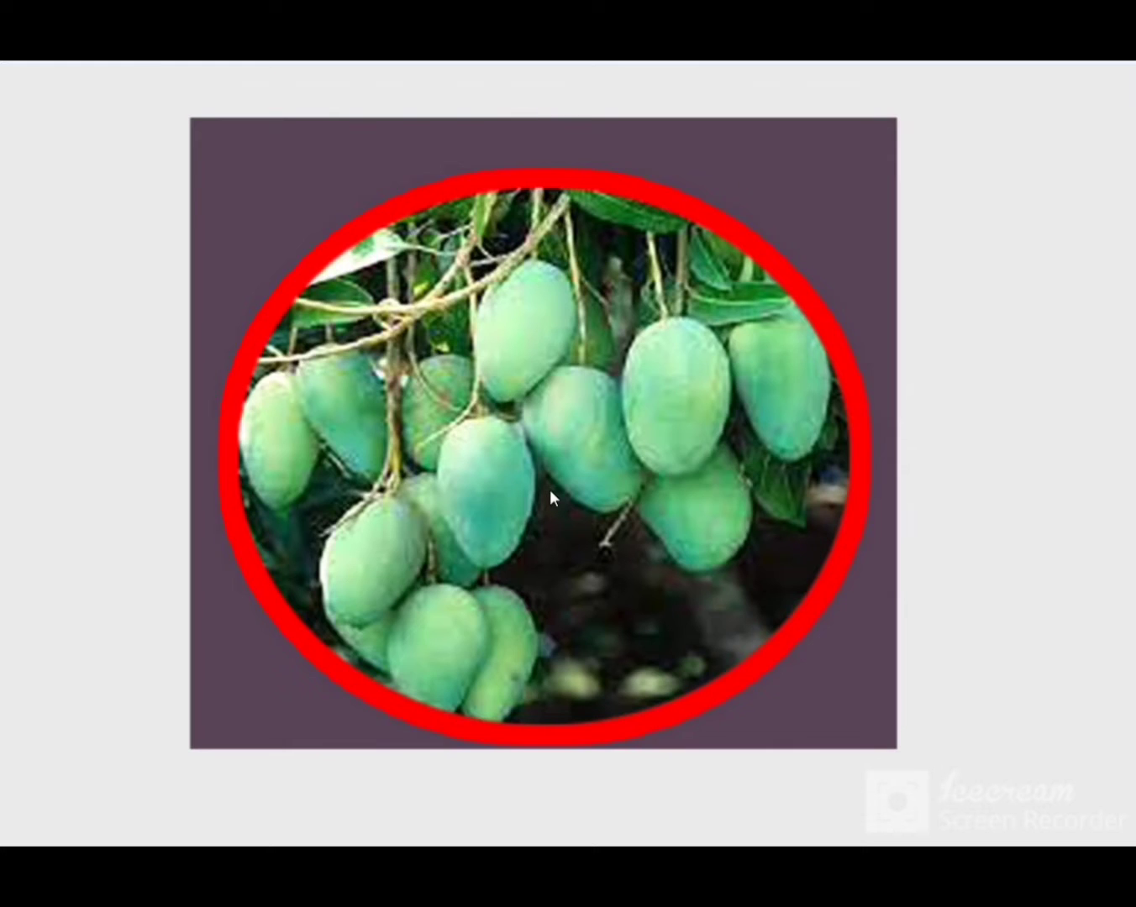
- Look through the finished picture cards, including the mango, duck, apple, fish, tiger, lotus, pineapple and jackfruit
{"action": "left_click", "coordinate": [550, 491]}
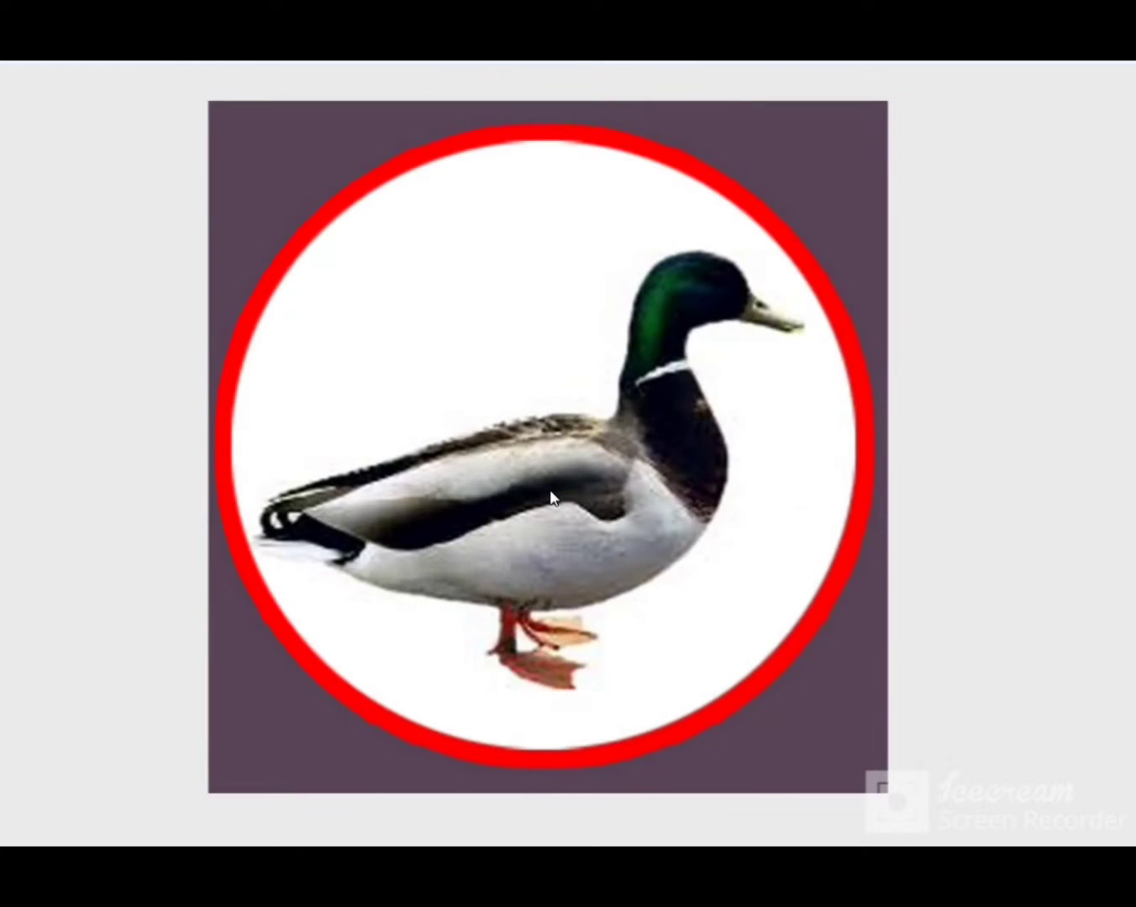
{"action": "left_click", "coordinate": [550, 493]}
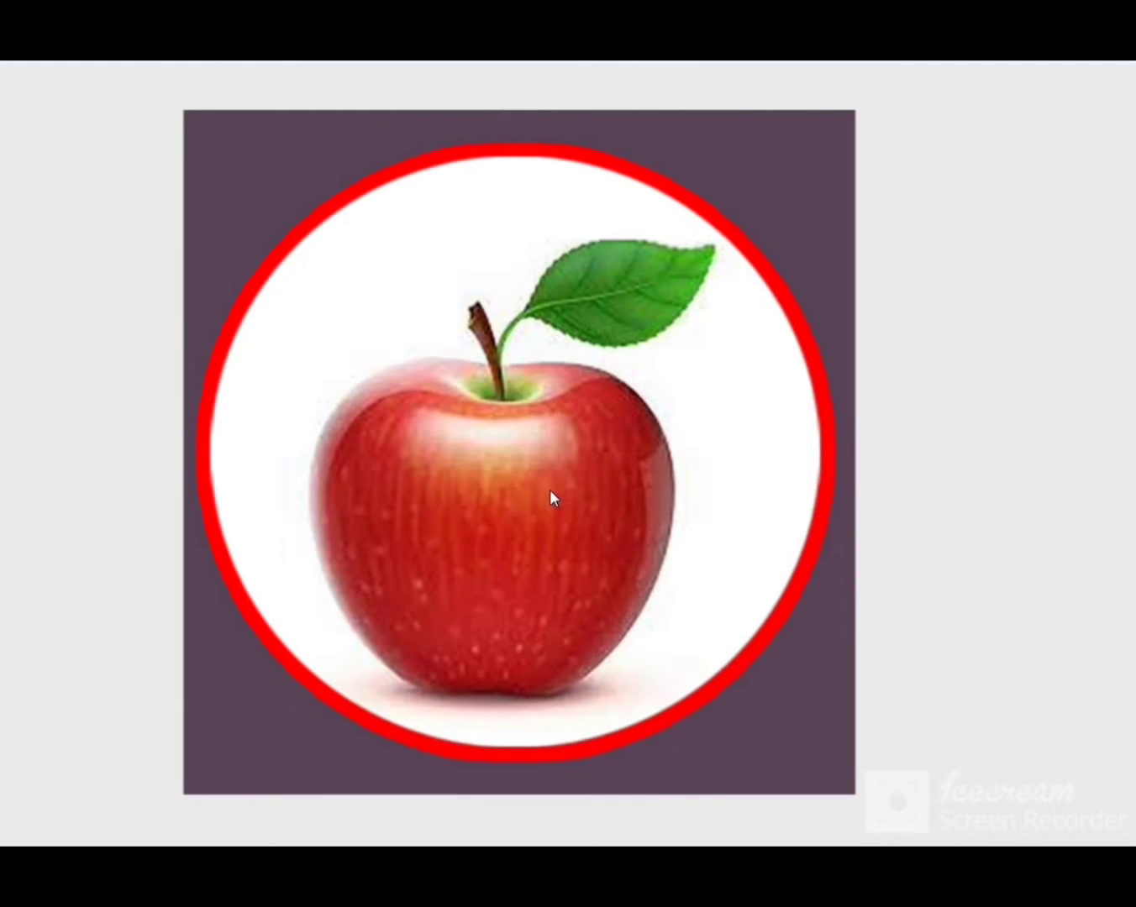
{"action": "left_click", "coordinate": [550, 497]}
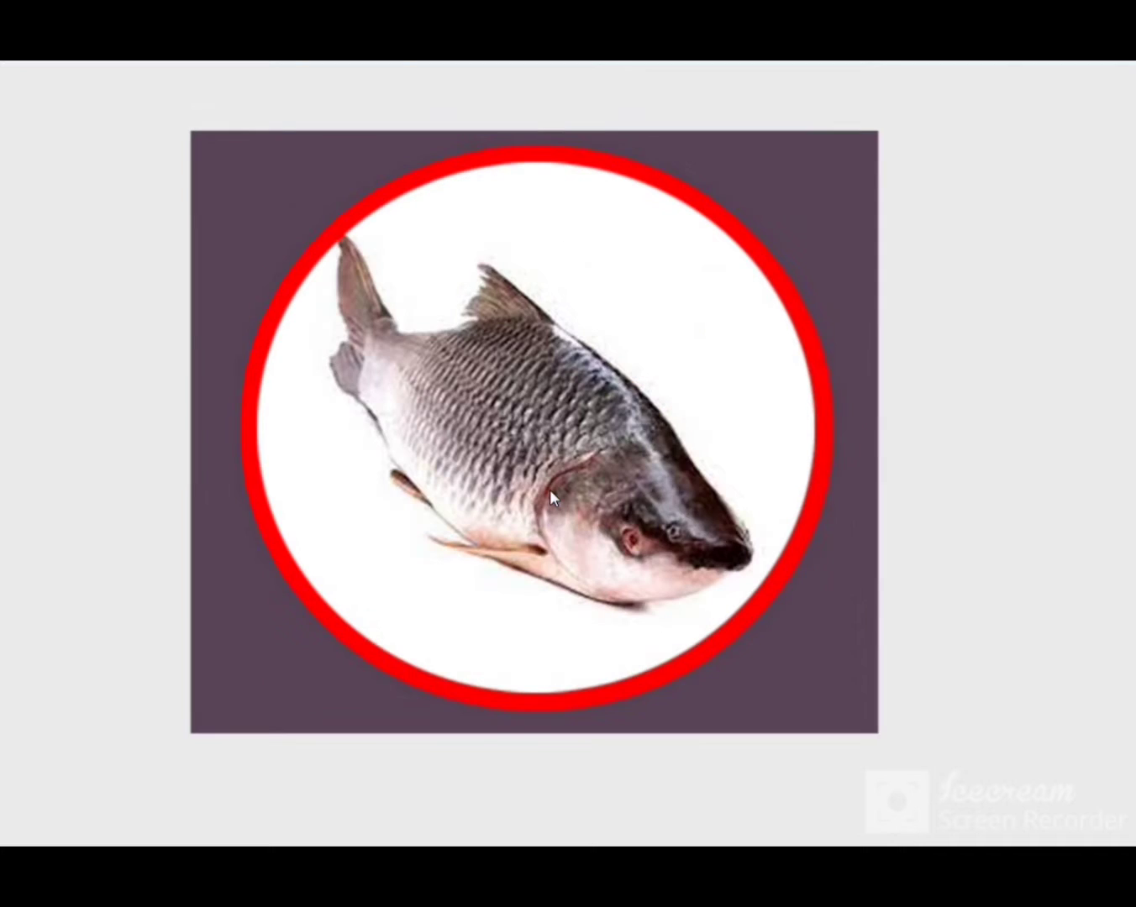
{"action": "left_click", "coordinate": [550, 497]}
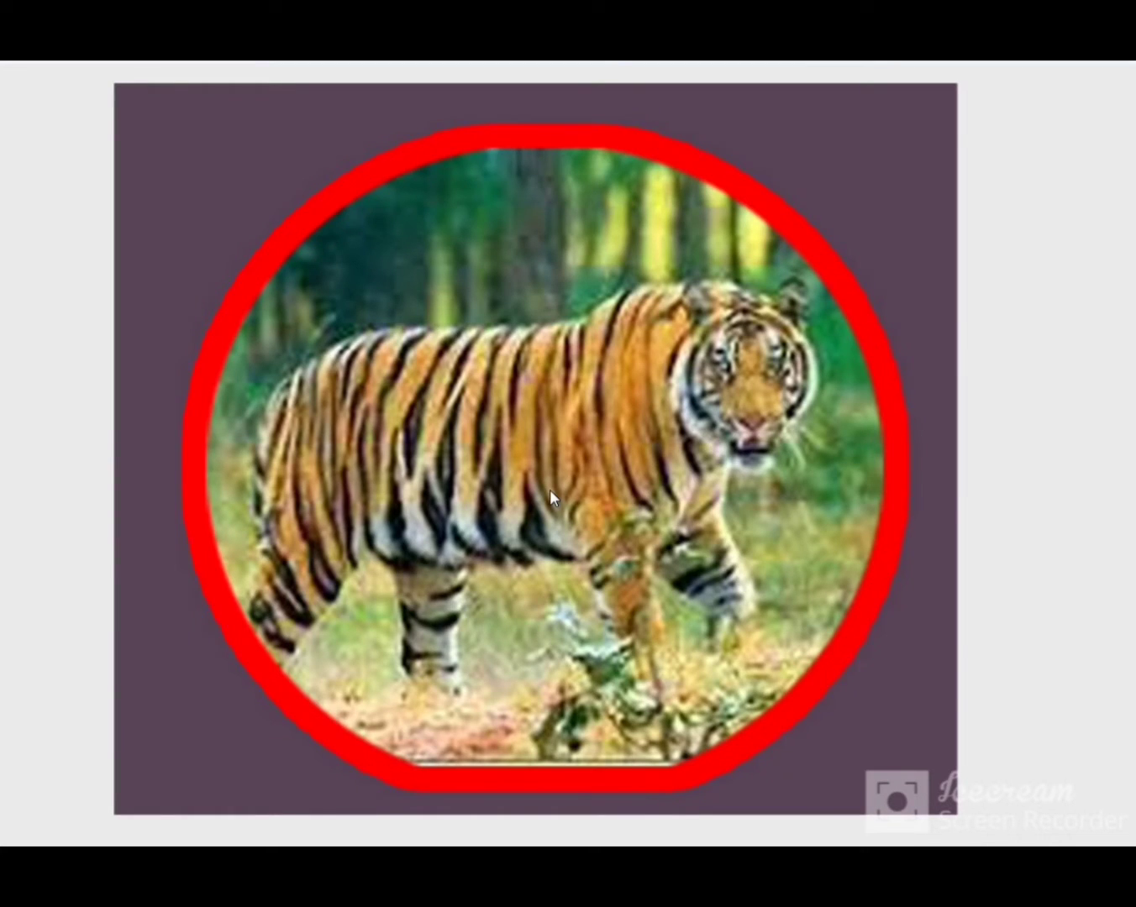
{"action": "left_click", "coordinate": [550, 497]}
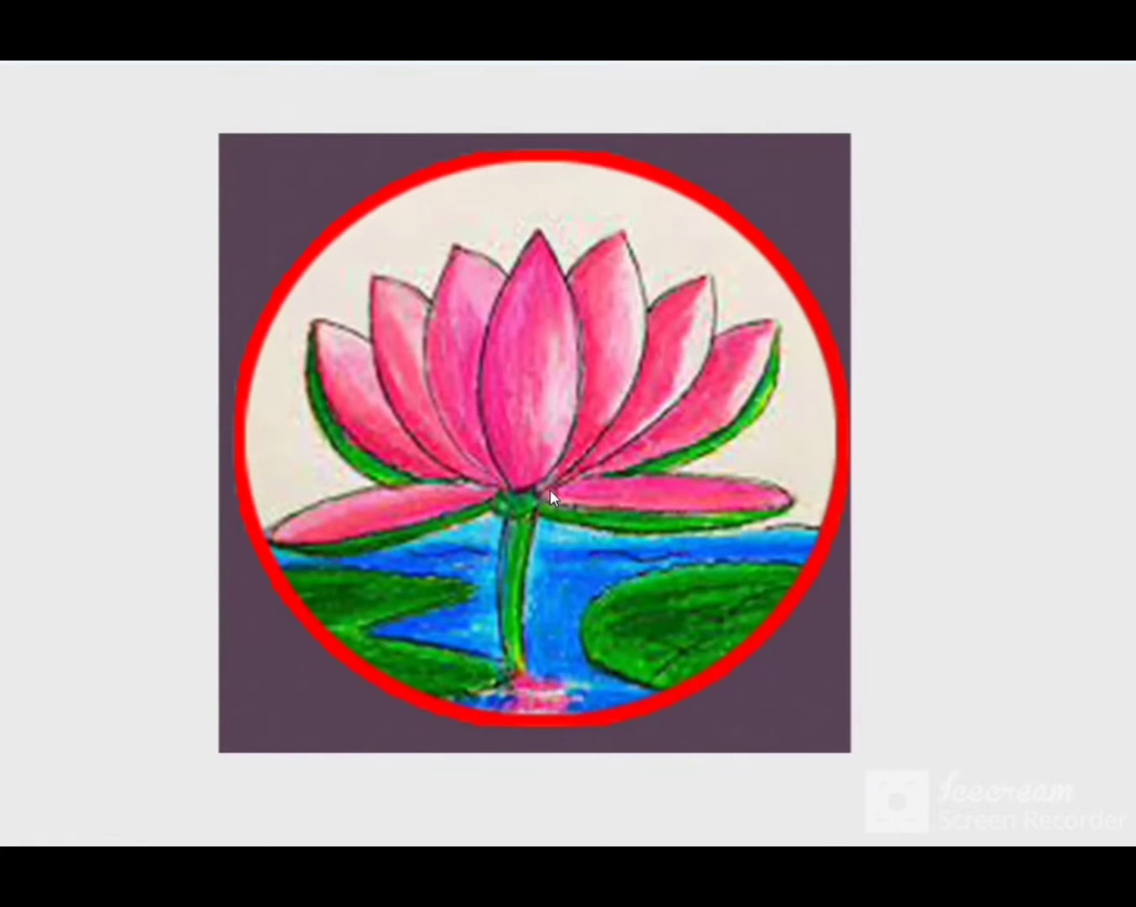
{"action": "left_click", "coordinate": [551, 497]}
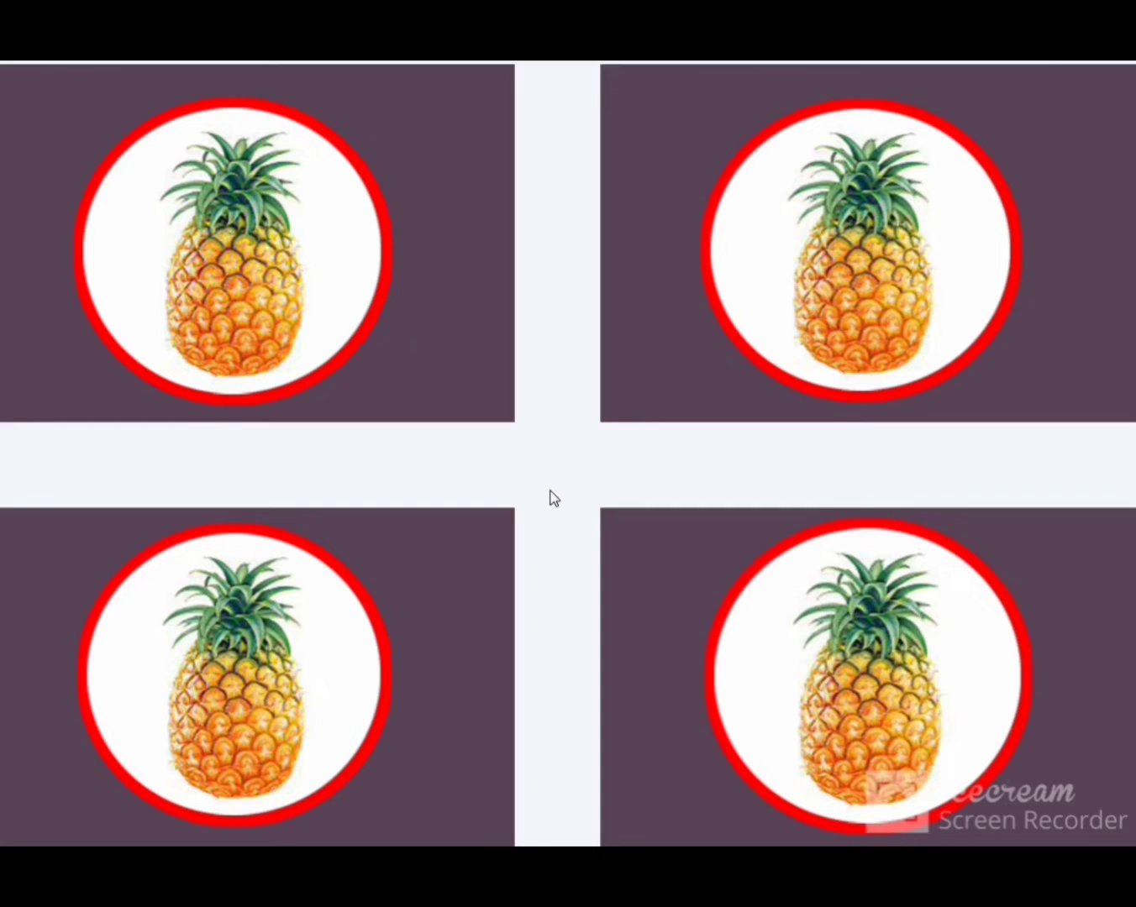
{"action": "left_click", "coordinate": [550, 496]}
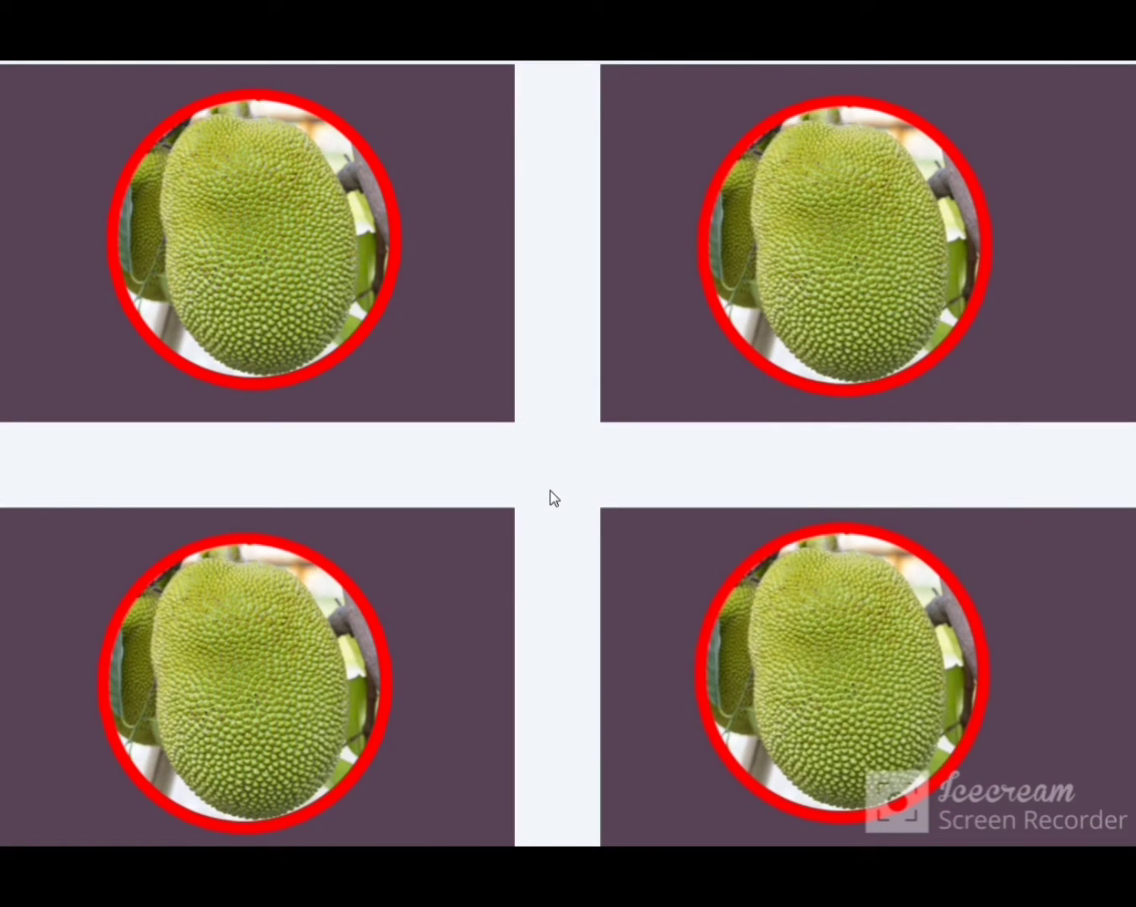
{"action": "left_click", "coordinate": [553, 497]}
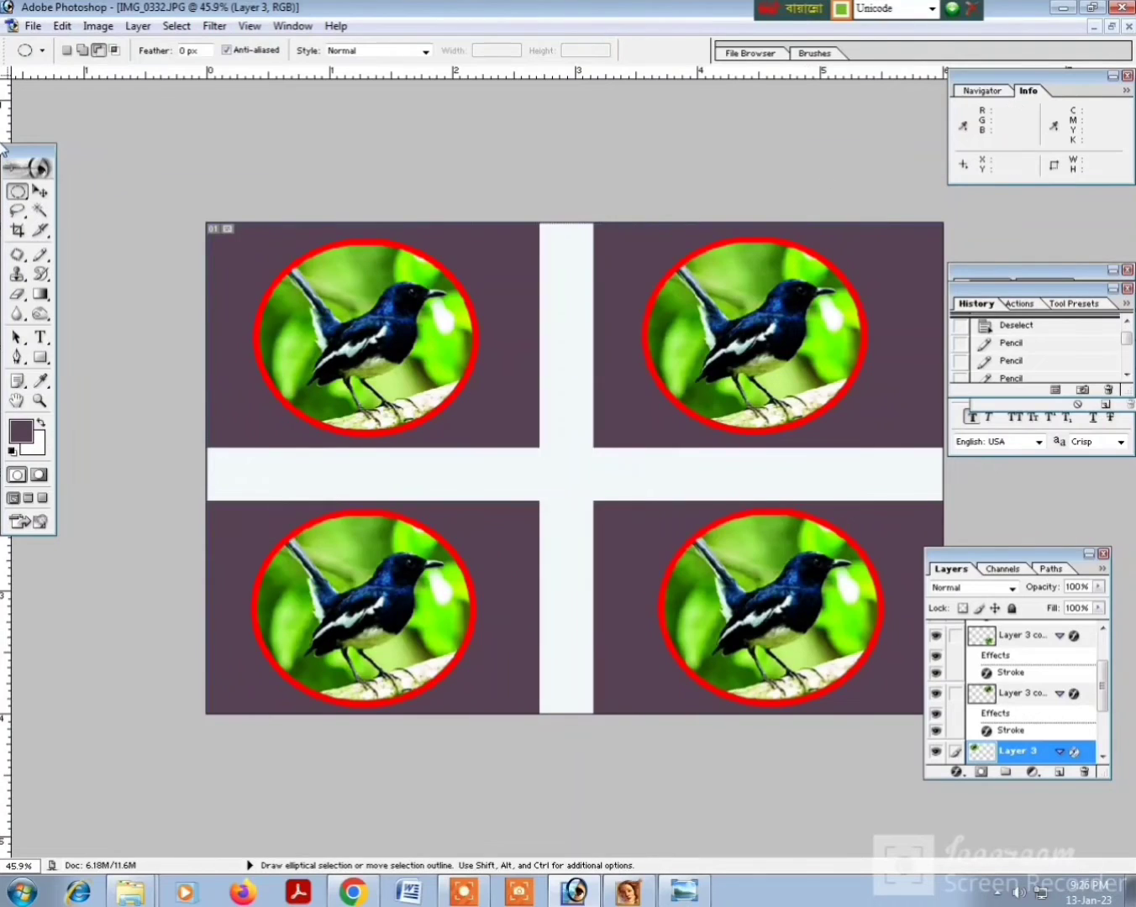
- Delete the two bird picture layers in the upper row of purple panels
{"action": "left_click", "coordinate": [38, 192]}
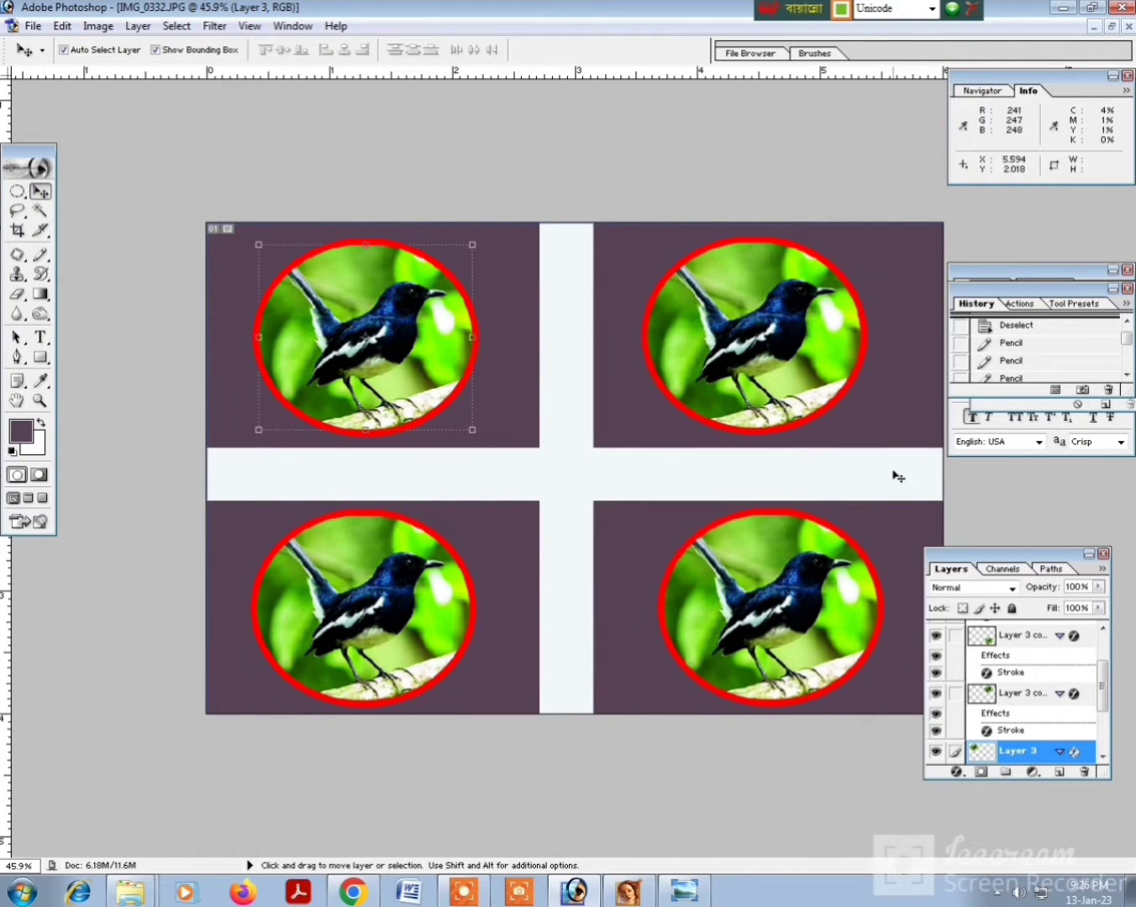
{"action": "left_click", "coordinate": [754, 349], "text": "shift"}
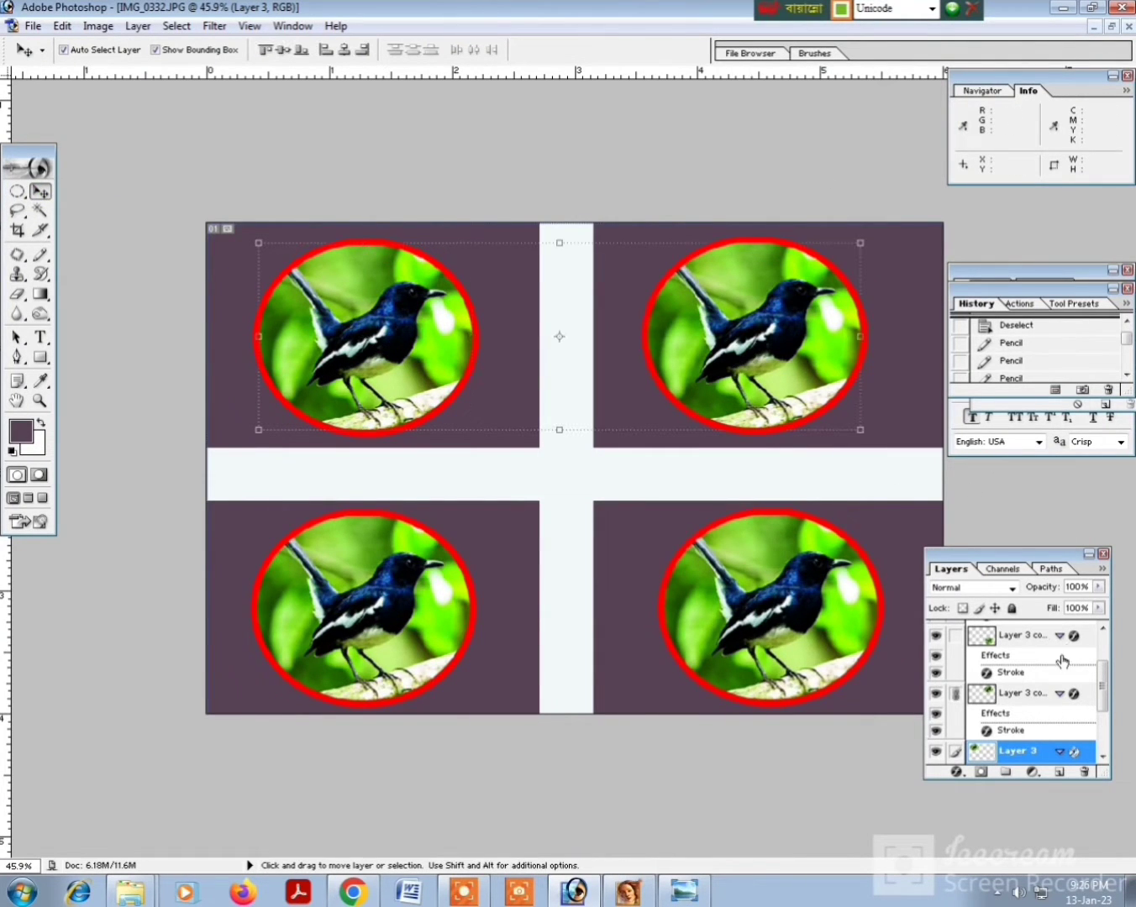
{"action": "right_click", "coordinate": [1042, 752]}
{"action": "left_click", "coordinate": [1000, 605]}
{"action": "left_click", "coordinate": [1038, 695]}
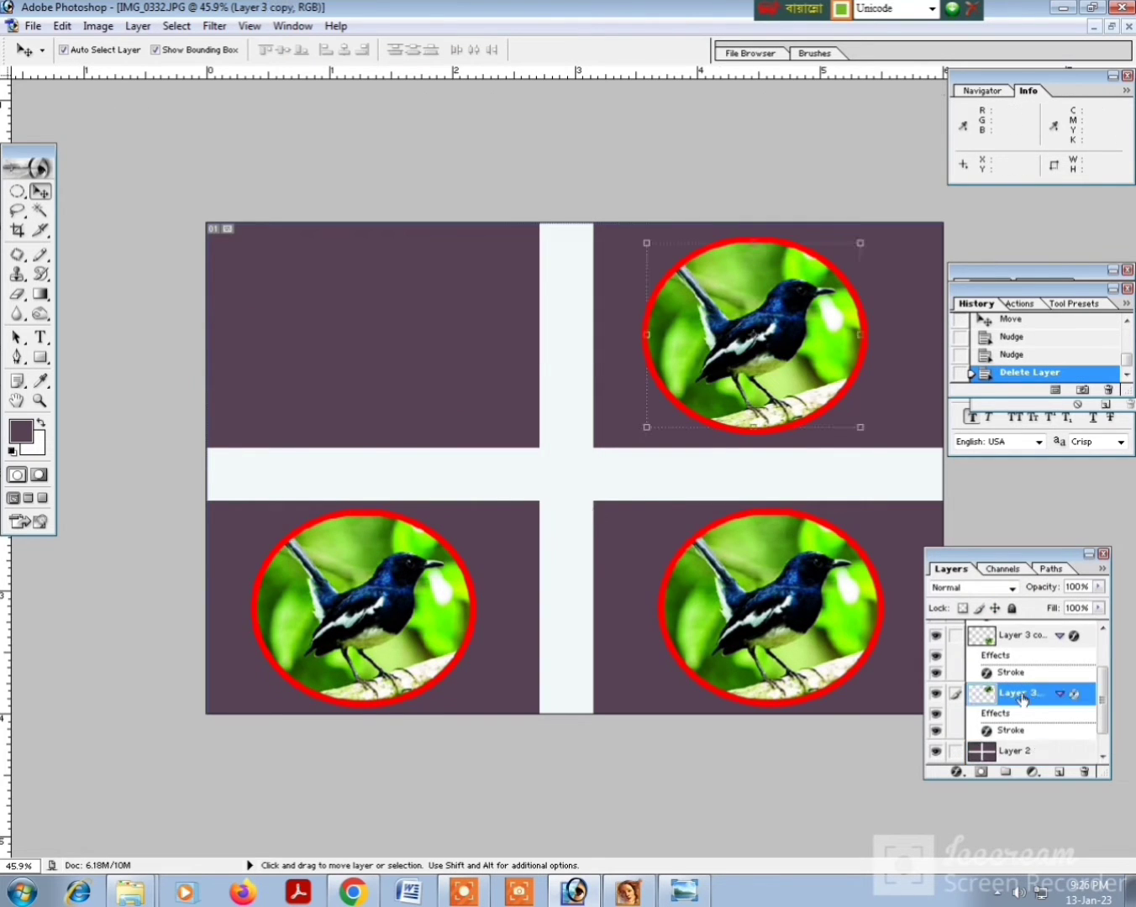
{"action": "right_click", "coordinate": [1039, 695]}
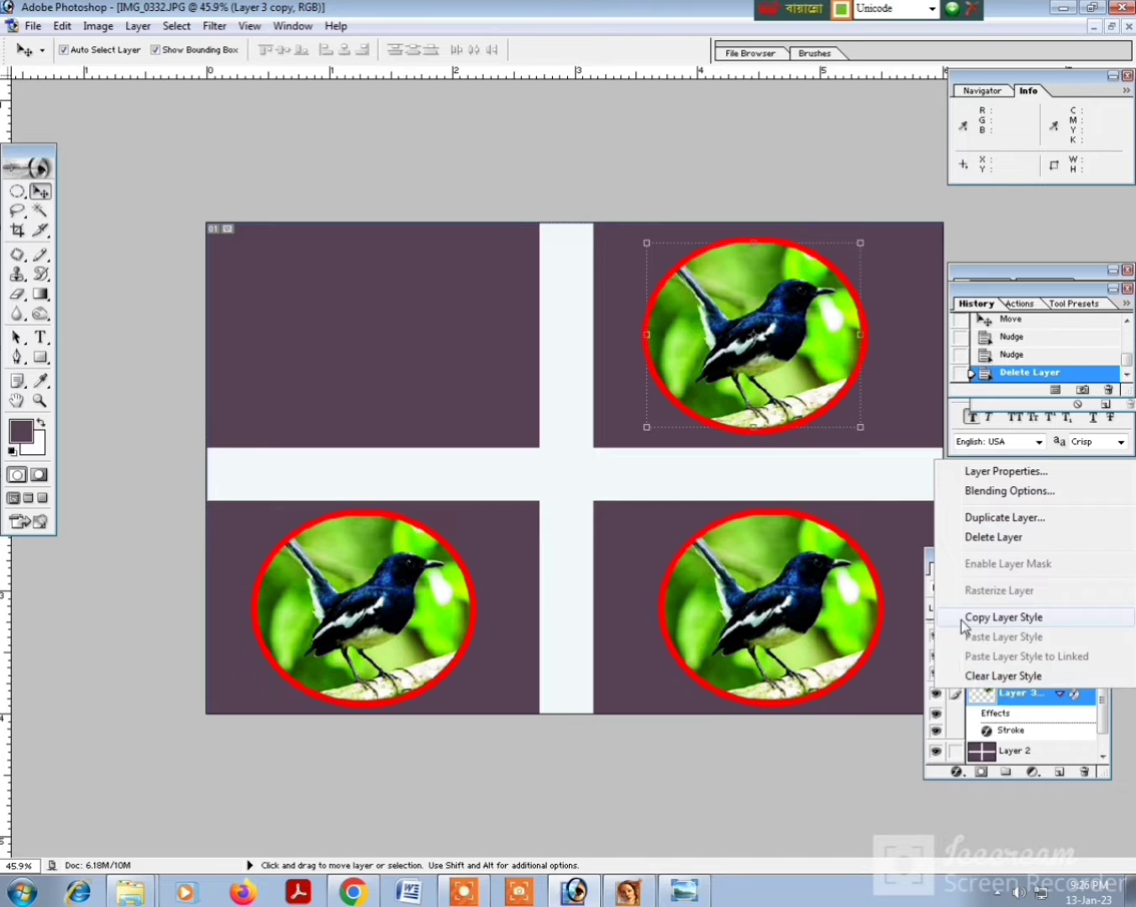
{"action": "left_click", "coordinate": [994, 539]}
{"action": "left_click", "coordinate": [448, 332]}
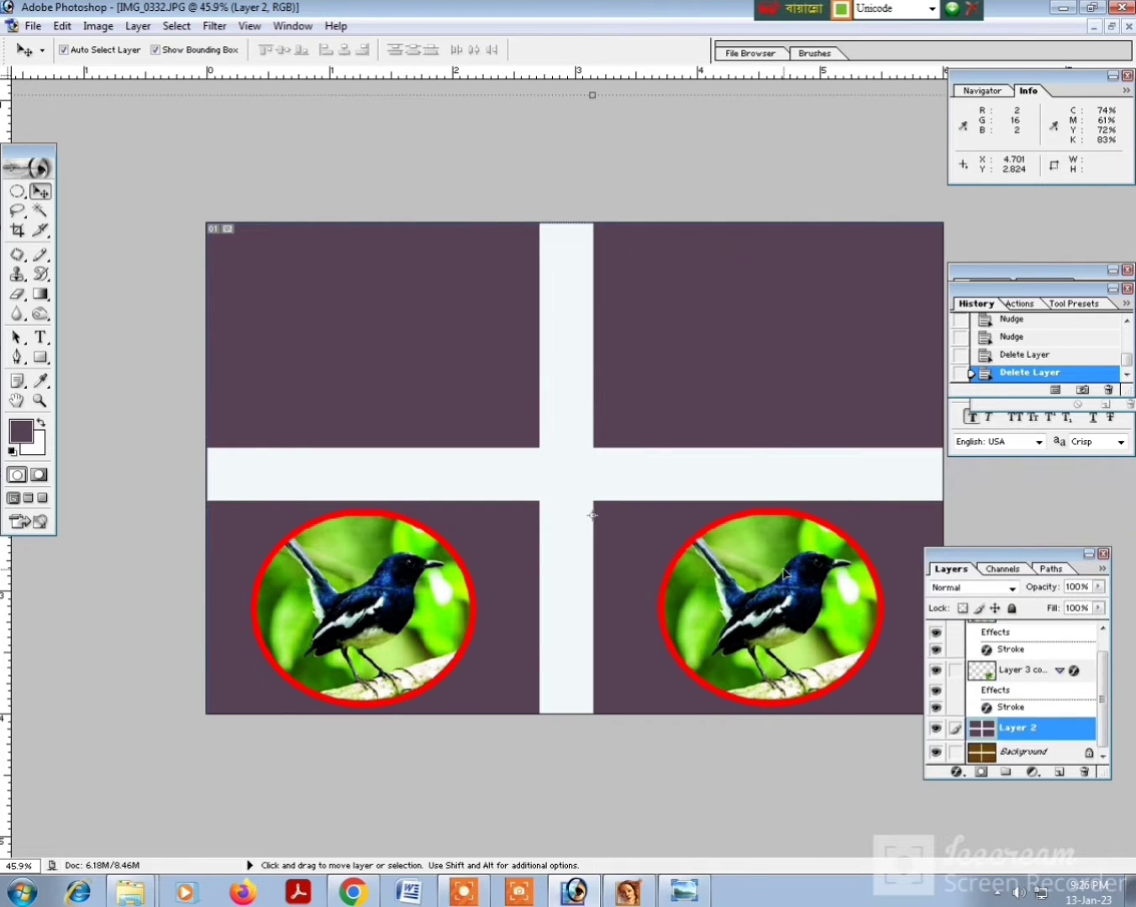
- Delete the two remaining bird picture layers in the lower row of purple panels
{"action": "left_click", "coordinate": [1059, 694]}
{"action": "right_click", "coordinate": [1038, 675]}
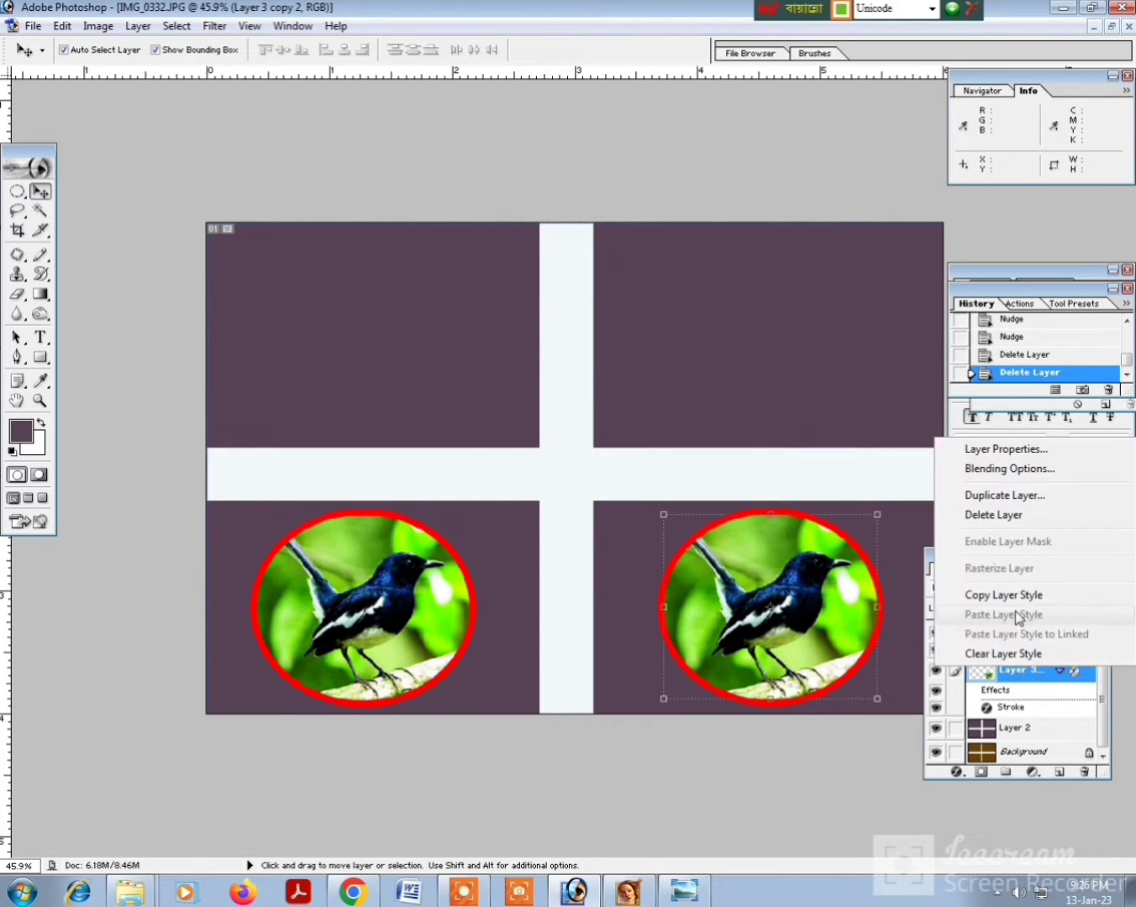
{"action": "left_click", "coordinate": [970, 515]}
{"action": "left_click", "coordinate": [449, 332]}
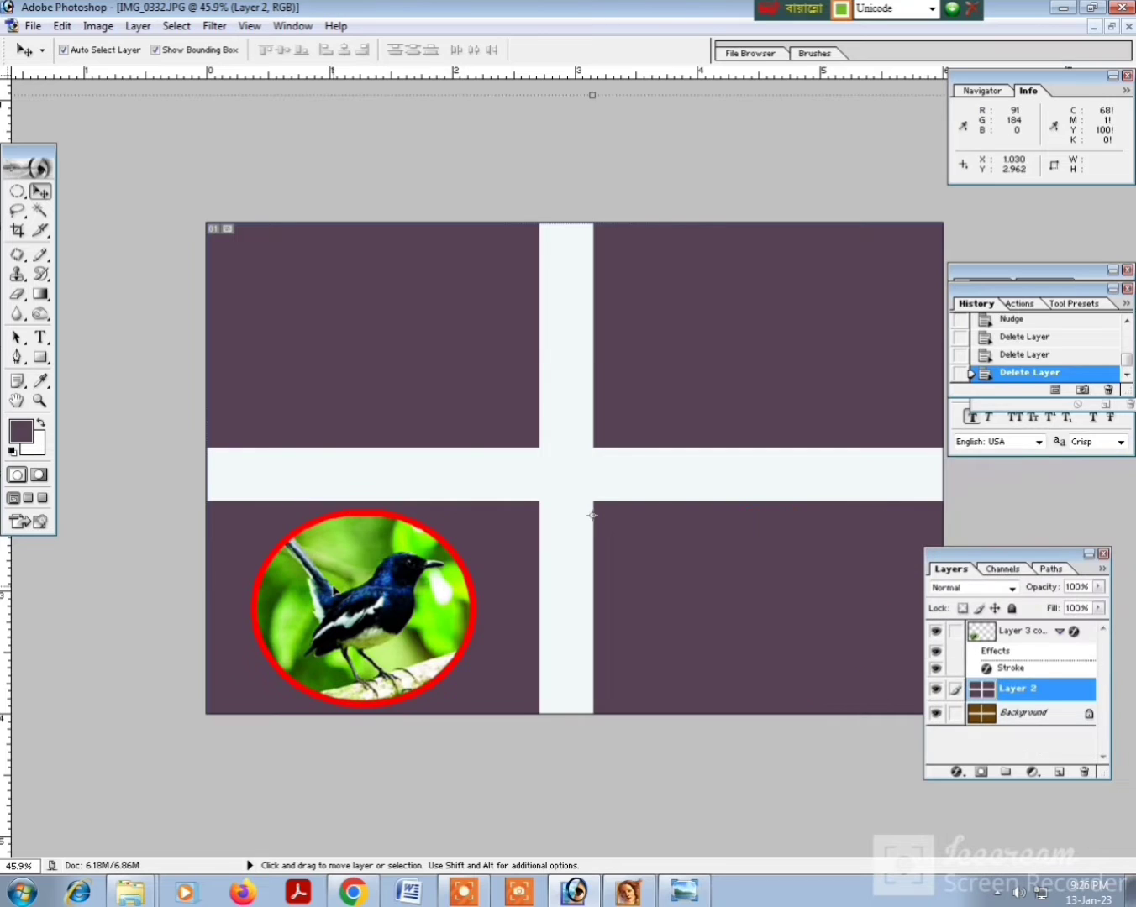
{"action": "left_click", "coordinate": [1025, 630]}
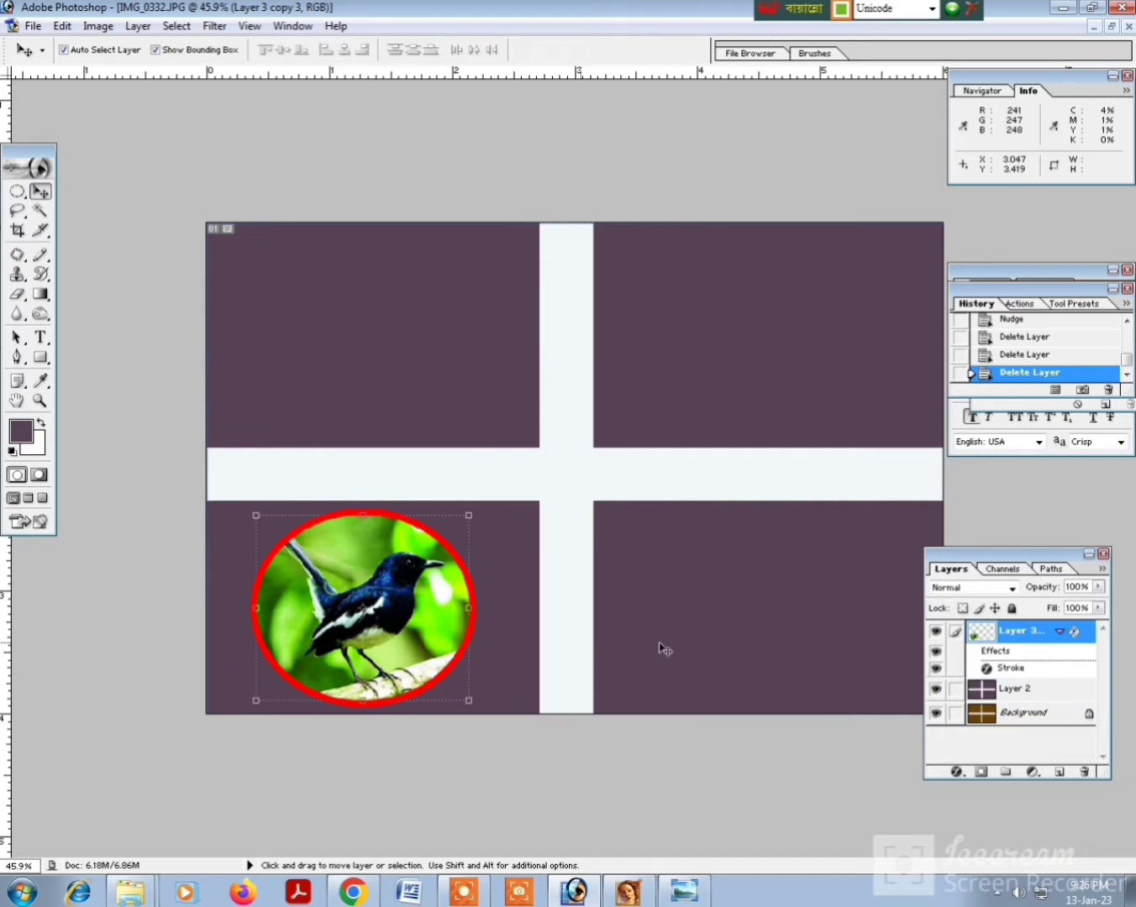
{"action": "right_click", "coordinate": [1022, 632]}
{"action": "left_click", "coordinate": [993, 713]}
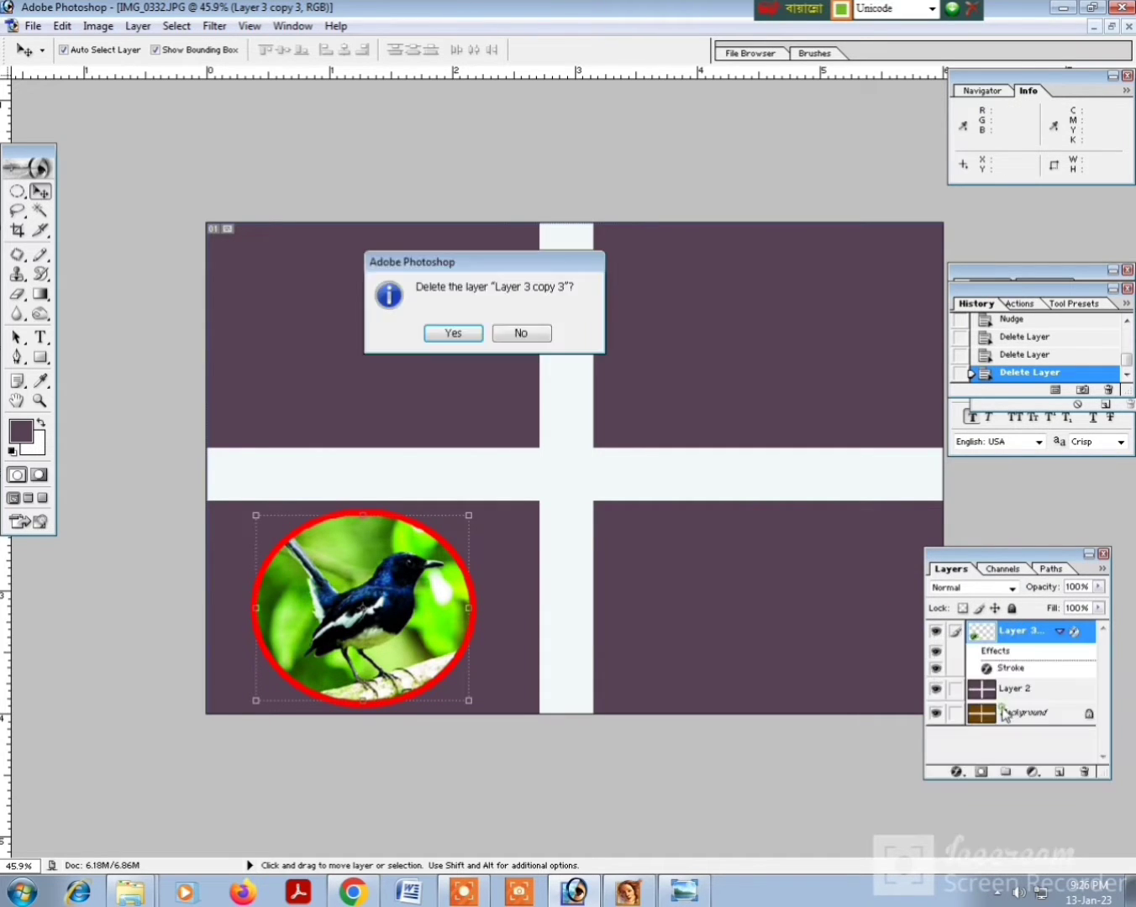
{"action": "left_click", "coordinate": [450, 332]}
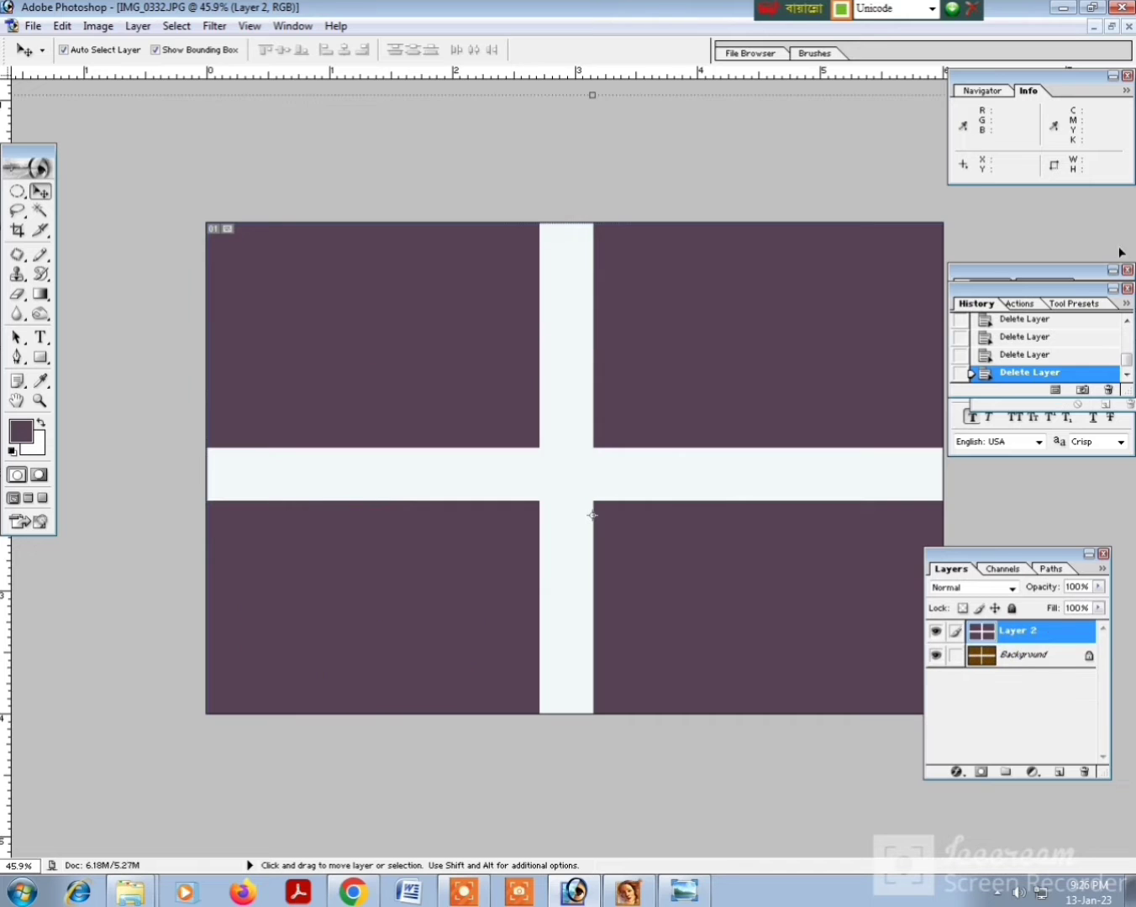
- Show the open documents as separate windows and close ice_screenshot_20230113-211546.png without saving
{"action": "left_click", "coordinate": [1113, 27]}
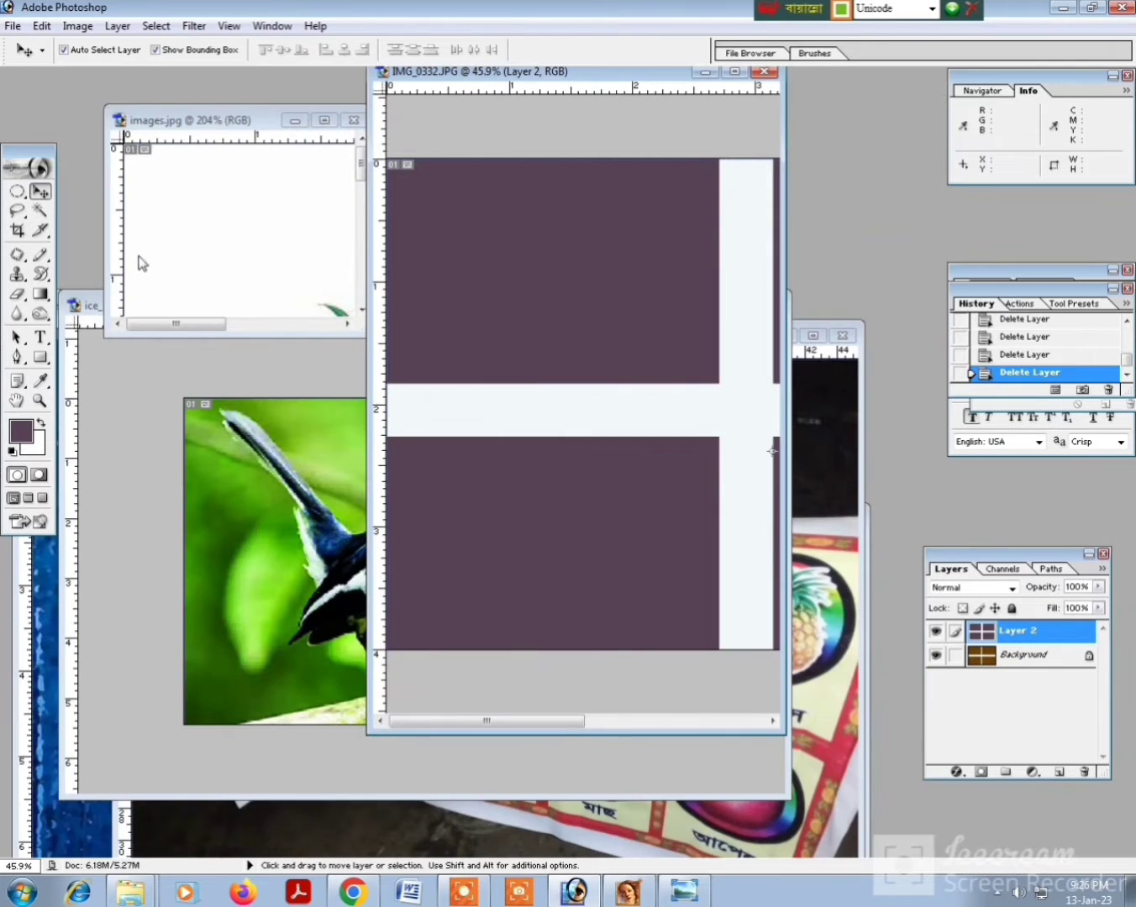
{"action": "left_click", "coordinate": [126, 397]}
{"action": "left_click", "coordinate": [768, 306]}
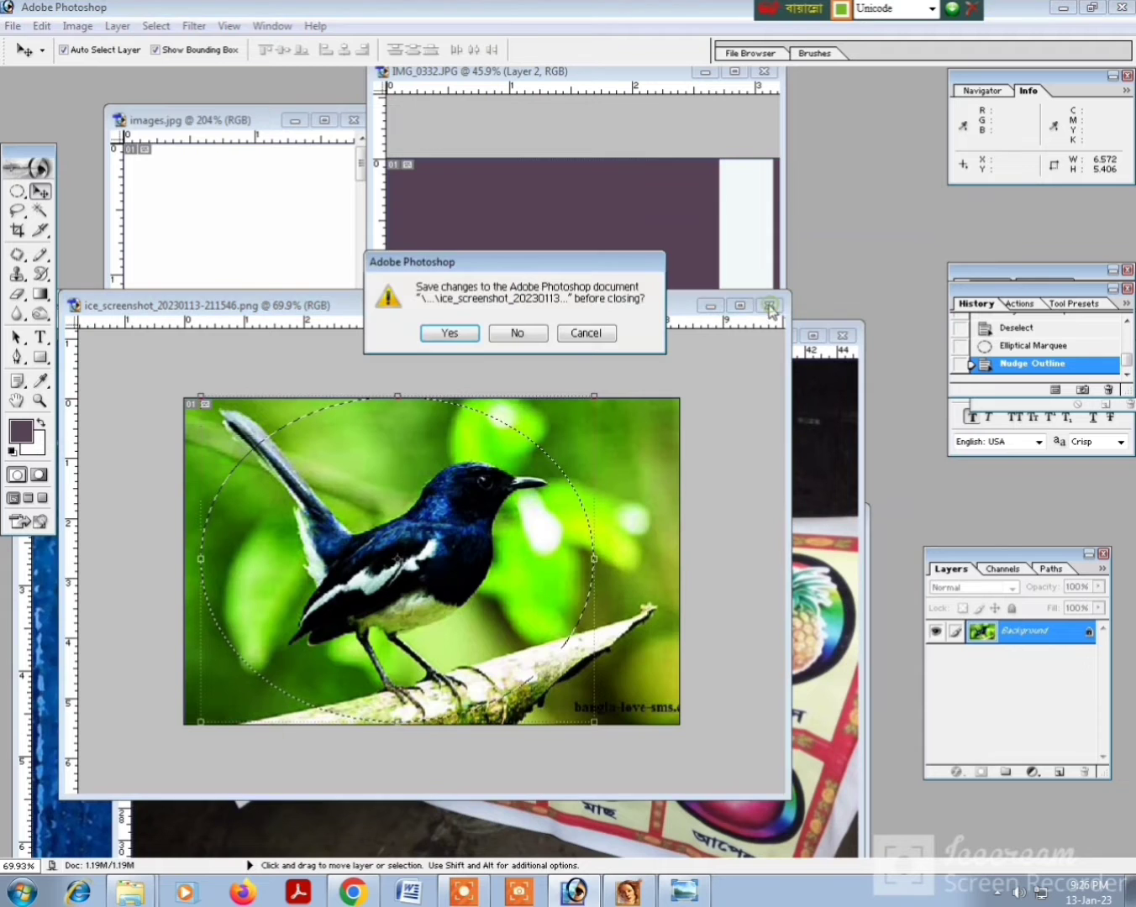
{"action": "left_click", "coordinate": [532, 332]}
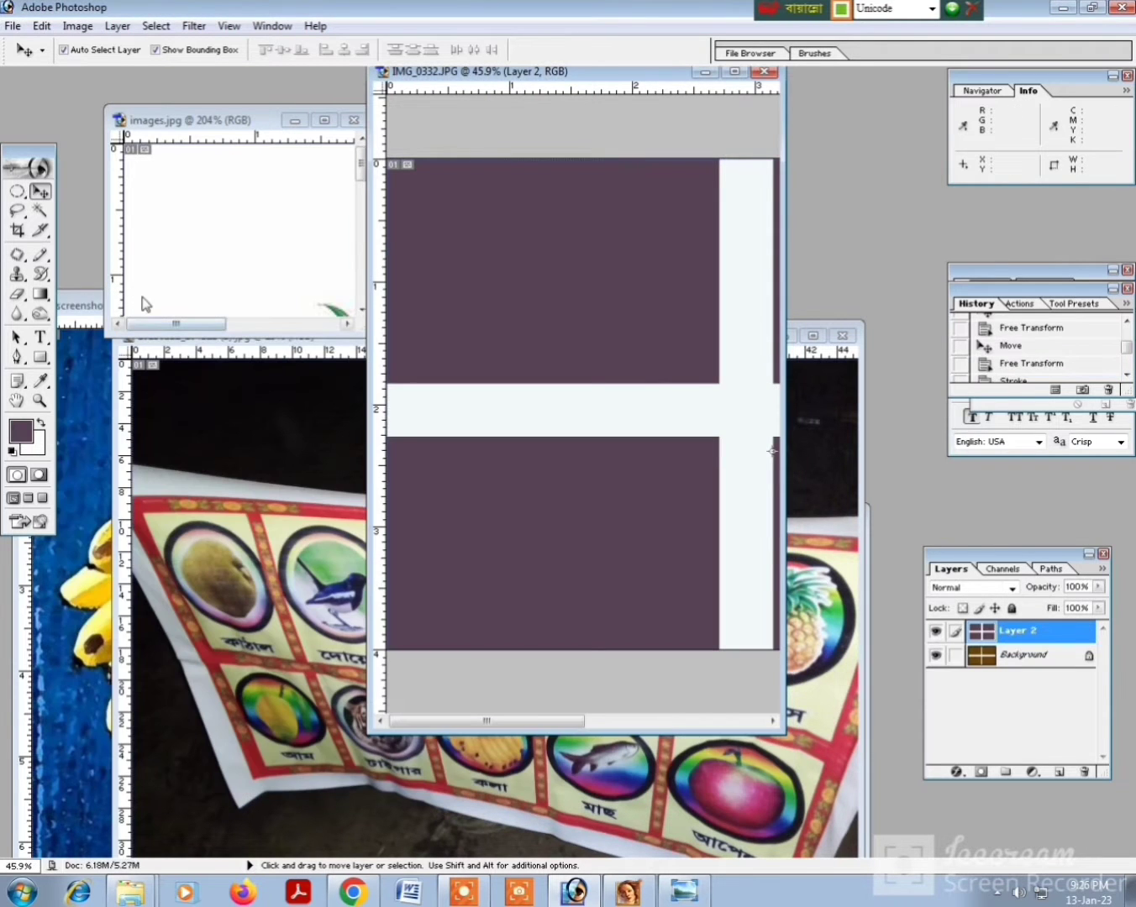
- Copy the elliptical pineapple selection from images.jpg into the upper-left panel of IMG_0332.JPG and maximize that document
{"action": "left_click", "coordinate": [147, 266]}
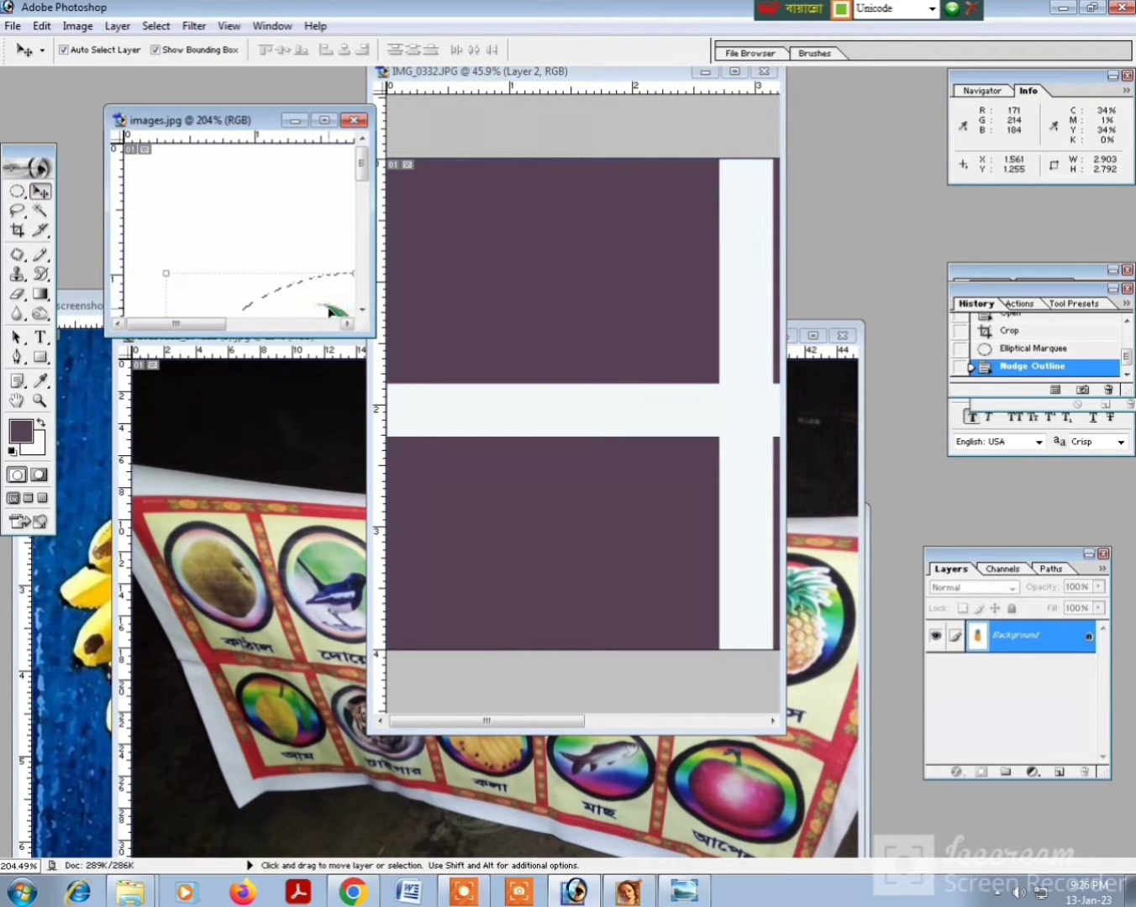
{"action": "left_click", "coordinate": [361, 308]}
{"action": "left_click_drag", "start_coordinate": [360, 305], "coordinate": [490, 286]}
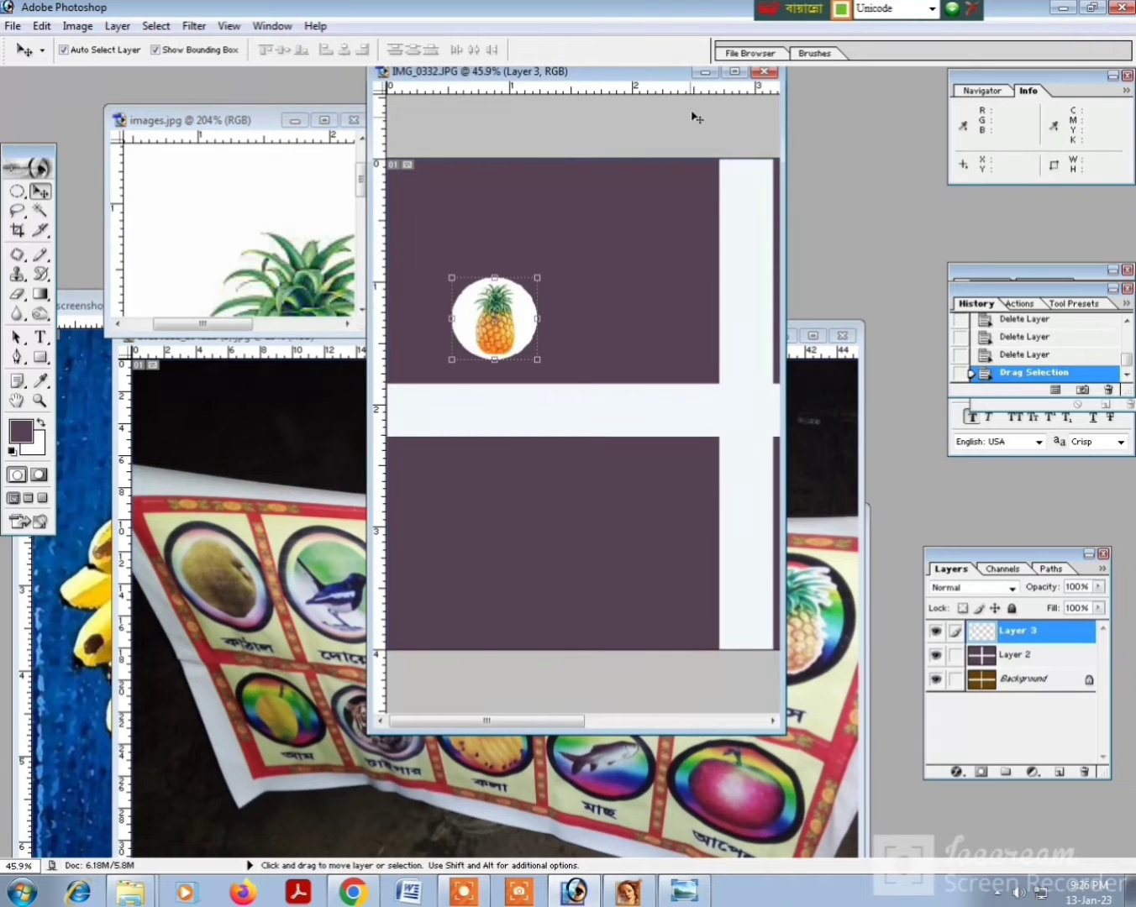
{"action": "left_click", "coordinate": [736, 72]}
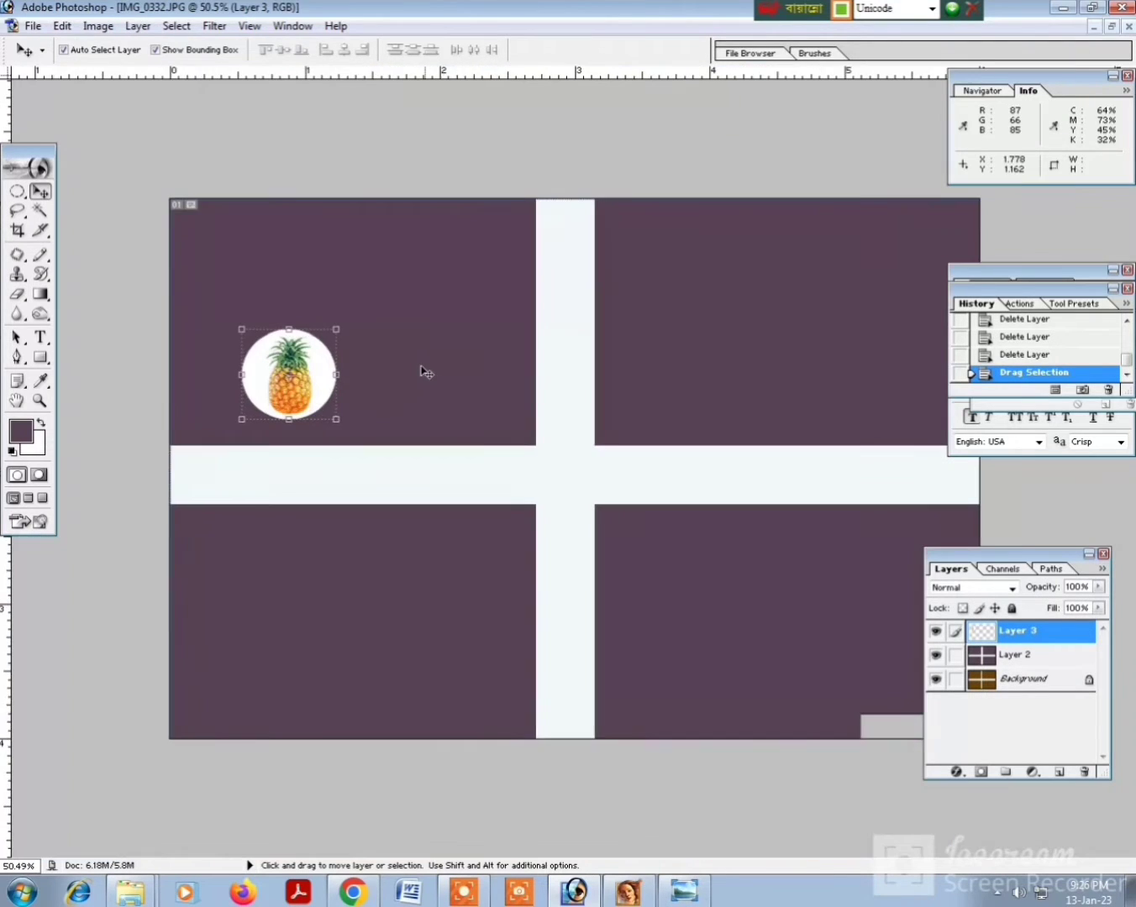
- Enlarge the pineapple circle proportionally with Free Transform and position it to fit inside the upper-left purple panel
{"action": "key", "text": "ctrl+t"}
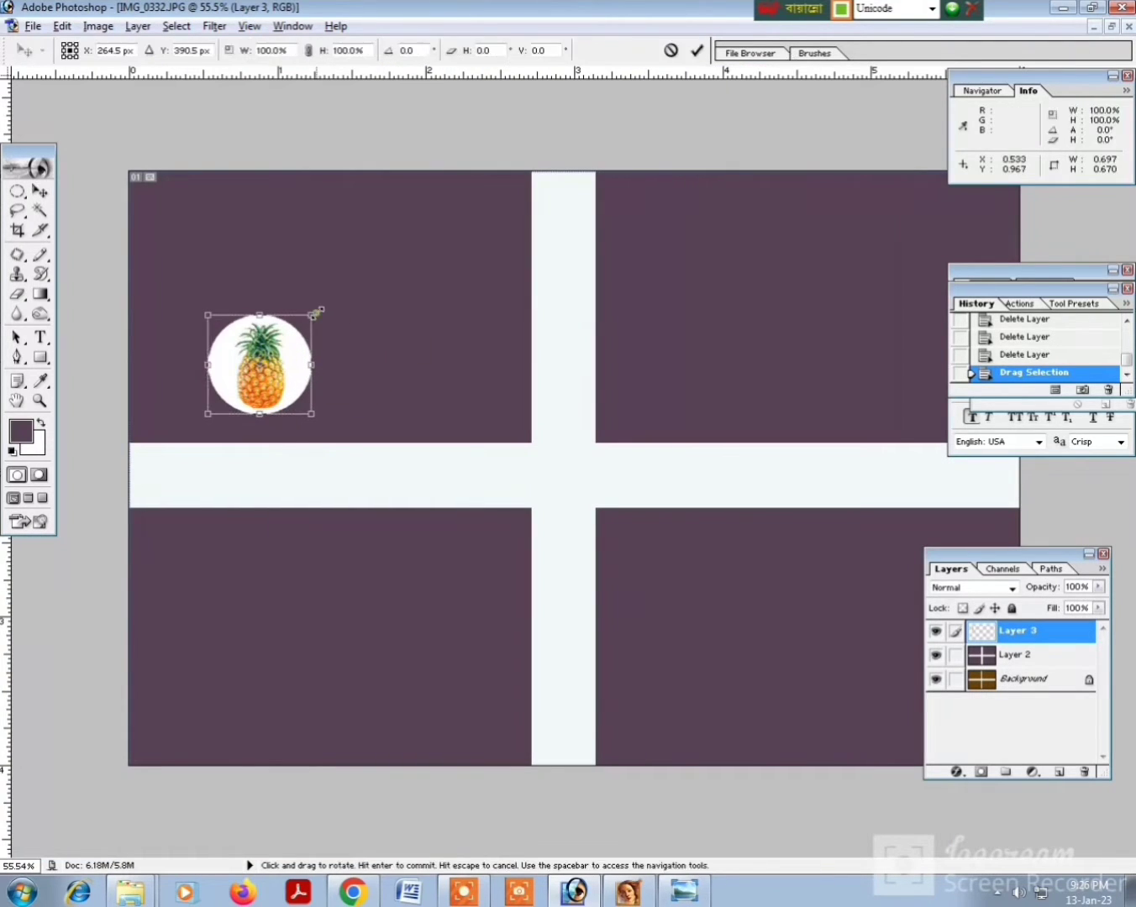
{"action": "left_click_drag", "start_coordinate": [311, 311], "coordinate": [403, 238]}
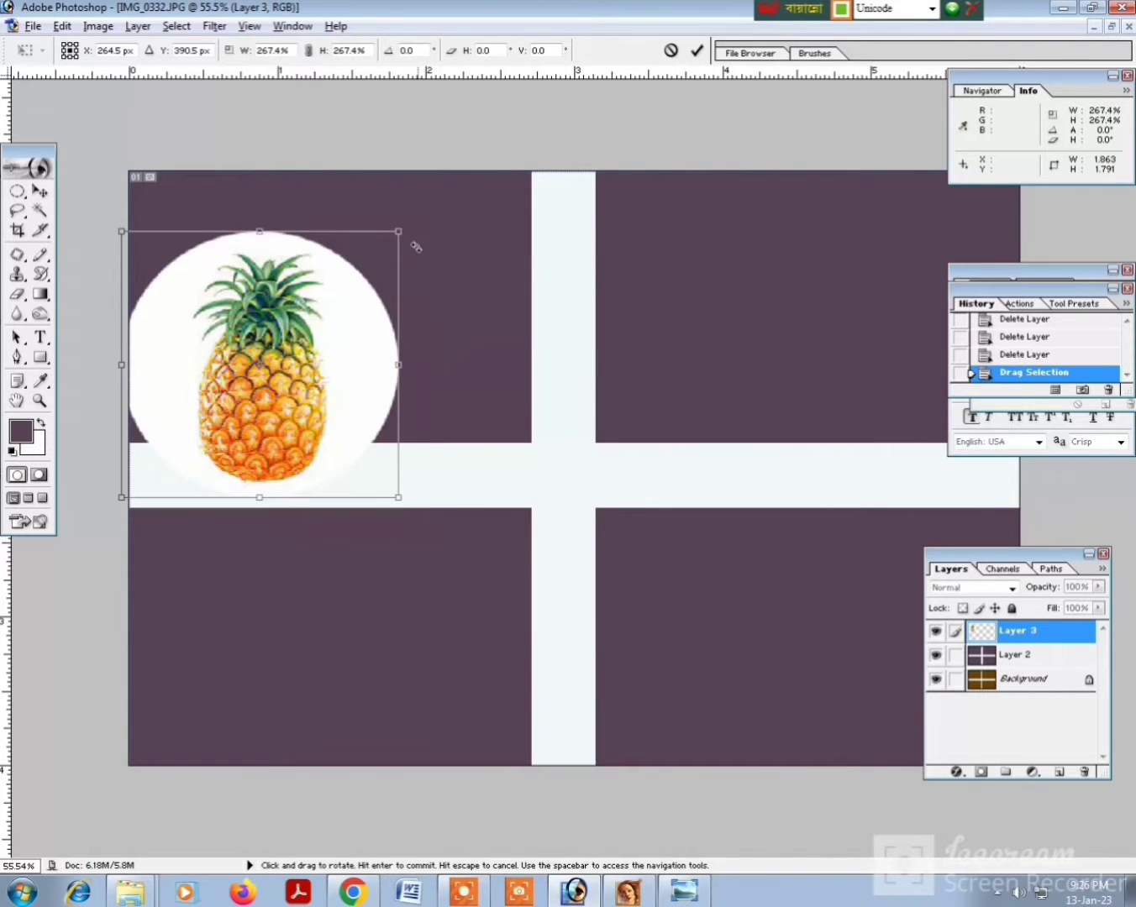
{"action": "left_click_drag", "start_coordinate": [357, 311], "coordinate": [425, 250]}
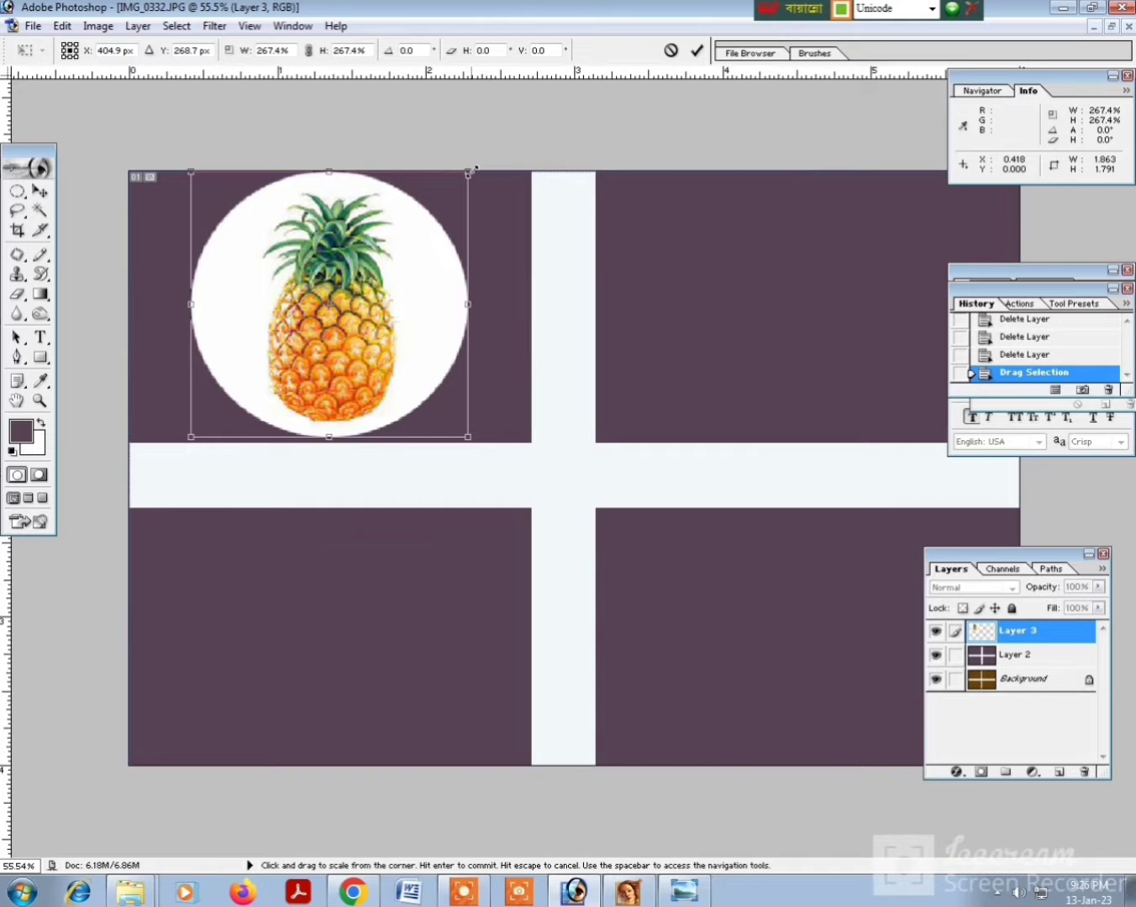
{"action": "left_click_drag", "start_coordinate": [471, 173], "coordinate": [453, 200]}
{"action": "key", "text": "Up"}
{"action": "key", "text": "Up"}
{"action": "key", "text": "Up"}
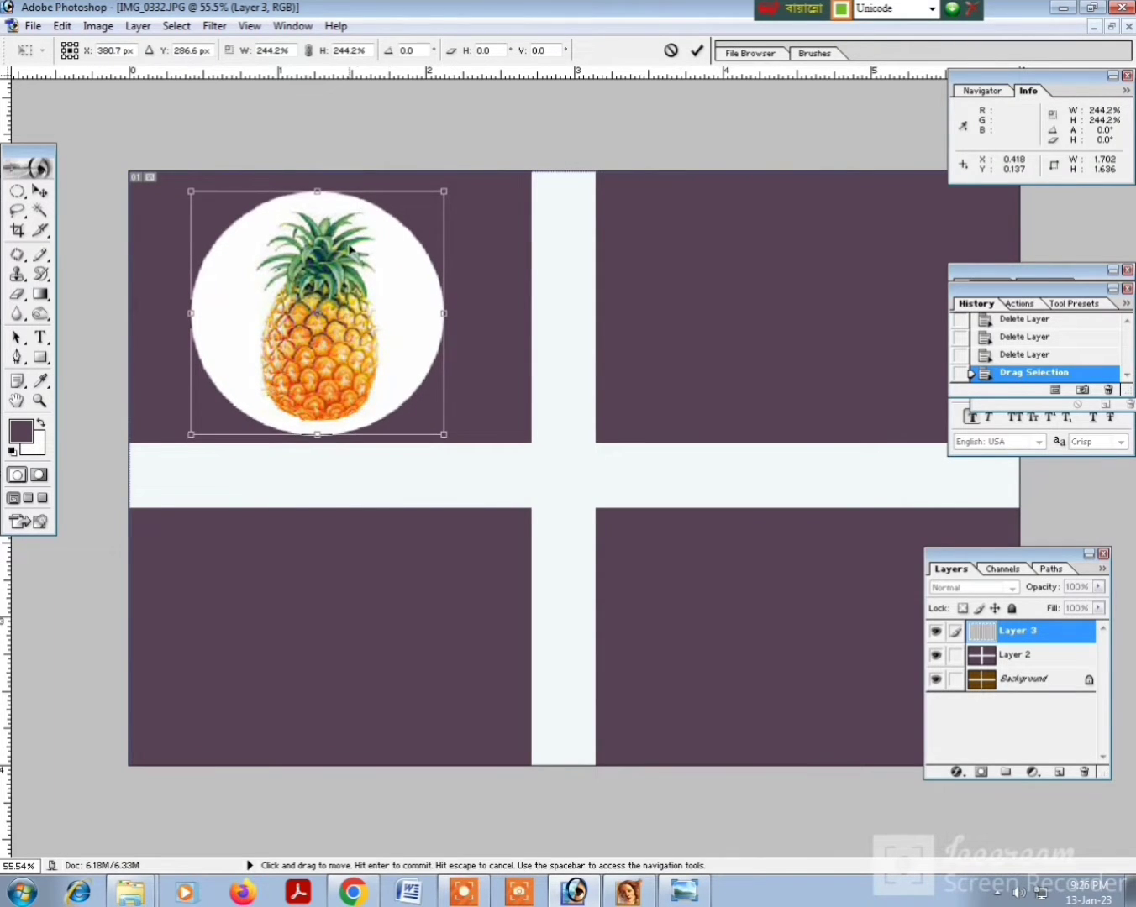
{"action": "key", "text": "Up"}
{"action": "key", "text": "Up"}
{"action": "key", "text": "Up"}
{"action": "key", "text": "Up"}
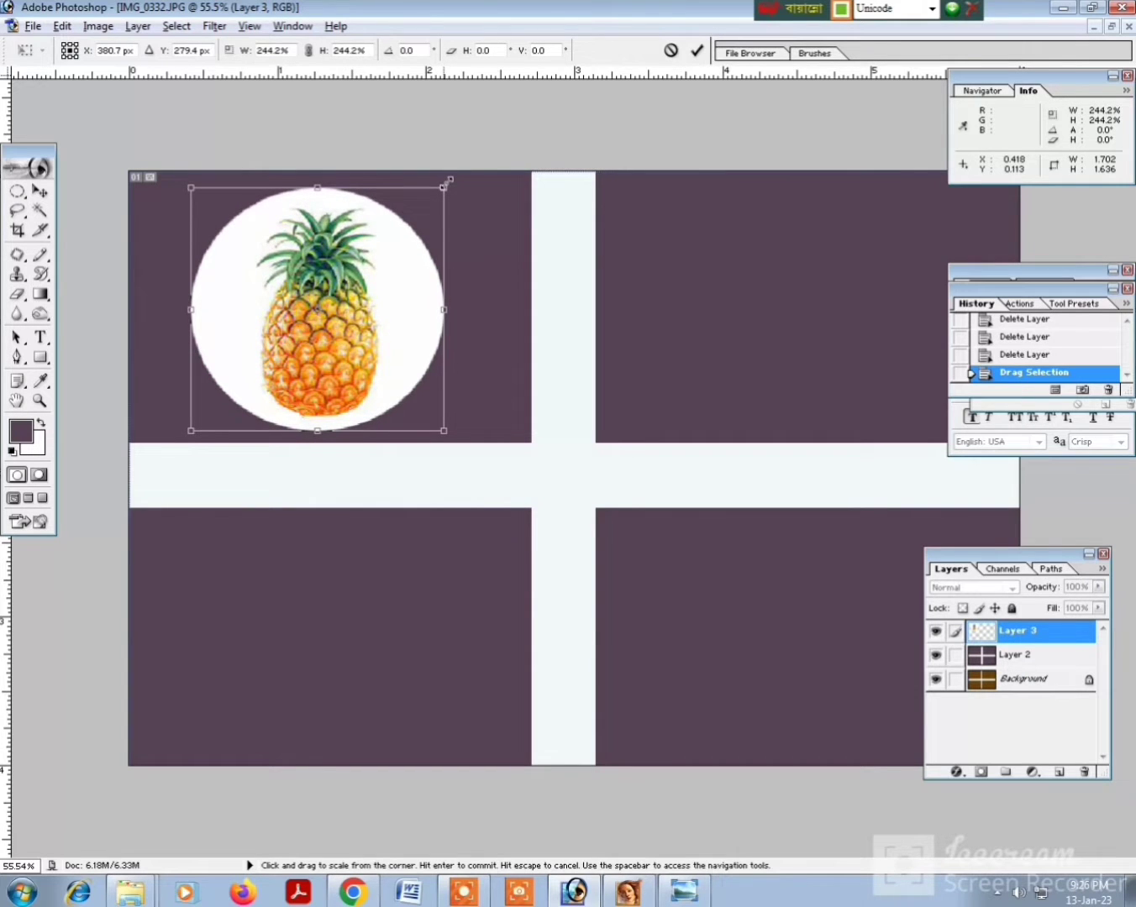
{"action": "left_click_drag", "start_coordinate": [447, 181], "coordinate": [439, 193]}
{"action": "key", "text": "Return"}
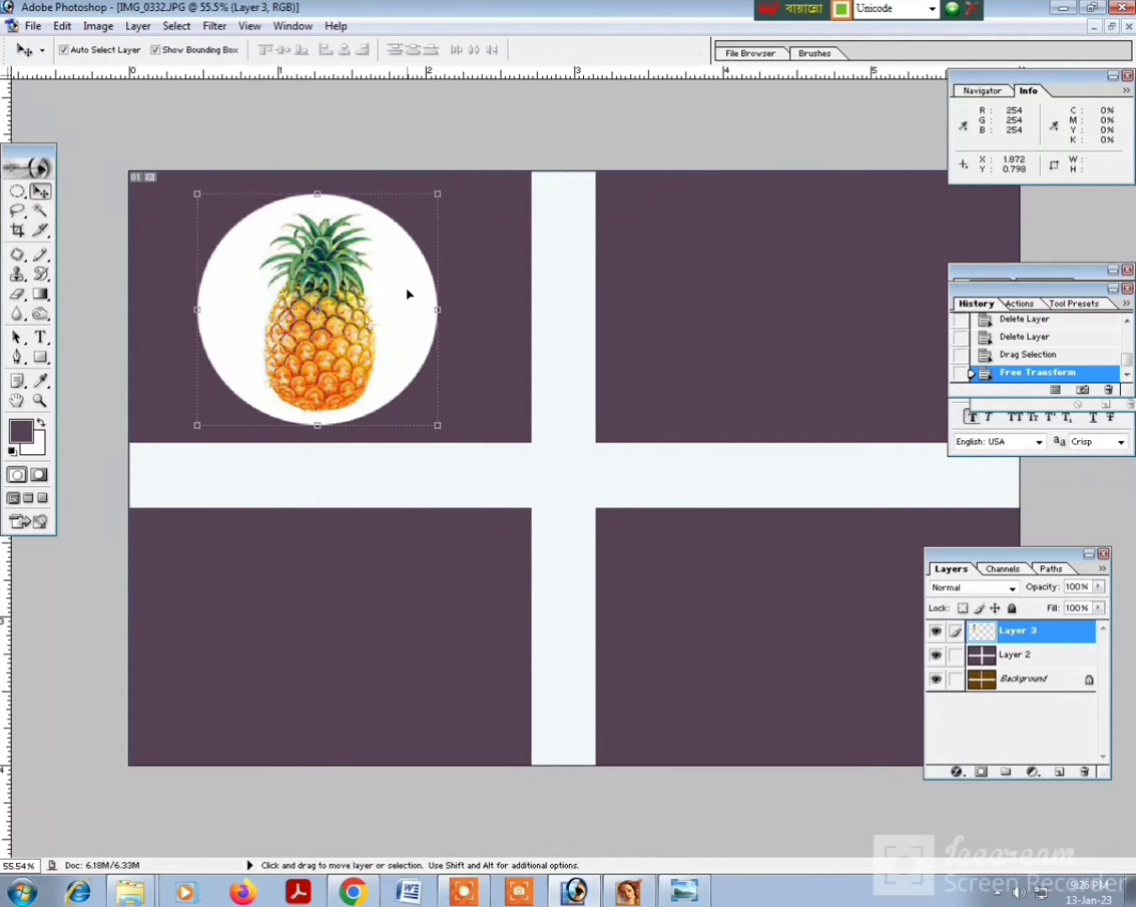
- Nudge the pineapple circle slightly to the right within its panel
{"action": "key", "text": "Right"}
{"action": "key", "text": "Right"}
{"action": "key", "text": "Right"}
{"action": "key", "text": "Right"}
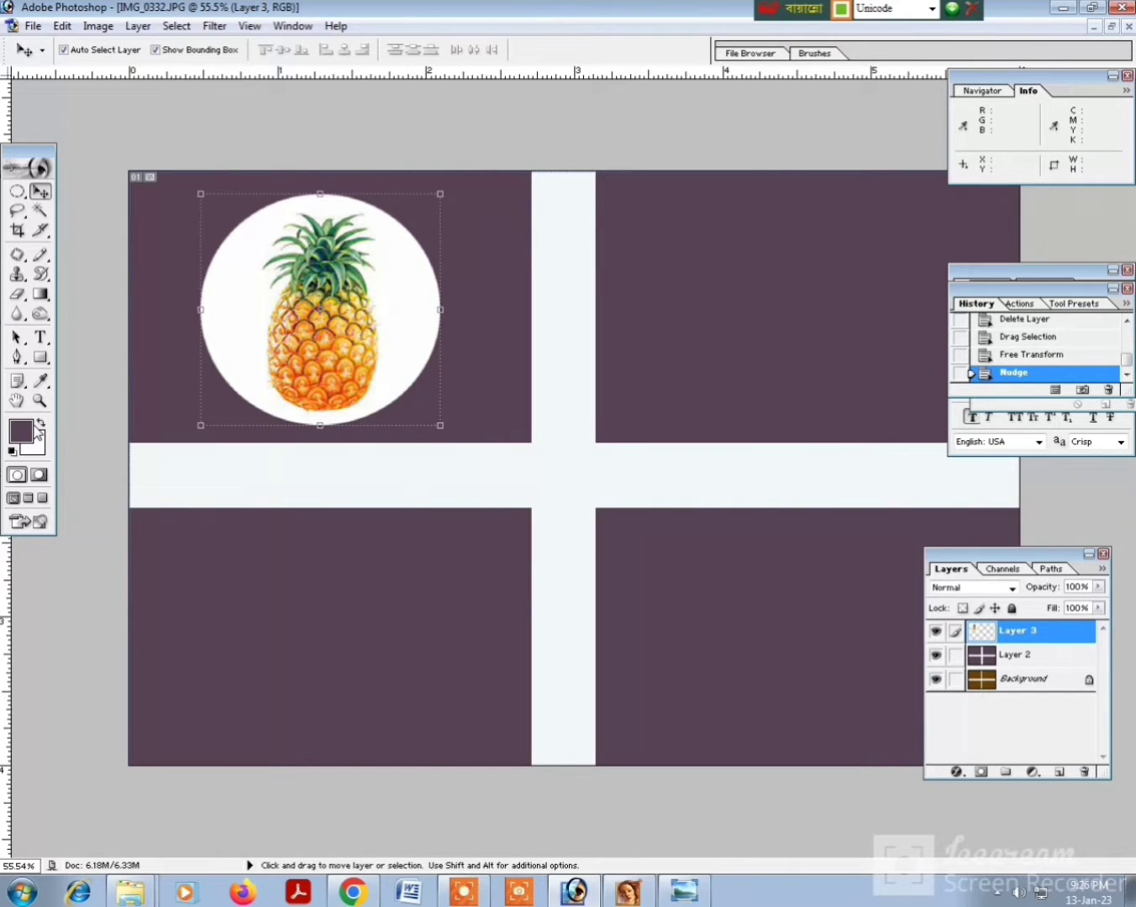
- Add a red 16 px outside Stroke layer style to the pineapple circle
{"action": "left_click", "coordinate": [138, 26]}
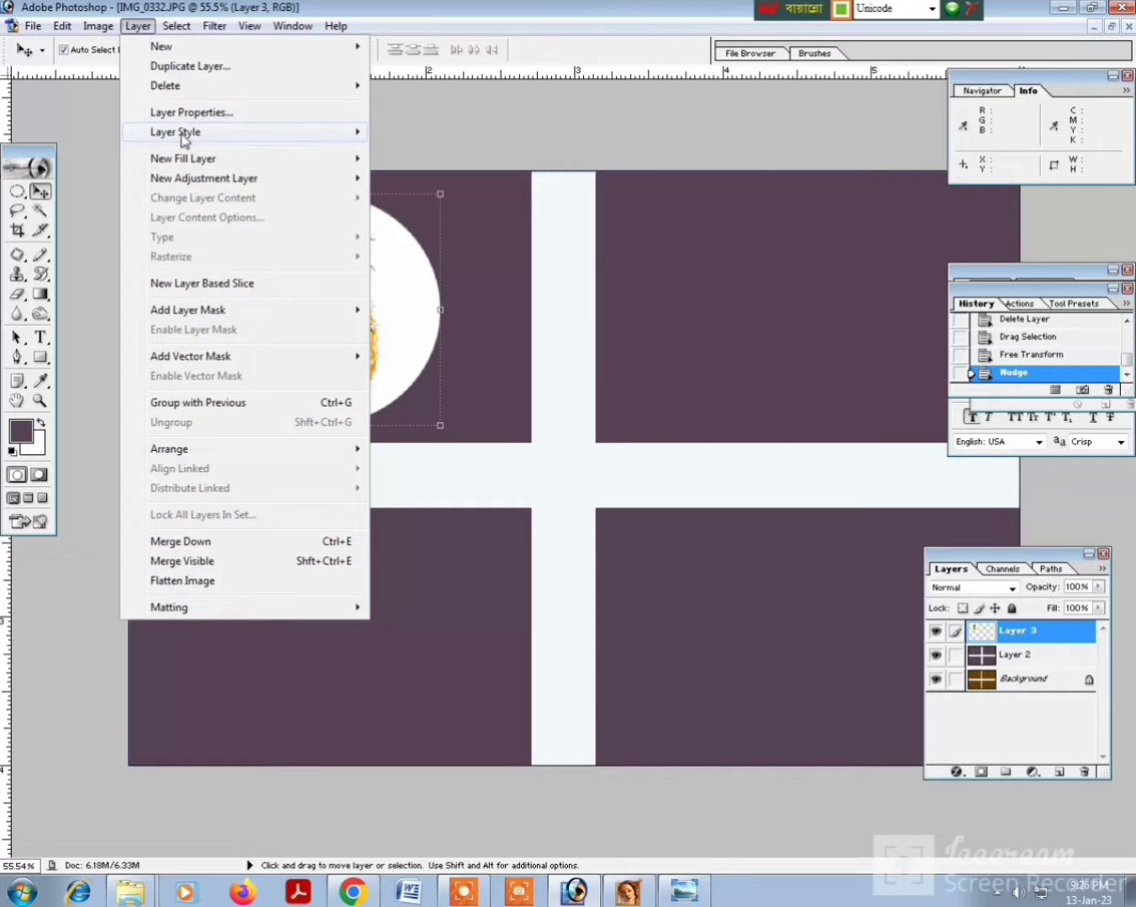
{"action": "mouse_move", "coordinate": [177, 132]}
{"action": "left_click", "coordinate": [415, 336]}
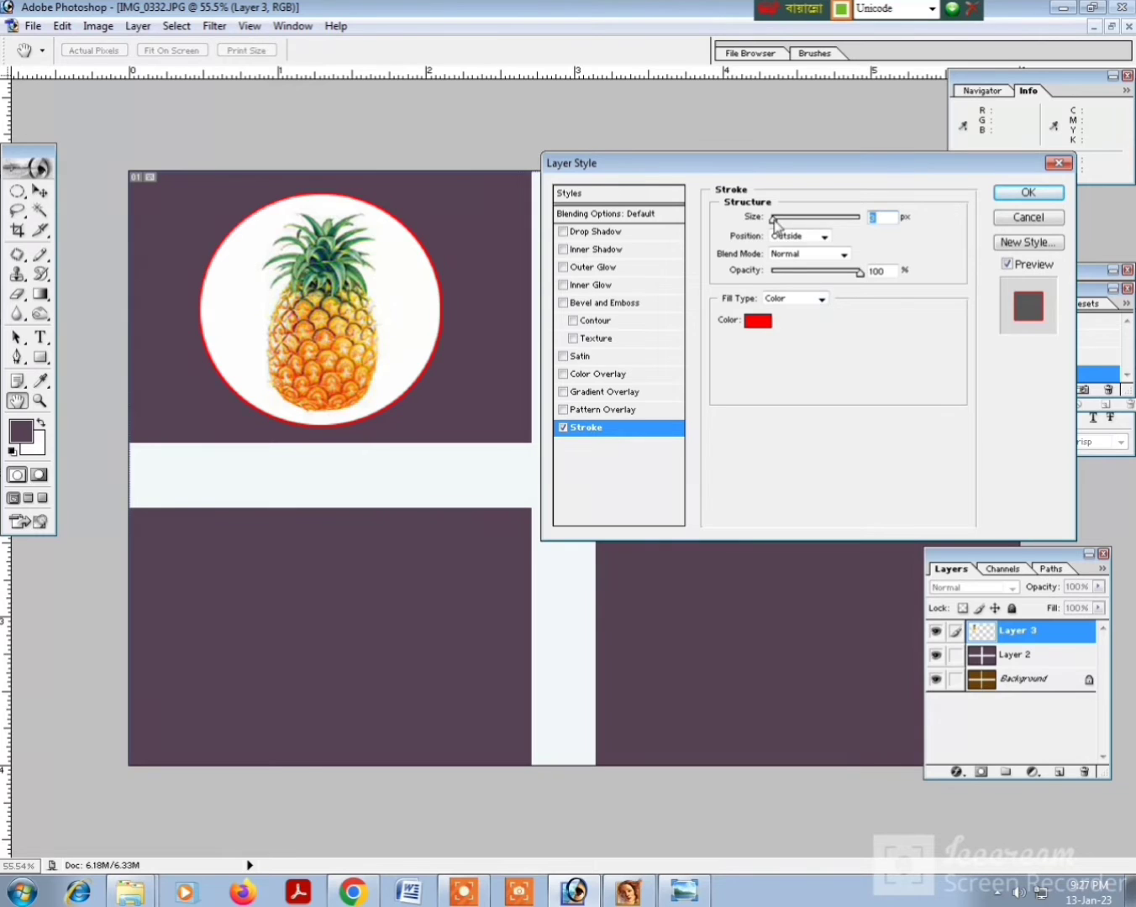
{"action": "left_click_drag", "start_coordinate": [774, 221], "coordinate": [780, 223]}
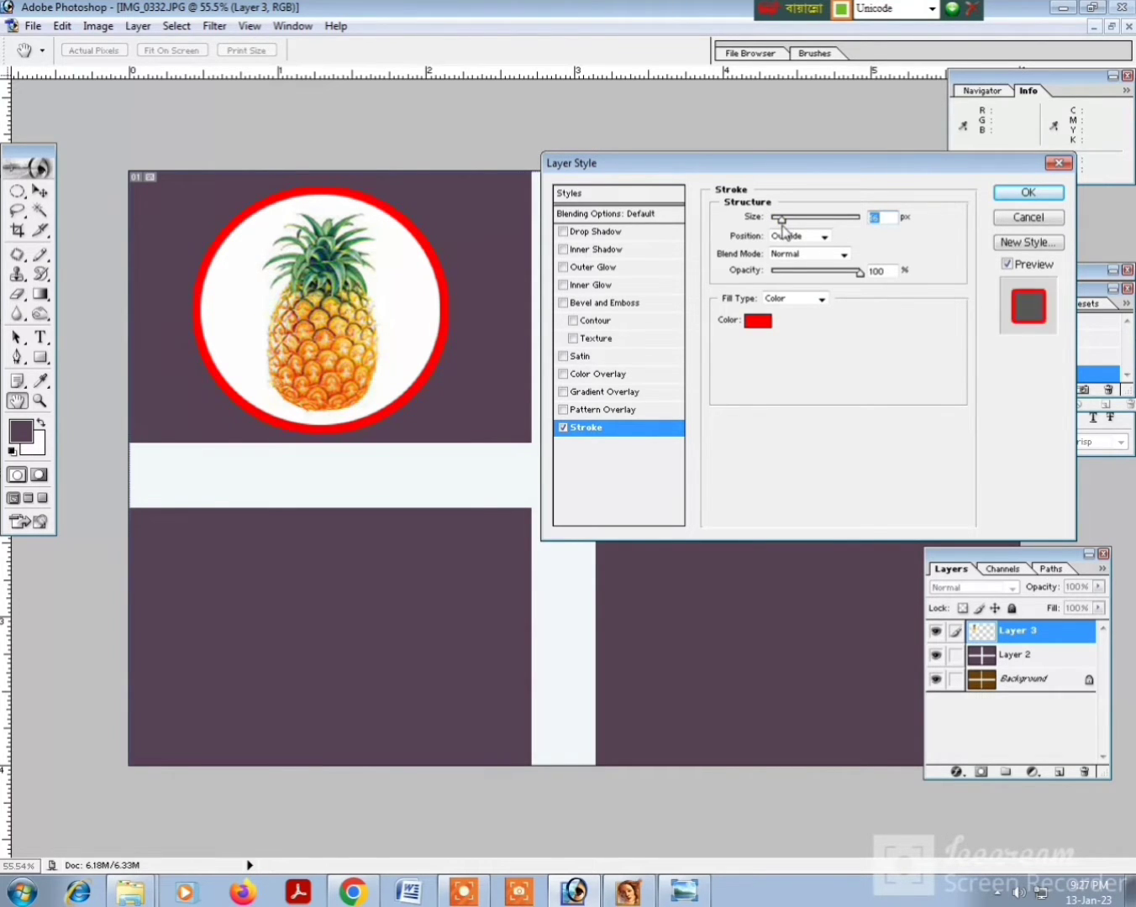
{"action": "key", "text": "Return"}
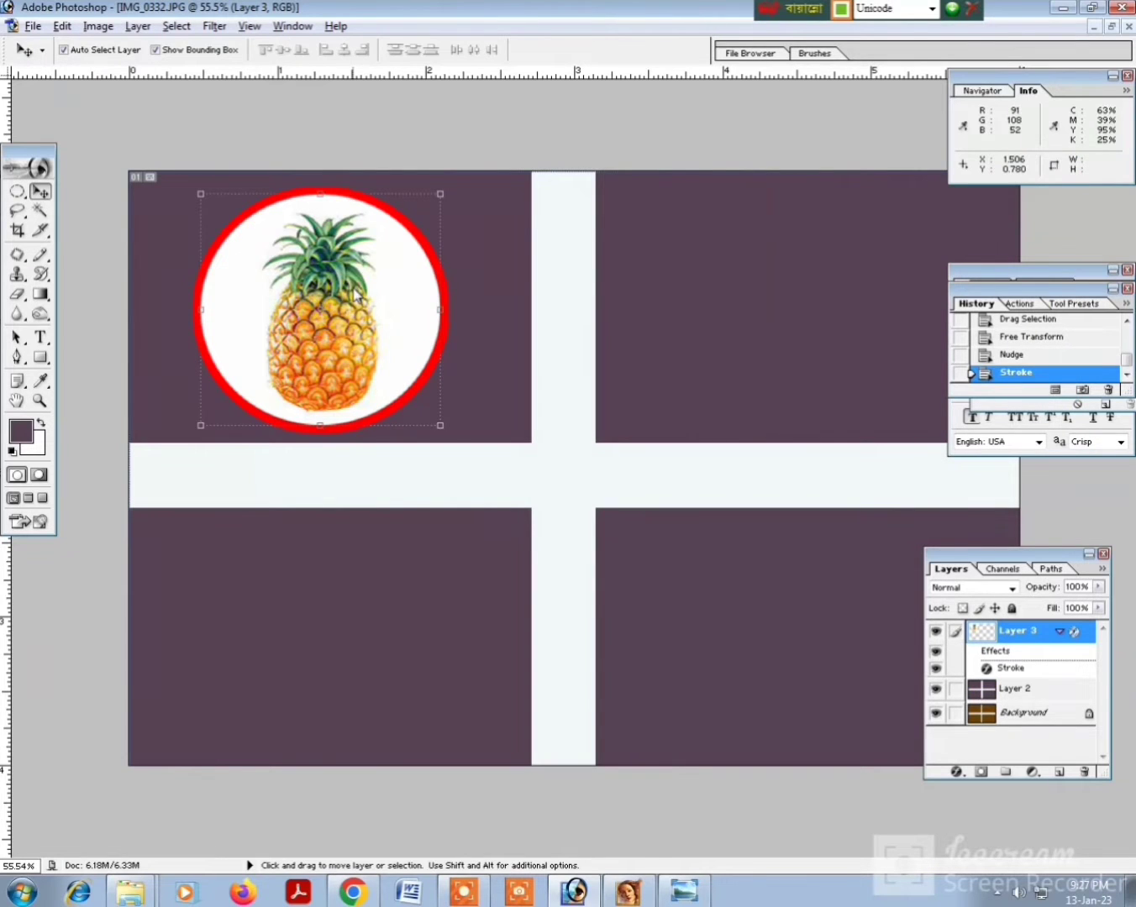
- Duplicate the red-bordered pineapple circle into the upper-right panel and nudge the copy level with the original
{"action": "left_click_drag", "start_coordinate": [358, 293], "coordinate": [828, 292]}
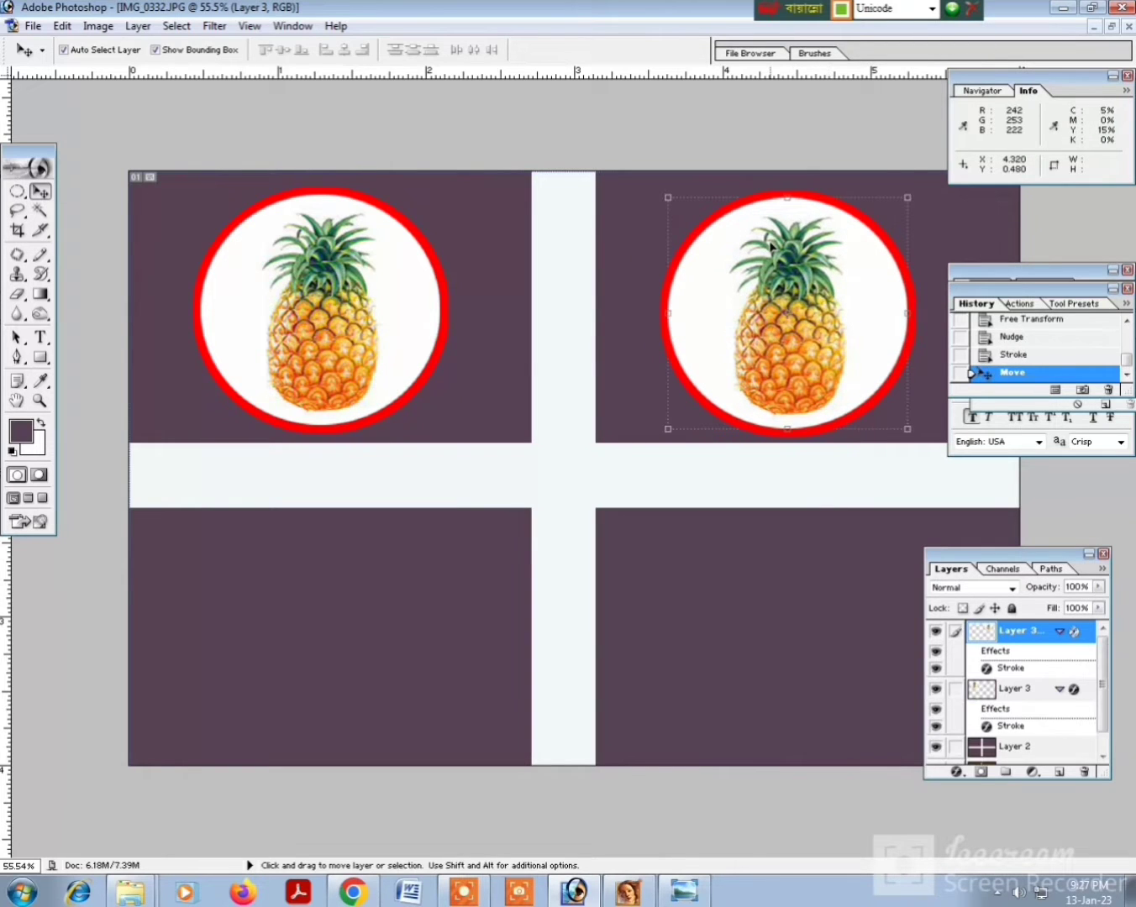
{"action": "key", "text": "Up"}
{"action": "key", "text": "Up"}
{"action": "key", "text": "Up"}
{"action": "key", "text": "Up"}
{"action": "key", "text": "Right"}
{"action": "key", "text": "Right"}
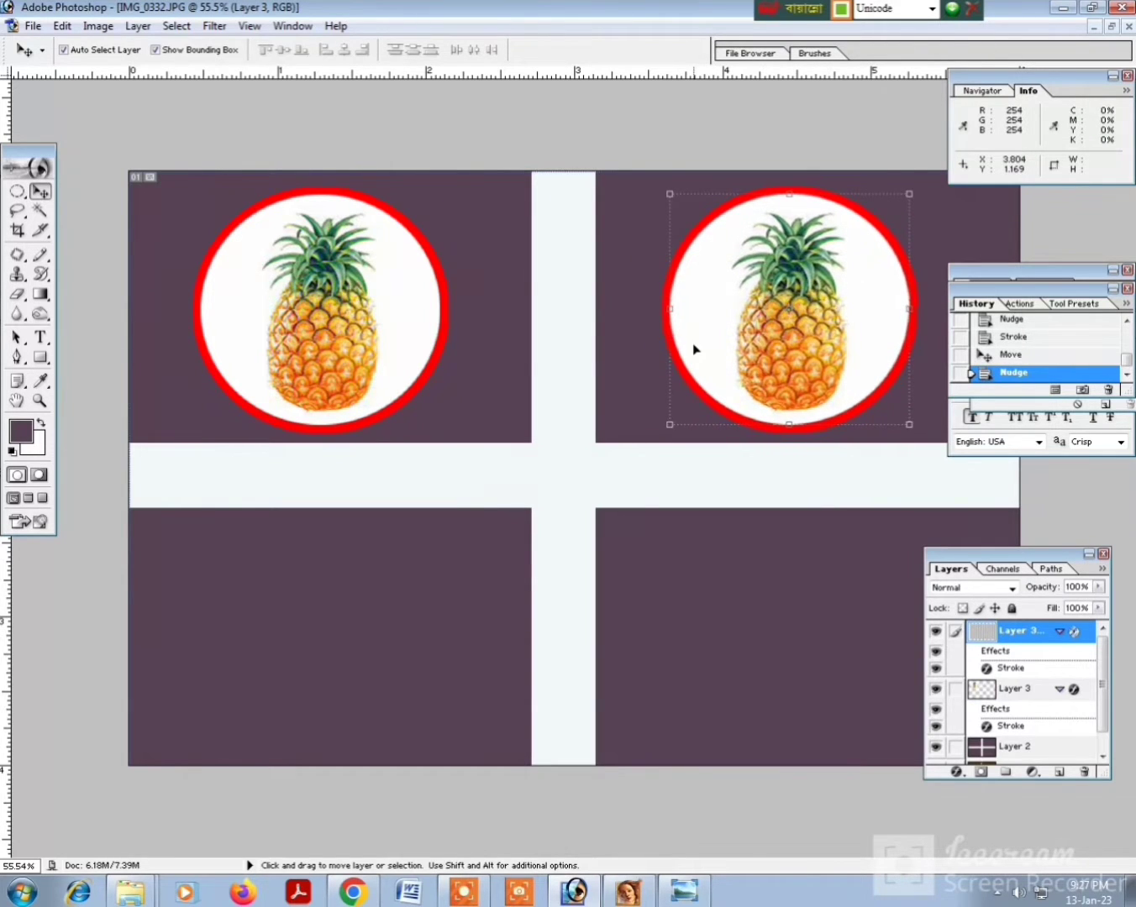
{"action": "key", "text": "Right"}
{"action": "key", "text": "Right"}
{"action": "key", "text": "Right"}
{"action": "key", "text": "Right"}
{"action": "key", "text": "Right"}
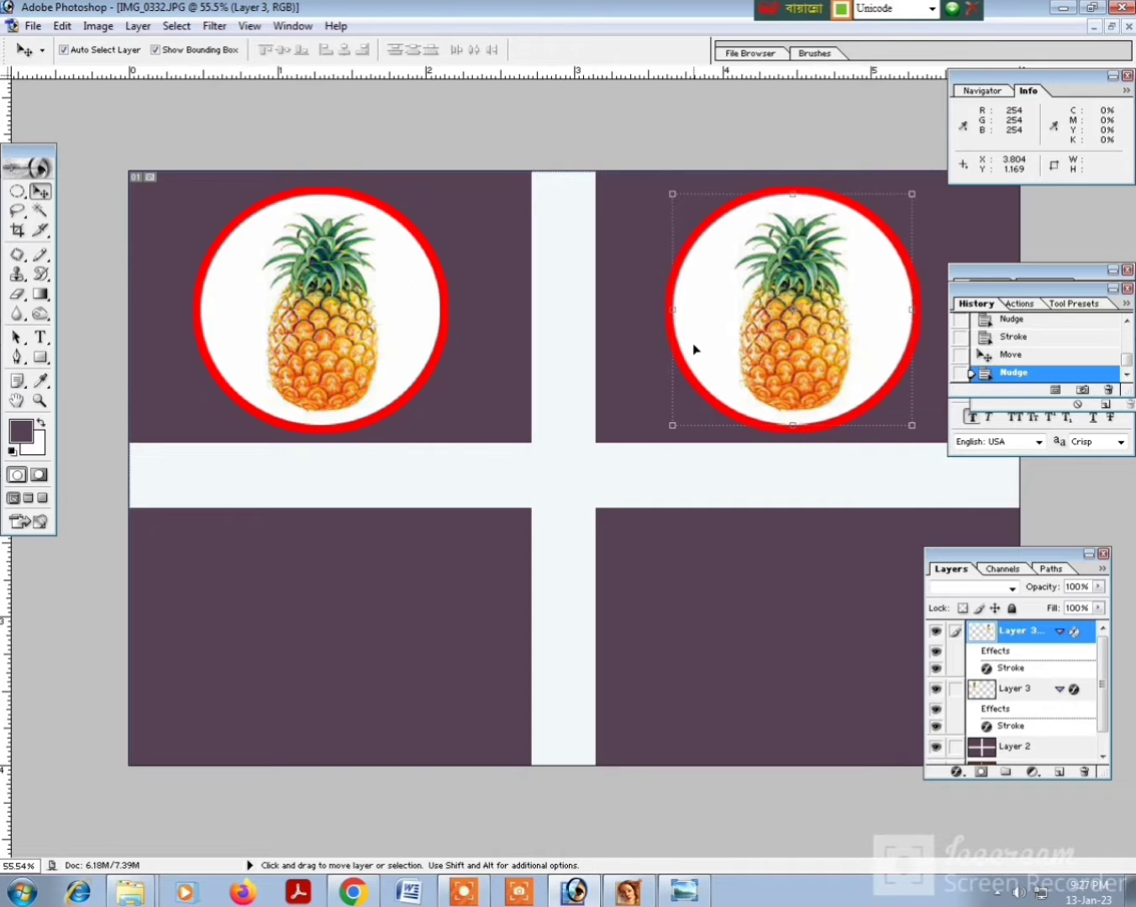
{"action": "key", "text": "Down"}
{"action": "key", "text": "Down"}
{"action": "key", "text": "Down"}
{"action": "key", "text": "Down"}
{"action": "key", "text": "Down"}
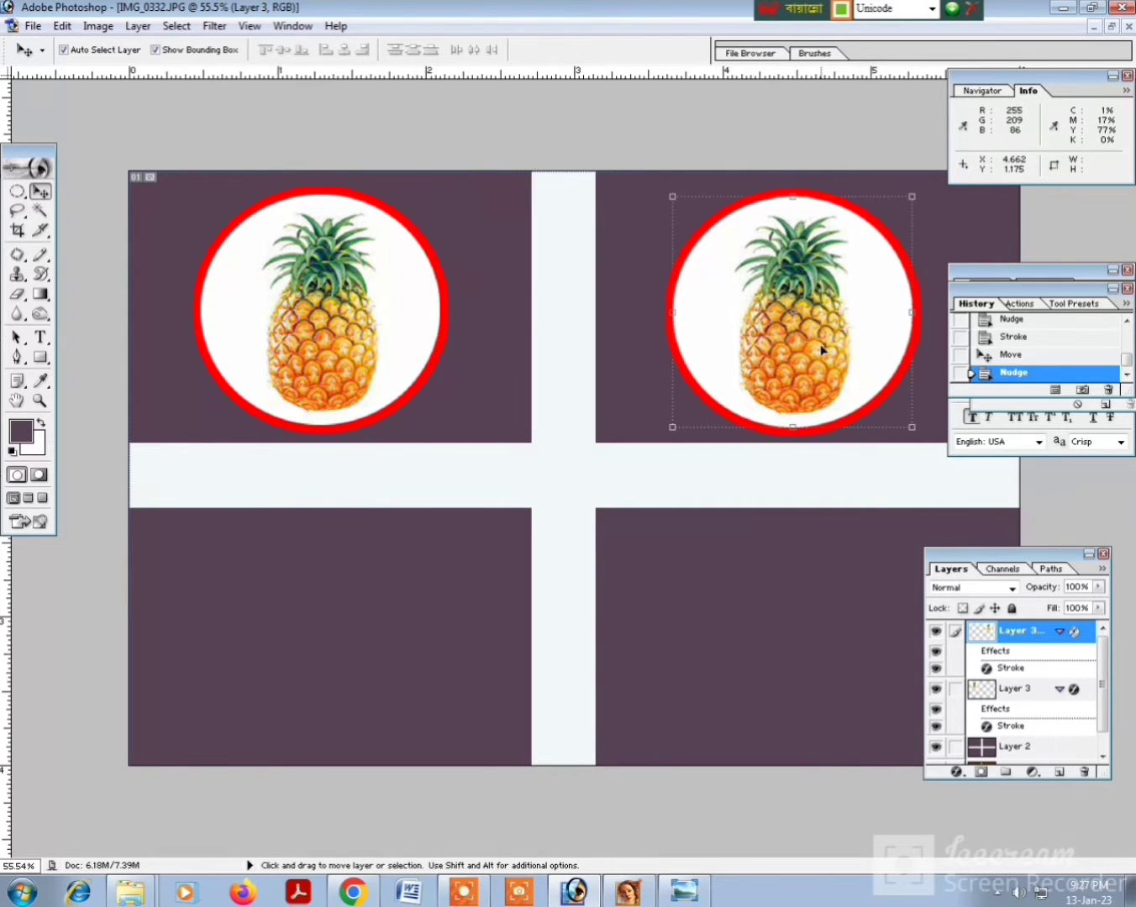
- Duplicate the pineapple circle into the lower-right and lower-left panels, lining the copies up with the circles above
{"action": "left_click_drag", "start_coordinate": [802, 359], "coordinate": [810, 624]}
{"action": "scroll", "coordinate": [798, 579], "scroll_direction": "down", "scroll_amount": 1}
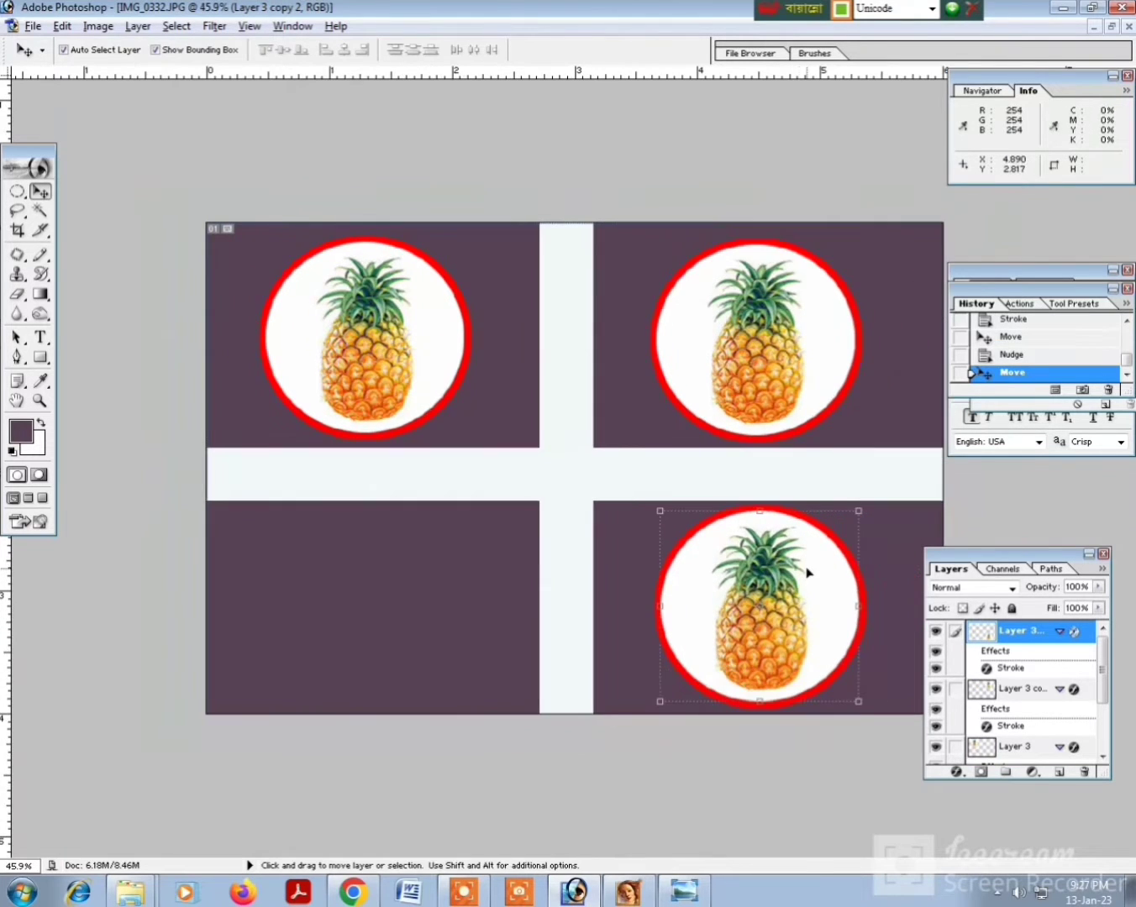
{"action": "left_click_drag", "start_coordinate": [748, 588], "coordinate": [330, 608]}
{"action": "left_click_drag", "start_coordinate": [428, 619], "coordinate": [367, 591]}
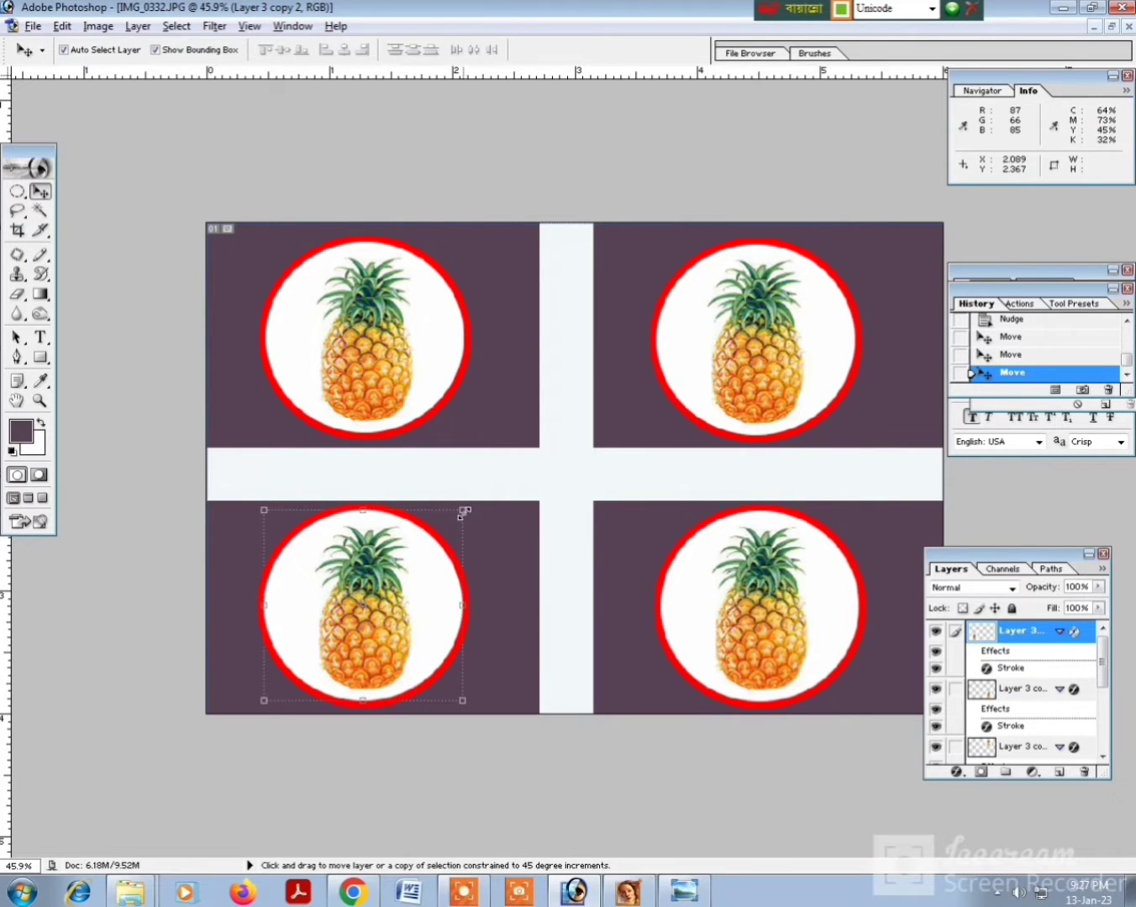
- Scale the lower-left pineapple circle proportionally about its center to 92.7%
{"action": "left_click_drag", "start_coordinate": [463, 512], "coordinate": [454, 519]}
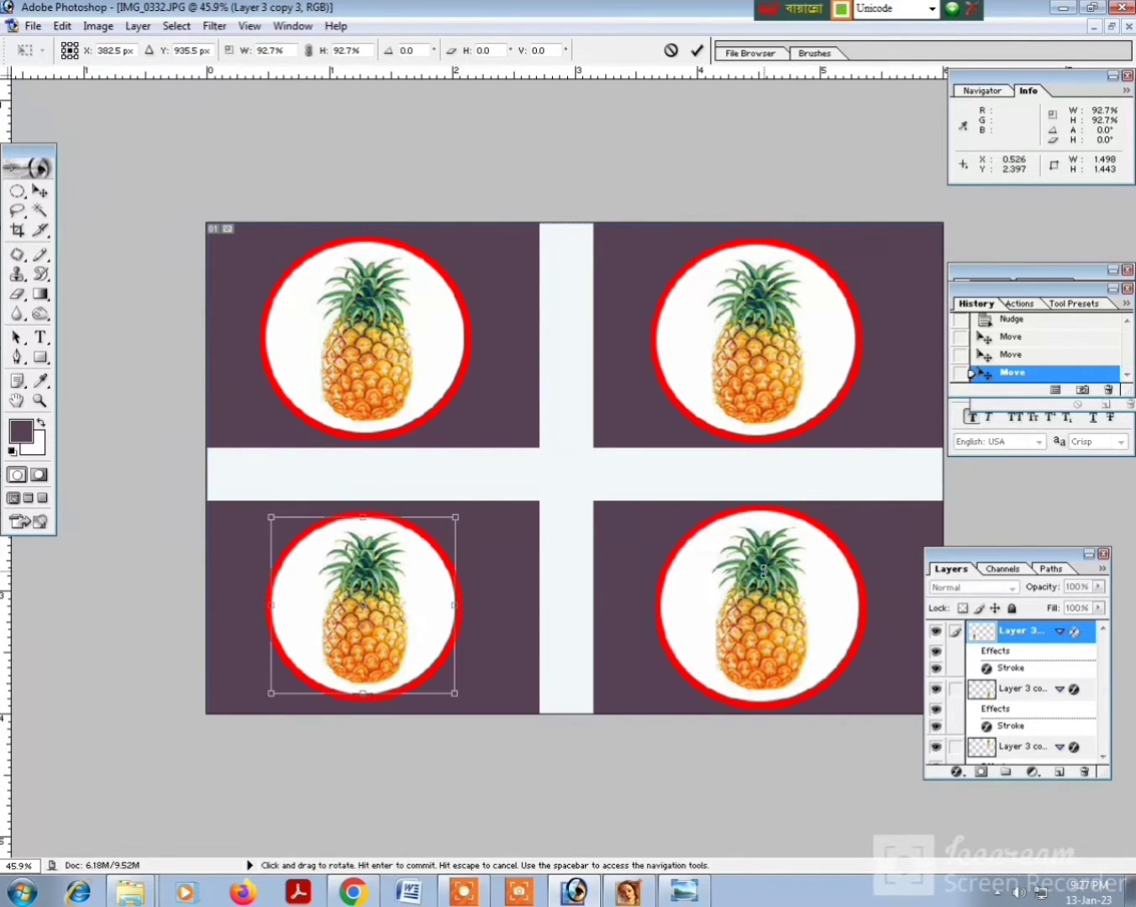
{"action": "key", "text": "alt+minus"}
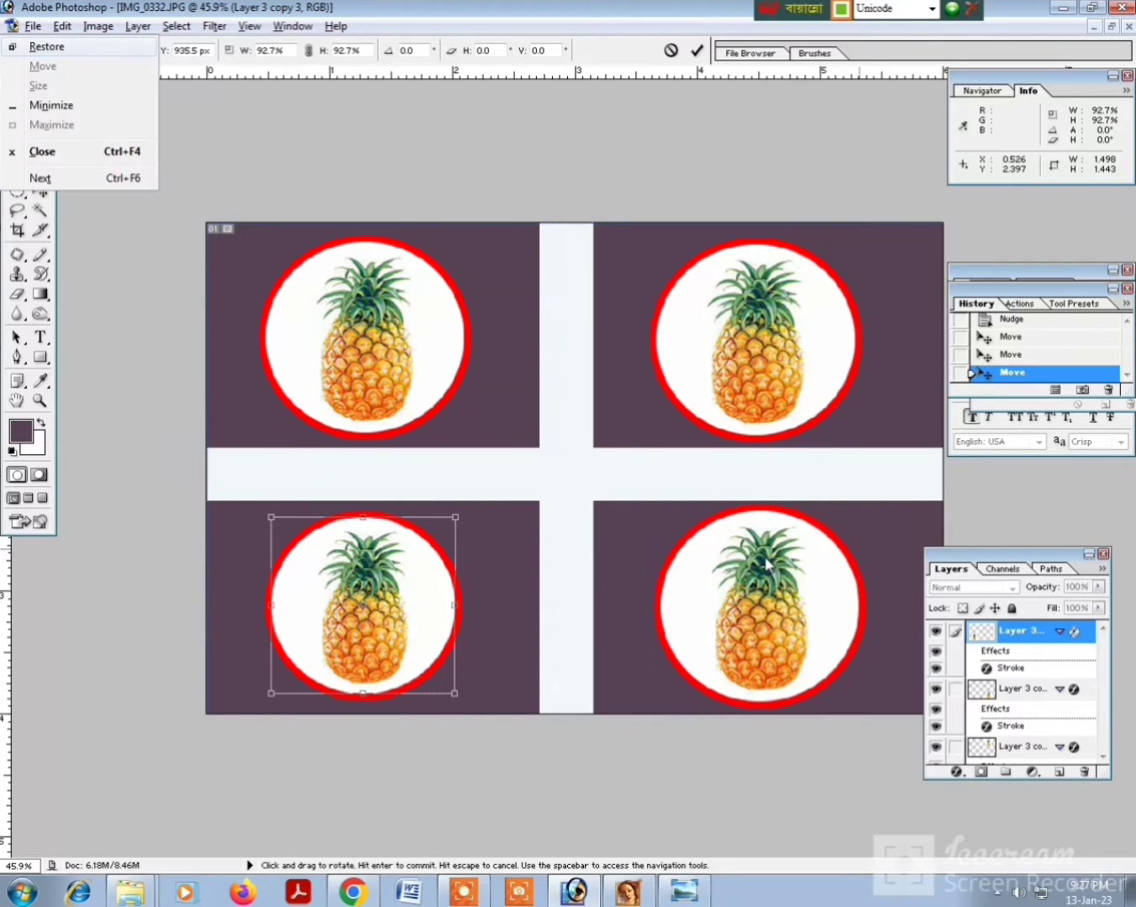
{"action": "key", "text": "Escape"}
{"action": "key", "text": "Return"}
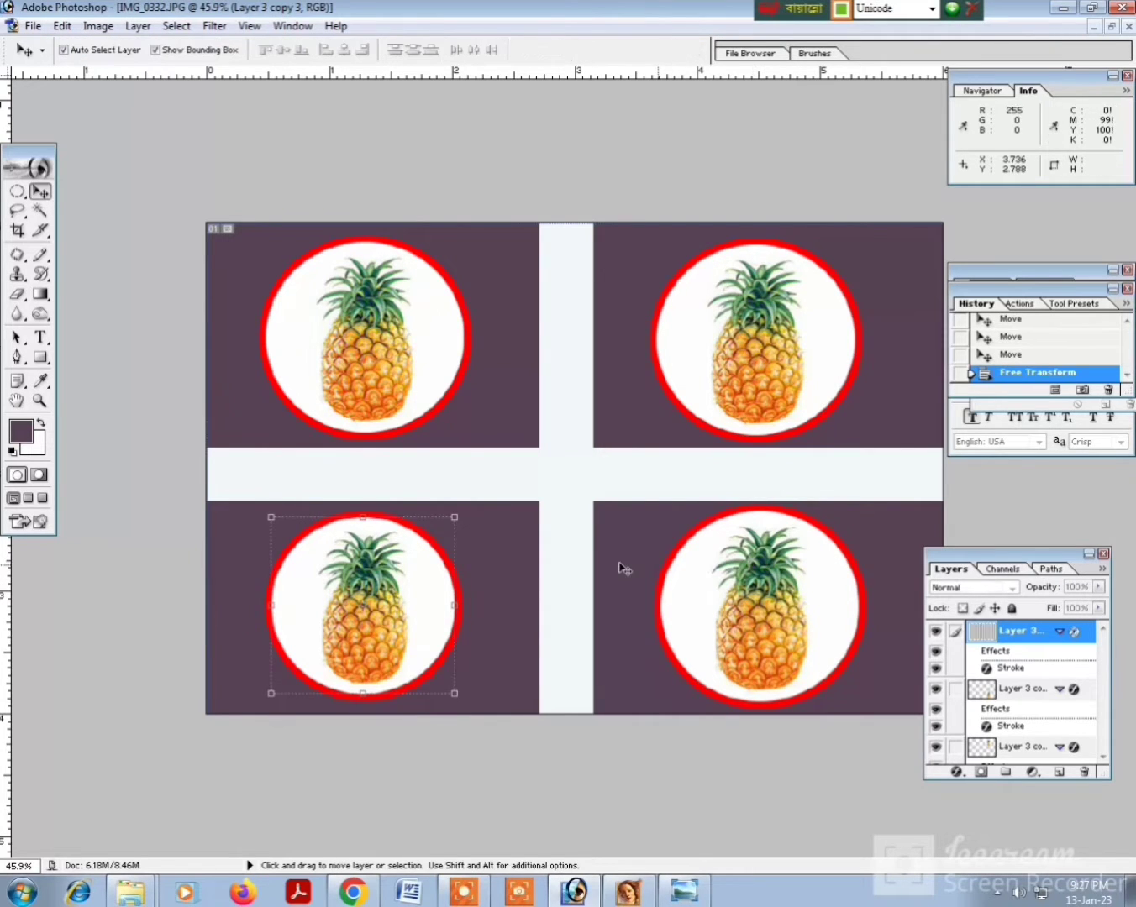
- Shrink the lower-right pineapple circle slightly about its center with Free Transform
{"action": "left_click", "coordinate": [836, 536]}
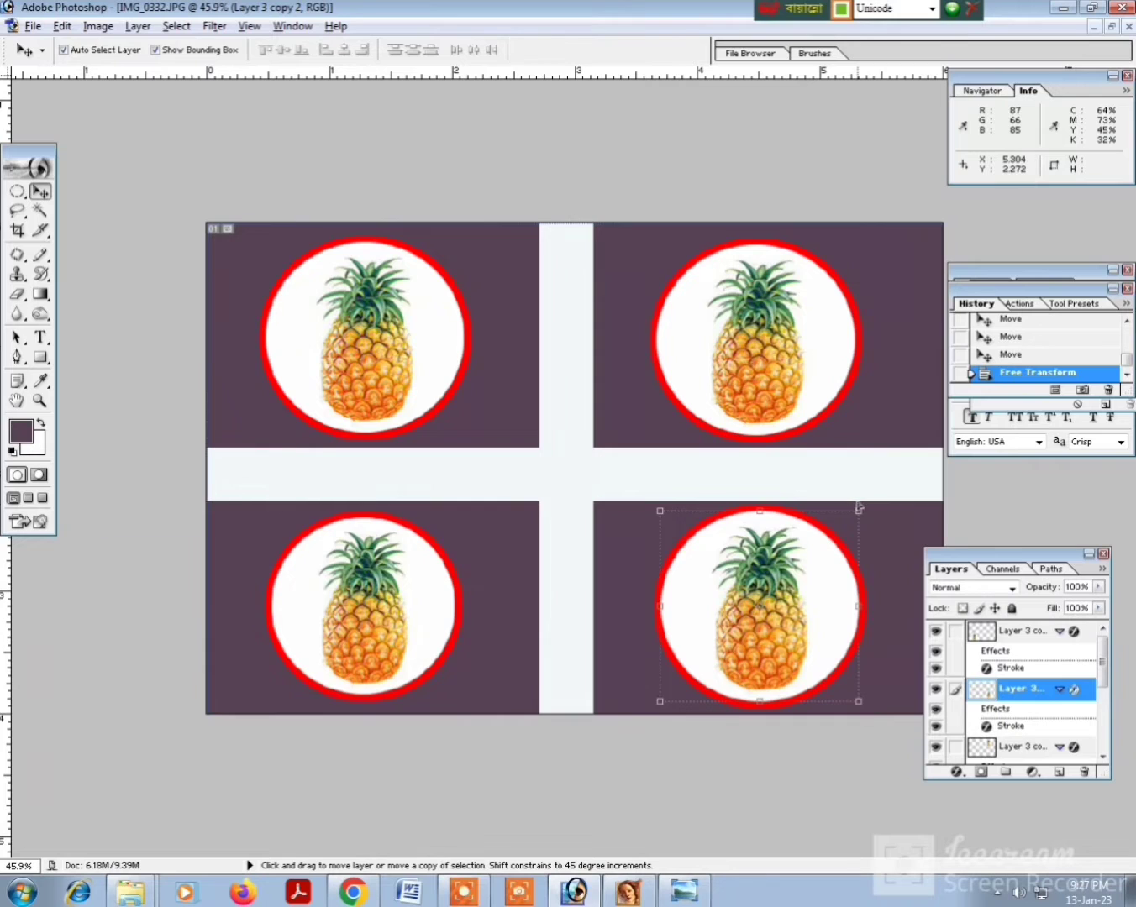
{"action": "key", "text": "ctrl+t"}
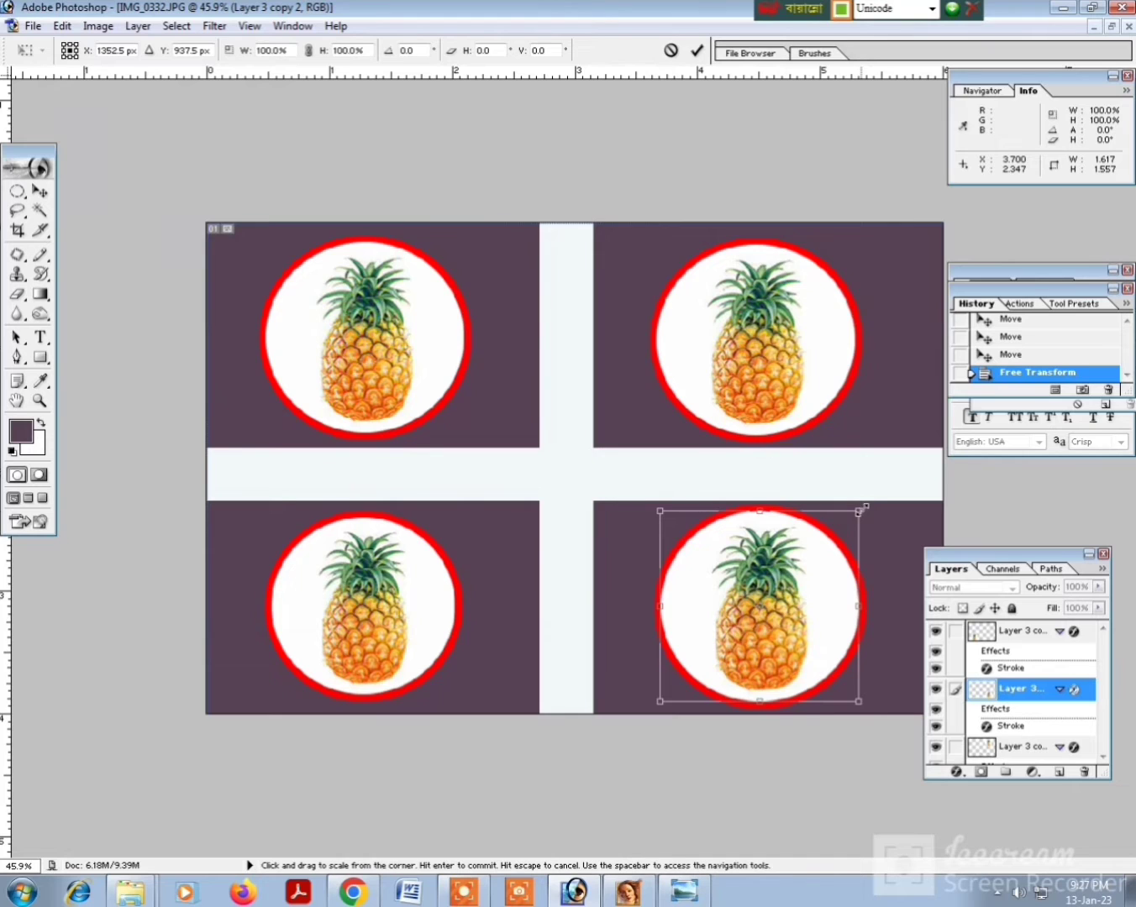
{"action": "left_click_drag", "start_coordinate": [857, 513], "coordinate": [854, 515]}
{"action": "key", "text": "Return"}
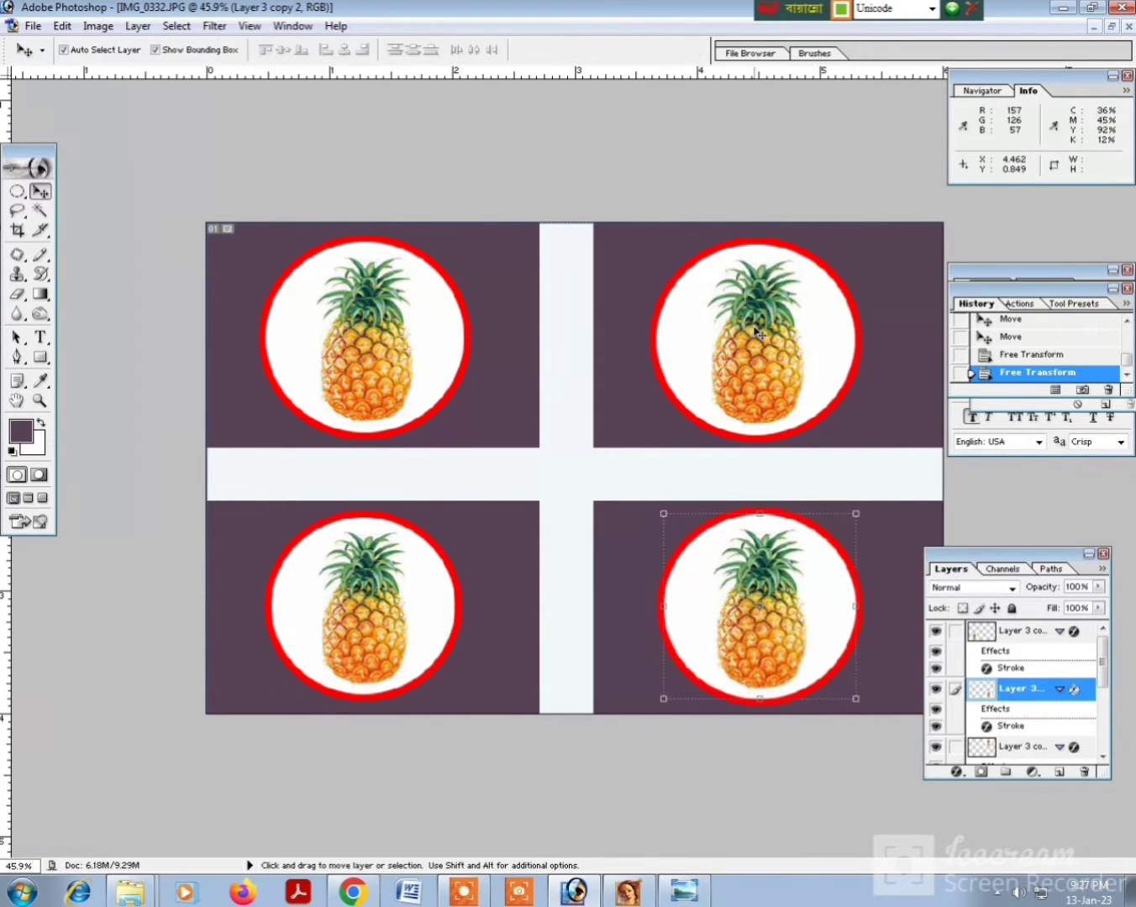
- Shrink the upper-right pineapple circle about its center so it sits comfortably inside its panel
{"action": "left_click", "coordinate": [756, 334]}
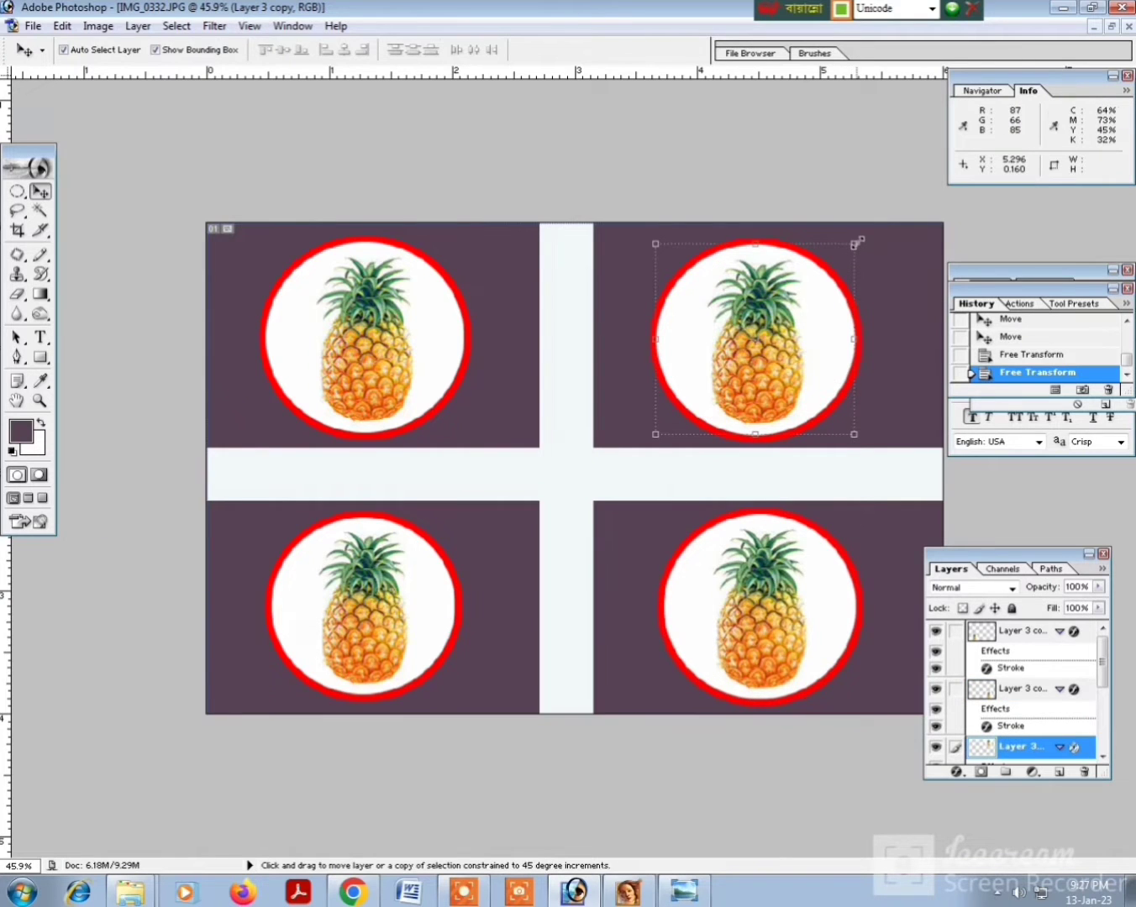
{"action": "left_click_drag", "start_coordinate": [857, 244], "coordinate": [849, 250]}
{"action": "key", "text": "Return"}
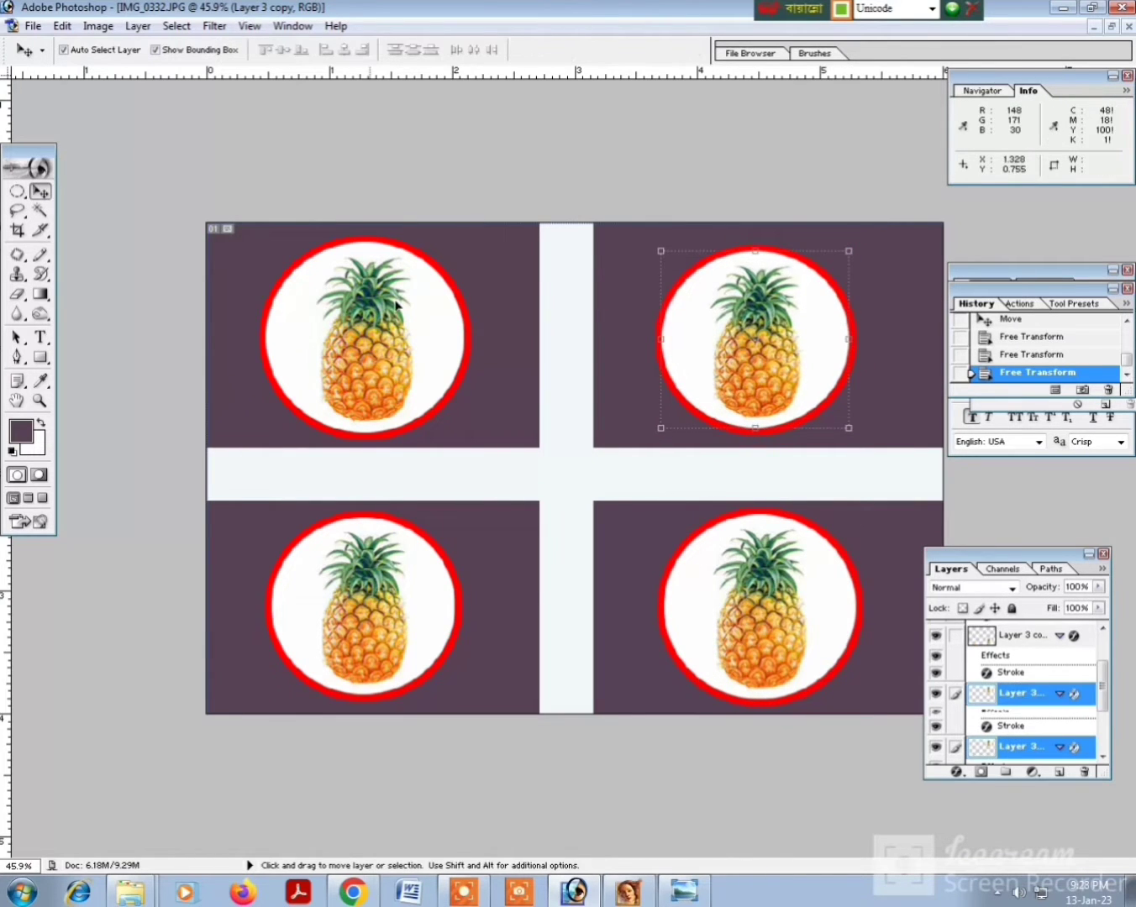
- Shrink the upper-left pineapple circle to match the others, finishing with a proportional 96.7% scale about its center
{"action": "left_click", "coordinate": [399, 306]}
{"action": "left_click_drag", "start_coordinate": [471, 237], "coordinate": [465, 244]}
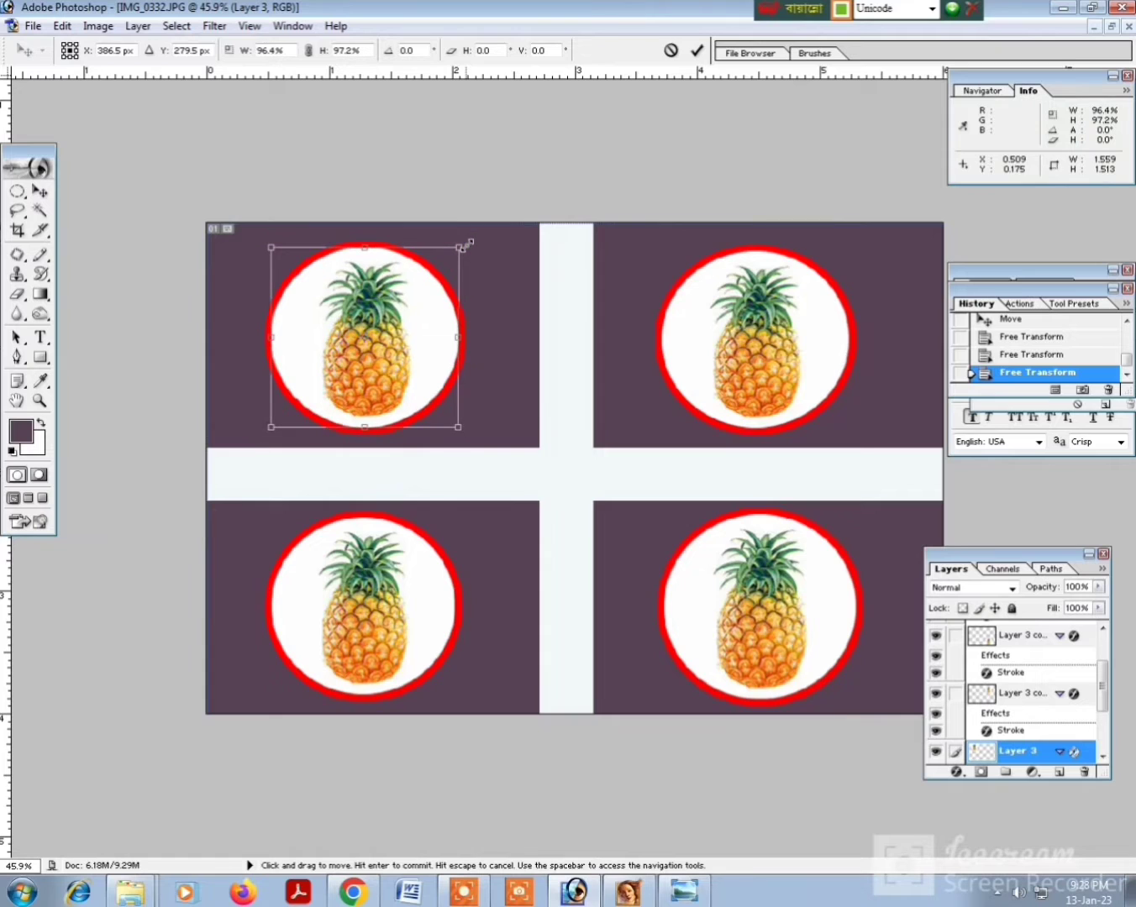
{"action": "key", "text": "Return"}
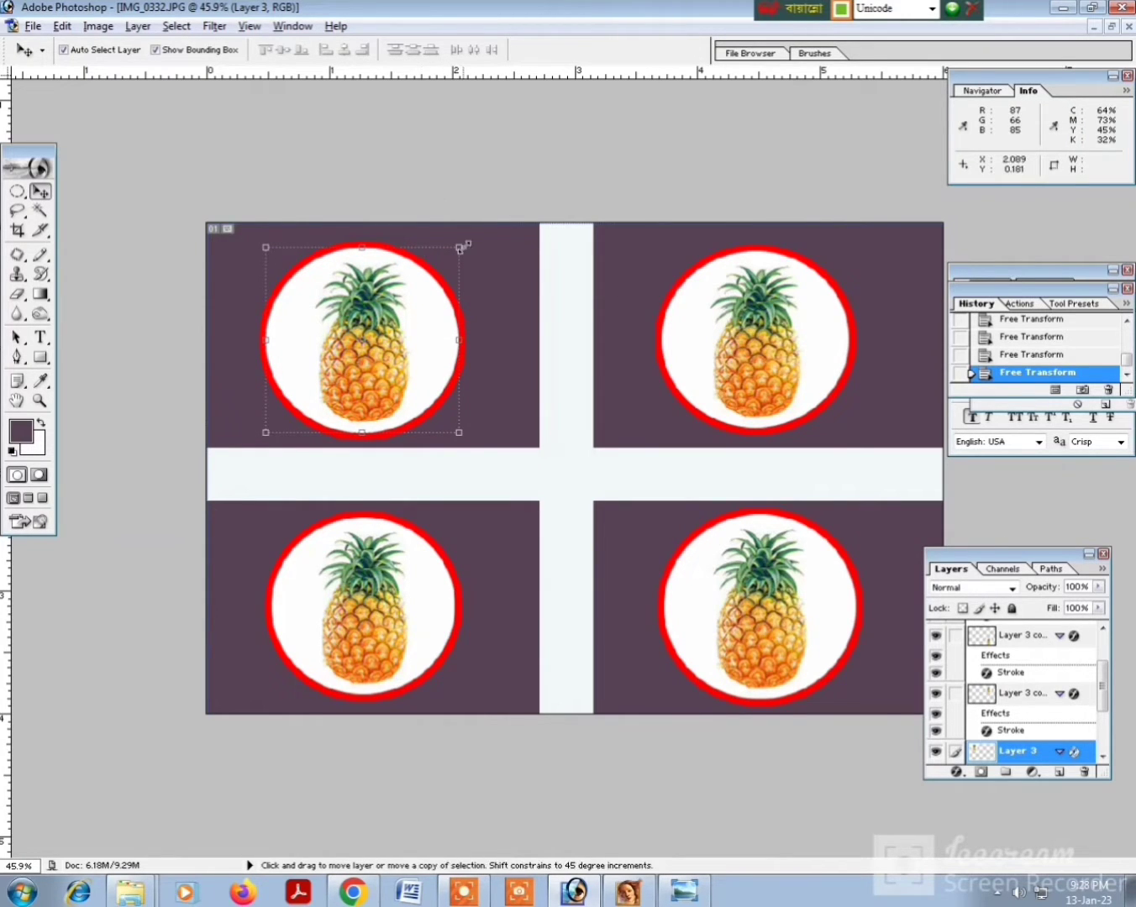
{"action": "left_click_drag", "start_coordinate": [459, 248], "coordinate": [459, 249]}
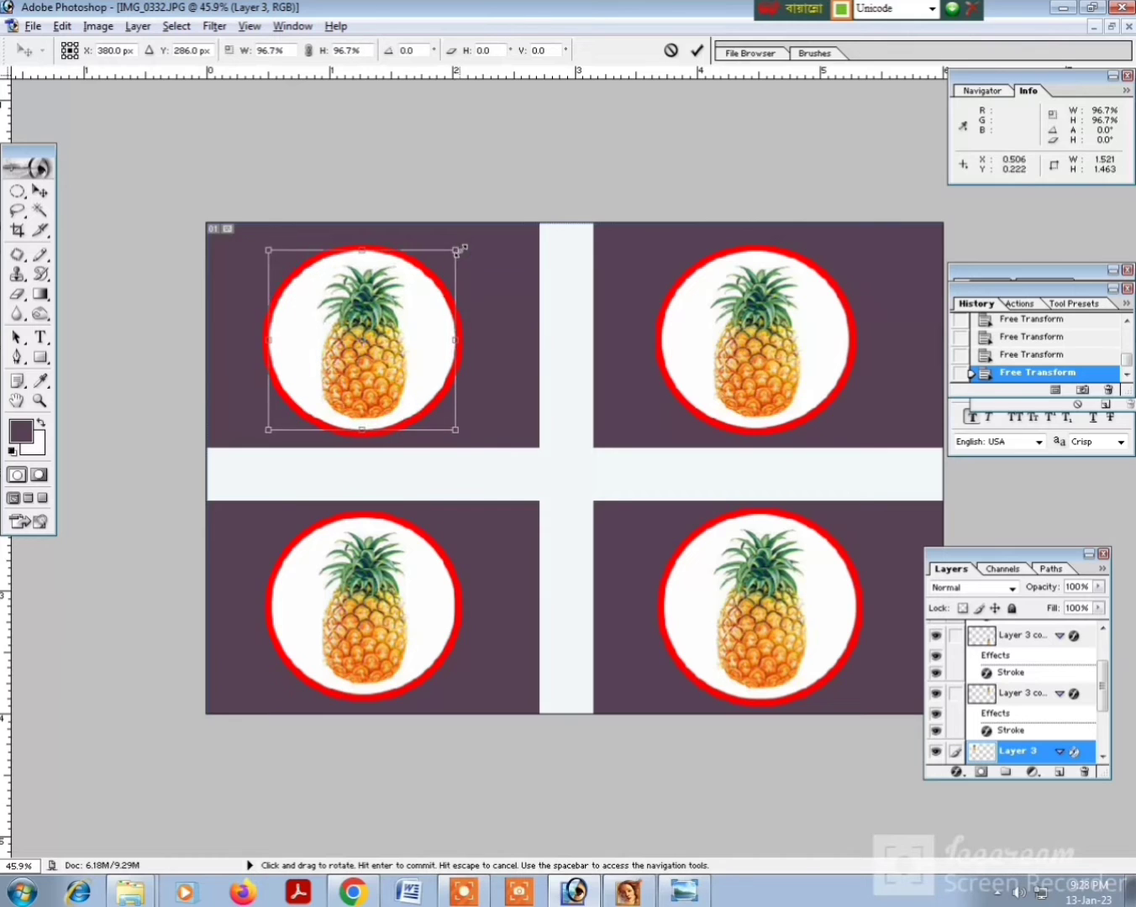
{"action": "key", "text": "Return"}
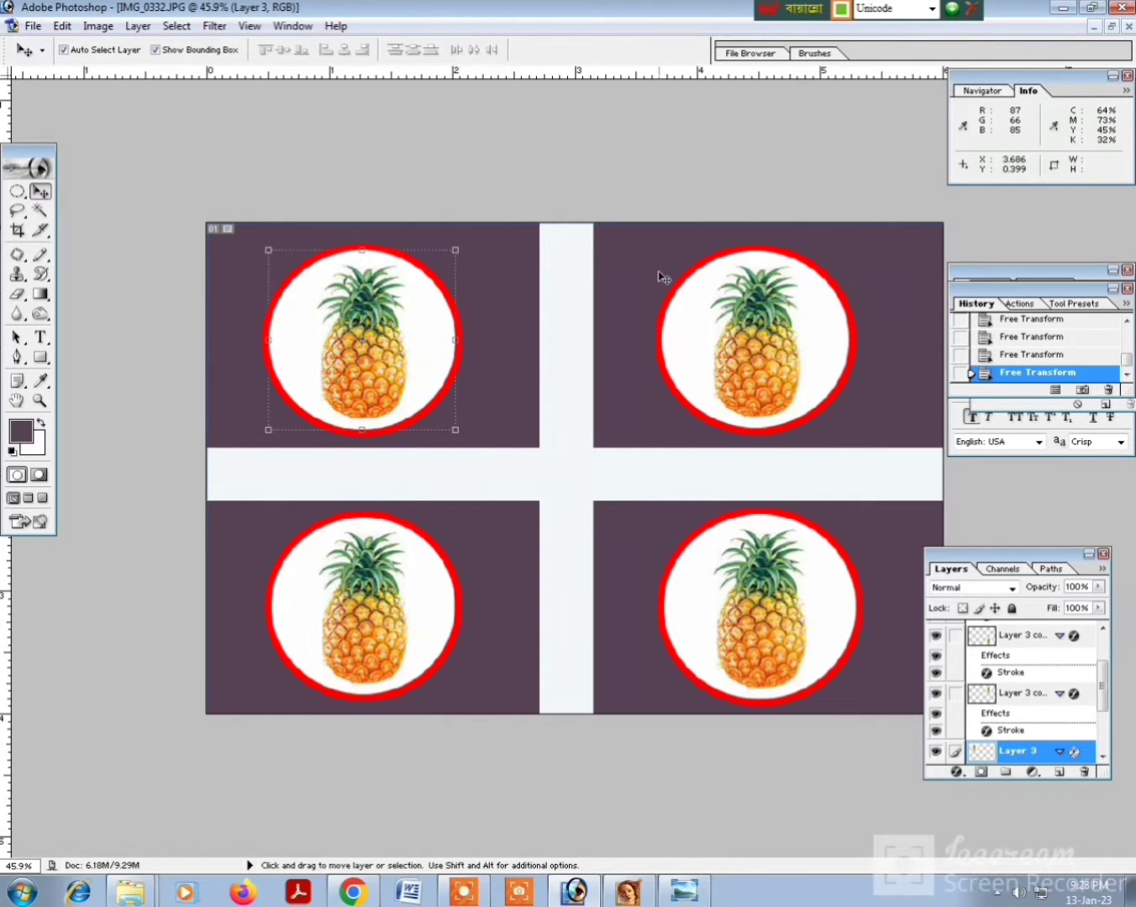
{"action": "key", "text": "alt"}
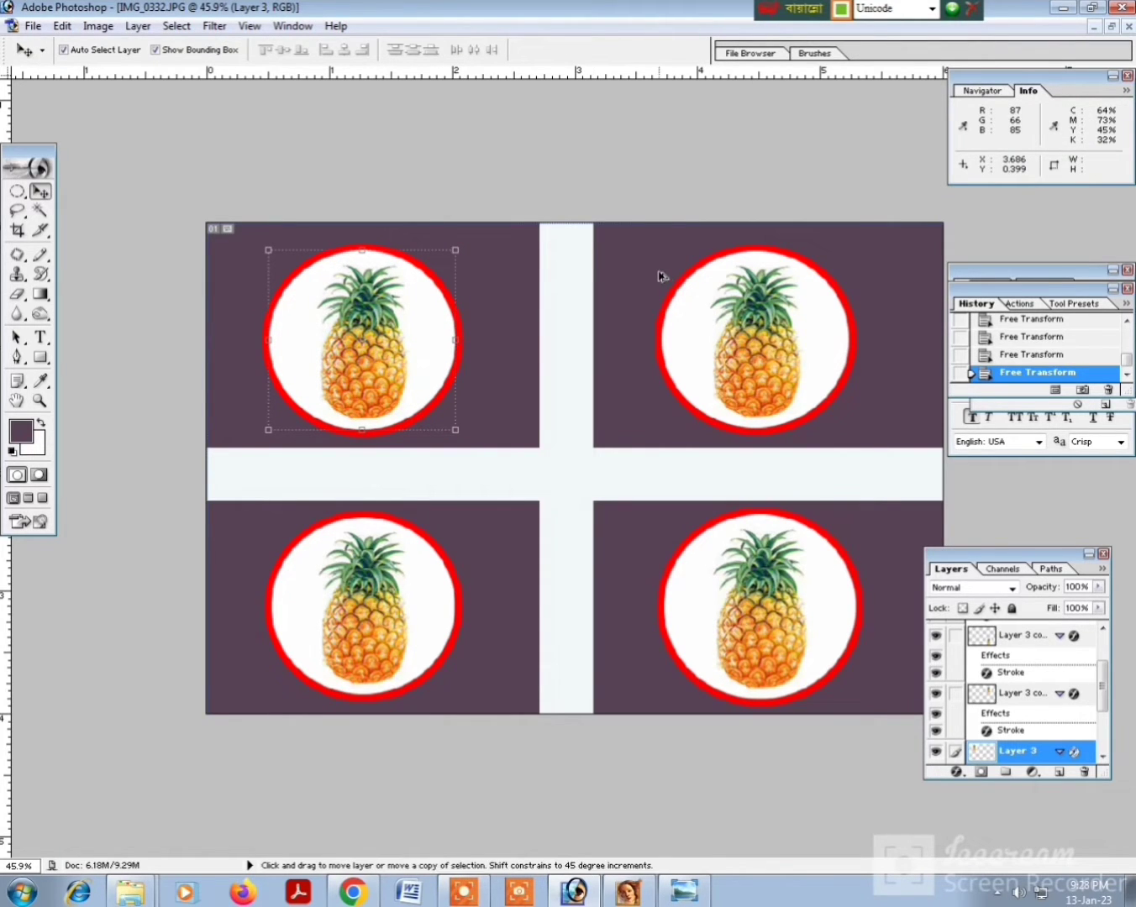
- Save the layout as a JPEG copy named 3 in New folder (3) on the Desktop, with quality 9 and the Baseline ("Standard") format
{"action": "key", "text": "ctrl+shift+s"}
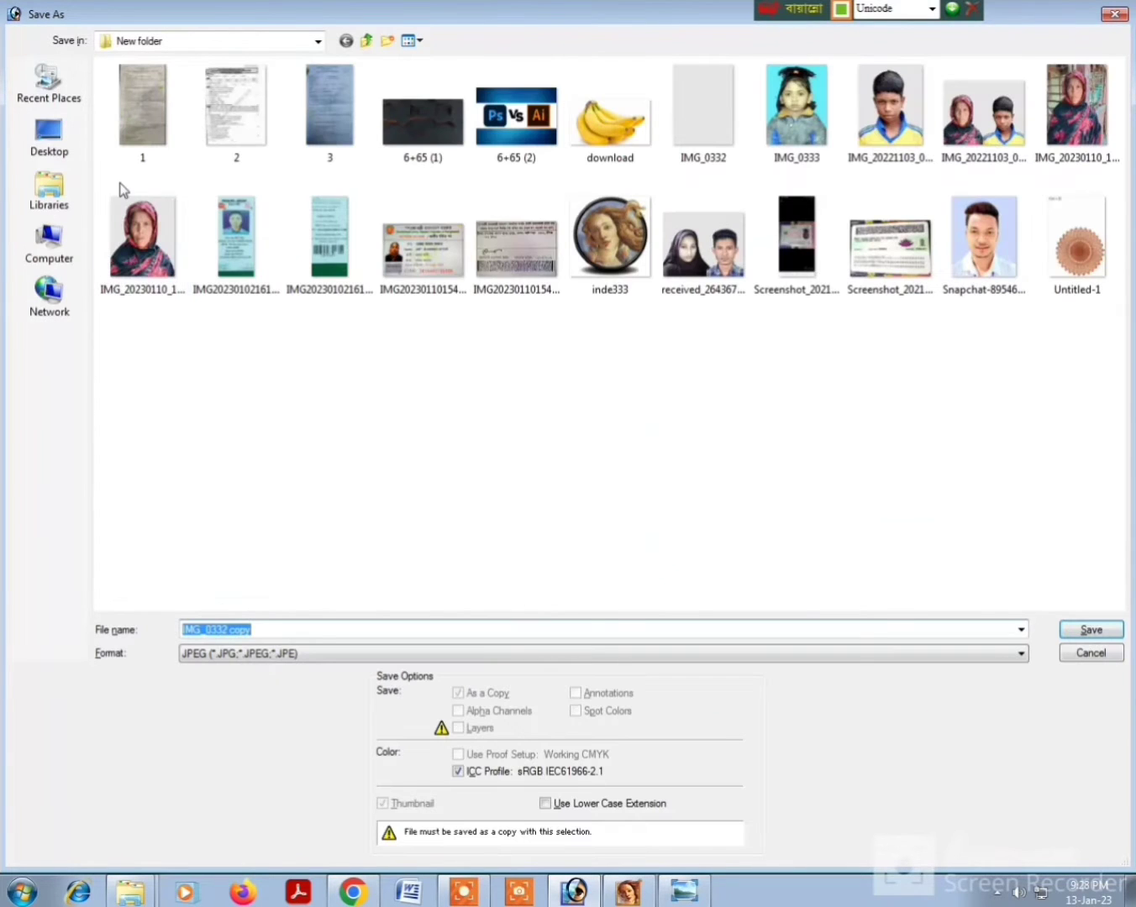
{"action": "left_click", "coordinate": [266, 658]}
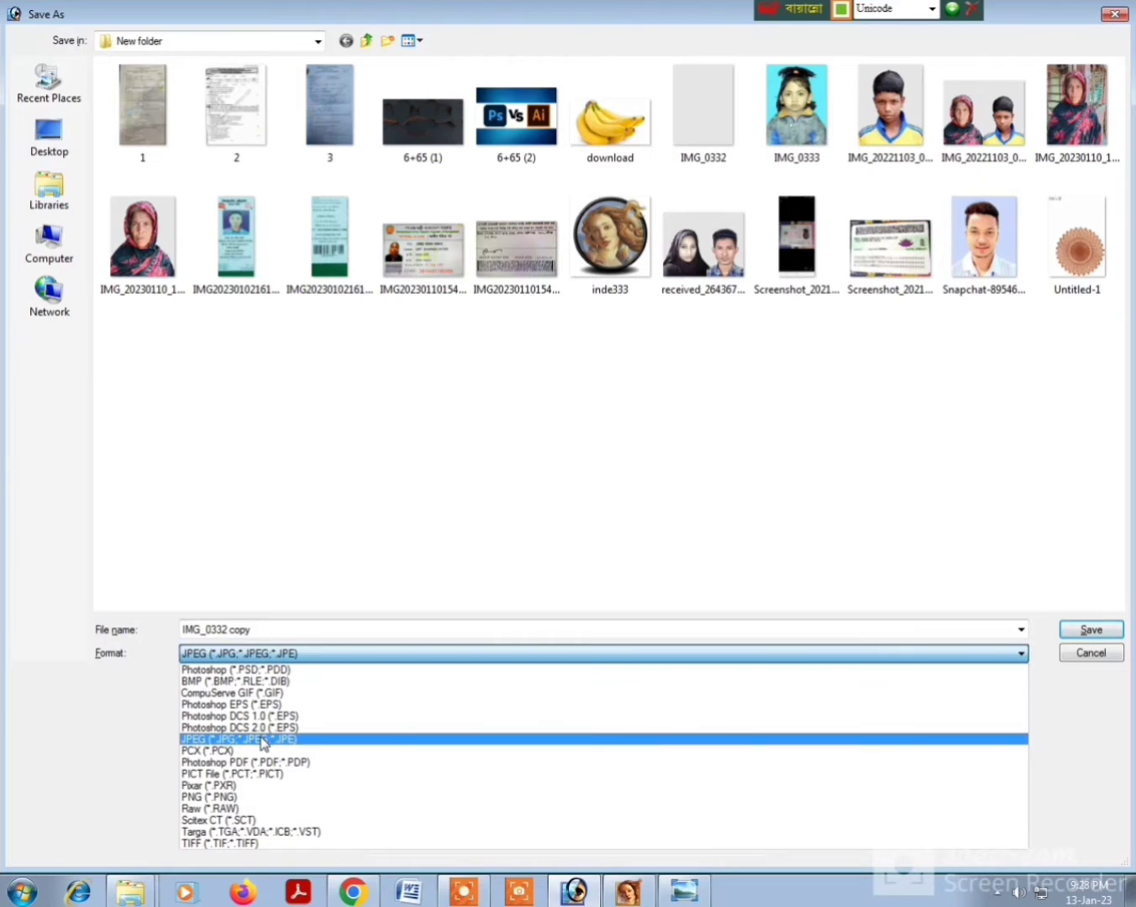
{"action": "left_click", "coordinate": [261, 740]}
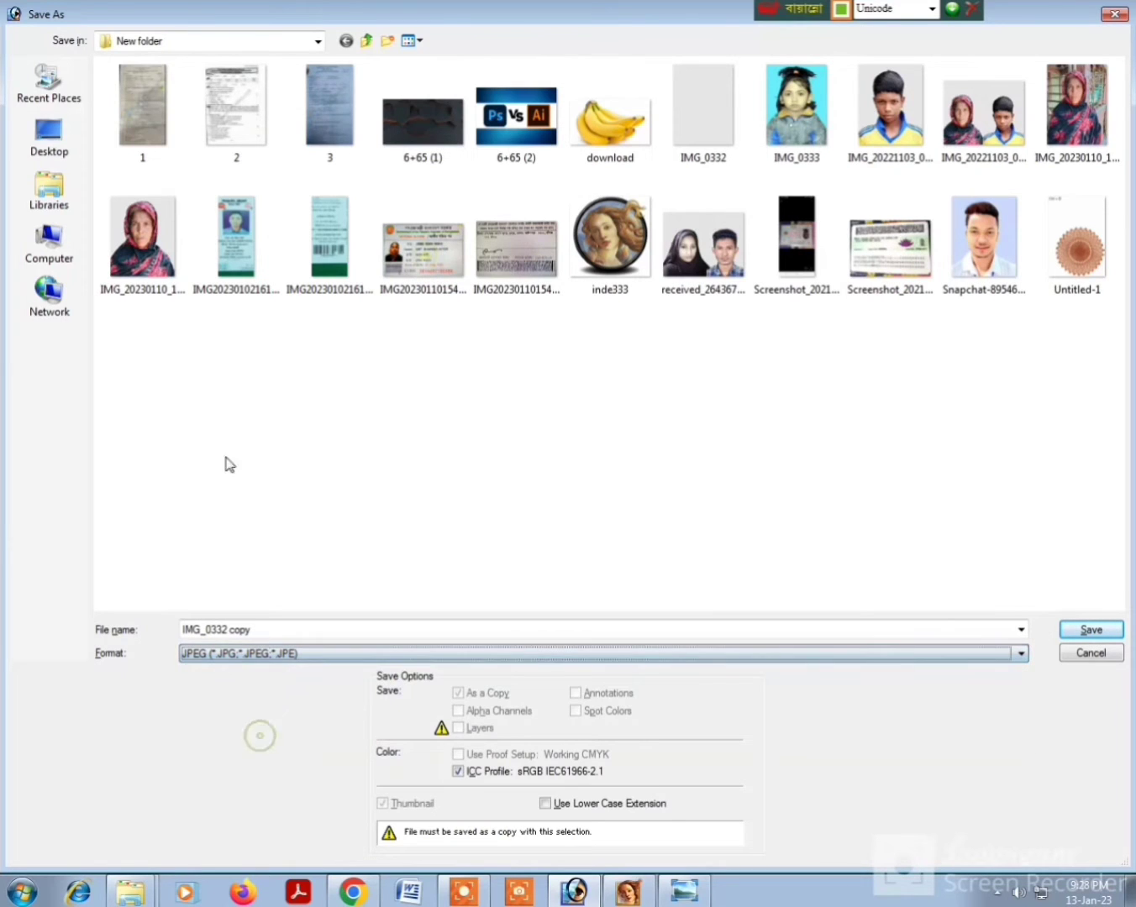
{"action": "left_click", "coordinate": [71, 135]}
{"action": "double_click", "coordinate": [409, 133]}
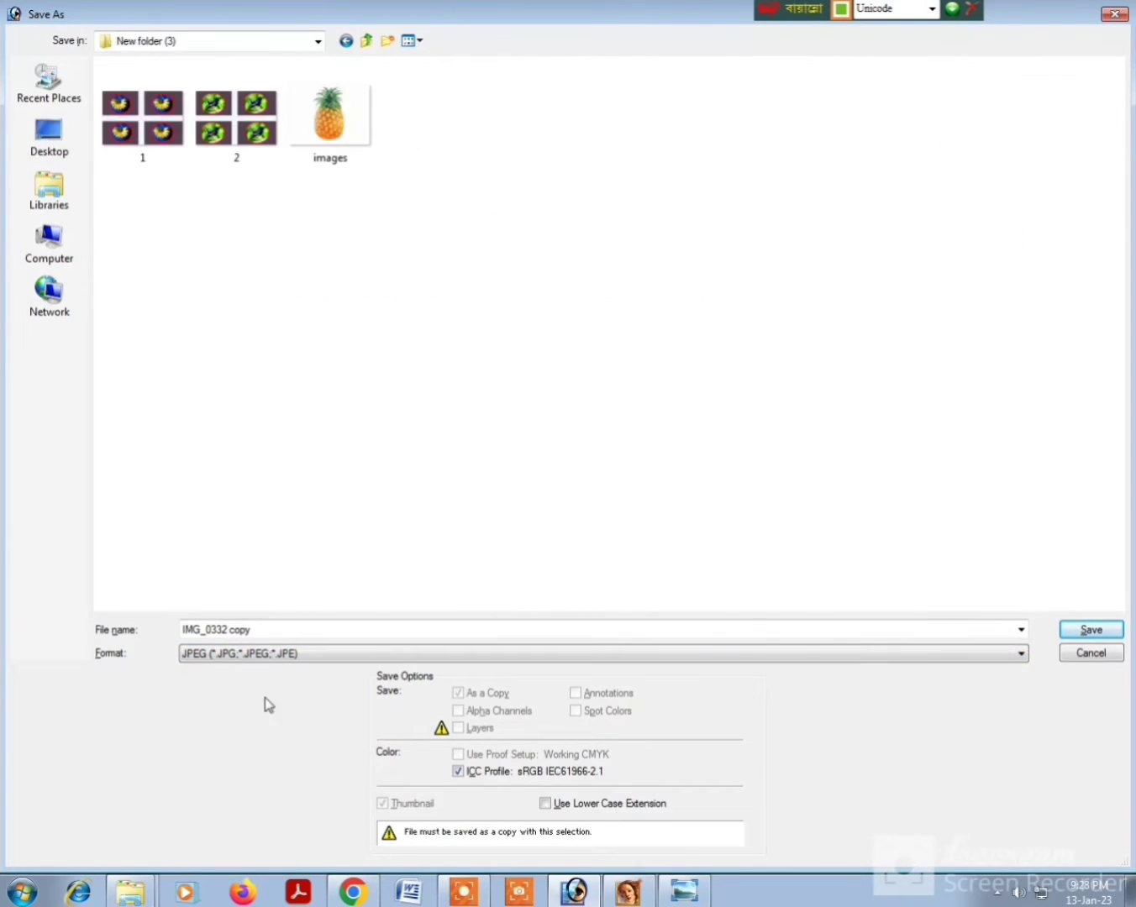
{"action": "triple_click", "coordinate": [294, 636]}
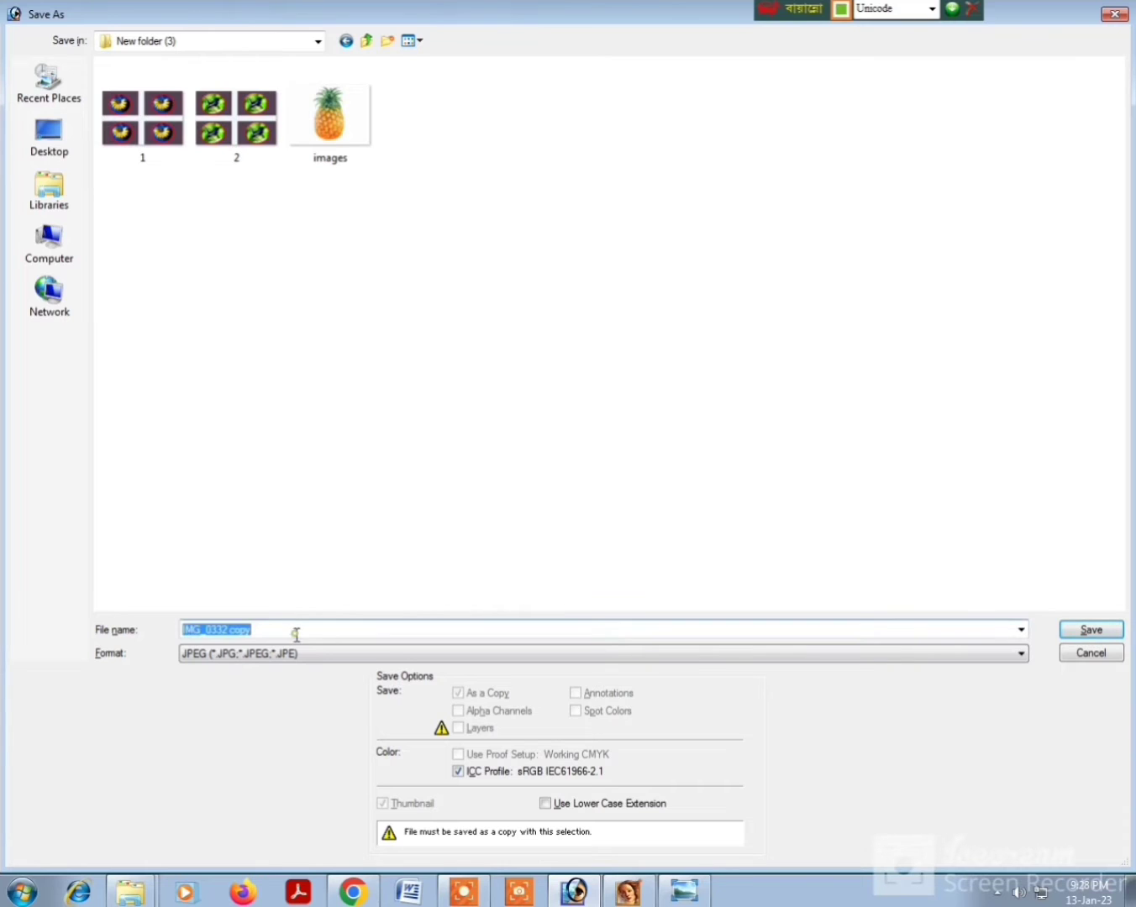
{"action": "type", "text": "3"}
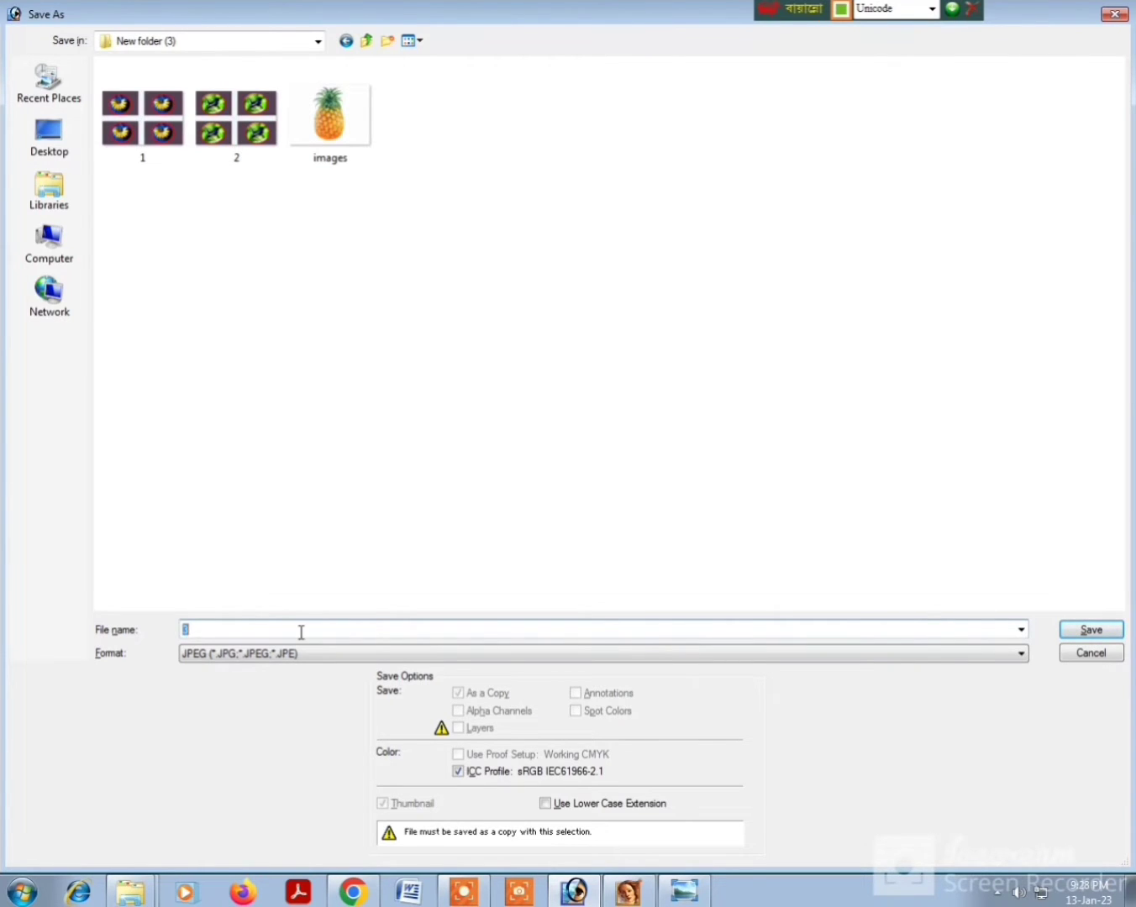
{"action": "key", "text": "Return"}
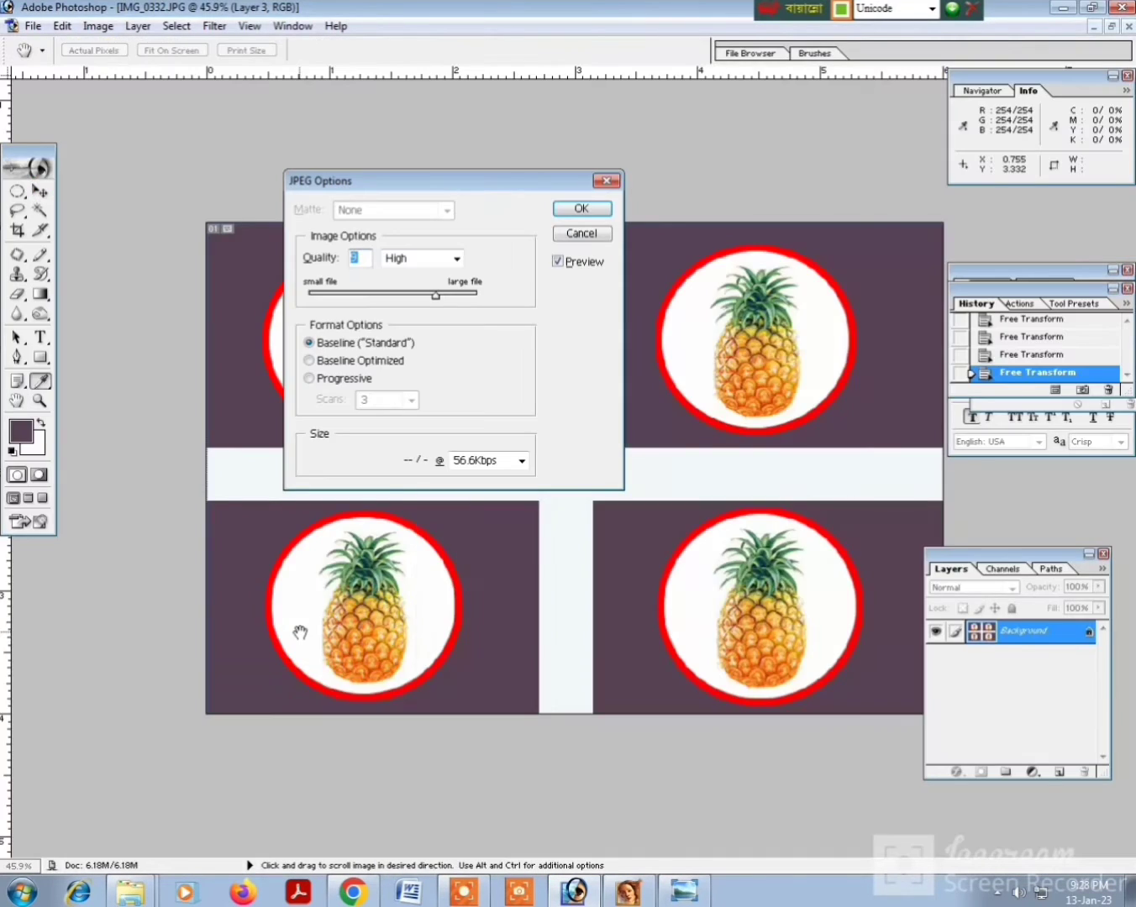
{"action": "key", "text": "Return"}
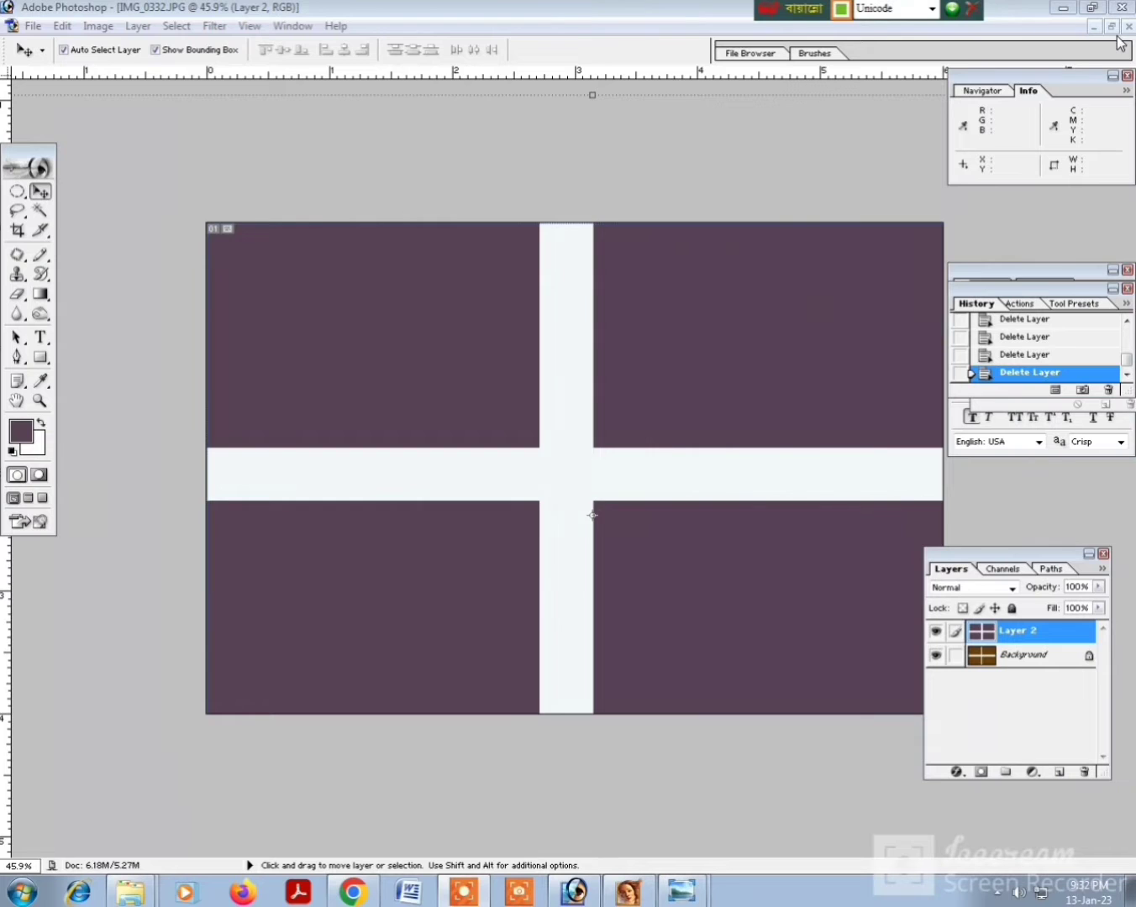
- Restore the layout document to a floating window and maximize the jackfruit photo images.jpg
{"action": "left_click", "coordinate": [1111, 28]}
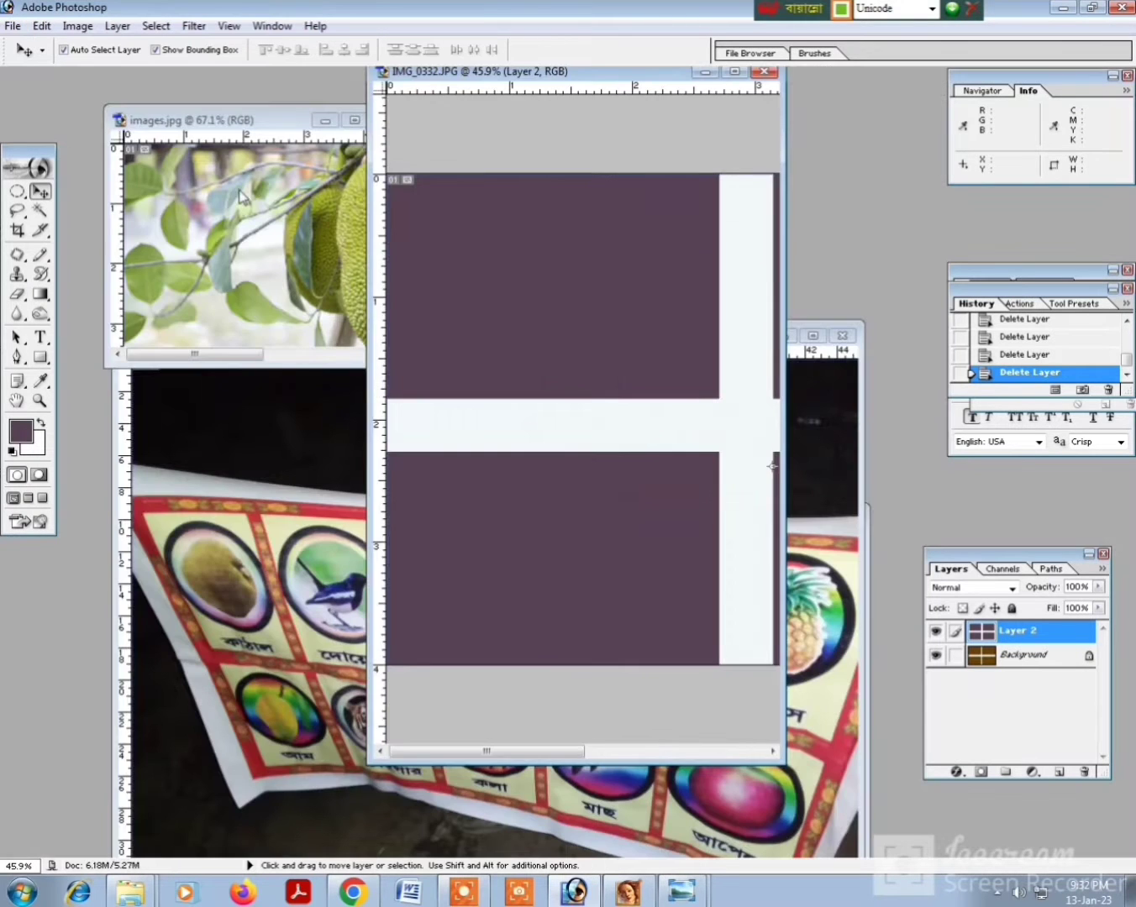
{"action": "left_click", "coordinate": [240, 189]}
{"action": "left_click", "coordinate": [363, 119]}
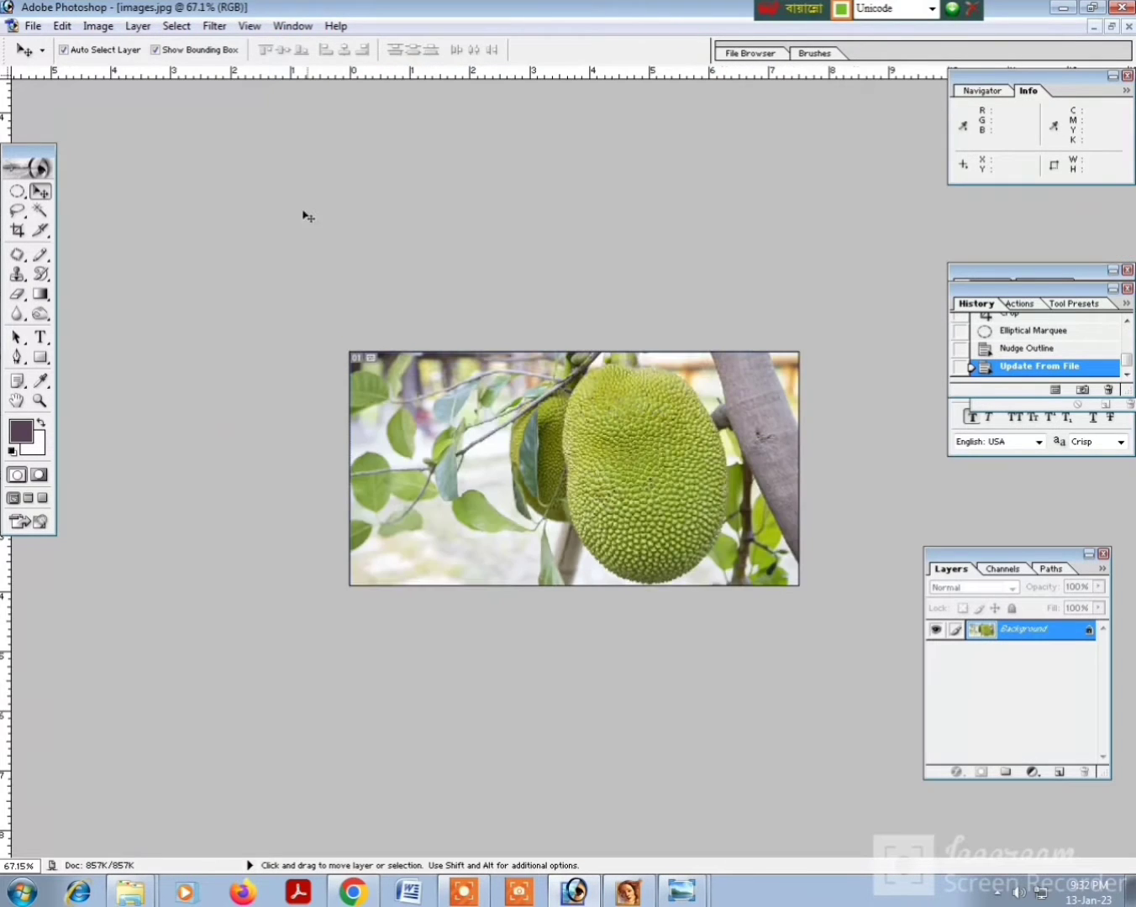
{"action": "left_click", "coordinate": [16, 192]}
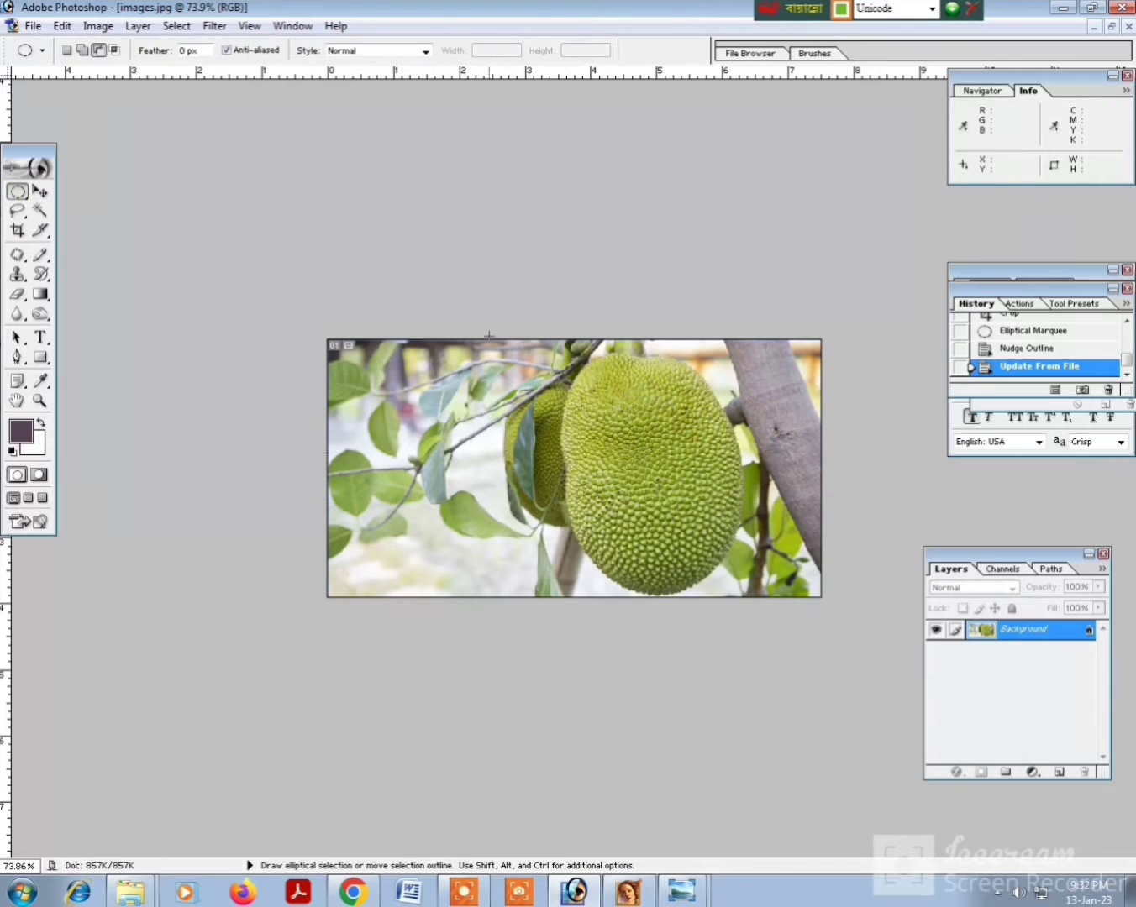
{"action": "left_click_drag", "start_coordinate": [490, 336], "coordinate": [779, 608]}
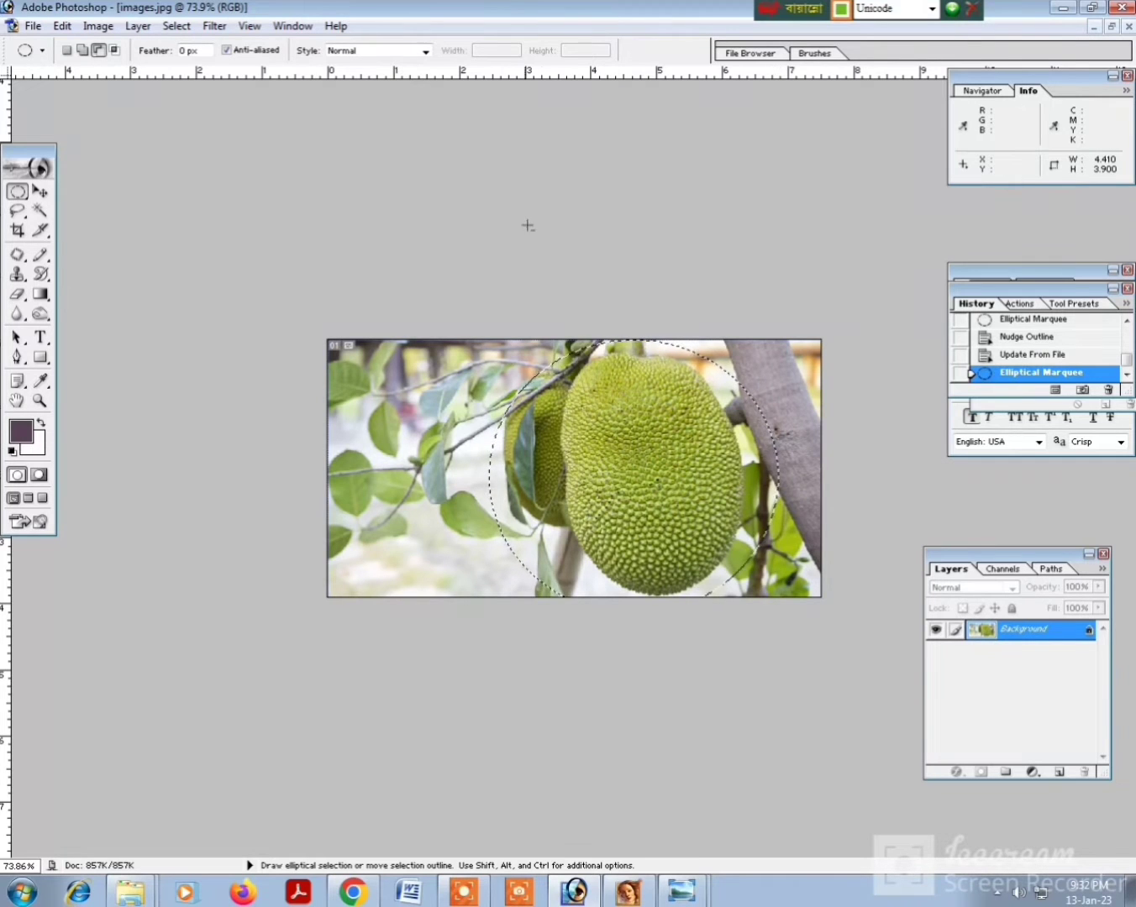
{"action": "key", "text": "Right"}
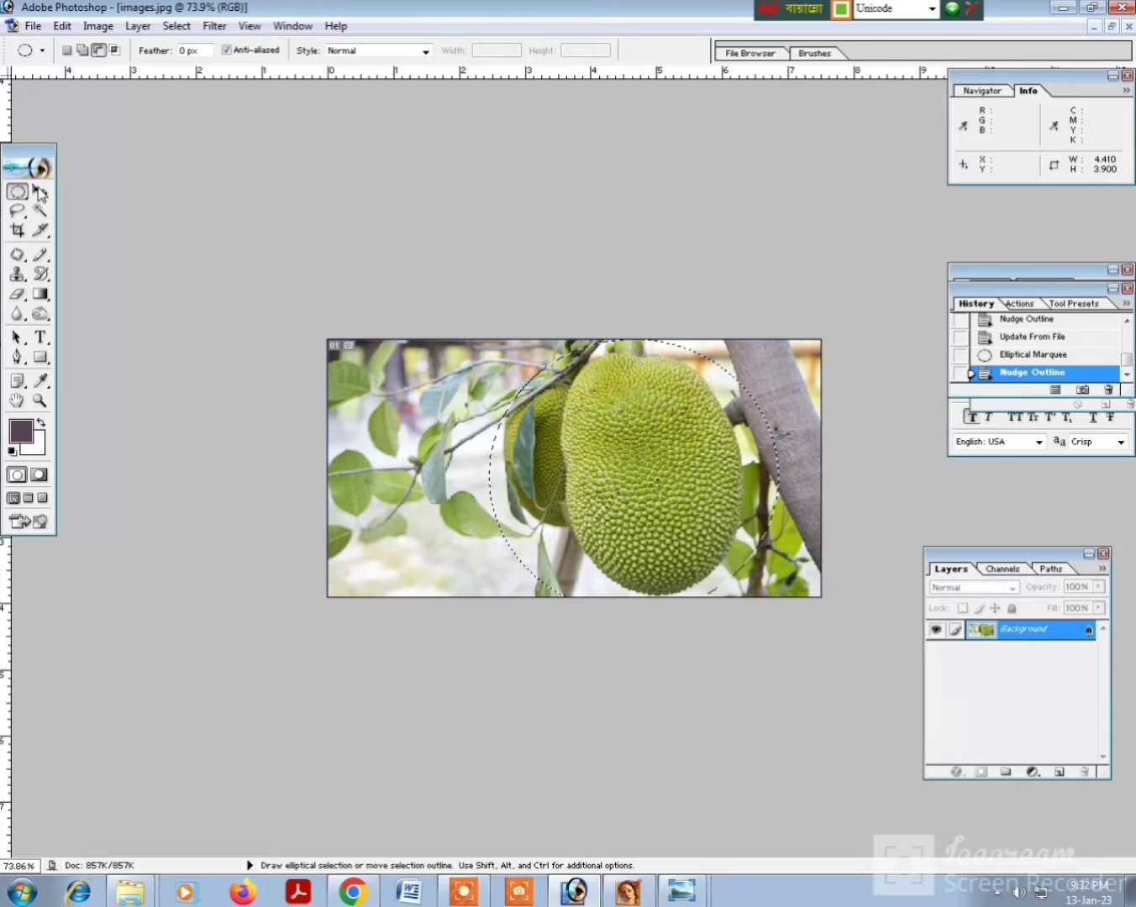
{"action": "left_click", "coordinate": [38, 192]}
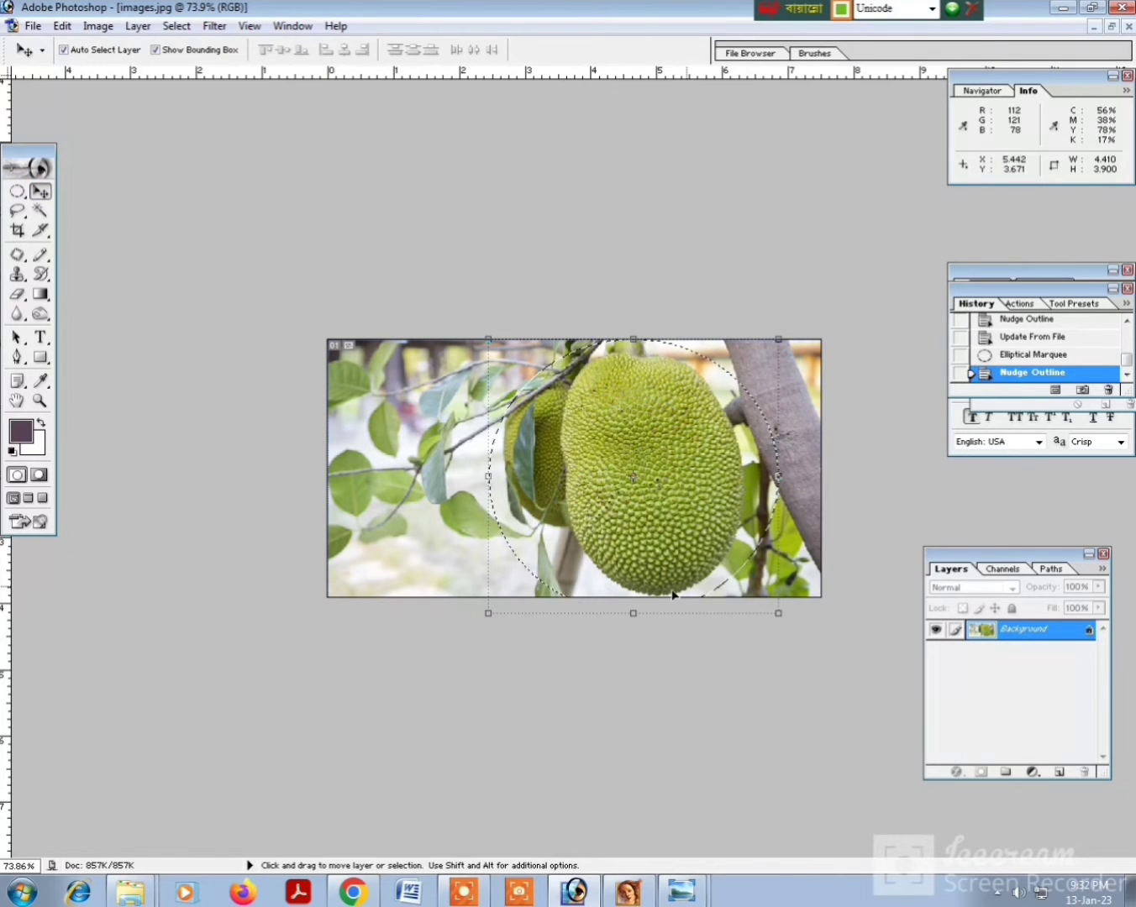
{"action": "left_click", "coordinate": [39, 211]}
{"action": "key", "text": "ctrl+d"}
- Draw an elliptical selection about 3.81 by 3.90 around the large jackfruit and nudge its outline slightly left
{"action": "left_click", "coordinate": [17, 191]}
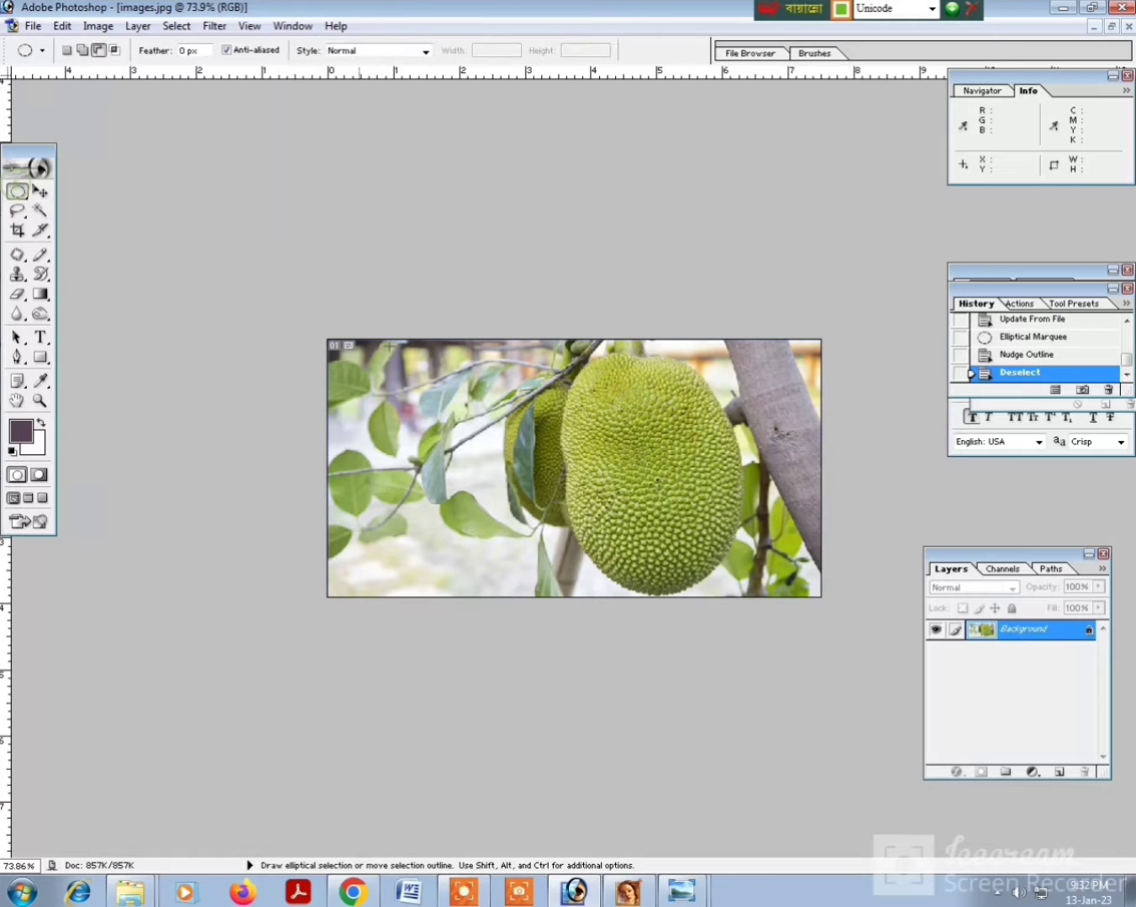
{"action": "left_click_drag", "start_coordinate": [533, 338], "coordinate": [783, 602]}
{"action": "key", "text": "shift+Left"}
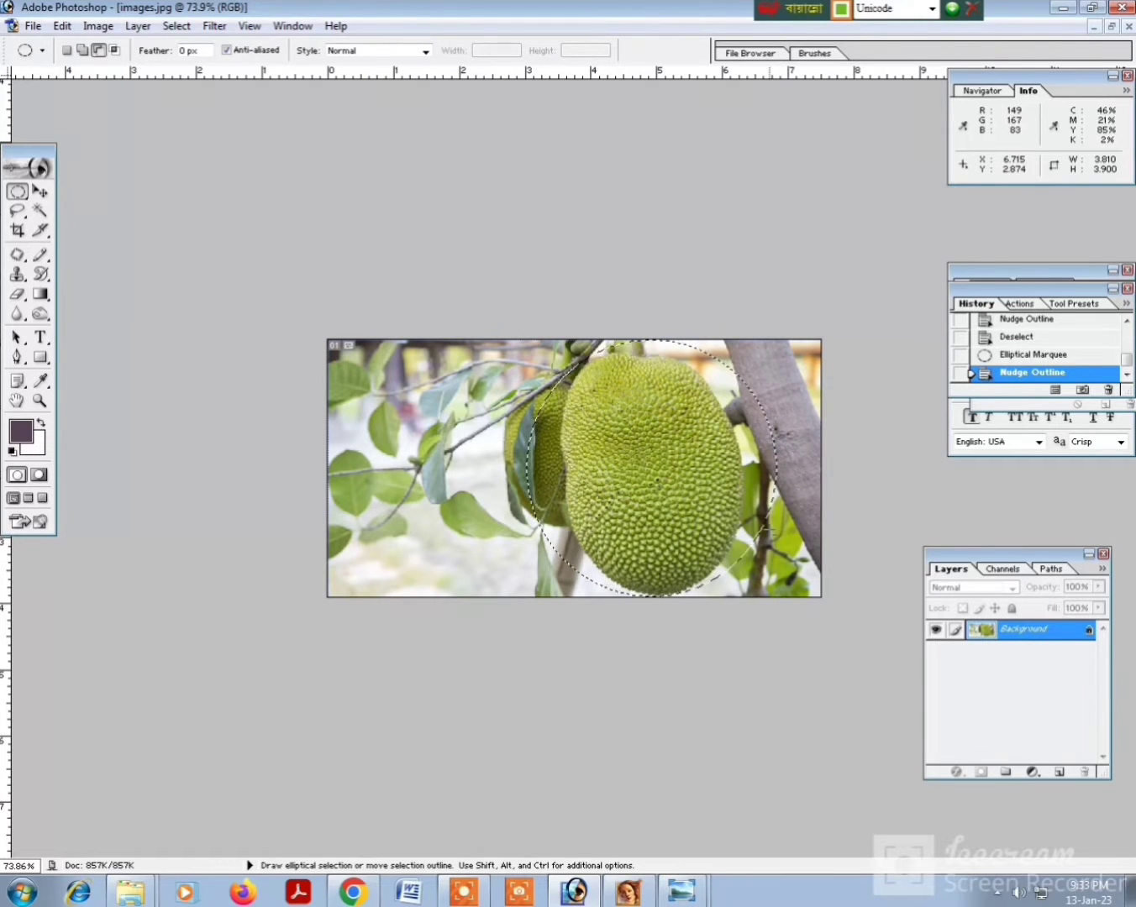
- Nudge the jackfruit selection outline further left and copy the selected area into the upper-left panel of IMG_0332.JPG, then maximize that layout
{"action": "key", "text": "shift+Left"}
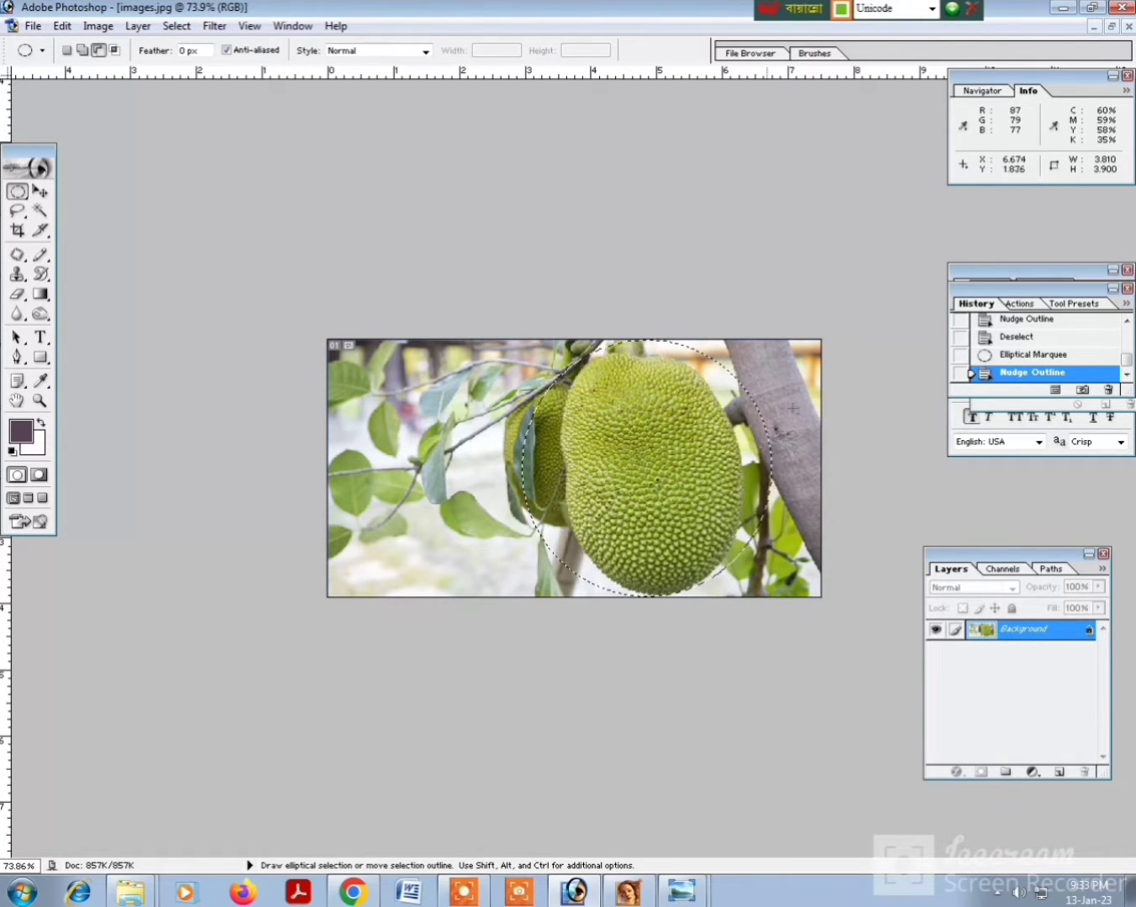
{"action": "left_click", "coordinate": [1113, 30]}
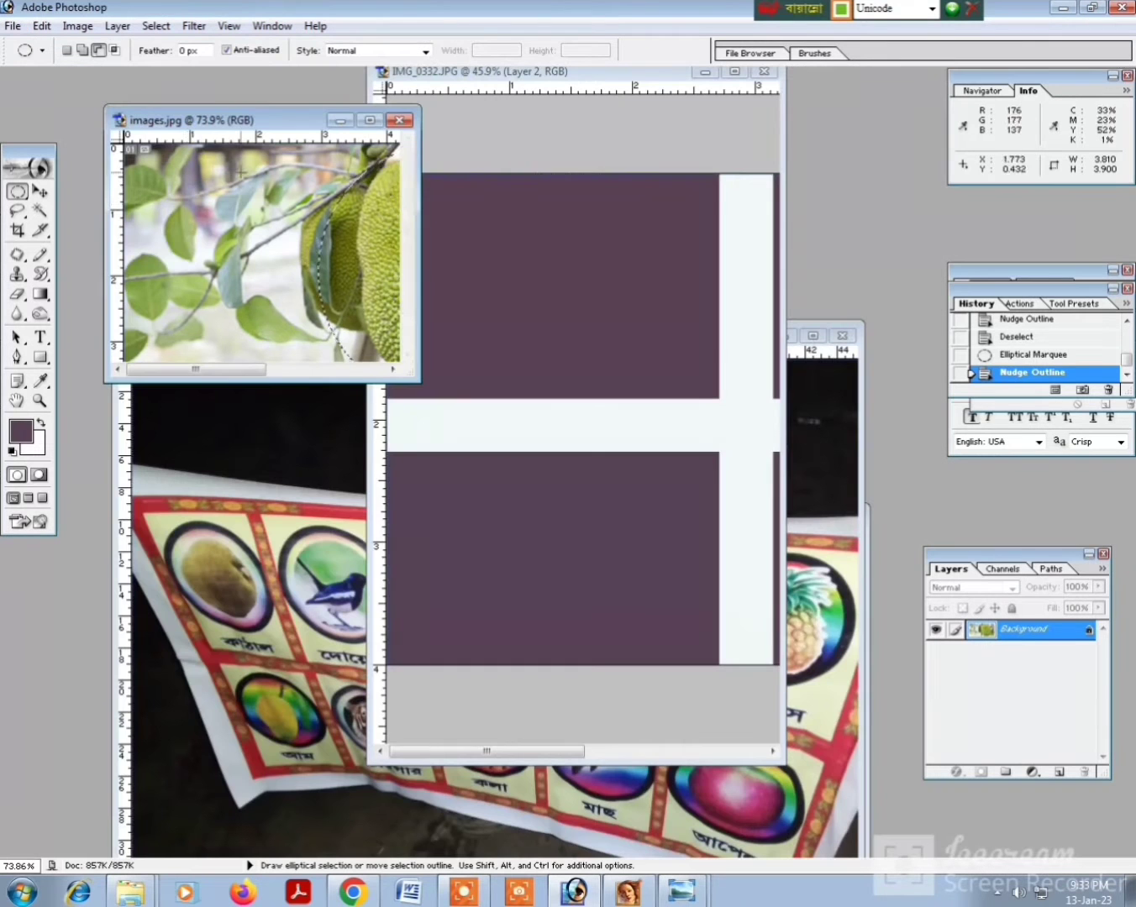
{"action": "left_click", "coordinate": [38, 191]}
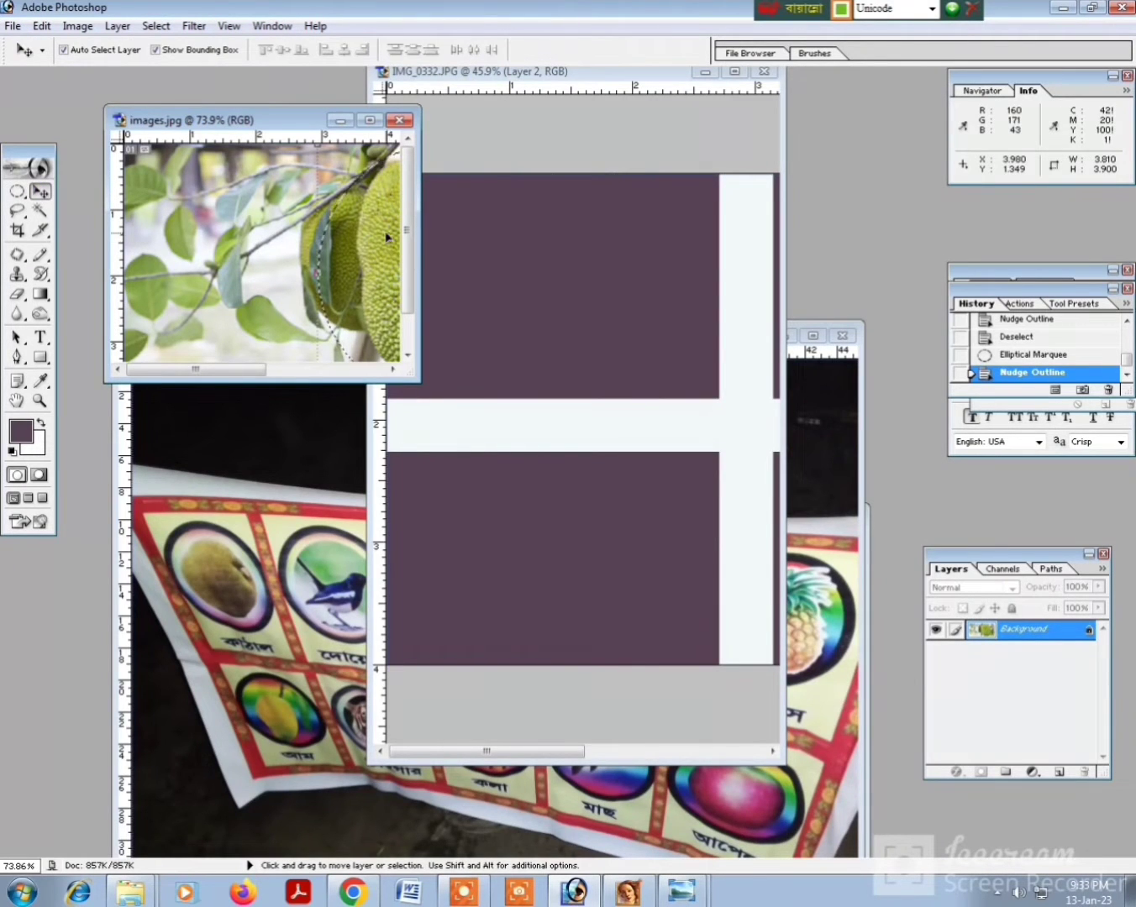
{"action": "left_click_drag", "start_coordinate": [388, 234], "coordinate": [589, 321]}
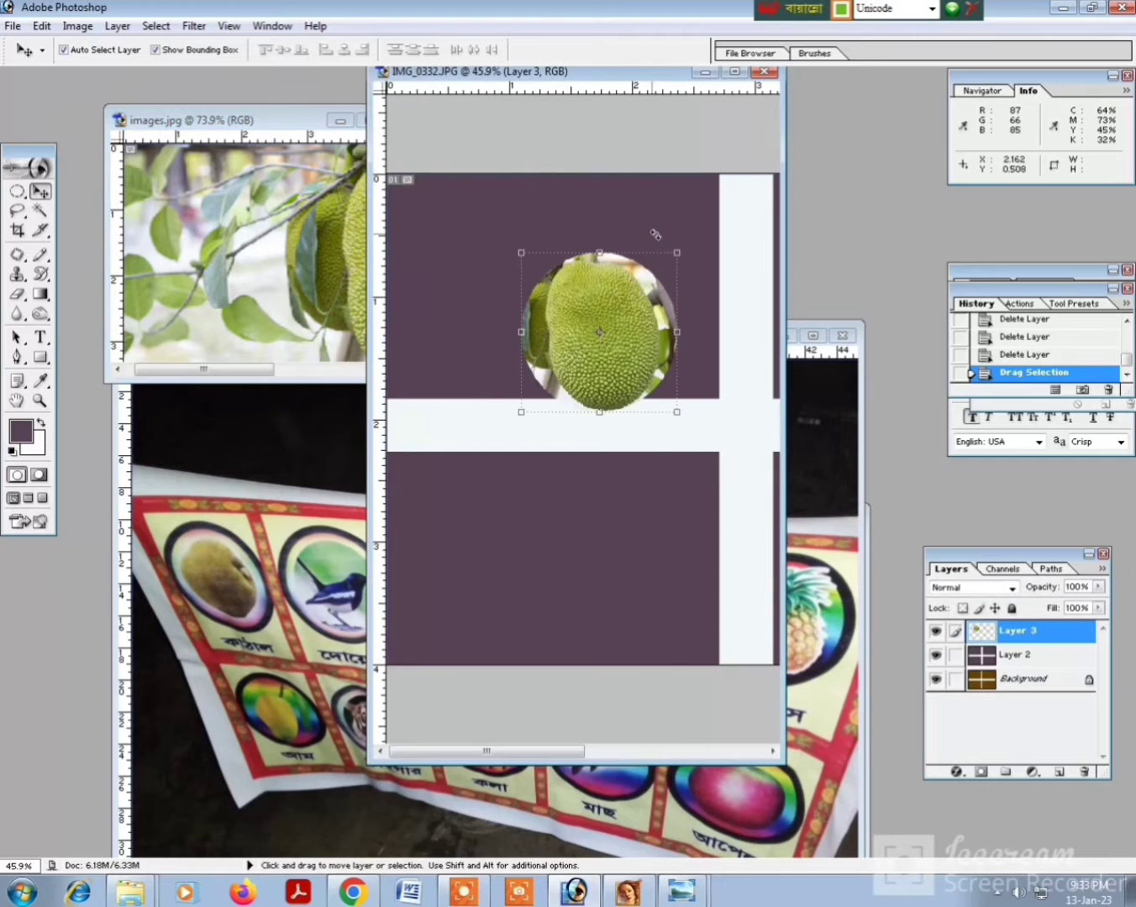
{"action": "left_click", "coordinate": [736, 74]}
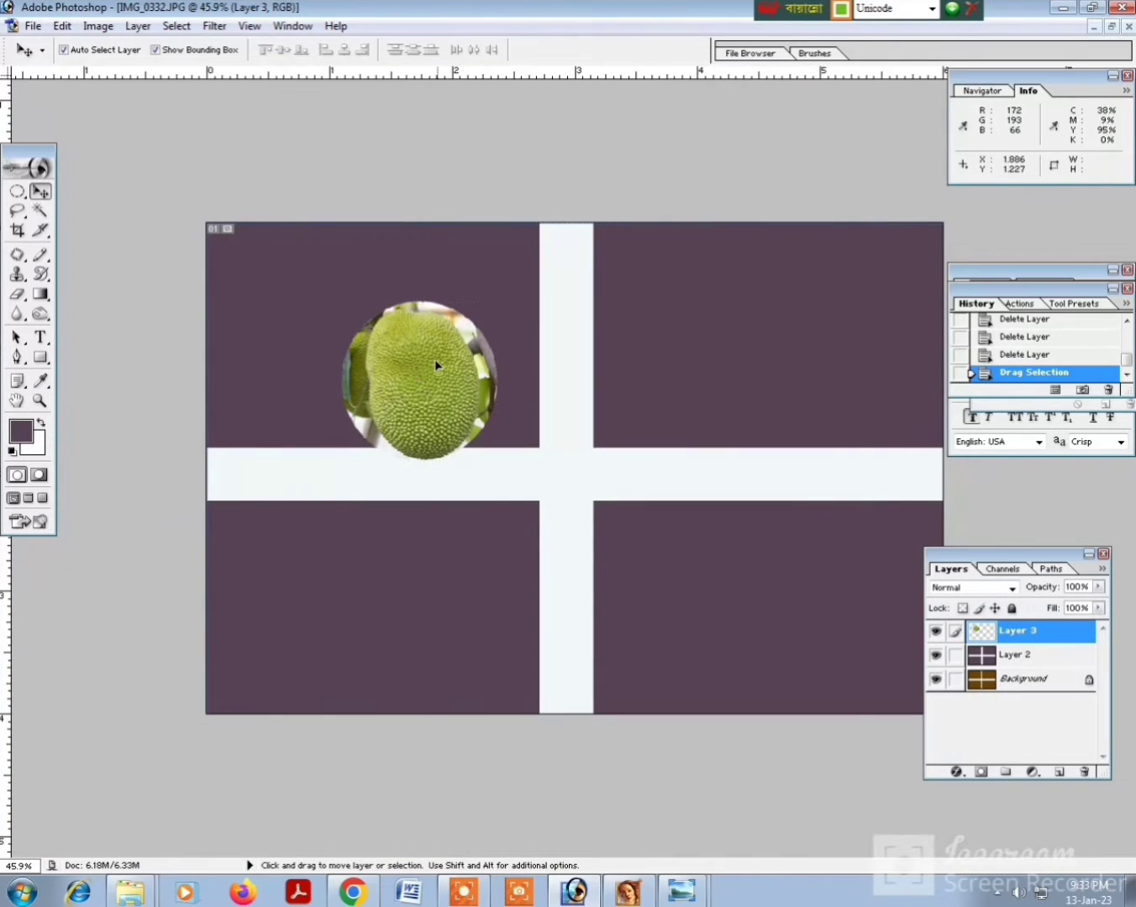
- Position the jackfruit circle within the upper-left panel and scale it proportionally to 109.0% about its center
{"action": "left_click_drag", "start_coordinate": [439, 367], "coordinate": [411, 324]}
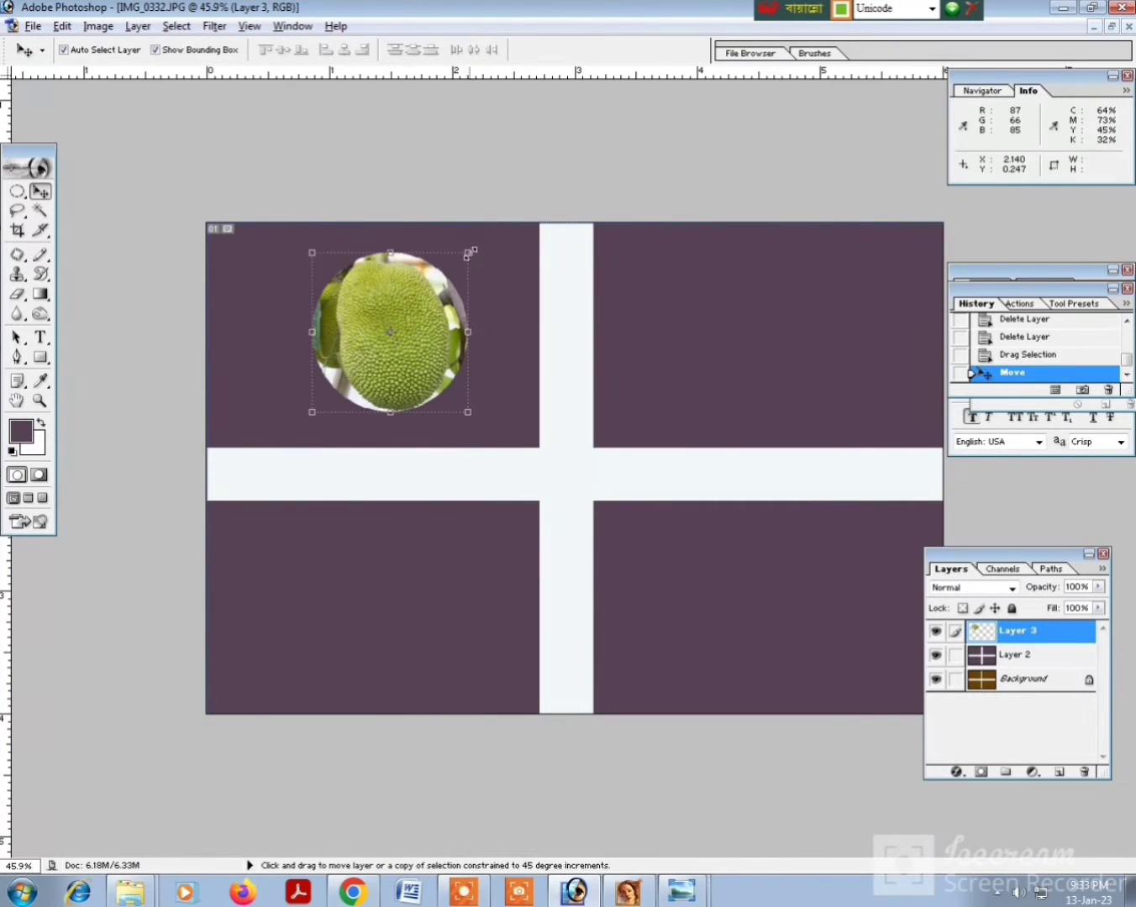
{"action": "left_click", "coordinate": [468, 252]}
{"action": "left_click_drag", "start_coordinate": [468, 252], "coordinate": [477, 245]}
{"action": "key", "text": "Return"}
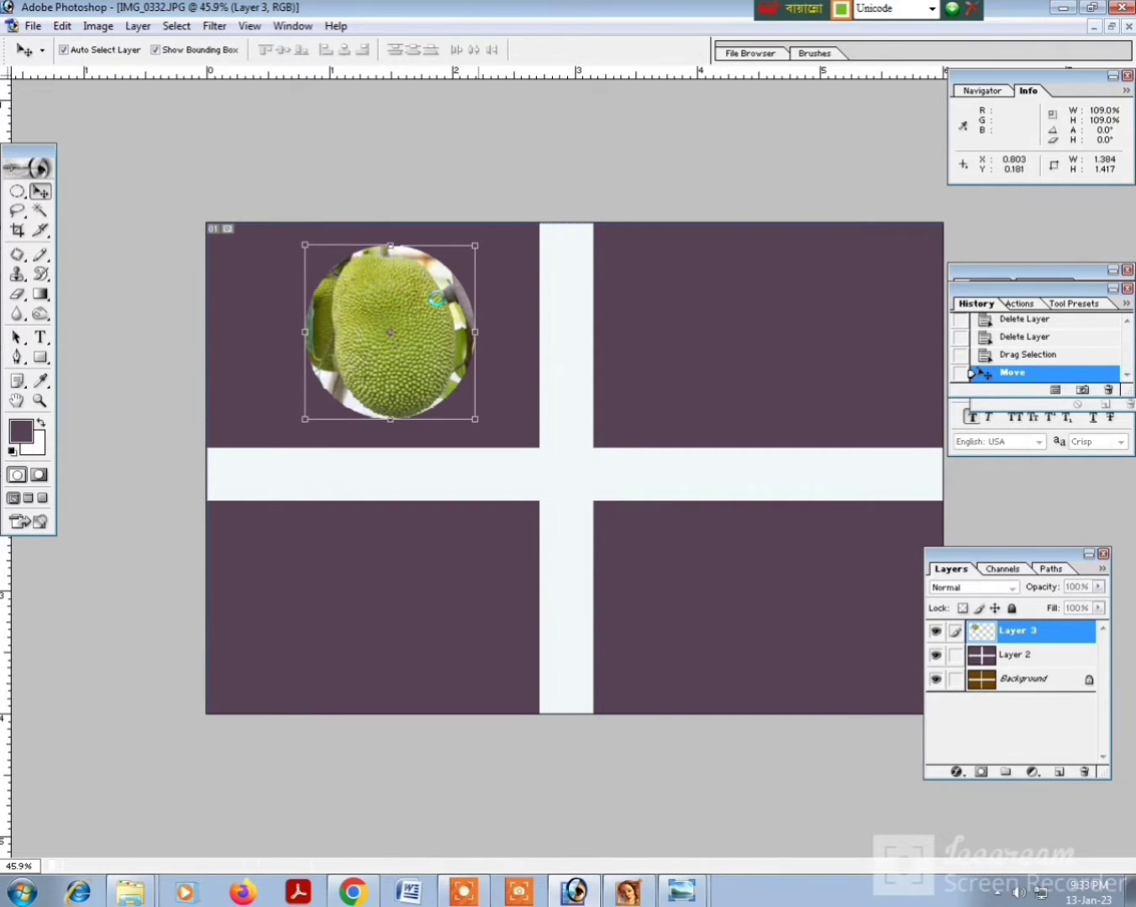
- Add a thick red Stroke layer style around the jackfruit circle, positioned Outside at 100% opacity
{"action": "left_click", "coordinate": [137, 26]}
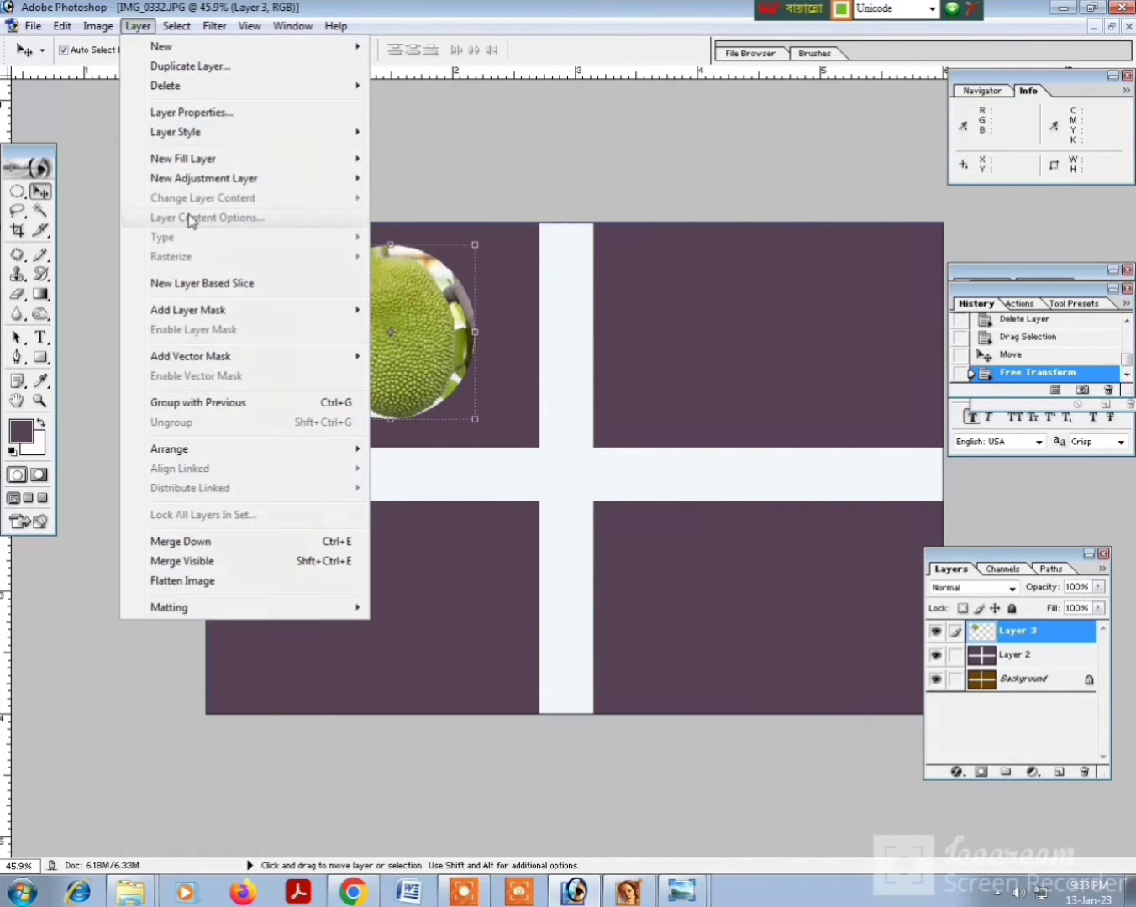
{"action": "mouse_move", "coordinate": [197, 135]}
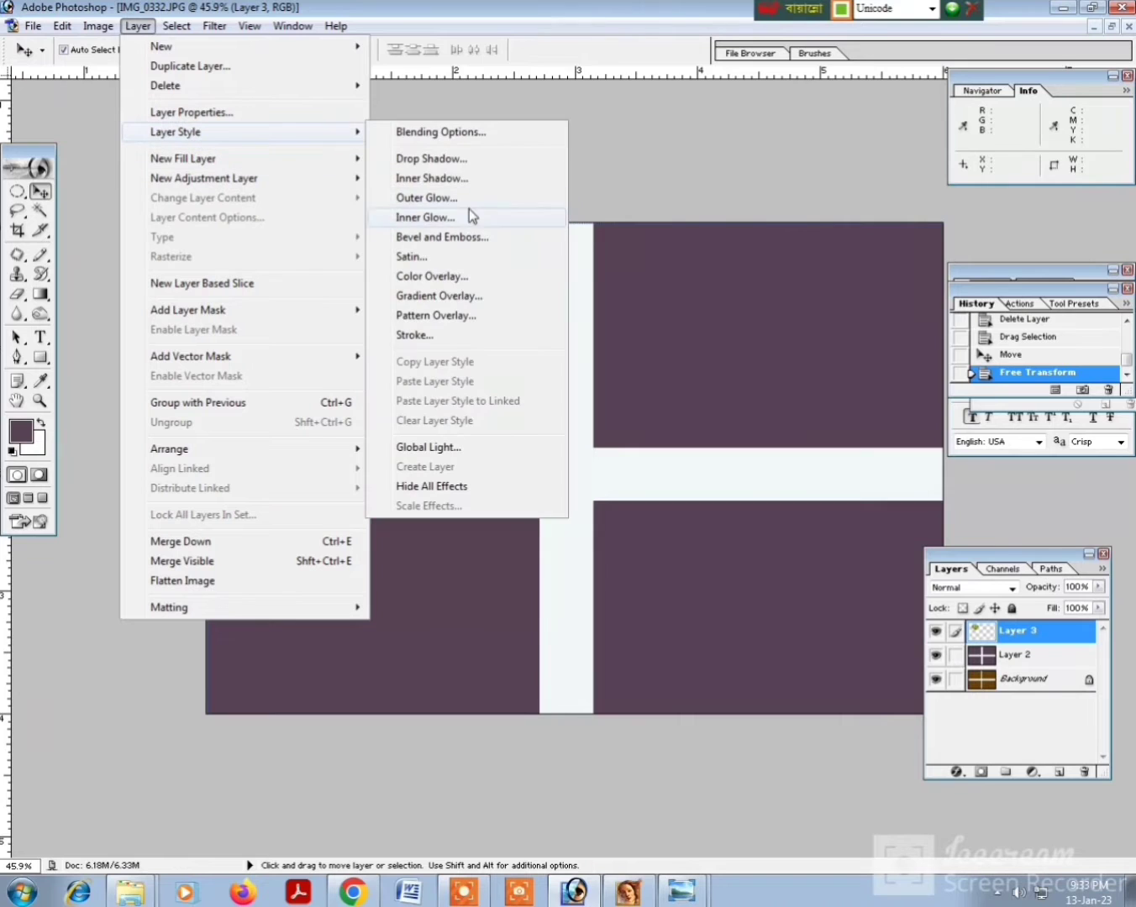
{"action": "left_click", "coordinate": [409, 339]}
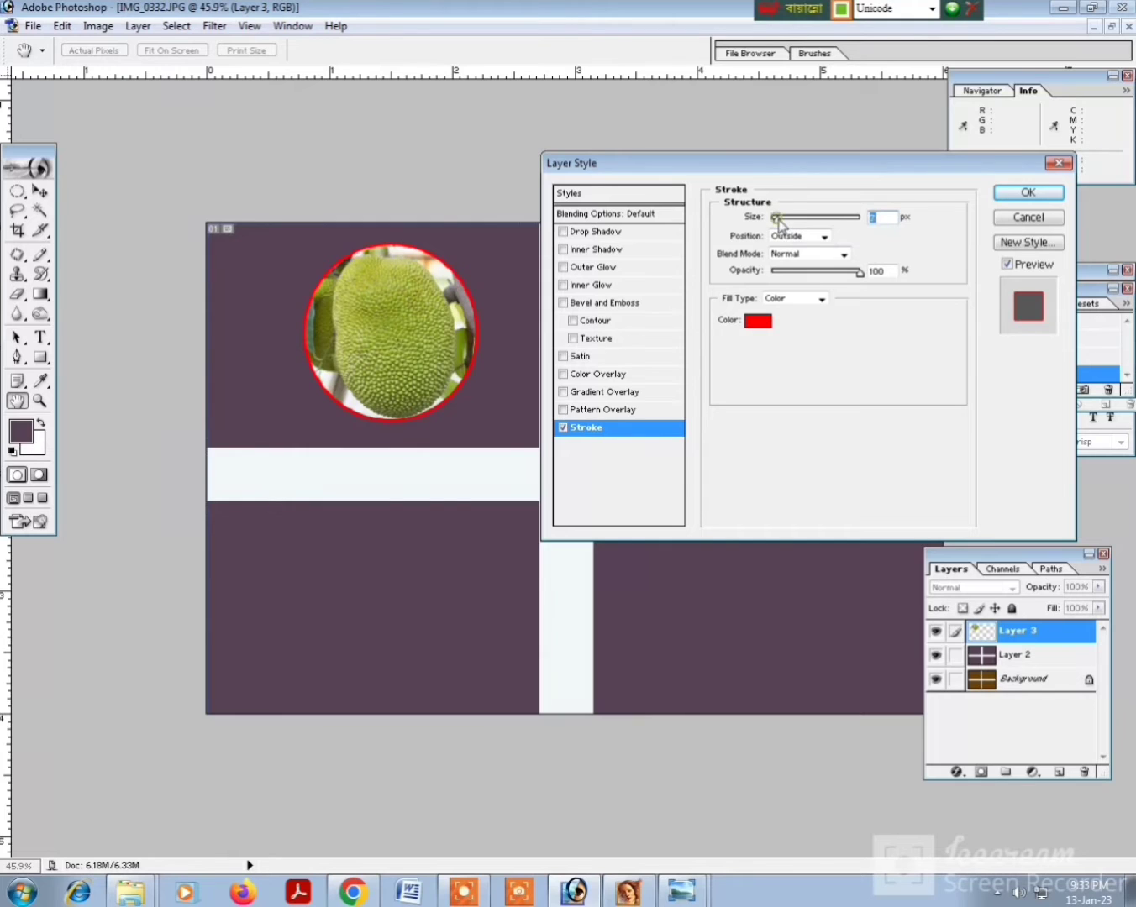
{"action": "left_click_drag", "start_coordinate": [778, 220], "coordinate": [785, 220]}
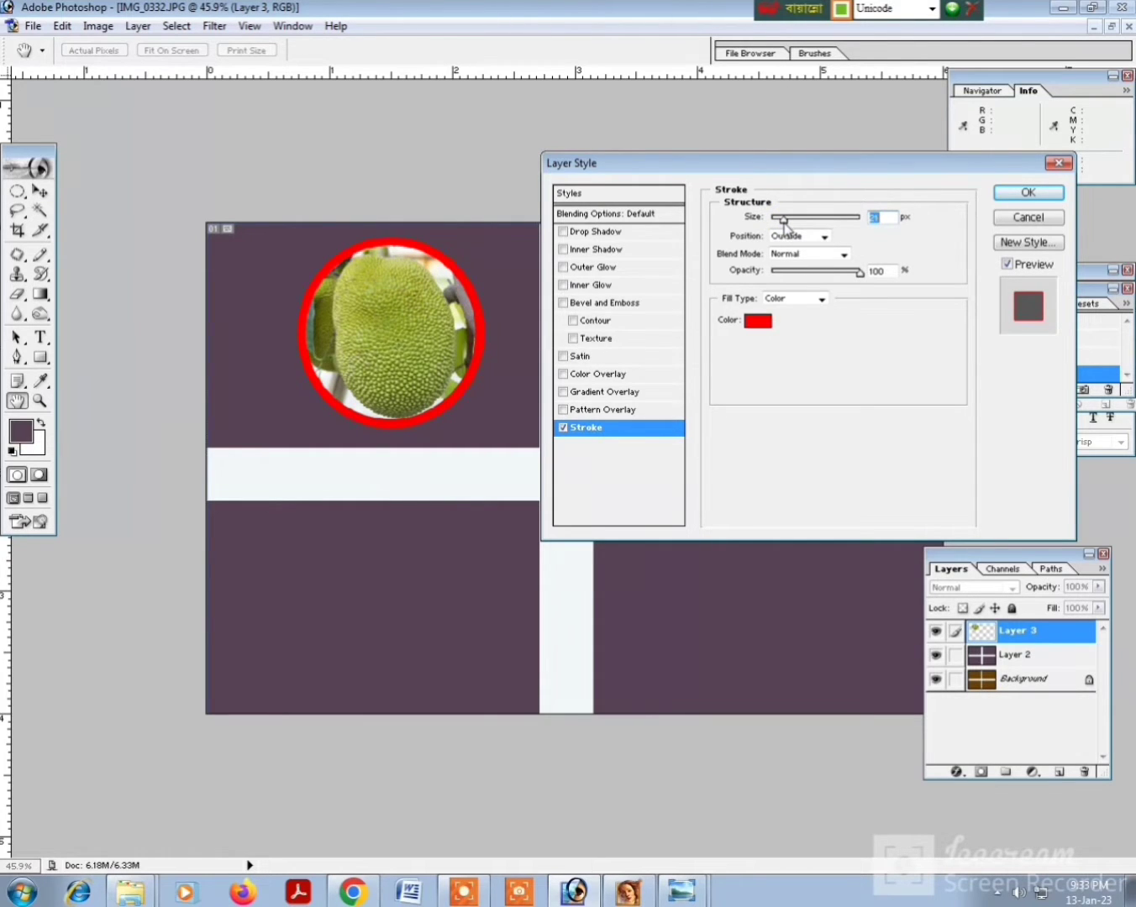
{"action": "key", "text": "Return"}
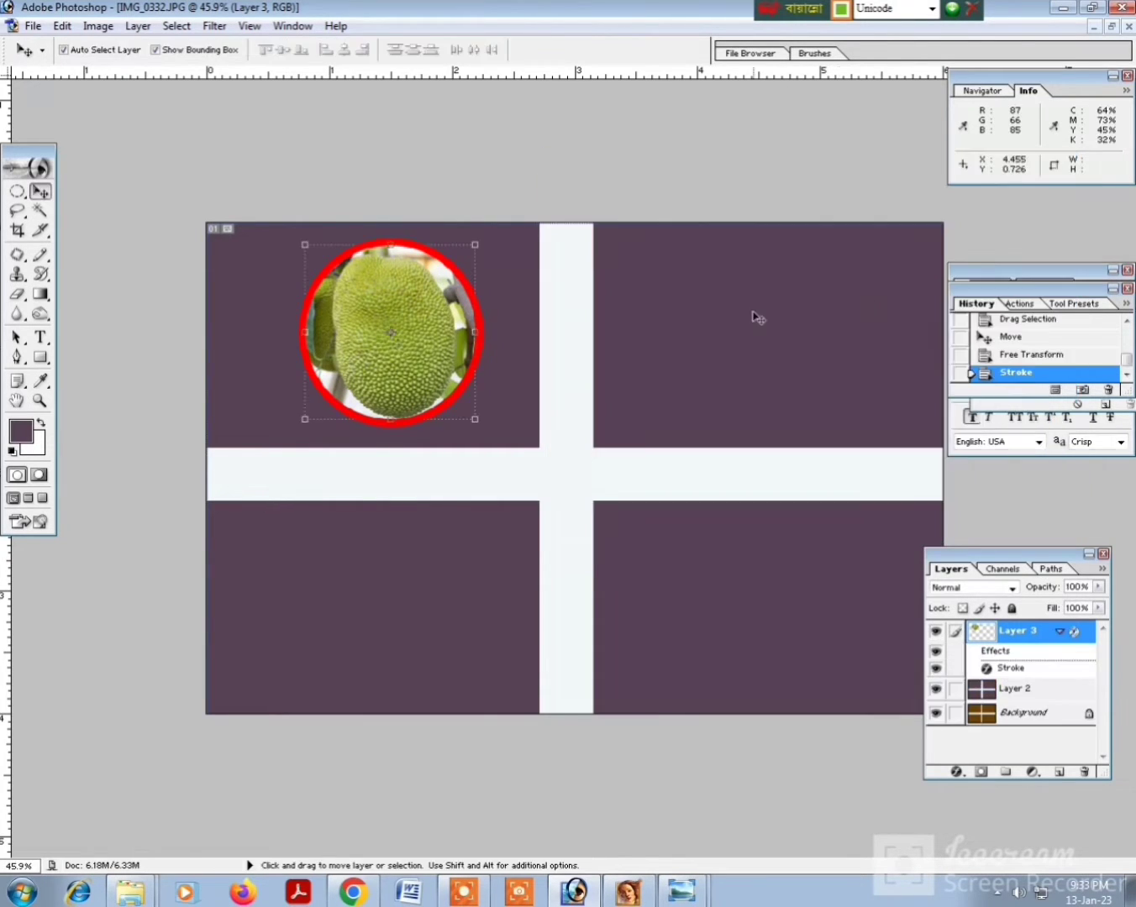
- Duplicate the red-bordered jackfruit circle into the other three panels and nudge the upper-left circle left, closer to the one below it
{"action": "left_click_drag", "start_coordinate": [427, 340], "coordinate": [372, 592]}
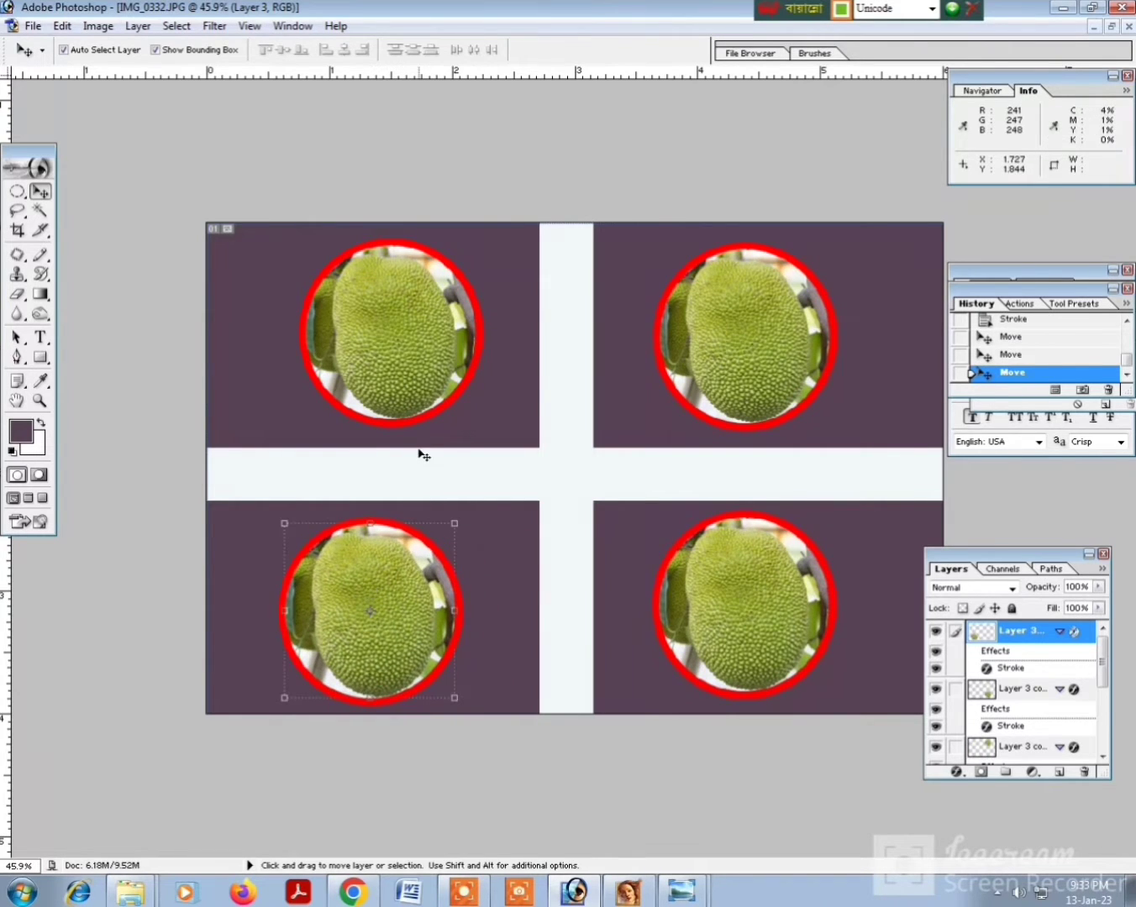
{"action": "left_click", "coordinate": [403, 307]}
{"action": "key", "text": "shift+Left"}
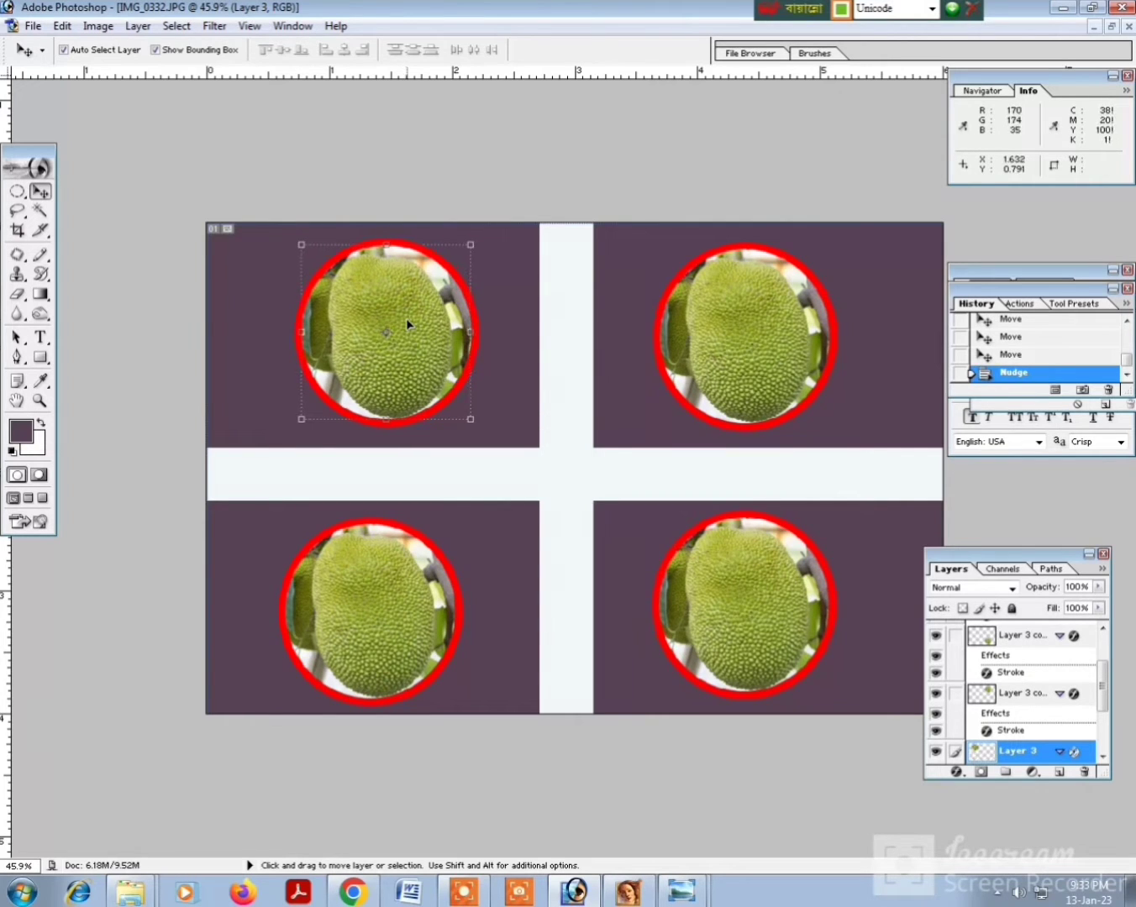
{"action": "key", "text": "shift+Left"}
{"action": "key", "text": "shift+Left"}
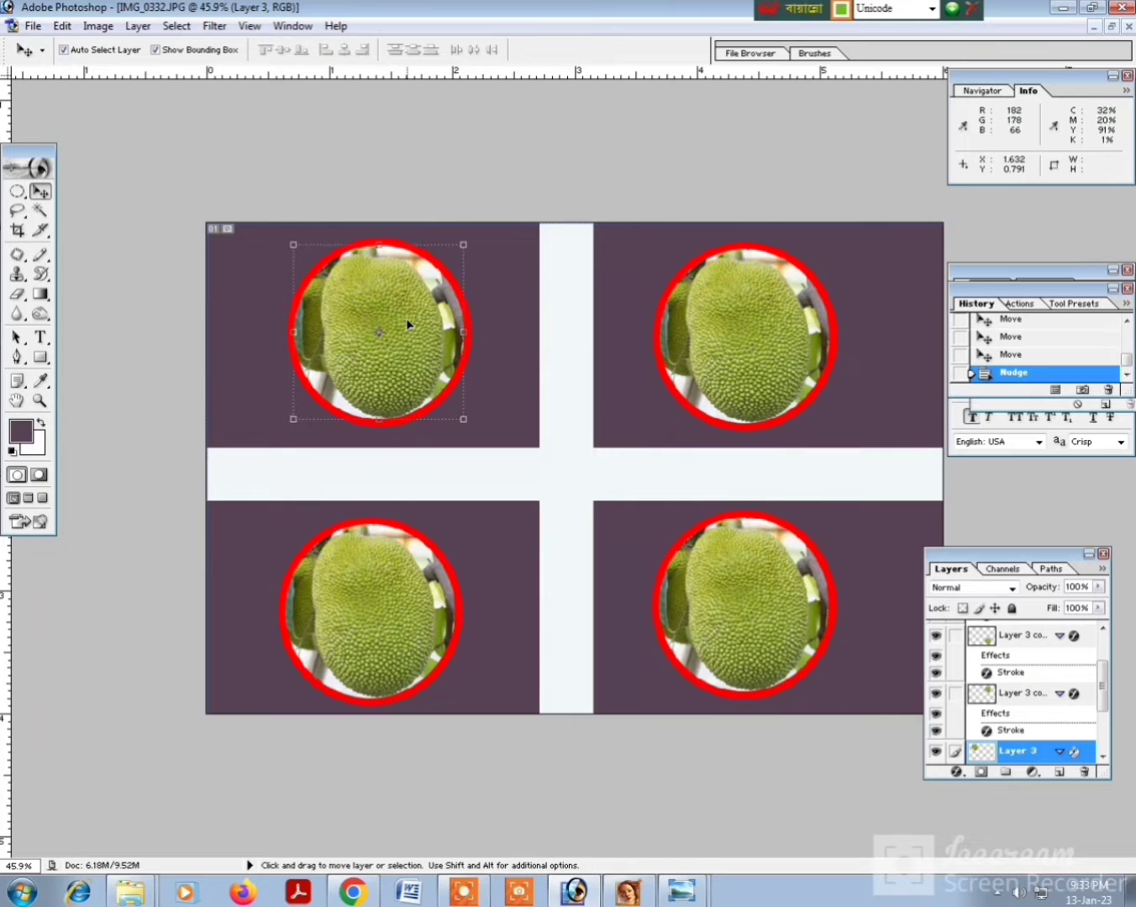
{"action": "key", "text": "shift+Left"}
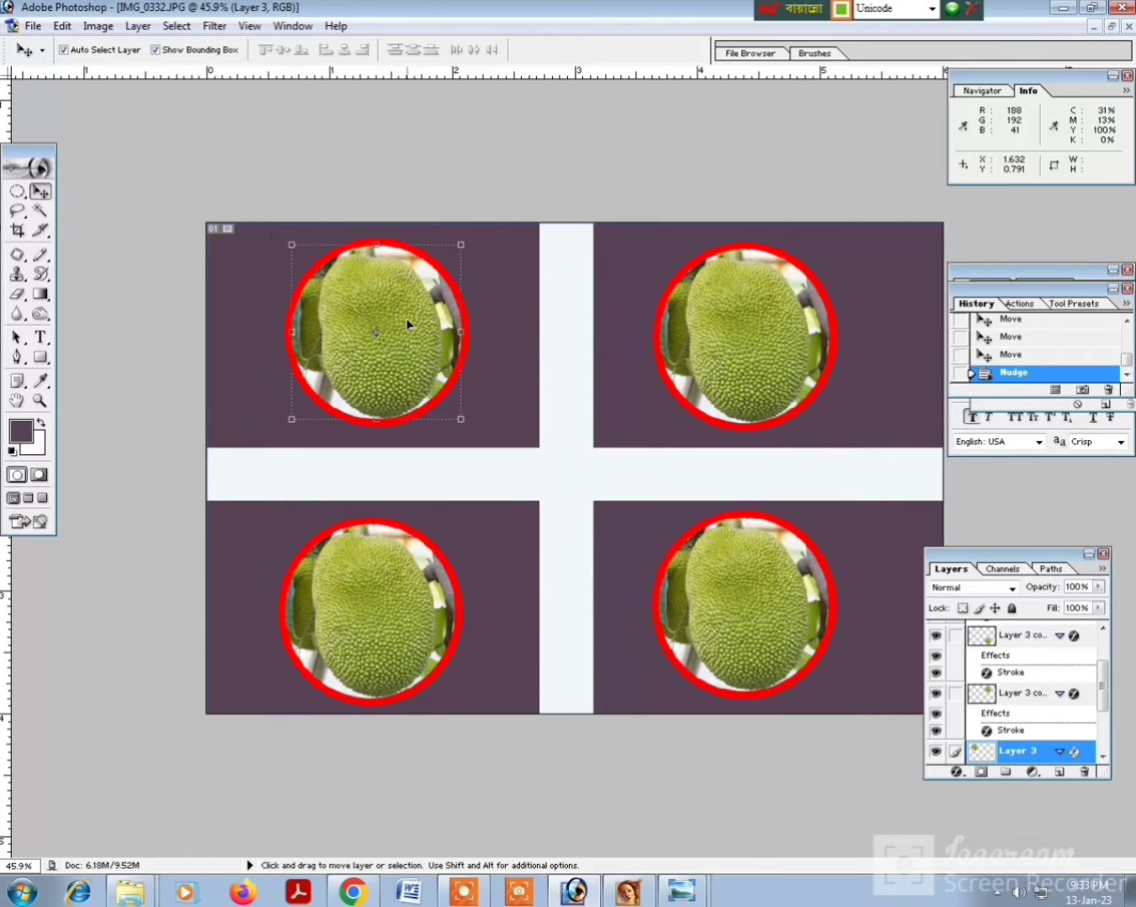
- Nudge the upper-right jackfruit circle slightly right and select the panel background, Layer 2
{"action": "left_click", "coordinate": [799, 320]}
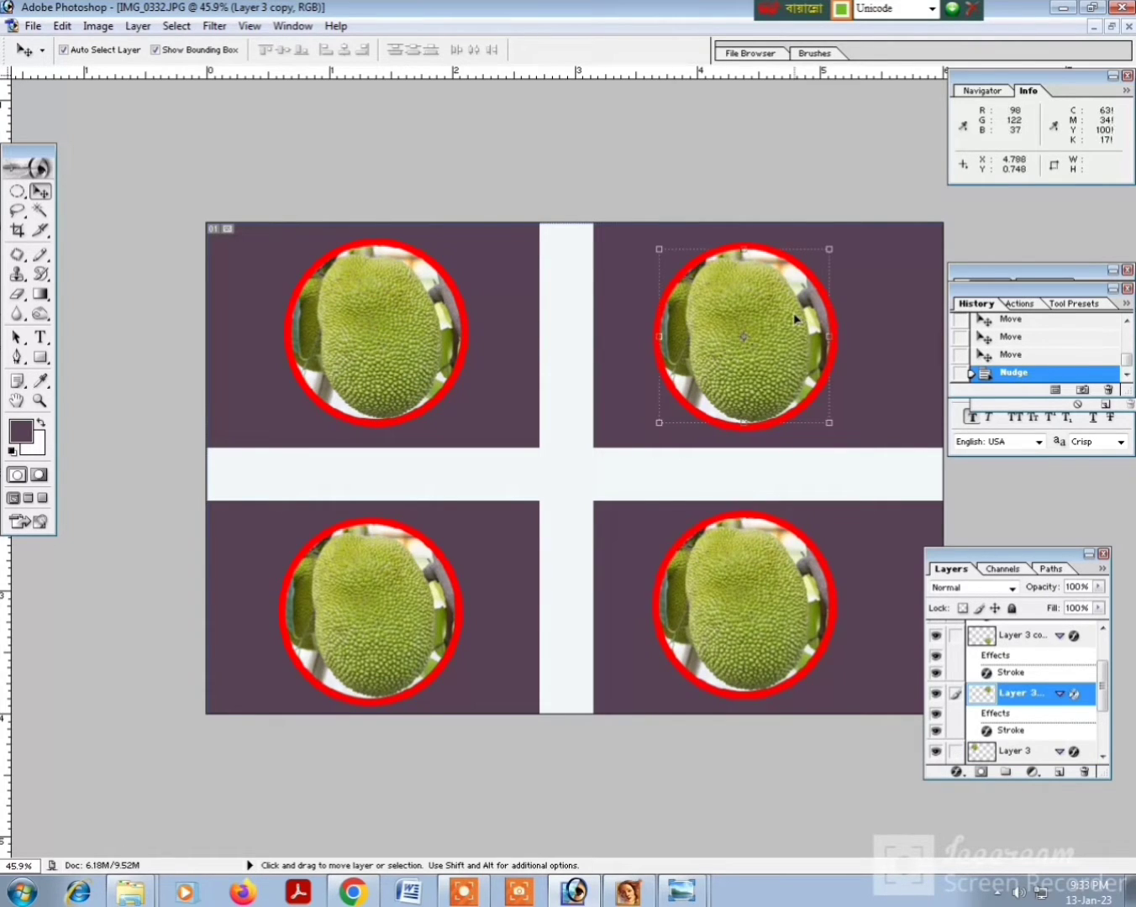
{"action": "key", "text": "Right"}
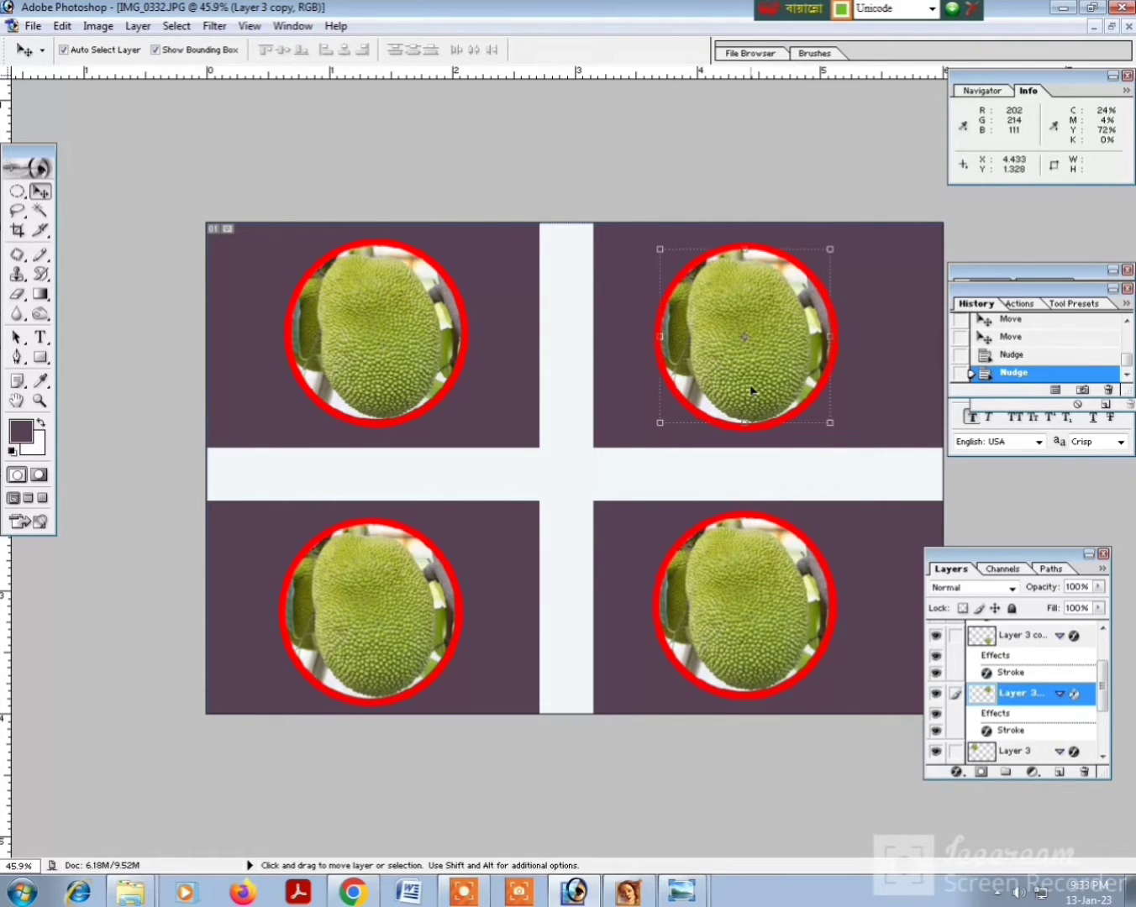
{"action": "left_click", "coordinate": [569, 477]}
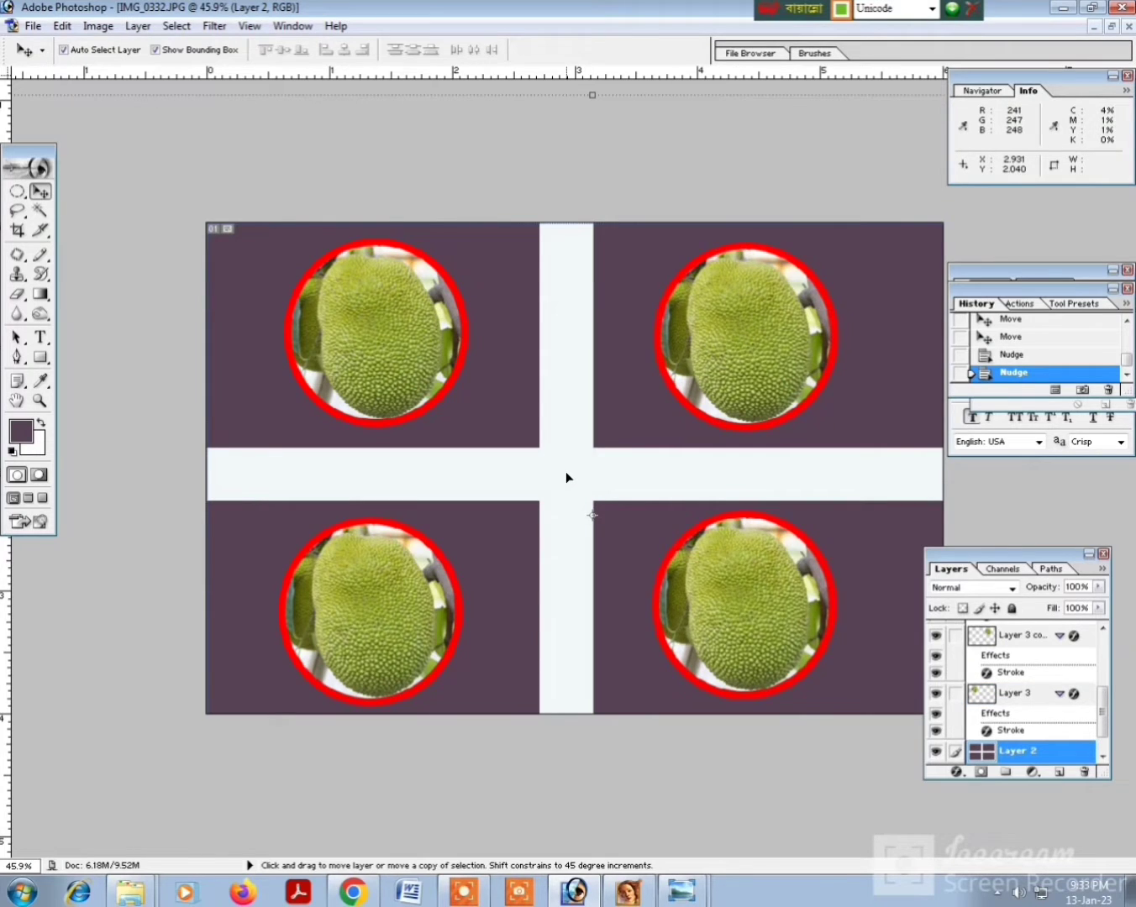
- Save the jackfruit layout as a JPEG copy named 4 in New folder (3) on the Desktop, with quality 9
{"action": "key", "text": "ctrl+shift+s"}
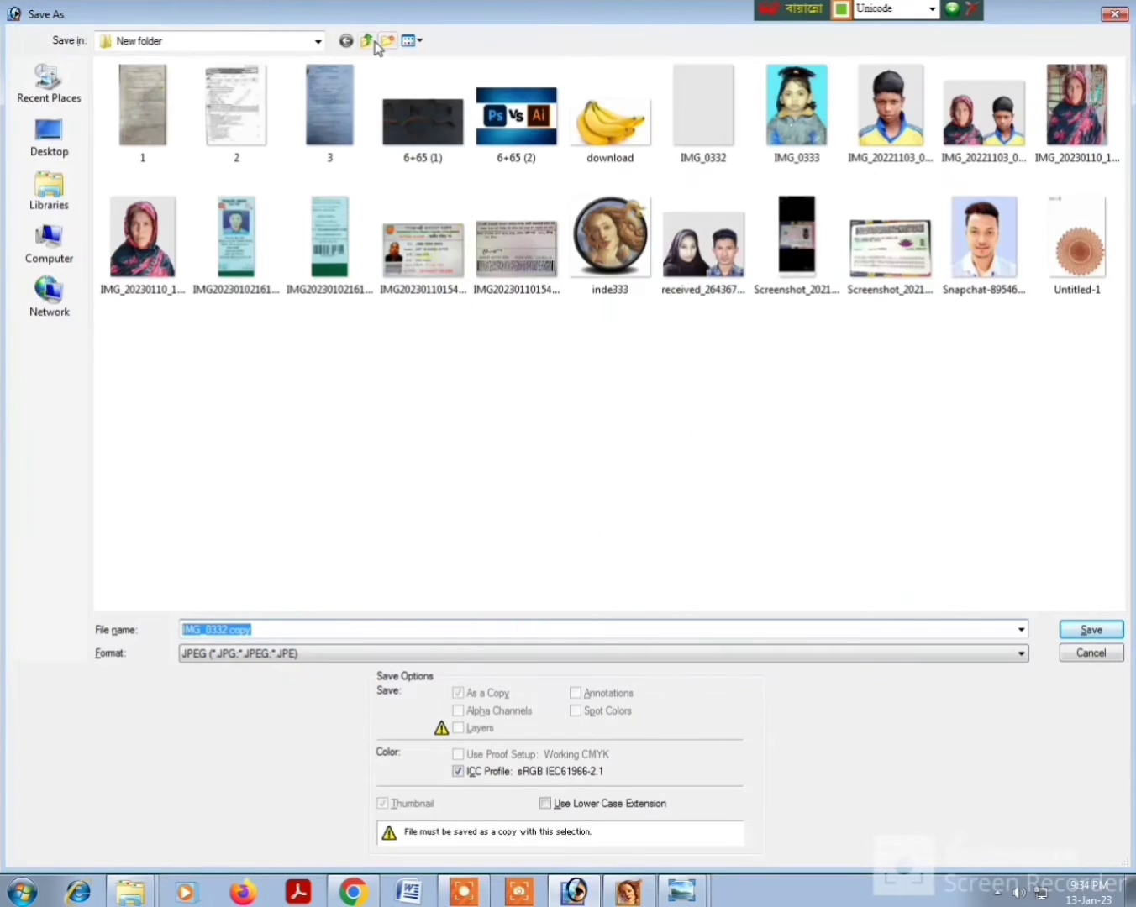
{"action": "left_click", "coordinate": [370, 42]}
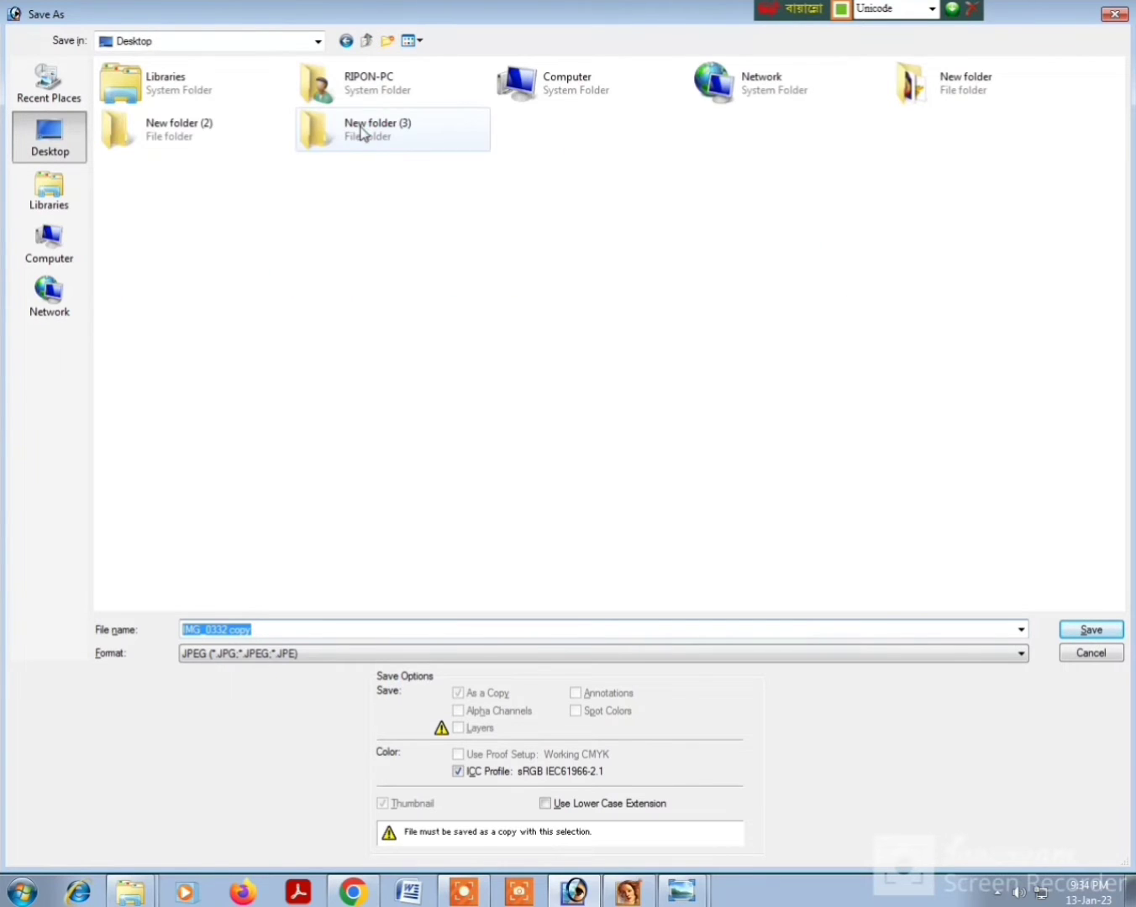
{"action": "left_click", "coordinate": [362, 130]}
{"action": "double_click", "coordinate": [361, 132]}
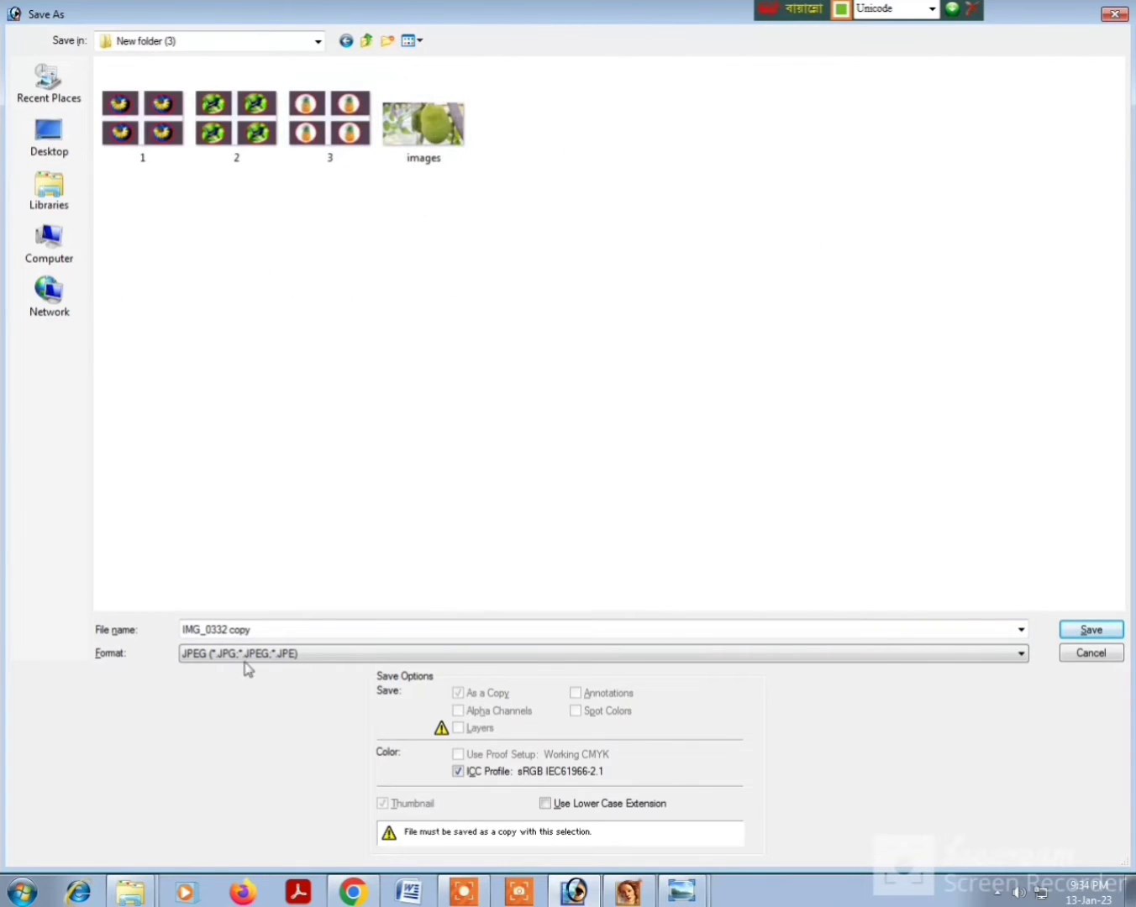
{"action": "double_click", "coordinate": [340, 625]}
{"action": "type", "text": "4"}
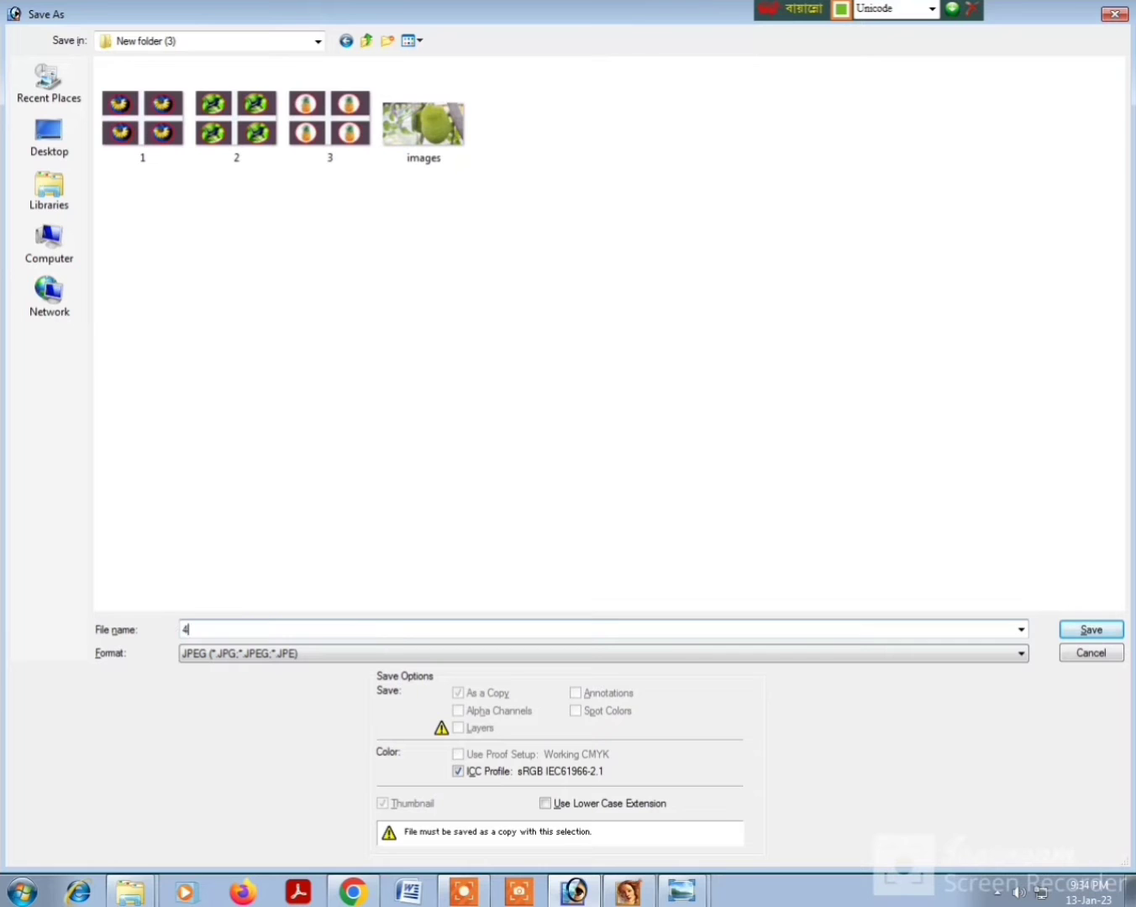
{"action": "key", "text": "Return"}
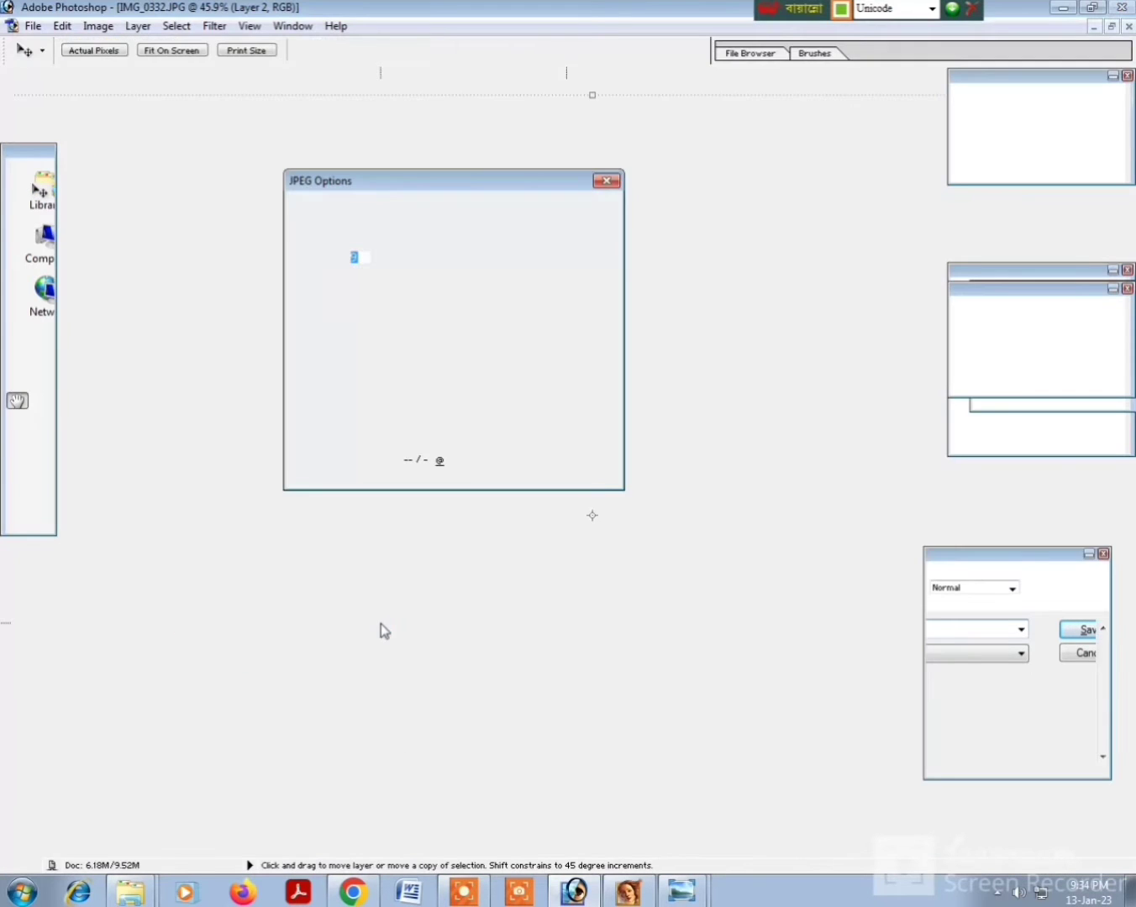
{"action": "key", "text": "Return"}
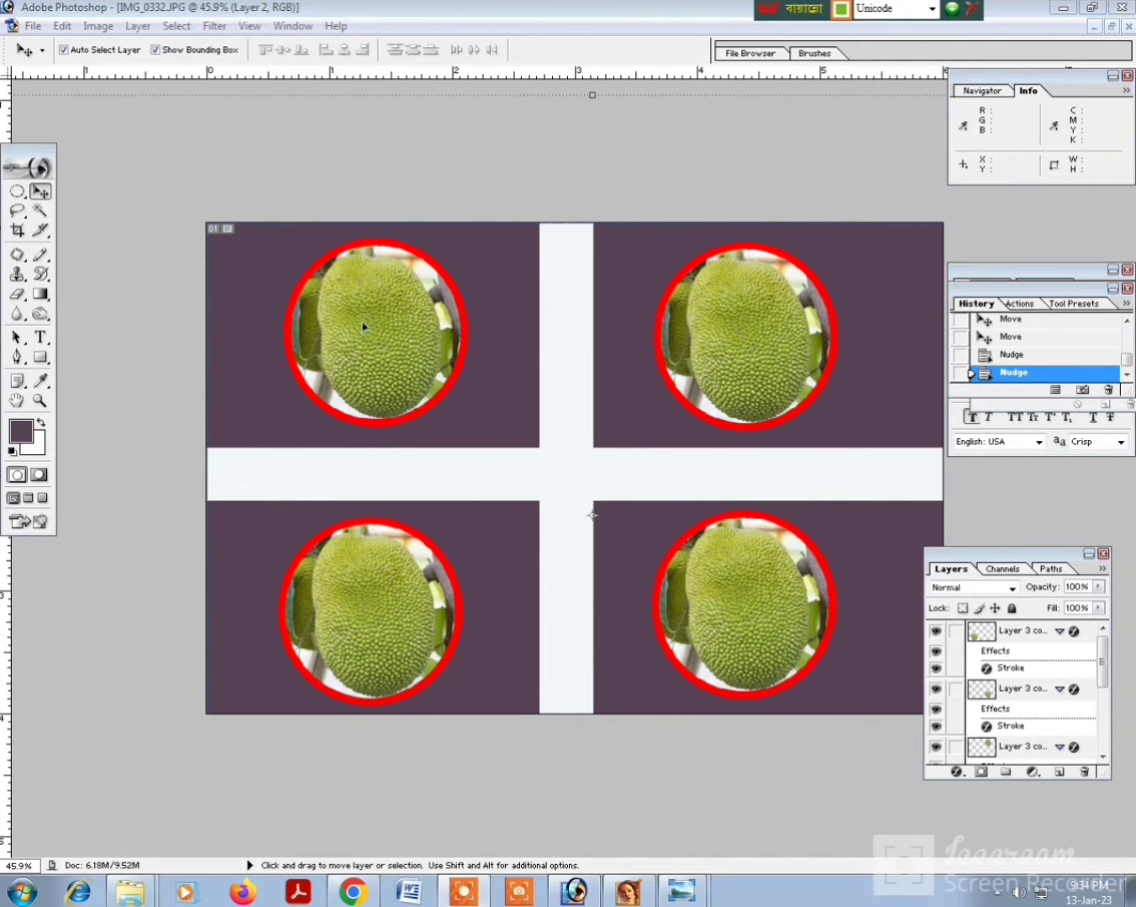
- Select the upper-left jackfruit circle in the layout
{"action": "left_click", "coordinate": [400, 315]}
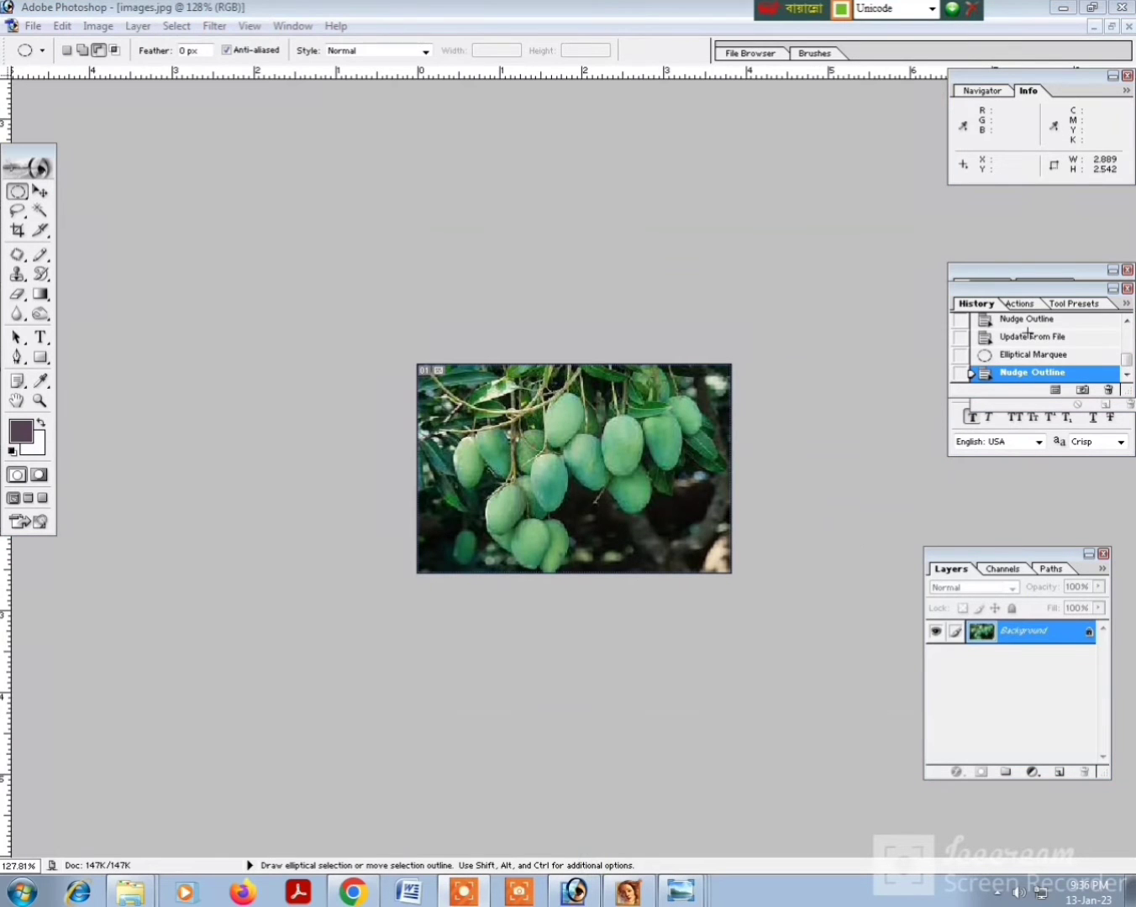
- Copy the elliptical mango selection from images.jpg into the upper-left panel of IMG_0332.JPG and maximize the layout
{"action": "left_click", "coordinate": [1112, 26]}
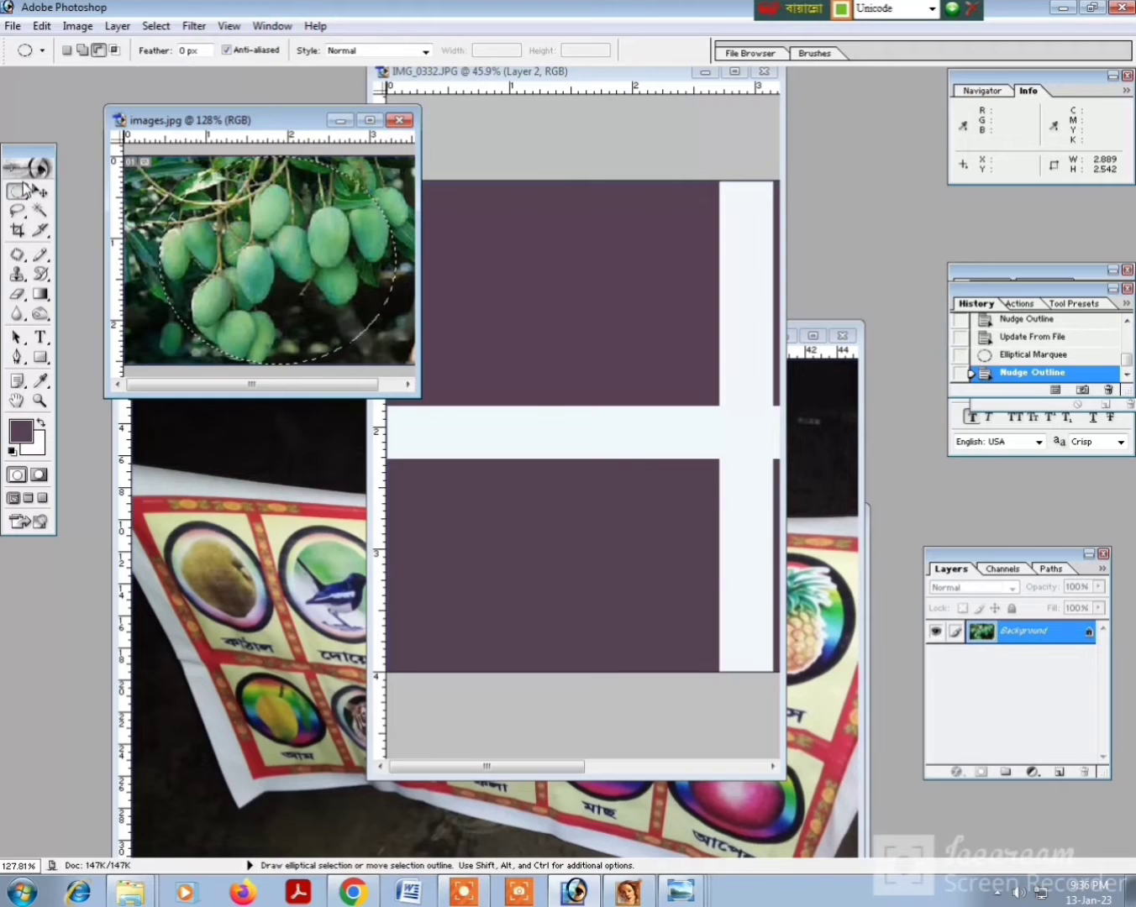
{"action": "left_click", "coordinate": [39, 191]}
{"action": "left_click_drag", "start_coordinate": [260, 259], "coordinate": [517, 291]}
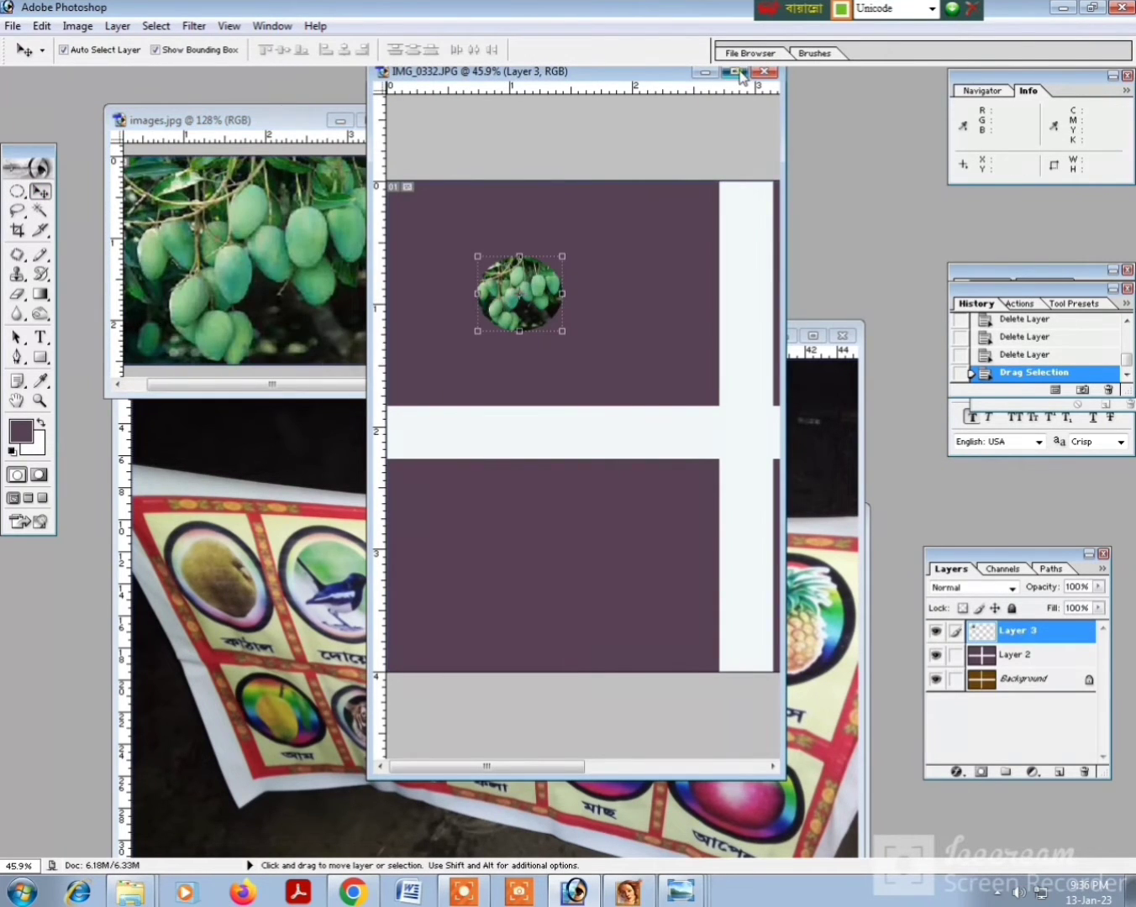
{"action": "left_click", "coordinate": [740, 72]}
{"action": "key", "text": "ctrl+0"}
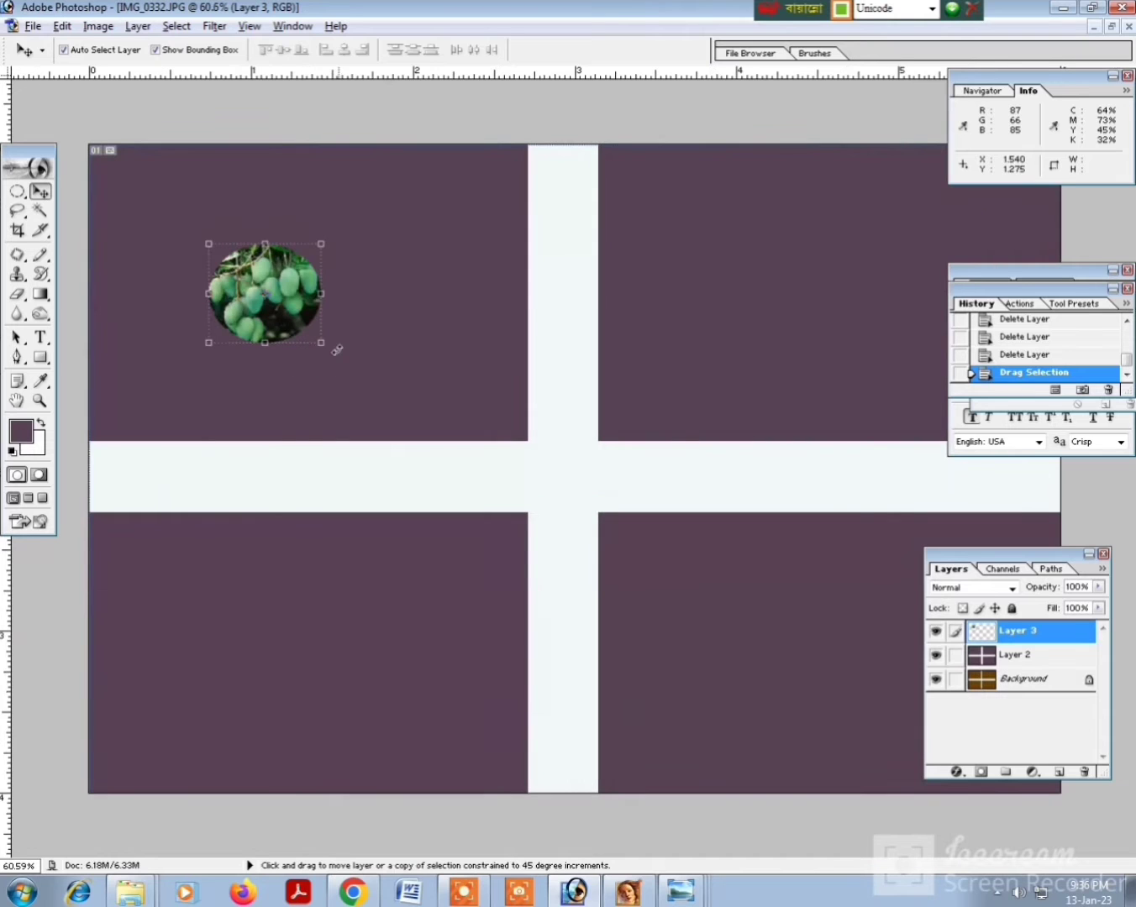
- Enlarge the mango oval proportionally to 227.2% about its center
{"action": "left_click", "coordinate": [320, 345]}
{"action": "left_click_drag", "start_coordinate": [321, 345], "coordinate": [380, 417]}
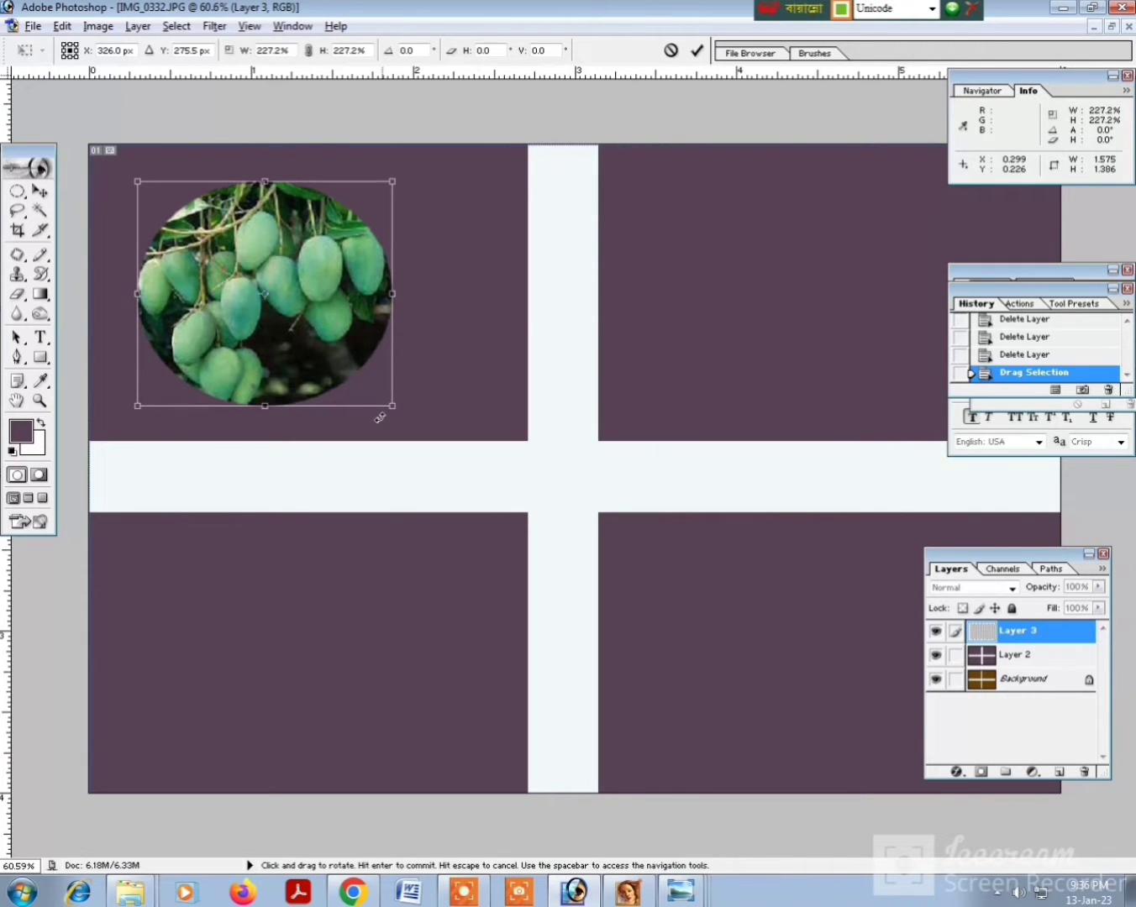
{"action": "key", "text": "Return"}
- Brighten the mango layer with Levels by lowering the RGB white input level
{"action": "key", "text": "ctrl+l"}
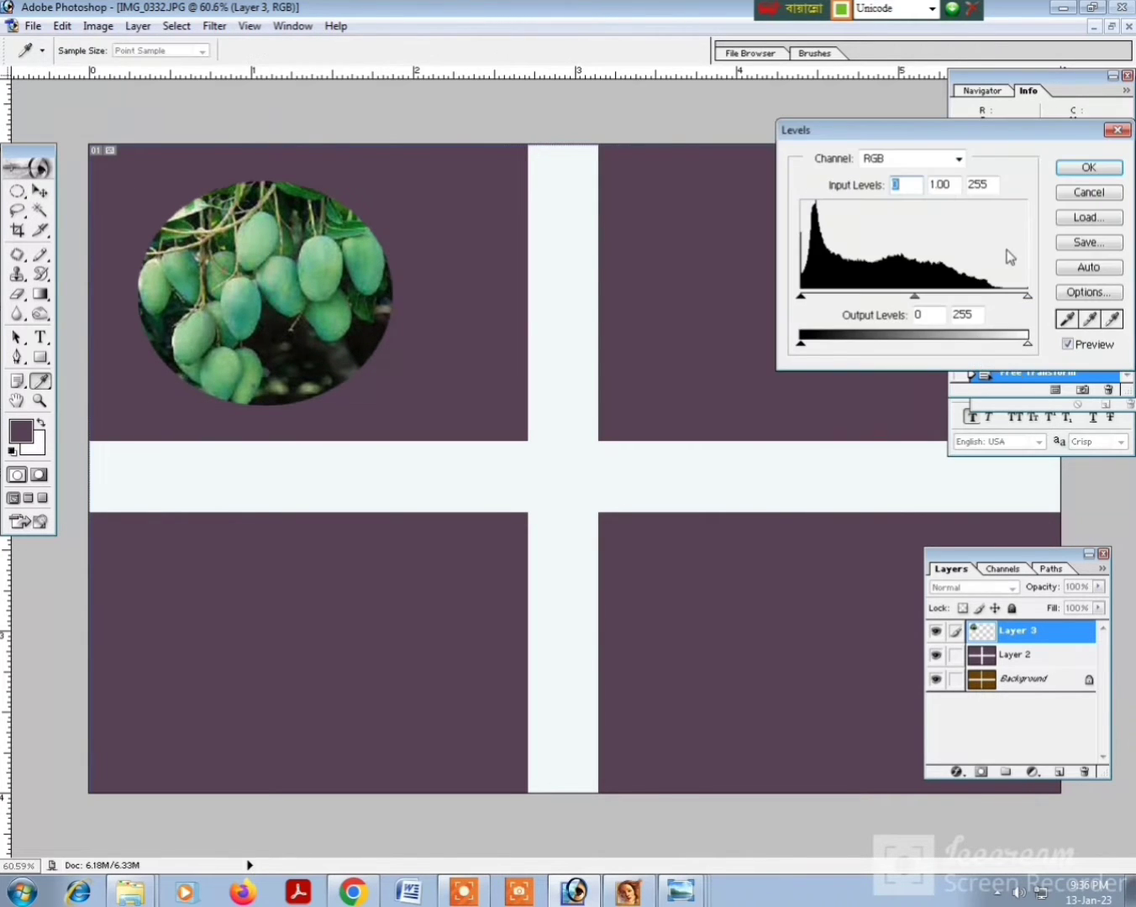
{"action": "left_click_drag", "start_coordinate": [1024, 298], "coordinate": [991, 304]}
{"action": "key", "text": "Return"}
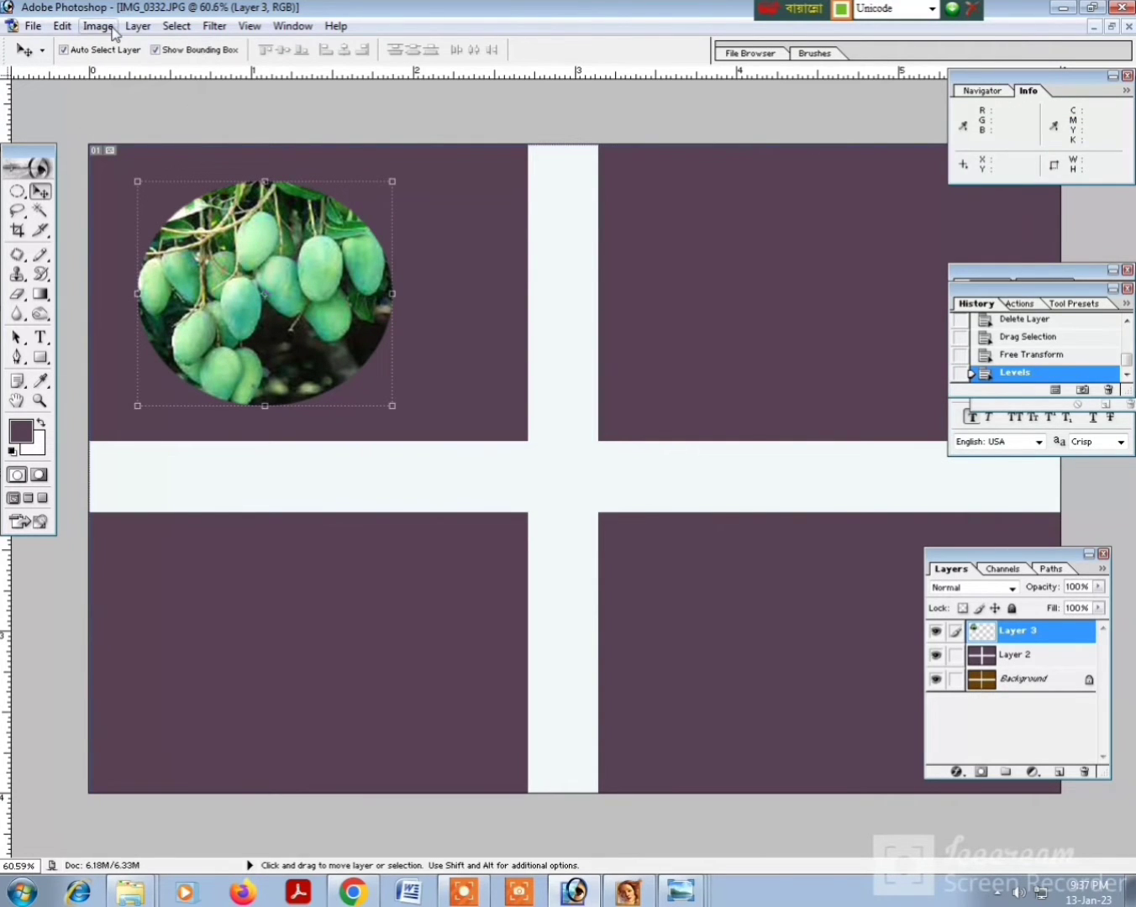
- Add a thick red outside Stroke layer style around the mango oval
{"action": "left_click", "coordinate": [137, 26]}
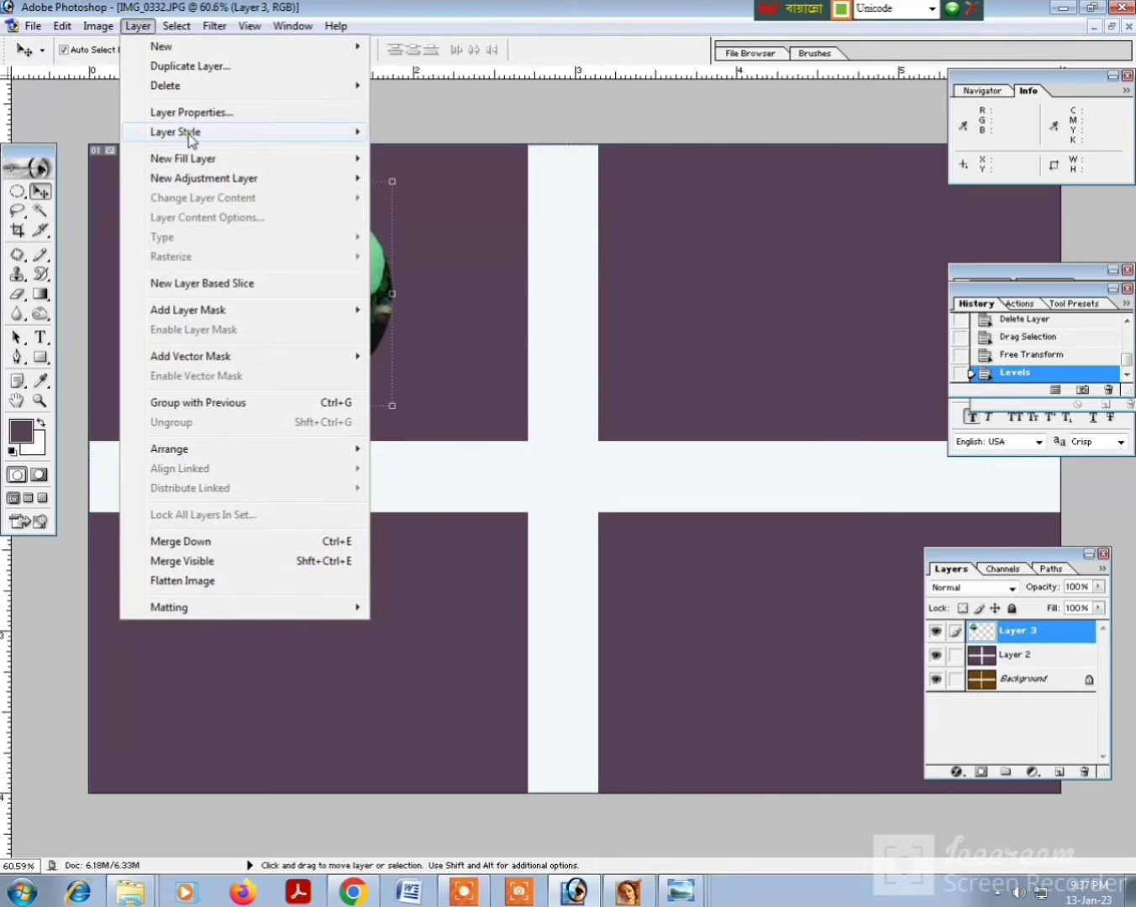
{"action": "mouse_move", "coordinate": [176, 132]}
{"action": "left_click", "coordinate": [425, 337]}
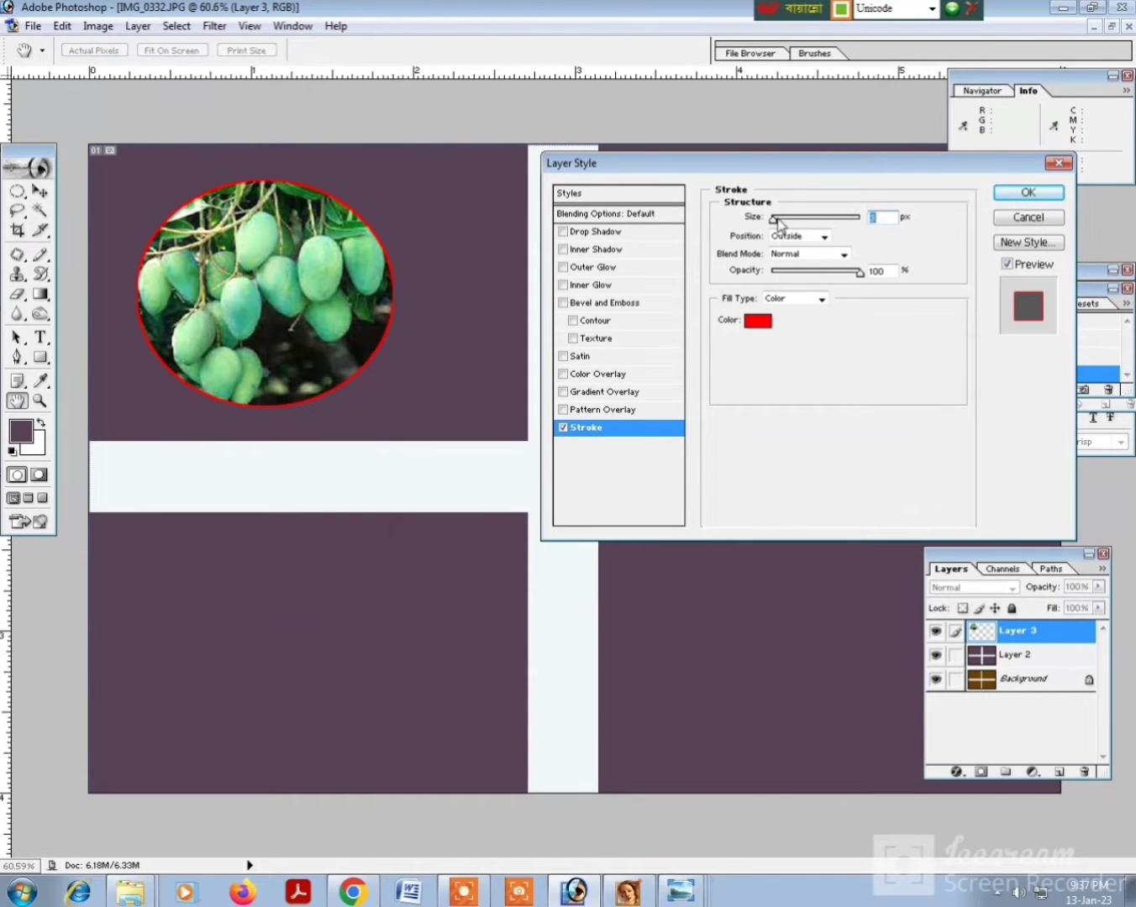
{"action": "left_click_drag", "start_coordinate": [779, 223], "coordinate": [784, 227]}
{"action": "key", "text": "Return"}
{"action": "scroll", "coordinate": [202, 331], "scroll_direction": "down", "scroll_amount": 2}
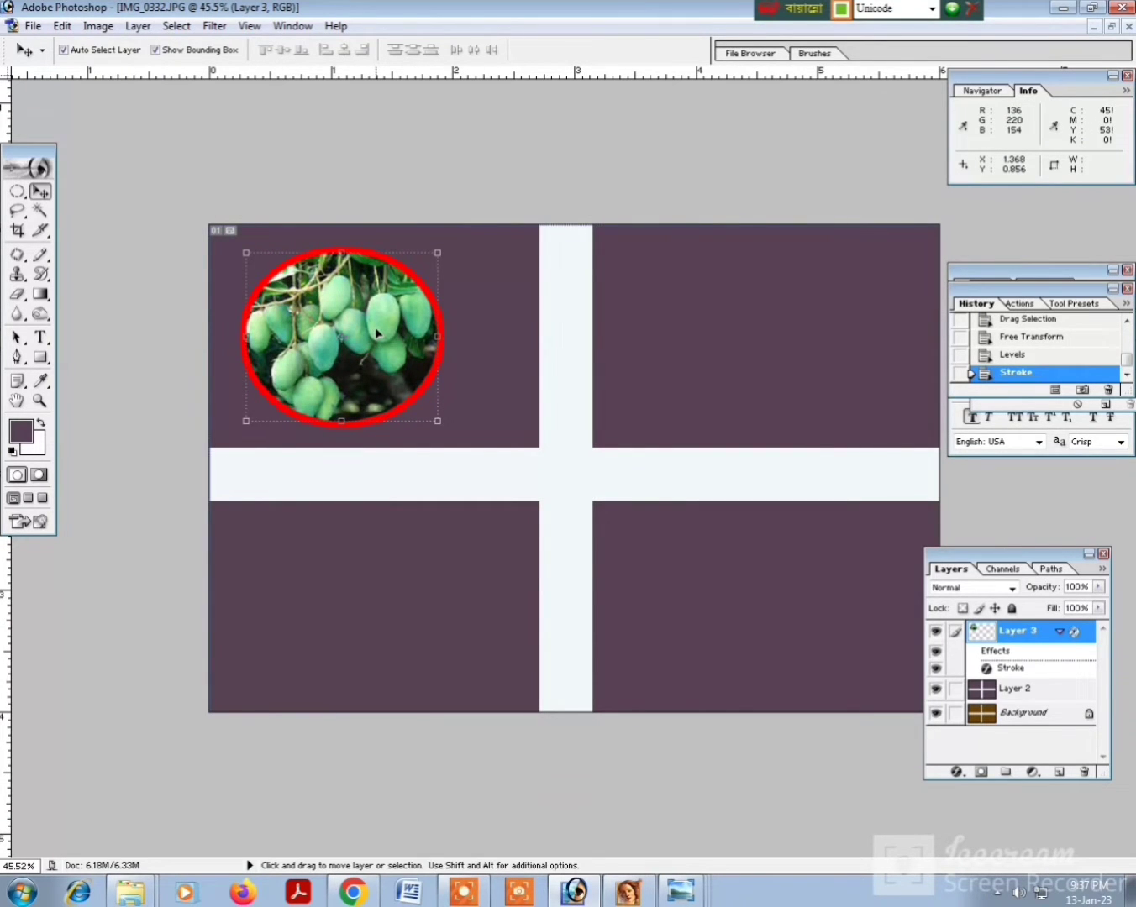
- Duplicate the bordered mango oval into the upper-right and lower-right panels, and nudge the original slightly right and down
{"action": "left_click_drag", "start_coordinate": [377, 333], "coordinate": [781, 615]}
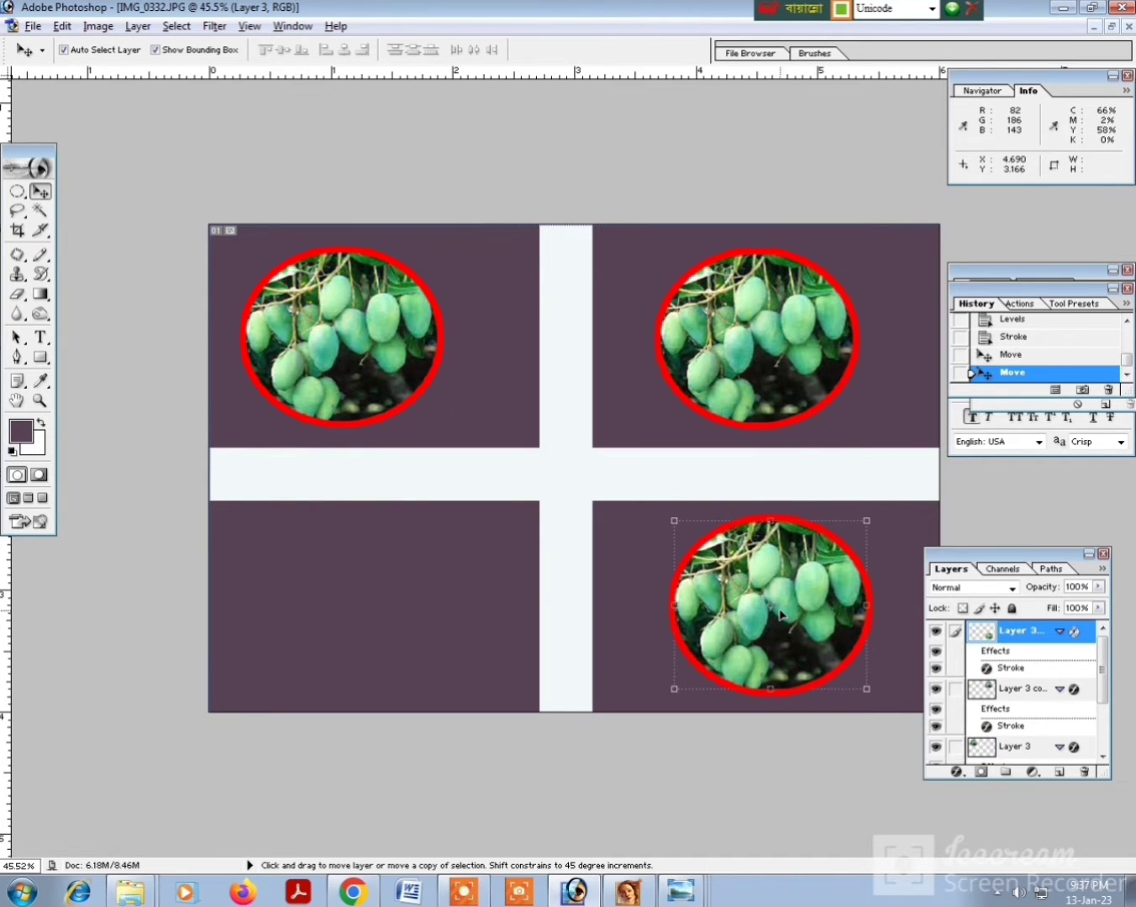
{"action": "left_click", "coordinate": [365, 347]}
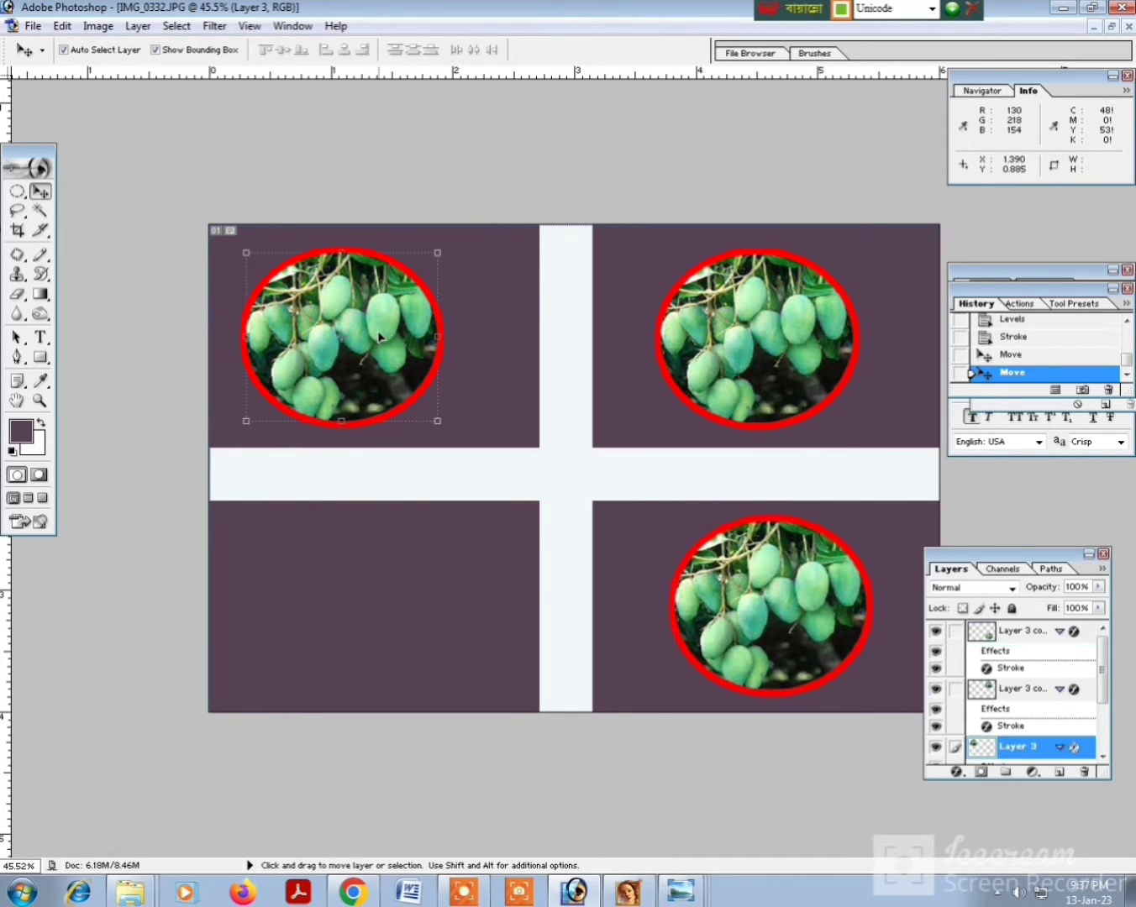
{"action": "key", "text": "Right"}
{"action": "key", "text": "shift+Right"}
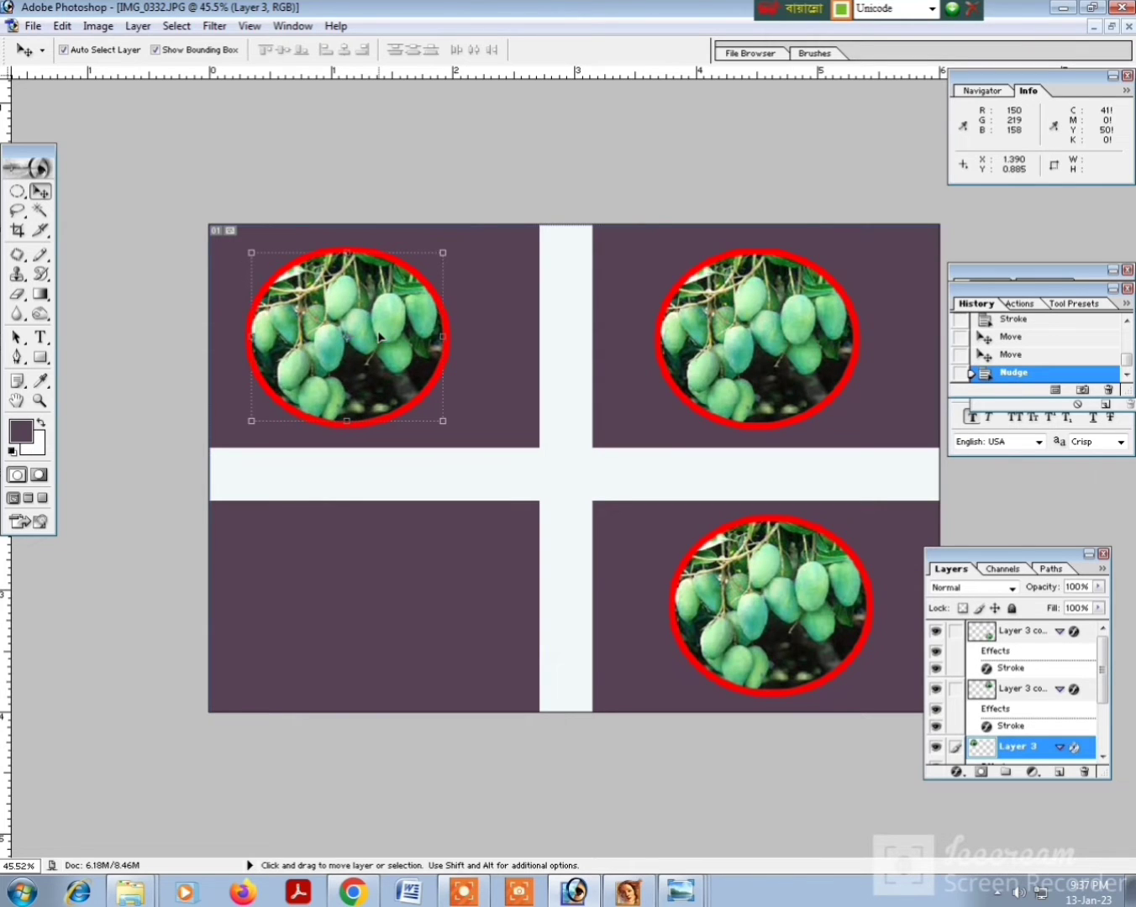
{"action": "key", "text": "Down"}
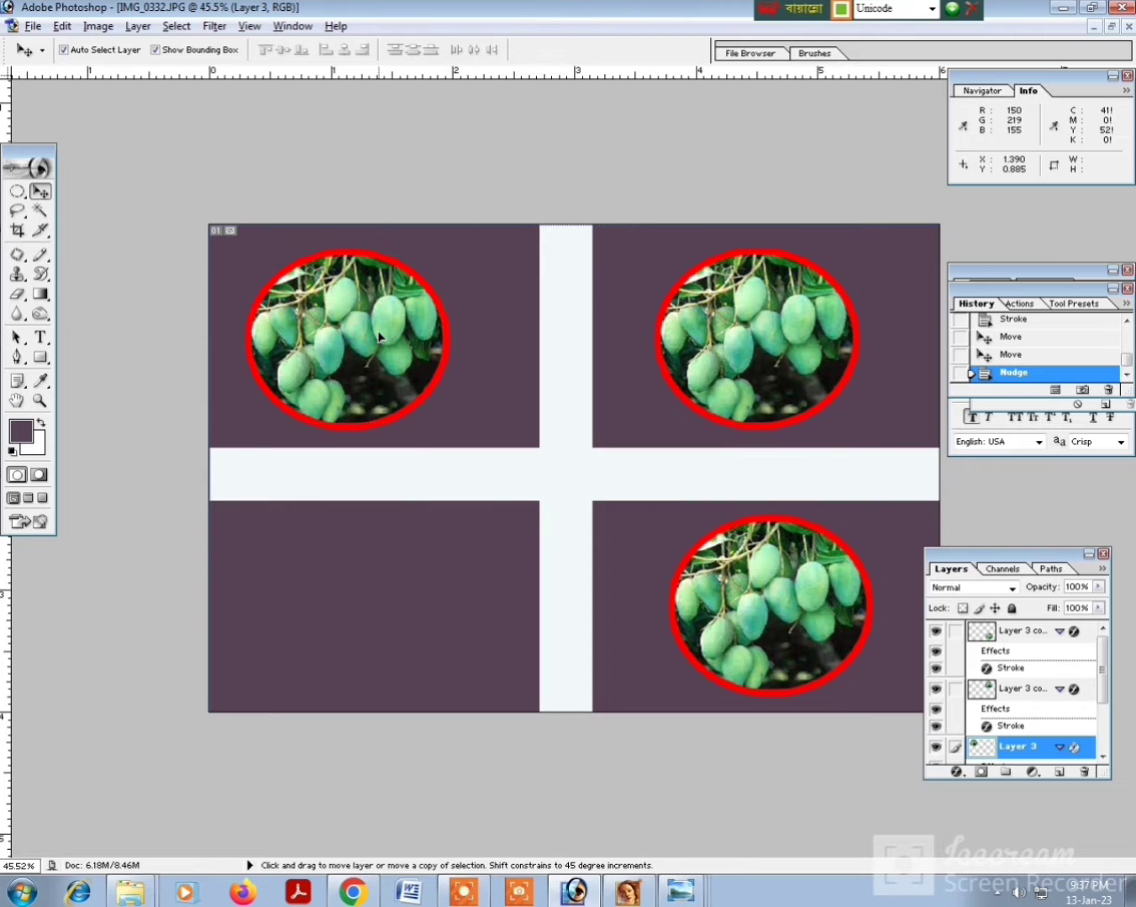
- Duplicate the upper-left mango oval into the lower-left panel and nudge it down level with the lower-right oval
{"action": "left_click_drag", "start_coordinate": [380, 337], "coordinate": [387, 594]}
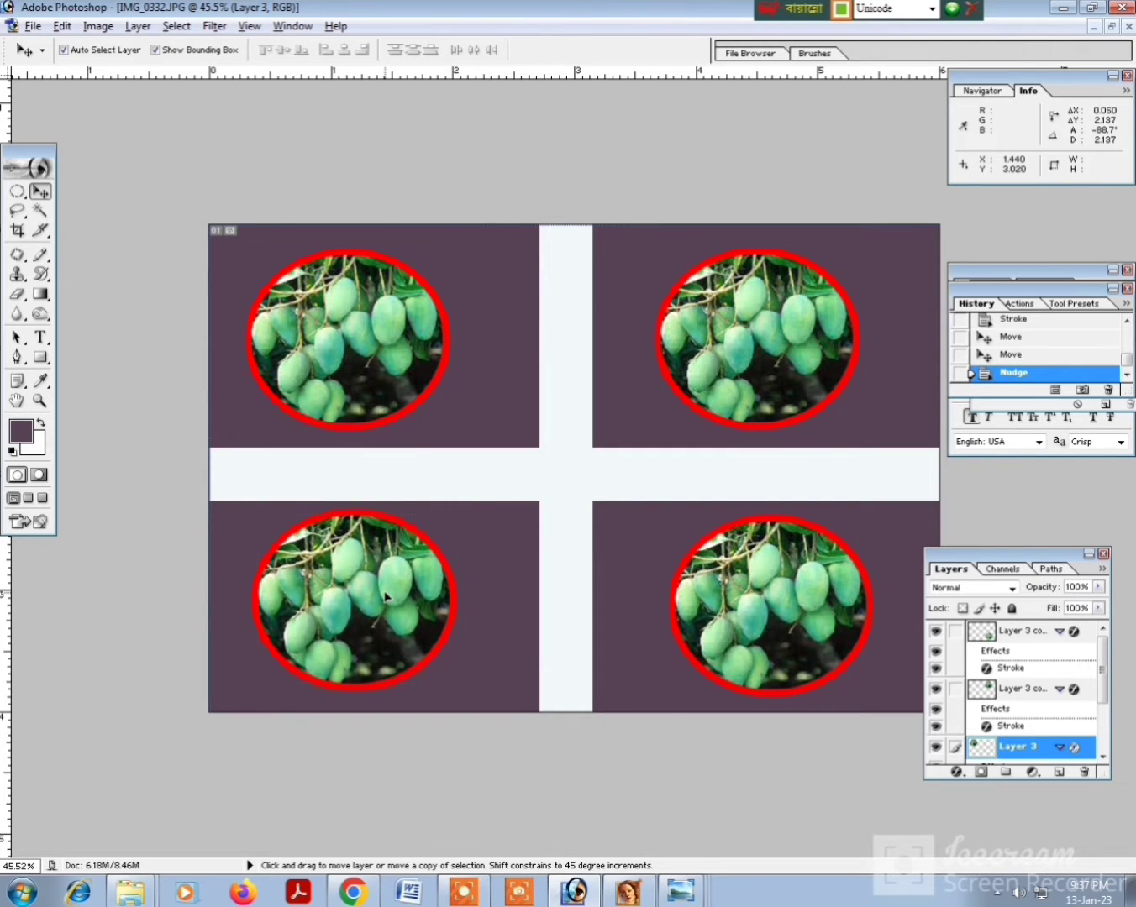
{"action": "key", "text": "shift+Down"}
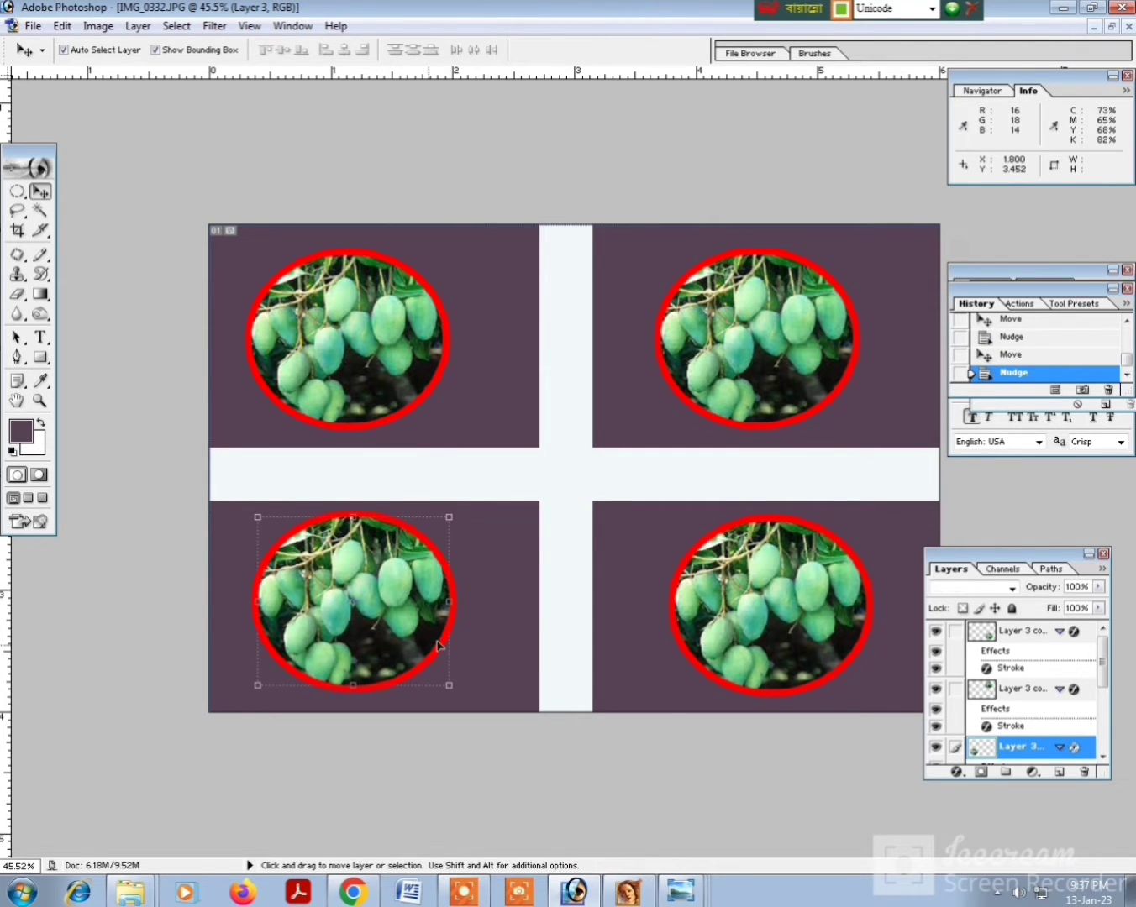
{"action": "key", "text": "shift+Down"}
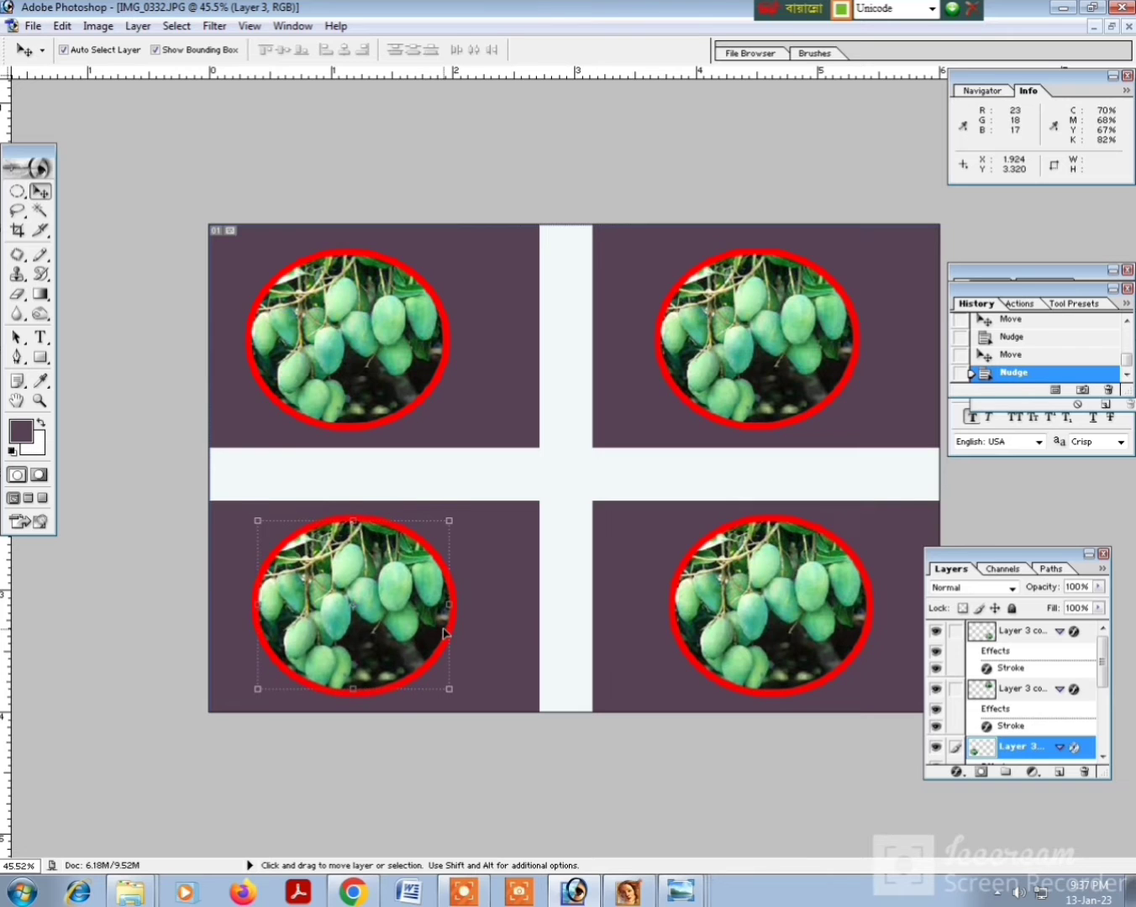
{"action": "left_click", "coordinate": [542, 348]}
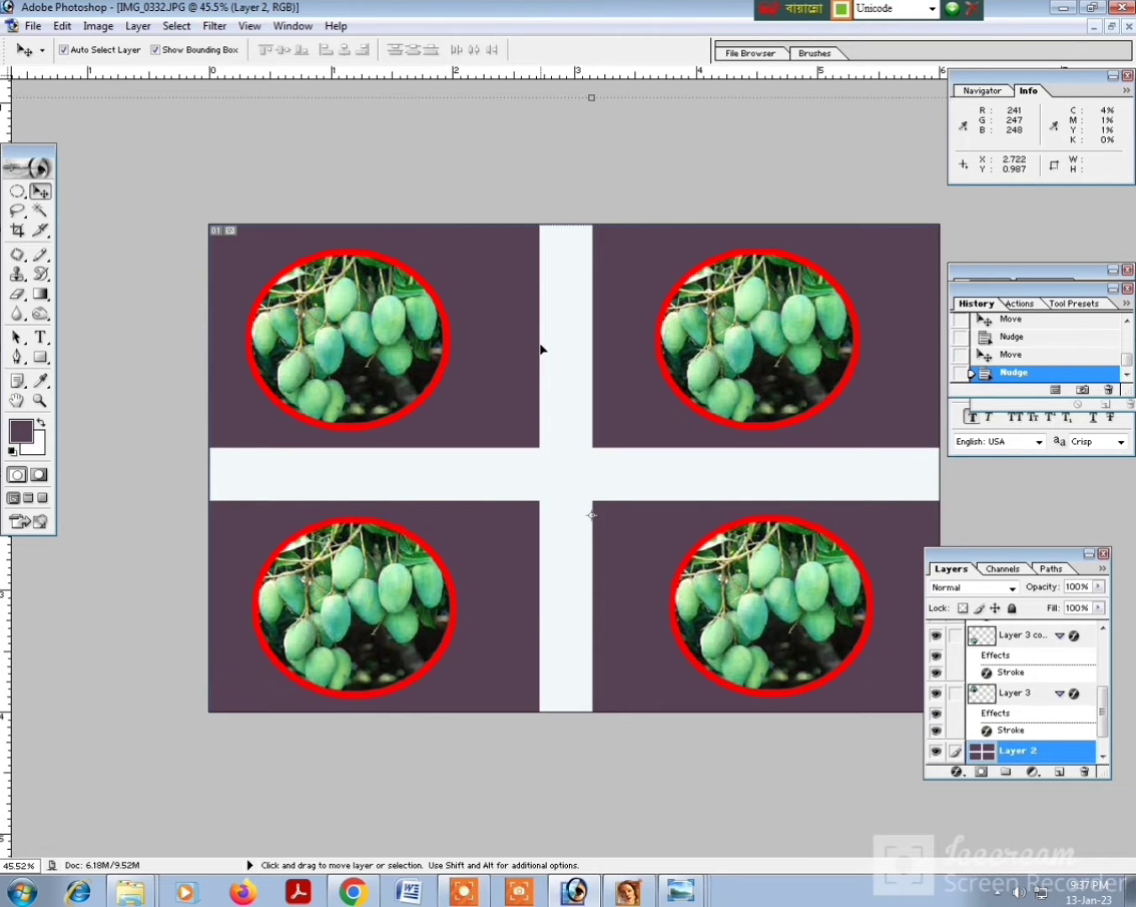
- Save the mango layout as a High-quality JPEG copy named 5 in New folder (3) and check the folder
{"action": "key", "text": "ctrl+shift+s"}
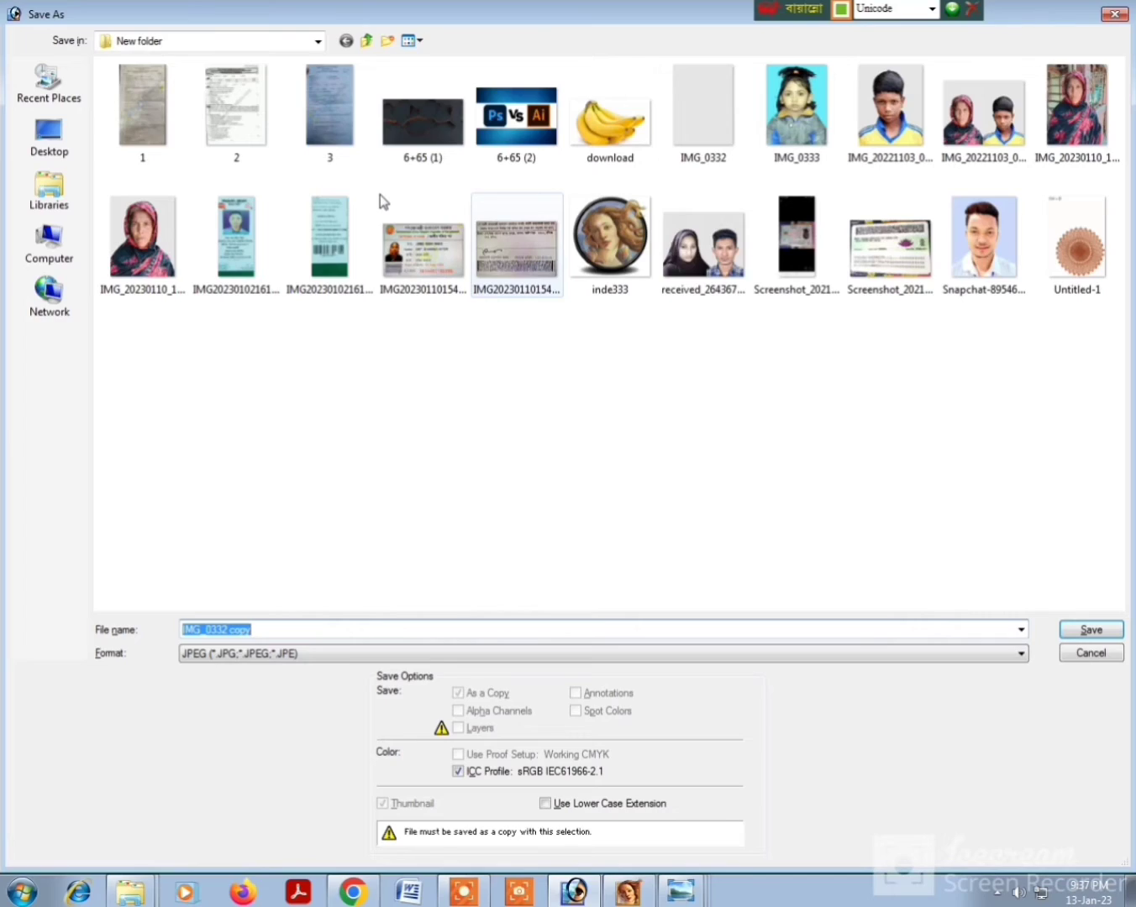
{"action": "left_click", "coordinate": [368, 41]}
{"action": "double_click", "coordinate": [383, 141]}
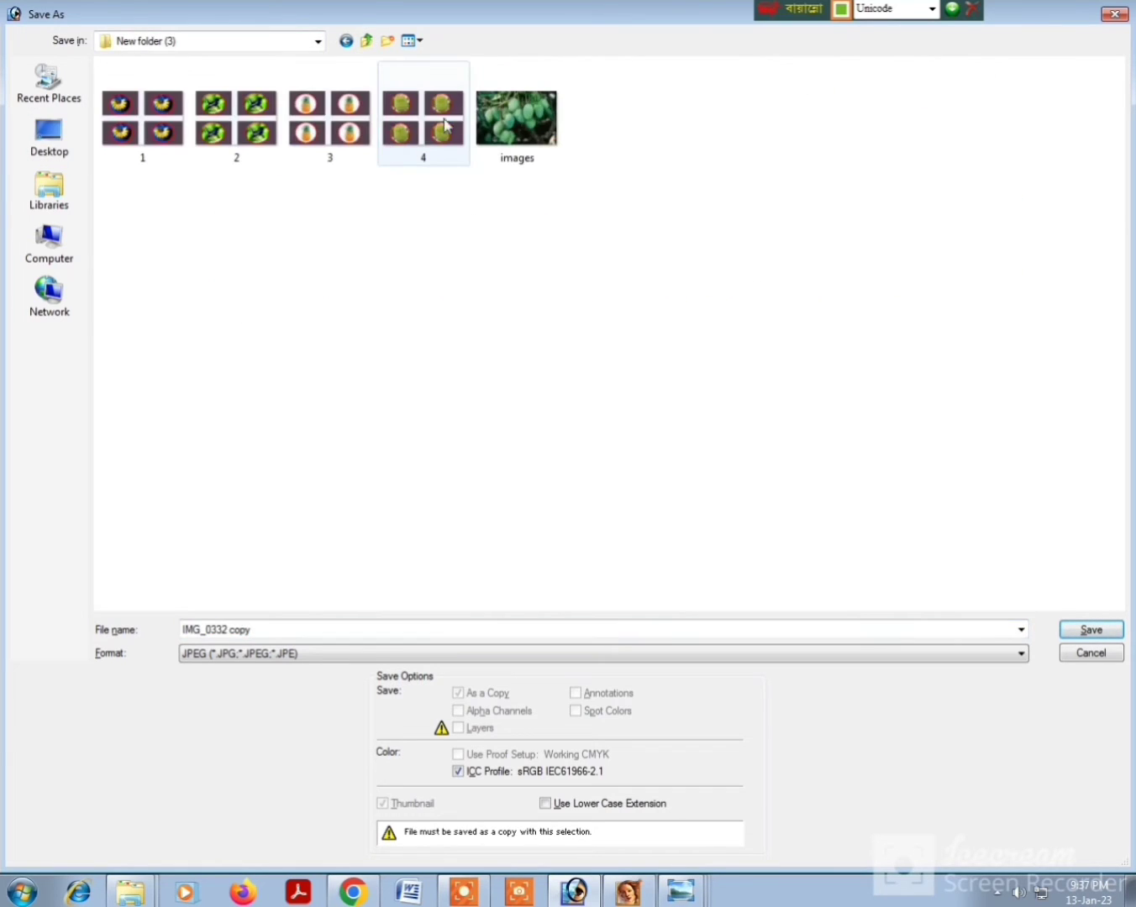
{"action": "left_click", "coordinate": [435, 632]}
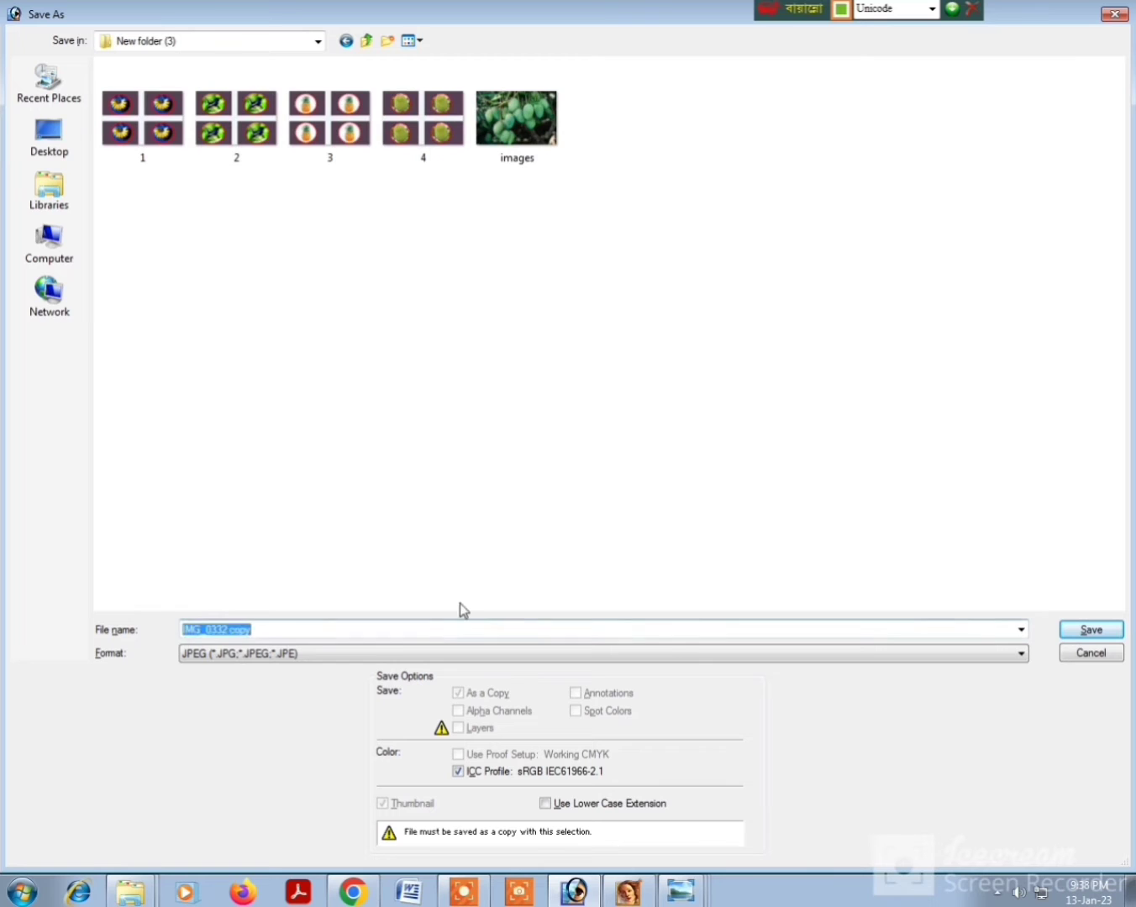
{"action": "type", "text": "5"}
{"action": "key", "text": "Return"}
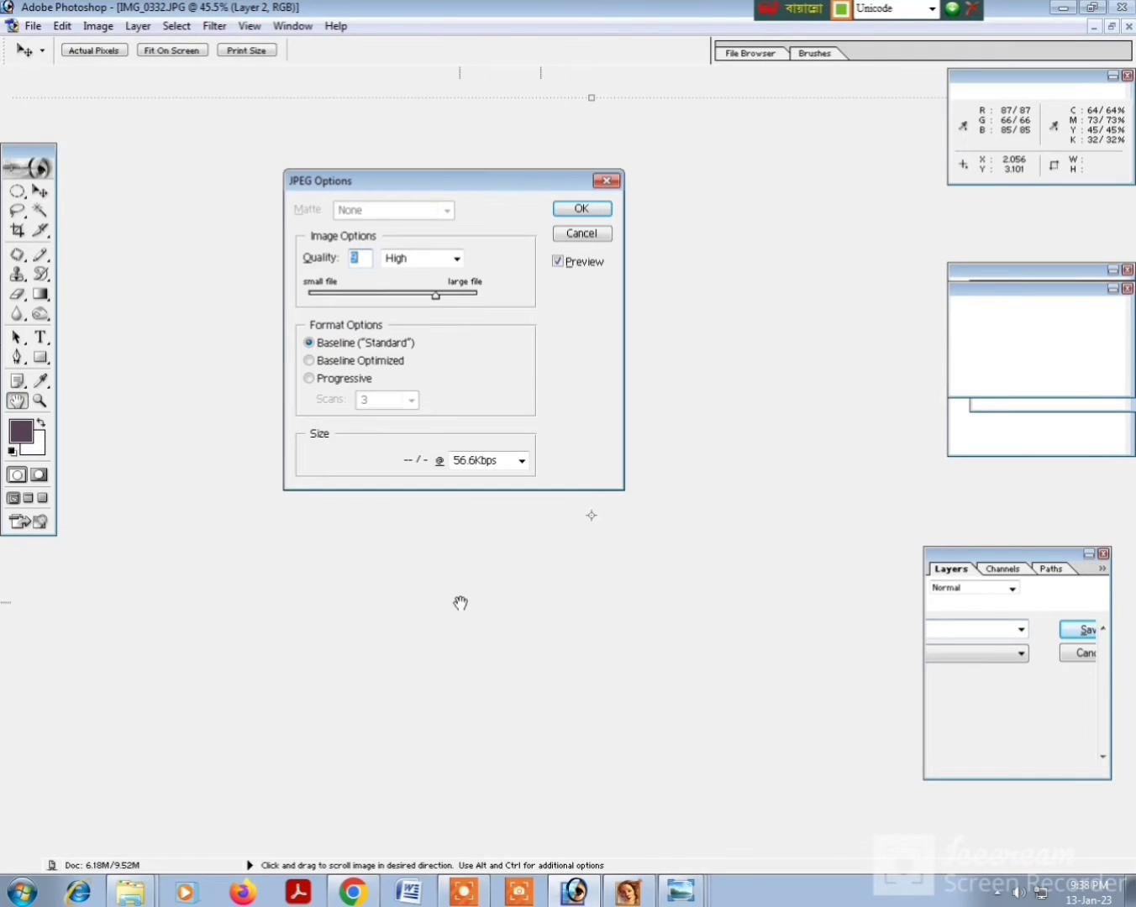
{"action": "key", "text": "Return"}
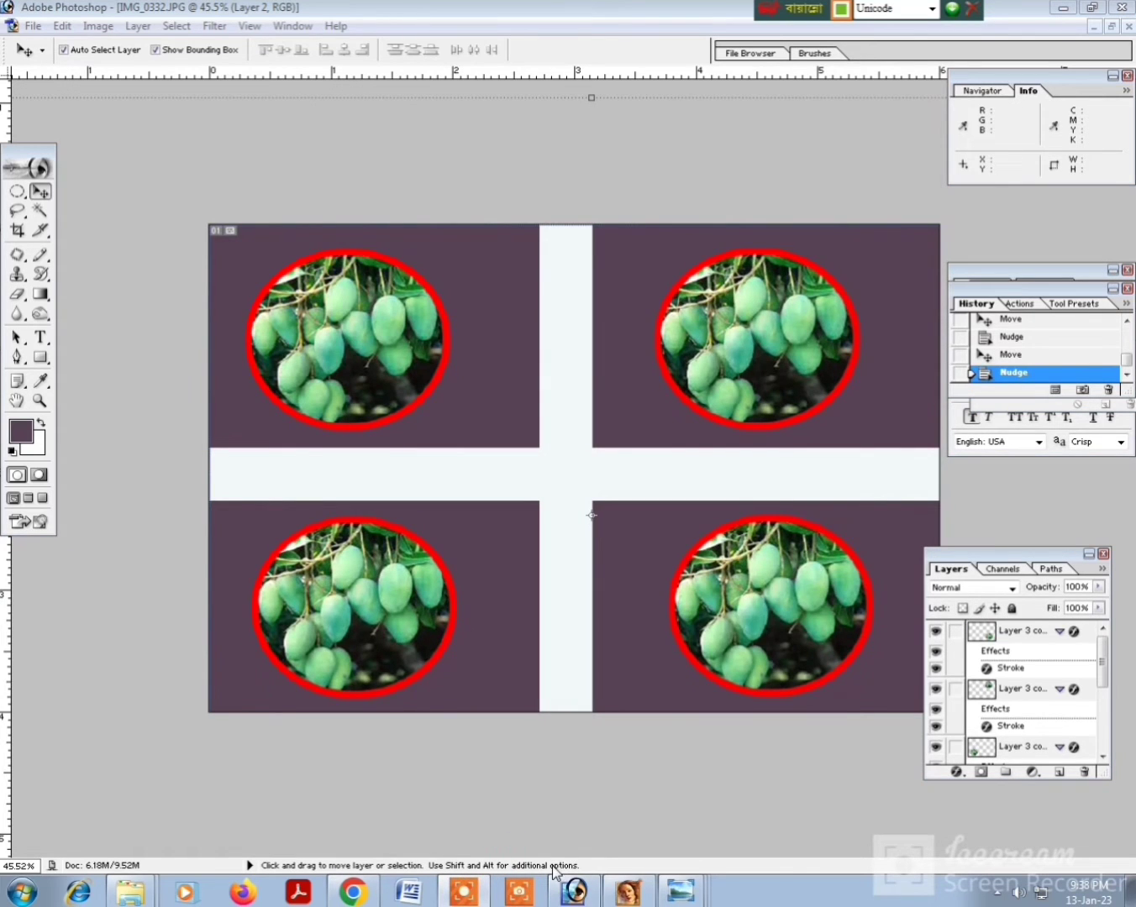
{"action": "left_click", "coordinate": [131, 891]}
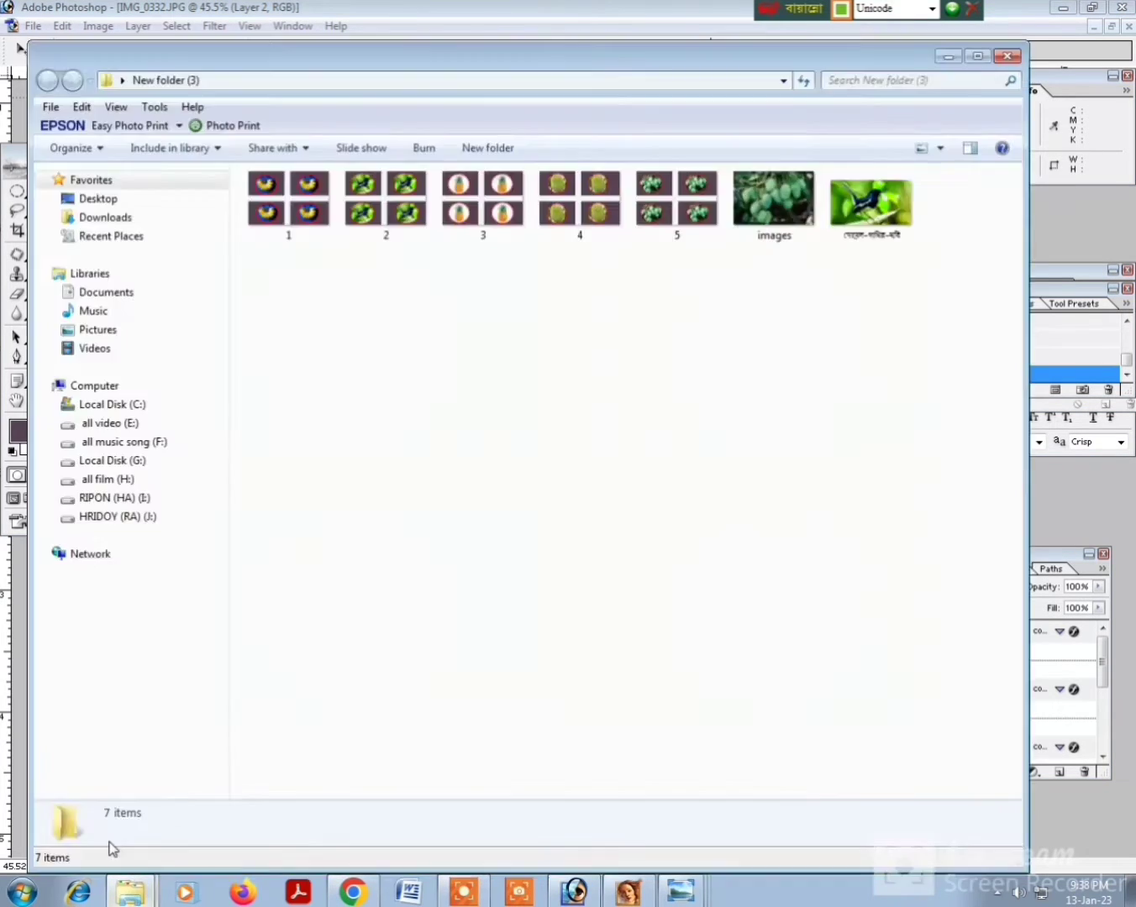
{"action": "left_click", "coordinate": [1068, 488]}
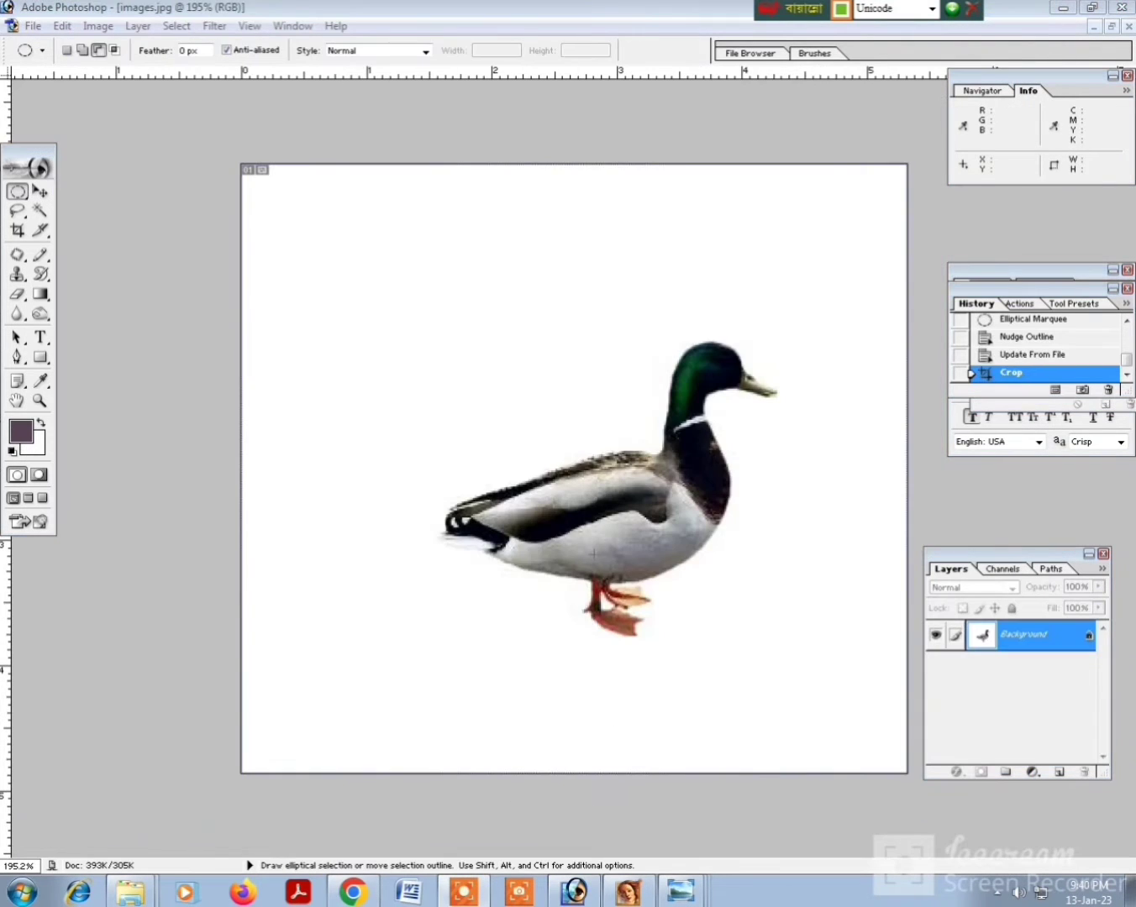
- Draw an elliptical selection about 3.04 by 3.25 around the duck in images.jpg and nudge it right and down to enclose the bird
{"action": "left_click", "coordinate": [419, 261]}
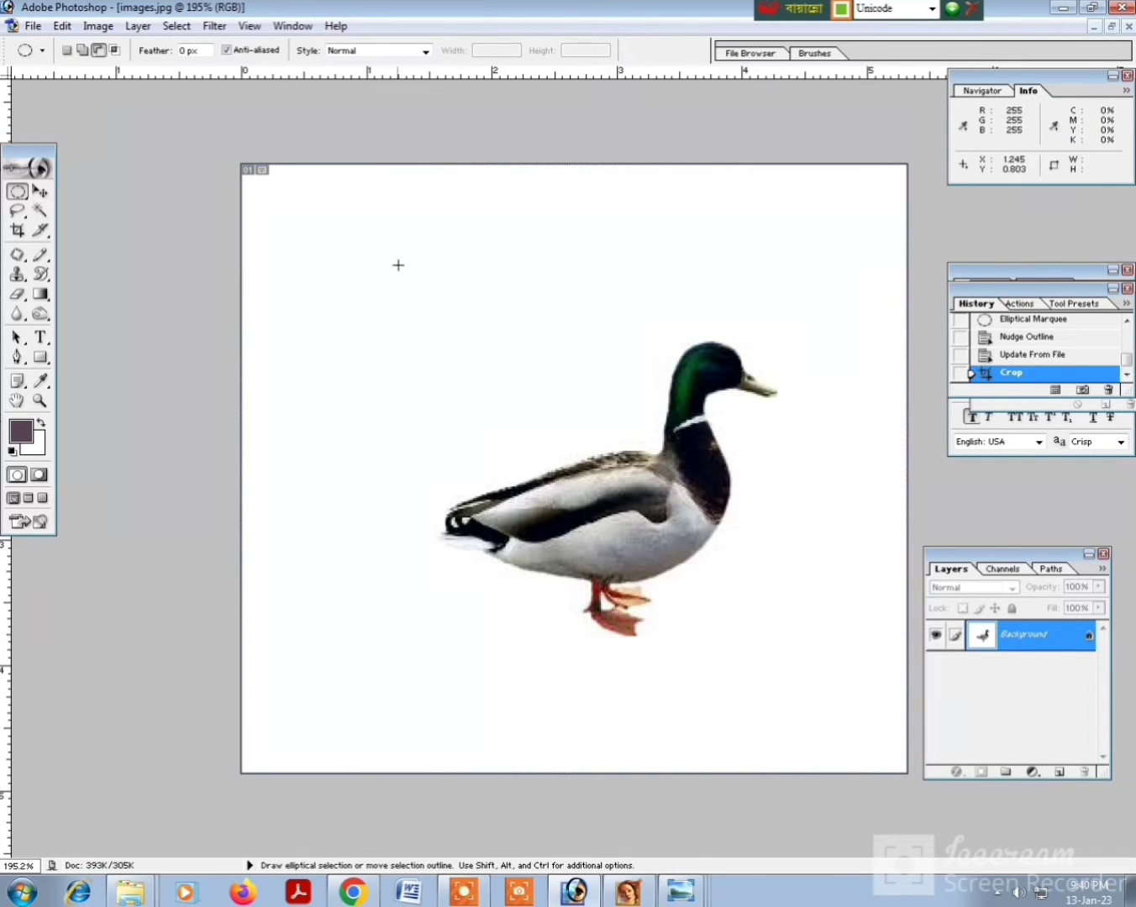
{"action": "left_click_drag", "start_coordinate": [398, 264], "coordinate": [773, 661]}
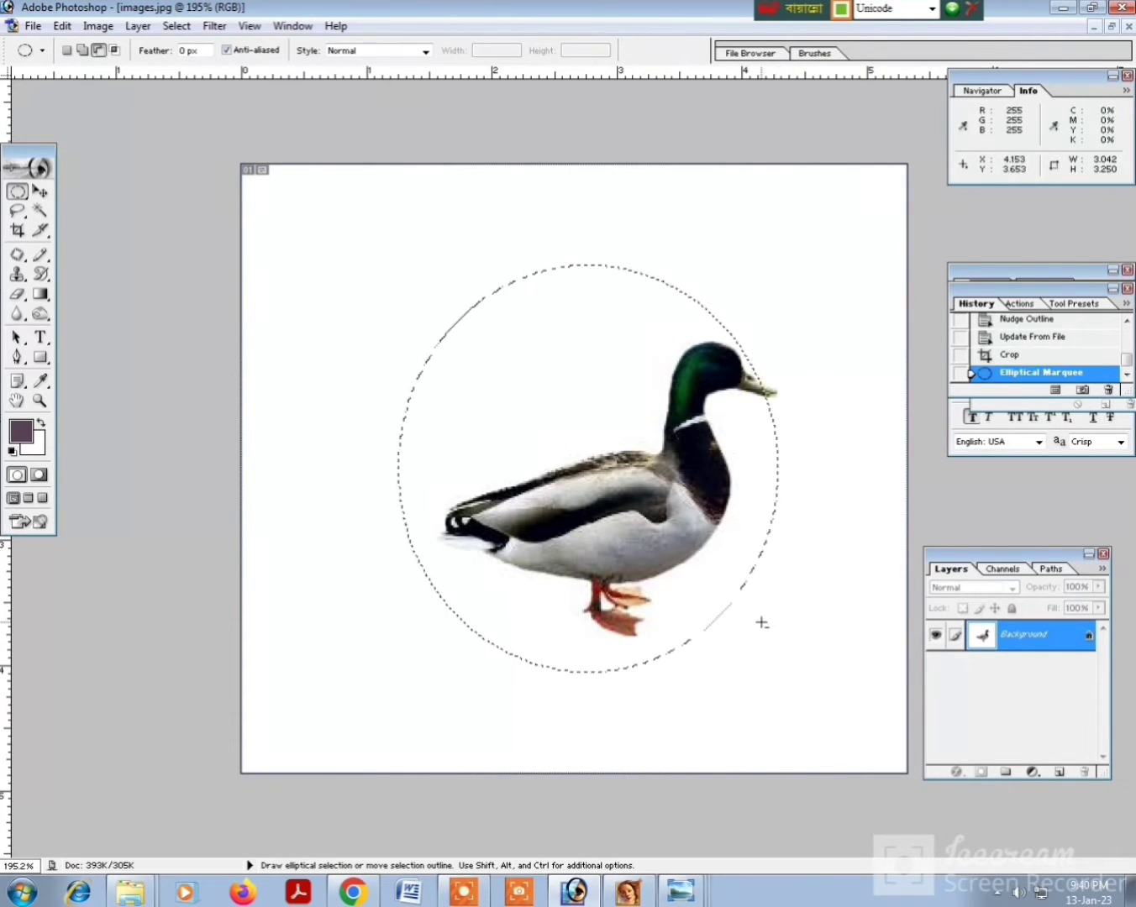
{"action": "key", "text": "Right"}
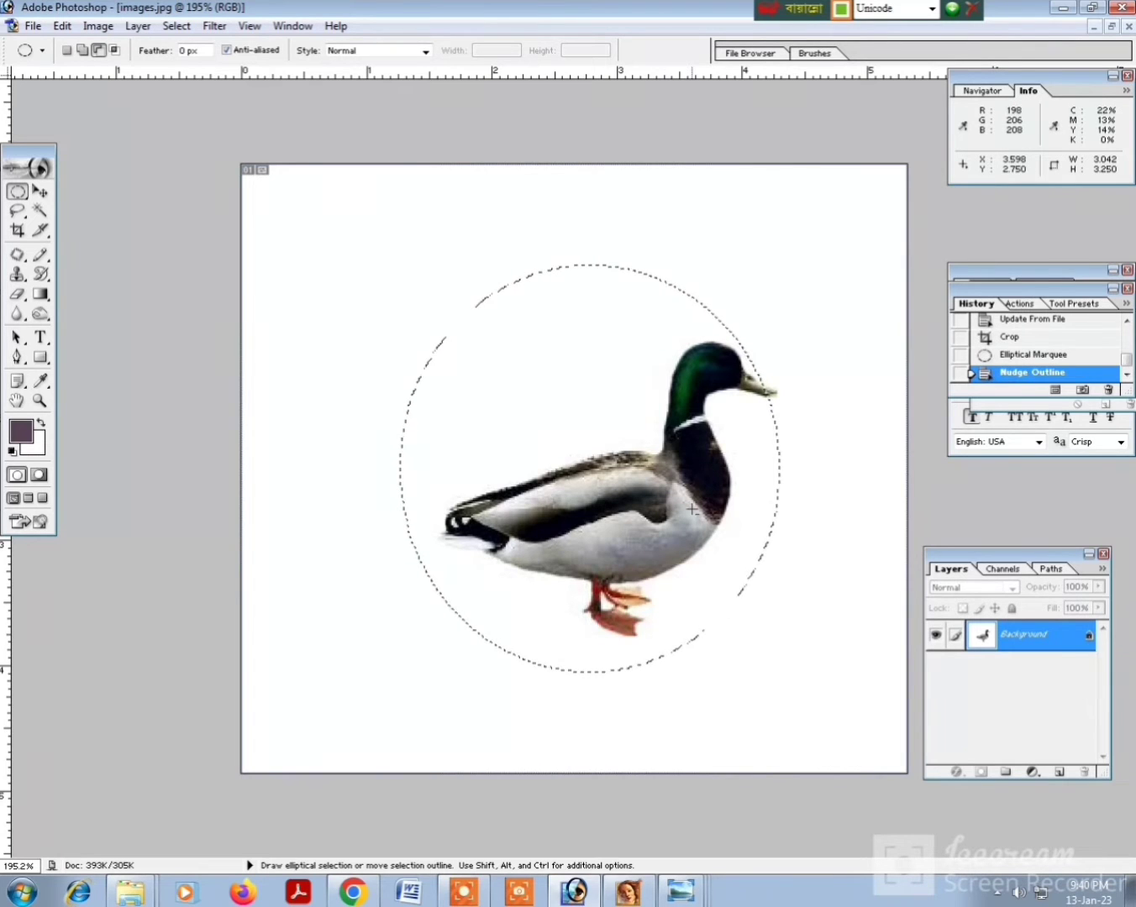
{"action": "key", "text": "Right"}
{"action": "key", "text": "Right"}
{"action": "key", "text": "Right"}
{"action": "key", "text": "Right"}
{"action": "key", "text": "Right"}
{"action": "key", "text": "Right"}
{"action": "key", "text": "Right"}
{"action": "key", "text": "Right"}
{"action": "key", "text": "Right"}
{"action": "key", "text": "Right"}
{"action": "key", "text": "Right"}
{"action": "key", "text": "Right"}
{"action": "key", "text": "Right"}
{"action": "key", "text": "Right"}
{"action": "key", "text": "Right"}
{"action": "key", "text": "Right"}
{"action": "key", "text": "Right"}
{"action": "key", "text": "Right"}
{"action": "key", "text": "Right"}
{"action": "key", "text": "Right"}
{"action": "key", "text": "Left"}
{"action": "key", "text": "Left"}
{"action": "key", "text": "Left"}
{"action": "key", "text": "Left"}
{"action": "key", "text": "Left"}
{"action": "key", "text": "Left"}
{"action": "key", "text": "Left"}
{"action": "key", "text": "Left"}
{"action": "key", "text": "Left"}
{"action": "key", "text": "Left"}
{"action": "key", "text": "Left"}
{"action": "key", "text": "Left"}
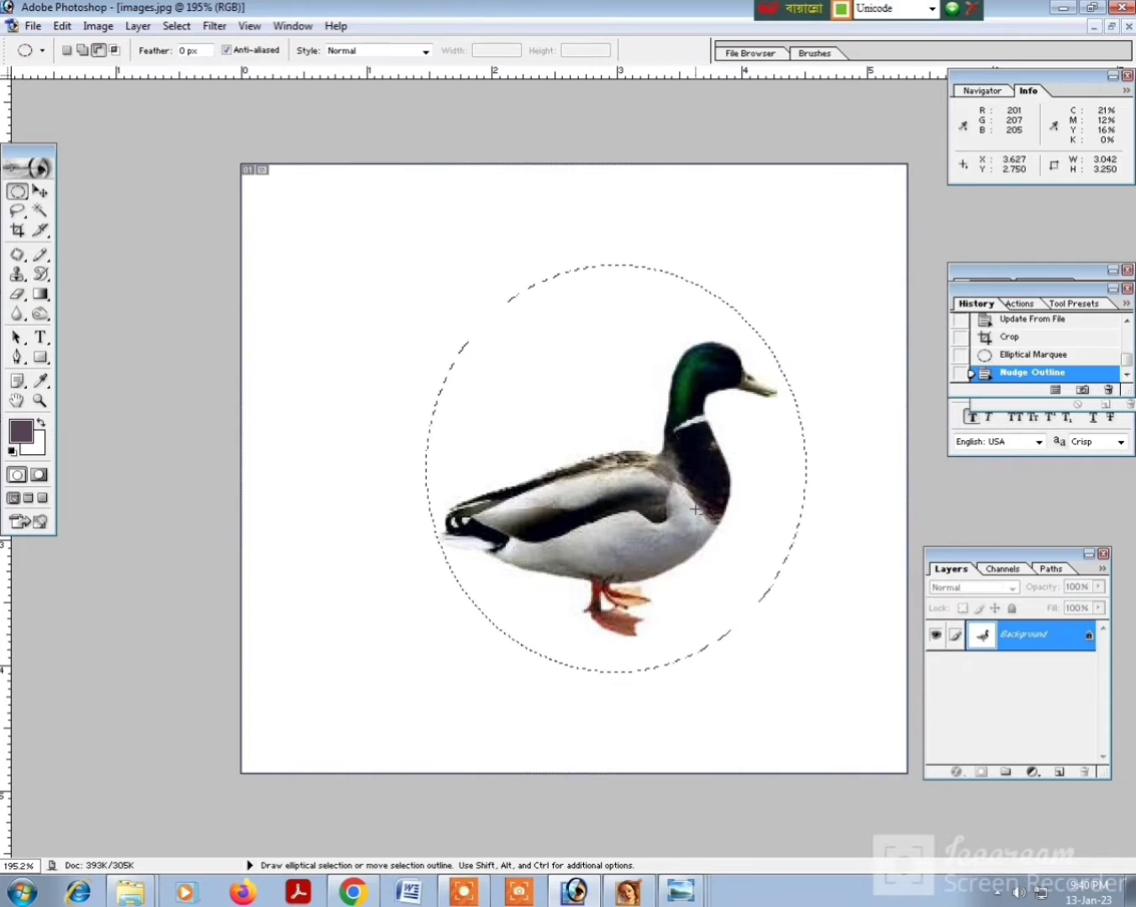
{"action": "key", "text": "Down"}
{"action": "key", "text": "Down"}
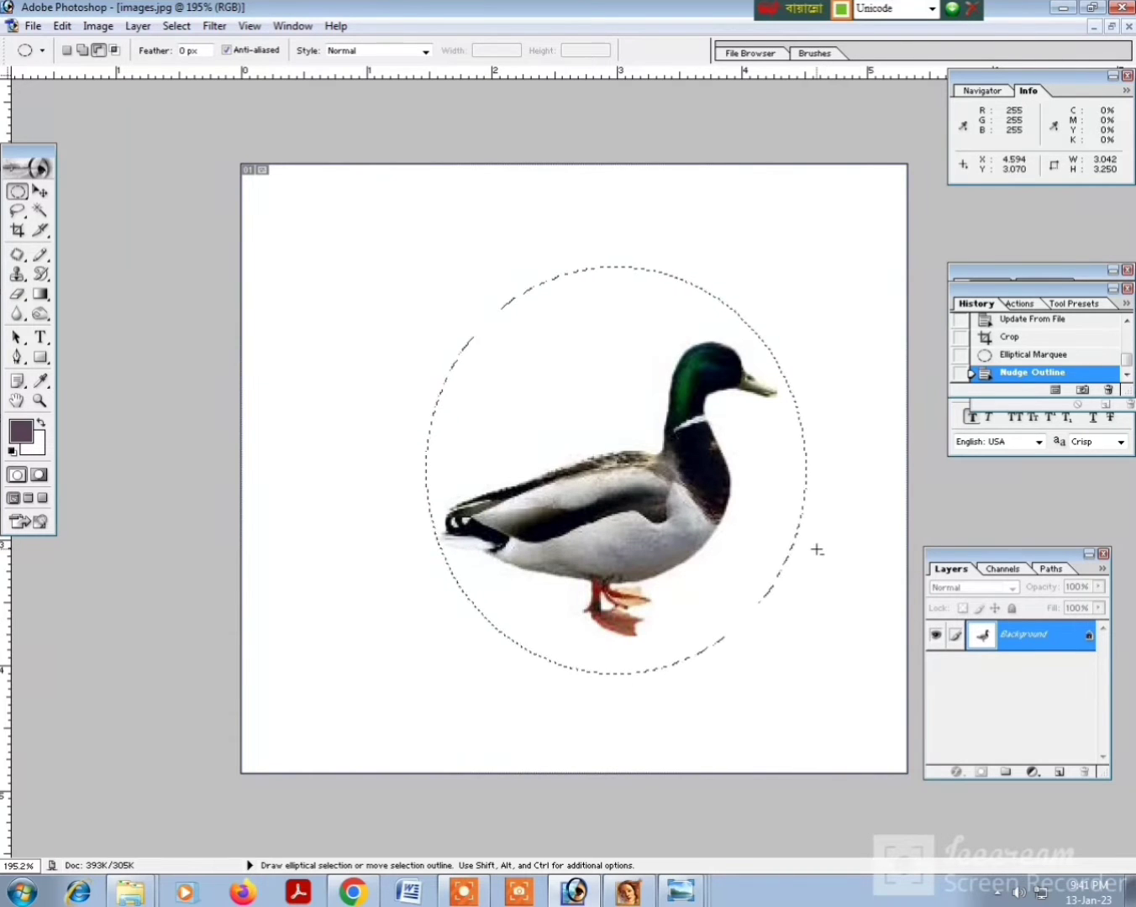
{"action": "key", "text": "Right"}
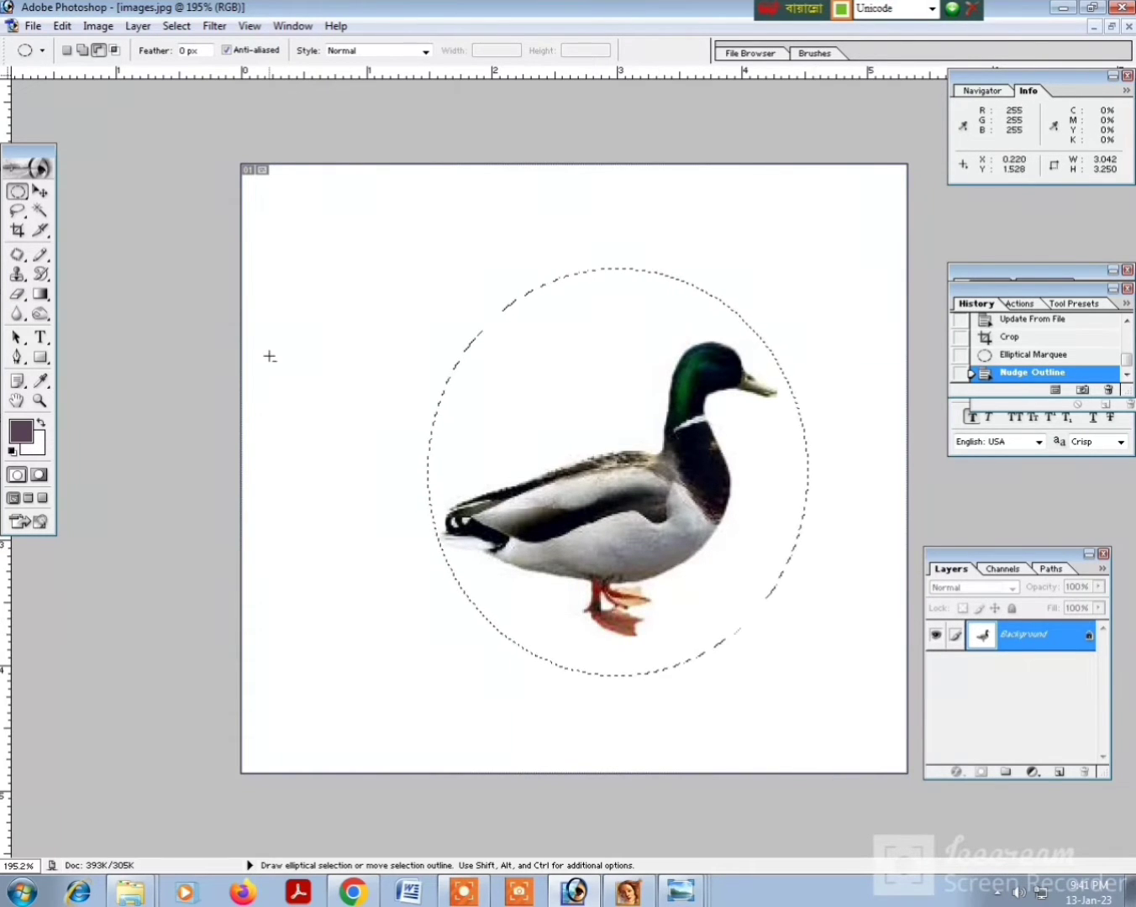
- Copy the elliptical duck selection into the upper-left panel of IMG_0332.JPG and maximize the layout
{"action": "left_click", "coordinate": [1111, 26]}
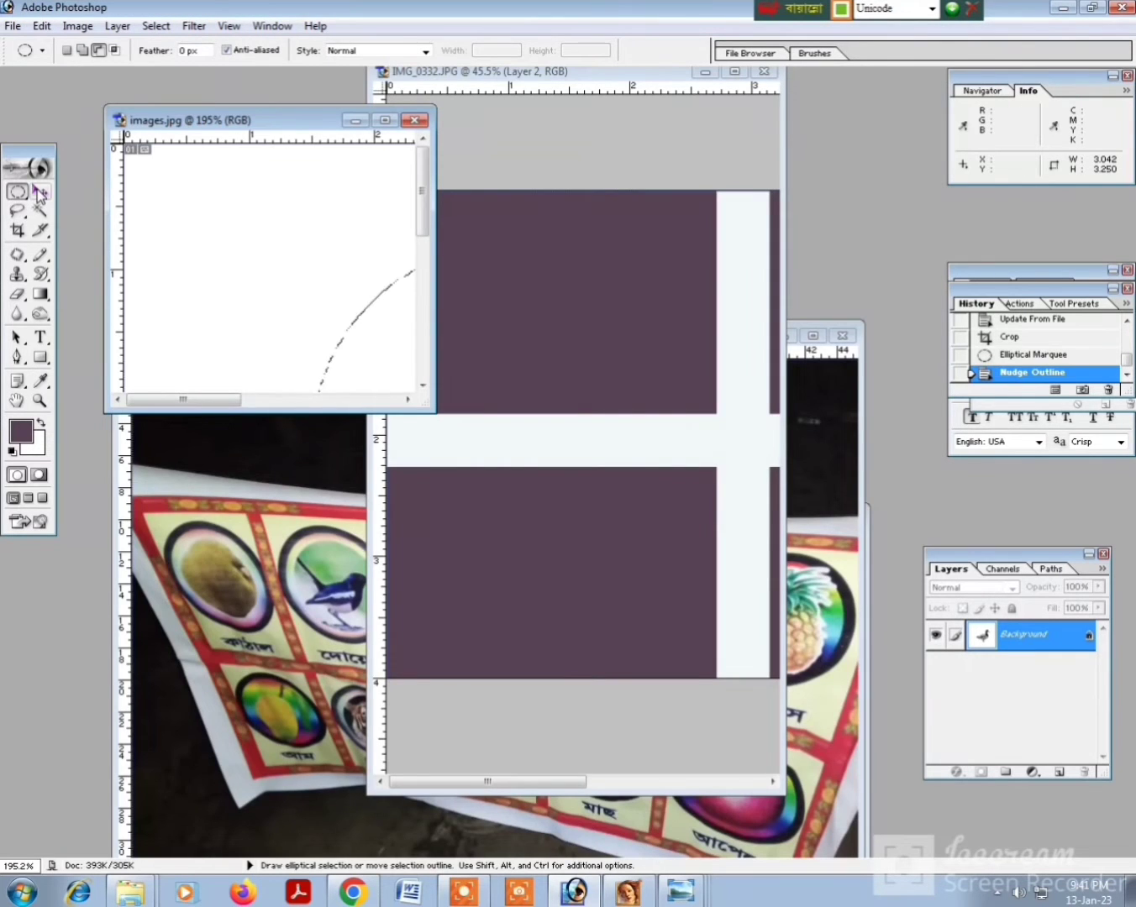
{"action": "left_click", "coordinate": [39, 192]}
{"action": "left_click_drag", "start_coordinate": [381, 357], "coordinate": [495, 329]}
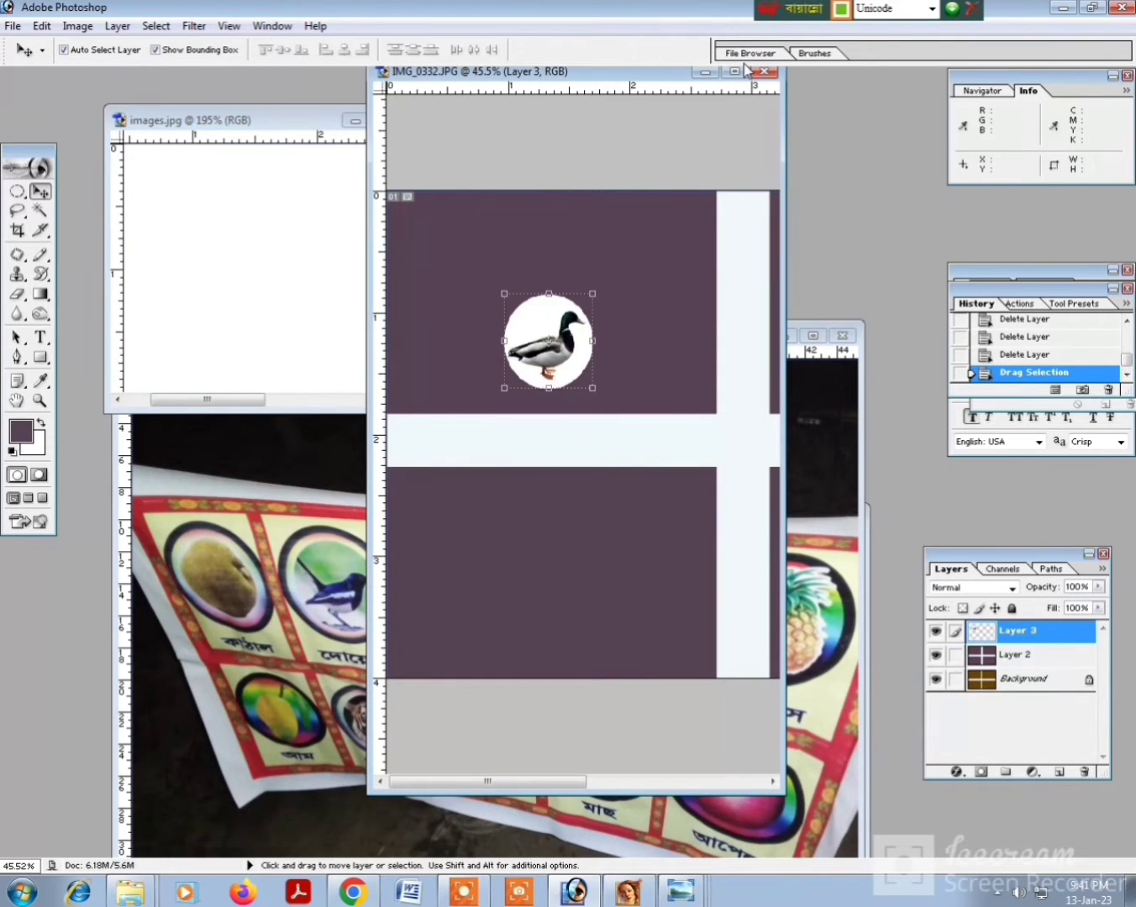
{"action": "left_click", "coordinate": [734, 70]}
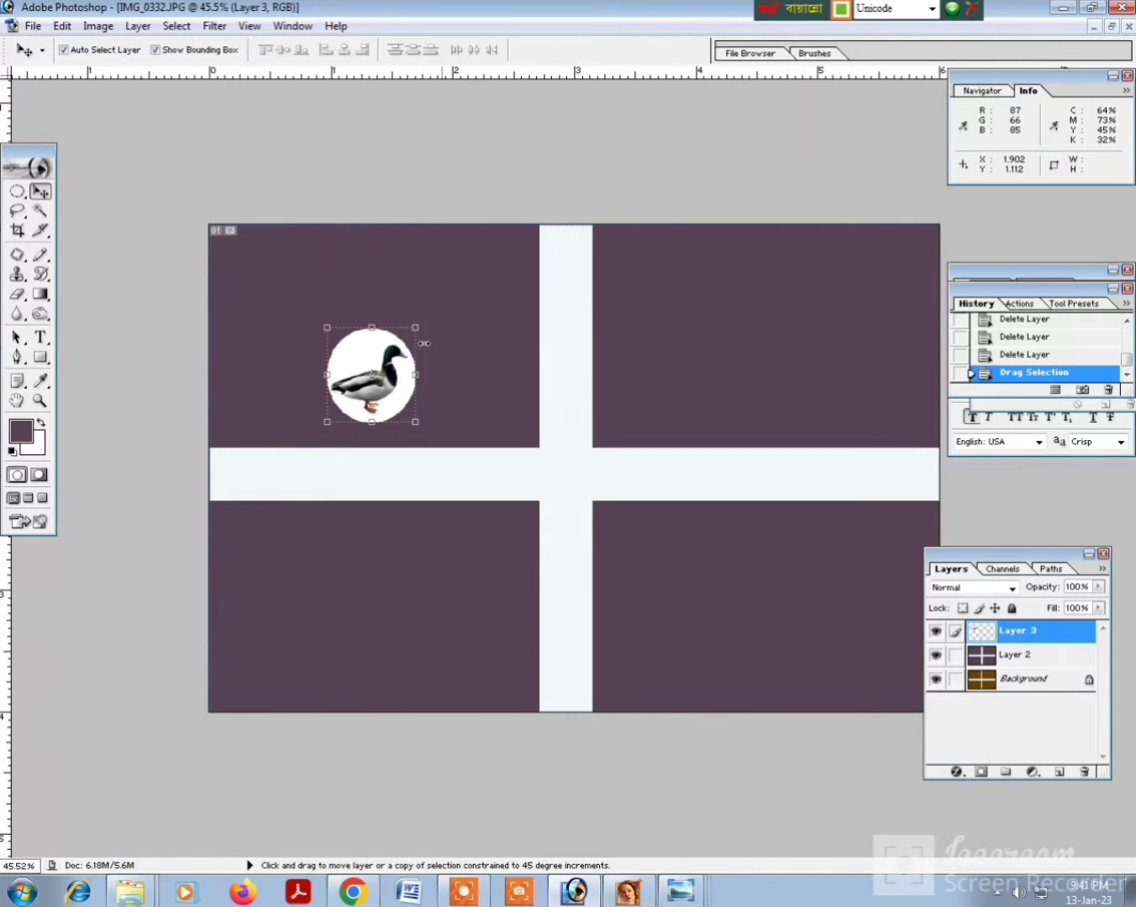
- Enlarge the duck oval proportionally about its center and move it up inside the upper-left panel
{"action": "left_click_drag", "start_coordinate": [417, 326], "coordinate": [435, 313]}
{"action": "left_click_drag", "start_coordinate": [468, 292], "coordinate": [464, 292]}
{"action": "key", "text": "Return"}
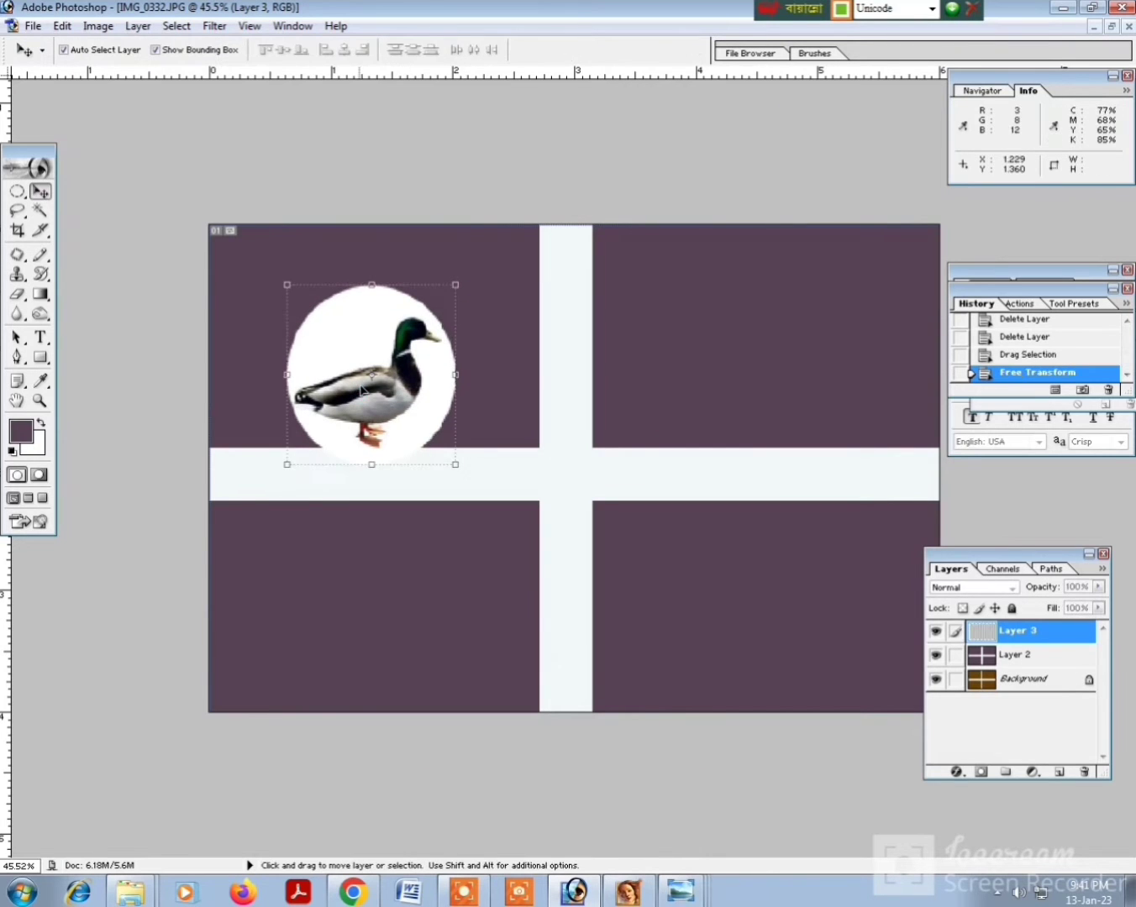
{"action": "left_click_drag", "start_coordinate": [361, 389], "coordinate": [361, 362]}
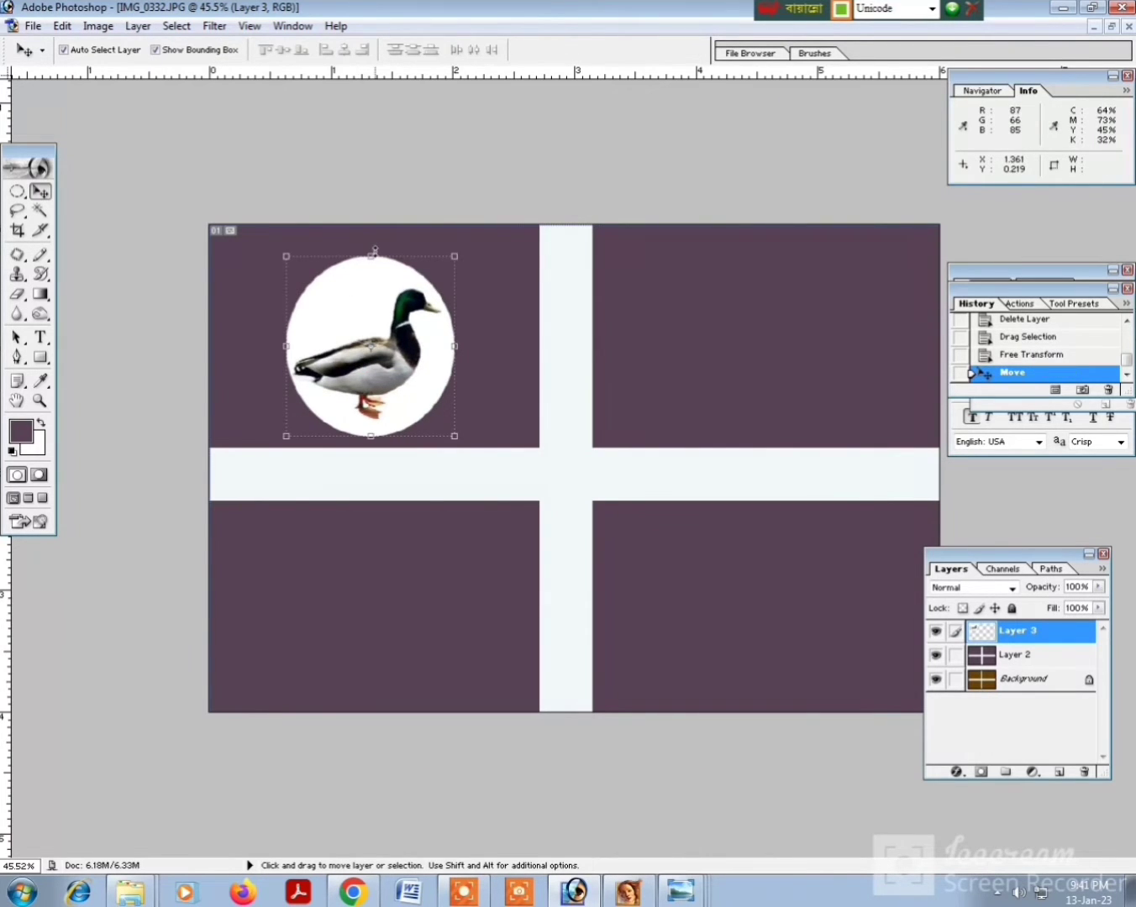
- Scale the duck oval to 110.6% width and 101.0% height, and move it up clear of the white band
{"action": "key", "text": "ctrl+t"}
{"action": "left_click_drag", "start_coordinate": [371, 257], "coordinate": [371, 270]}
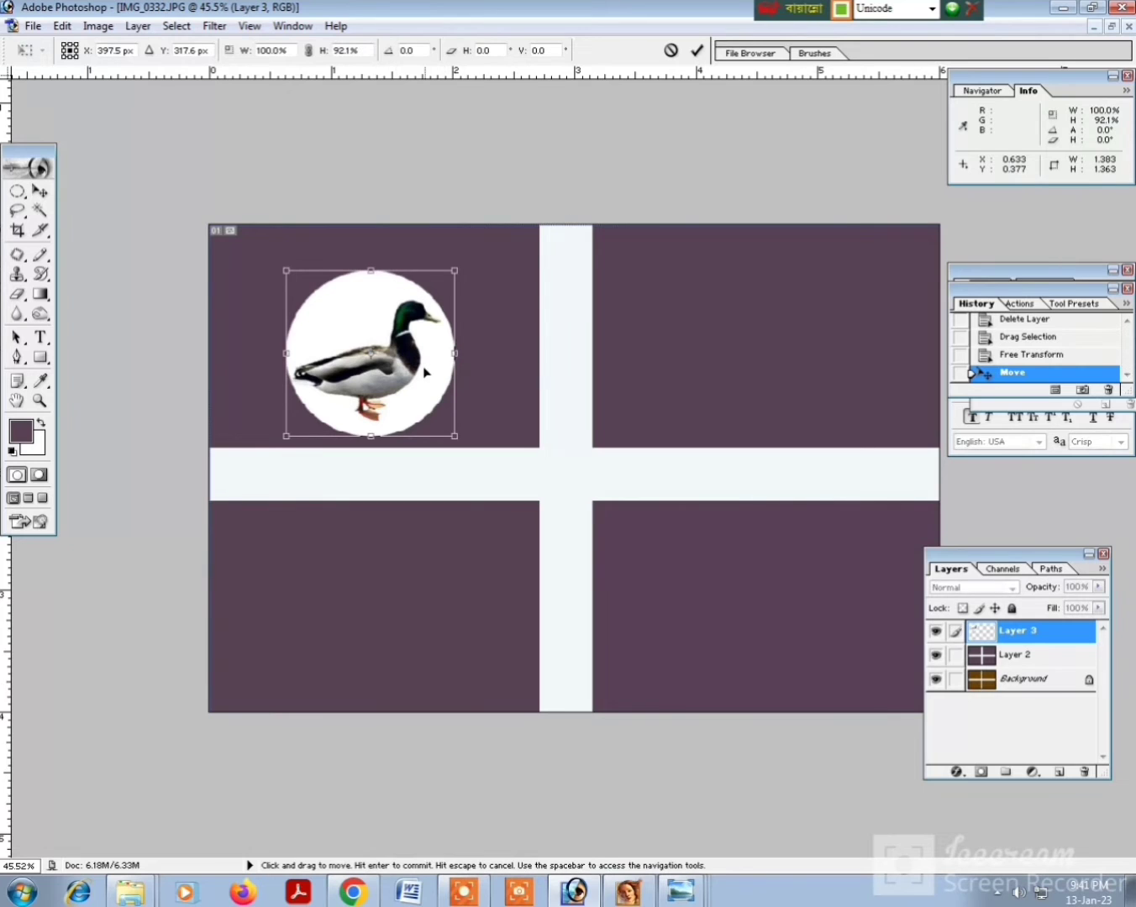
{"action": "left_click_drag", "start_coordinate": [454, 435], "coordinate": [464, 444]}
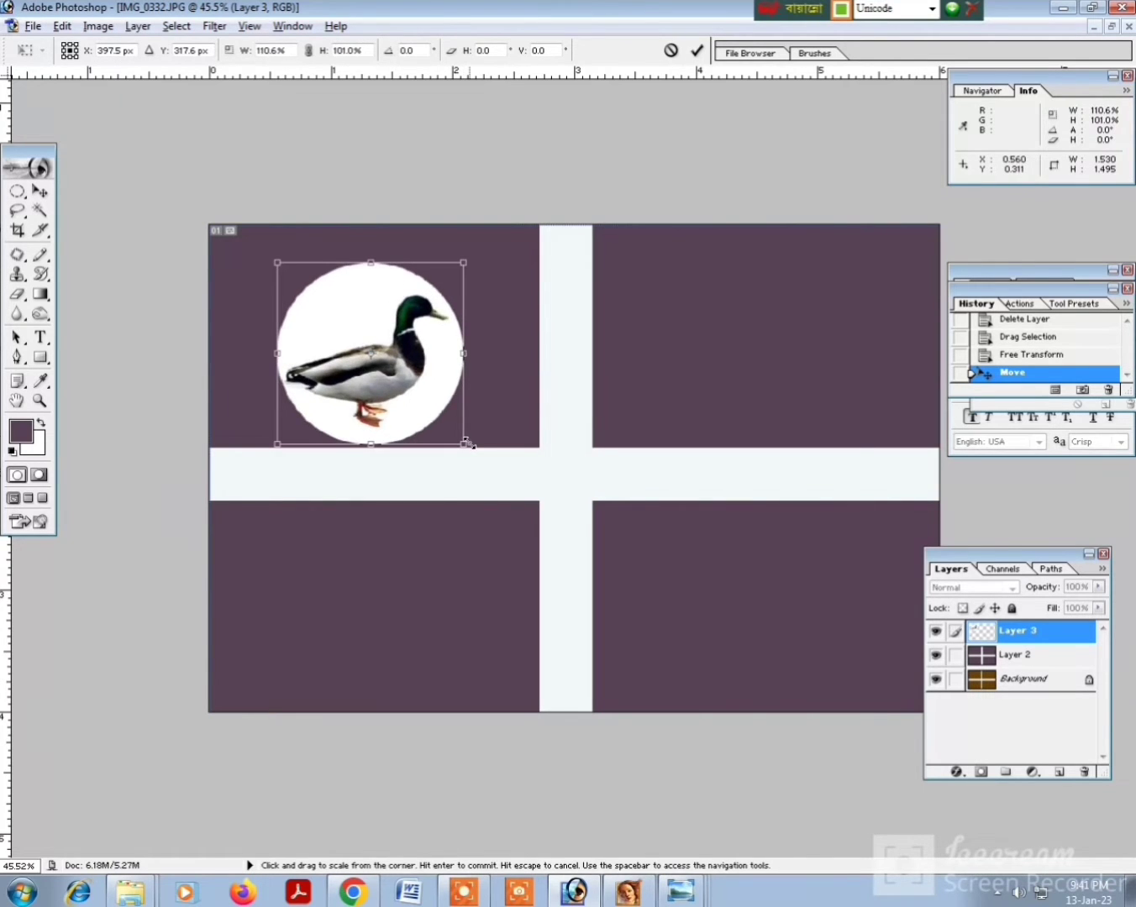
{"action": "key", "text": "Return"}
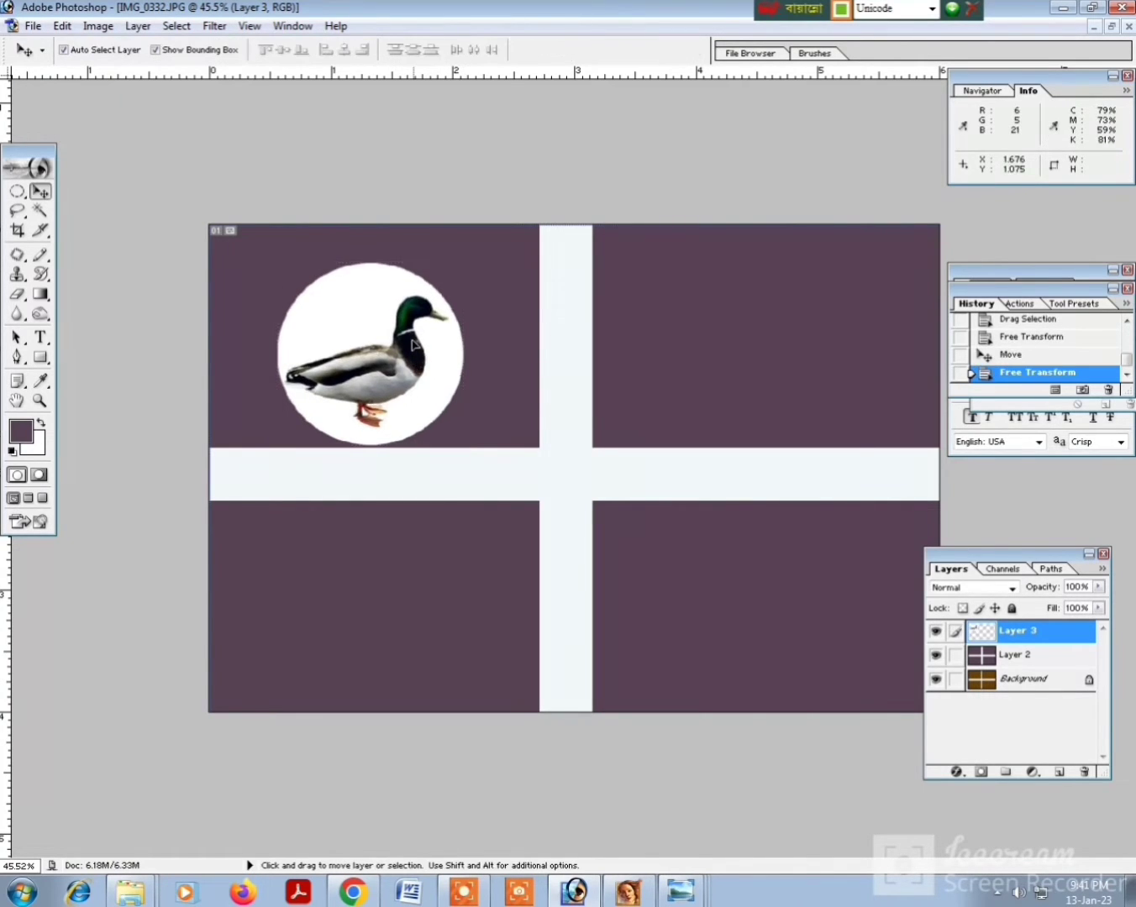
{"action": "left_click_drag", "start_coordinate": [413, 357], "coordinate": [411, 338]}
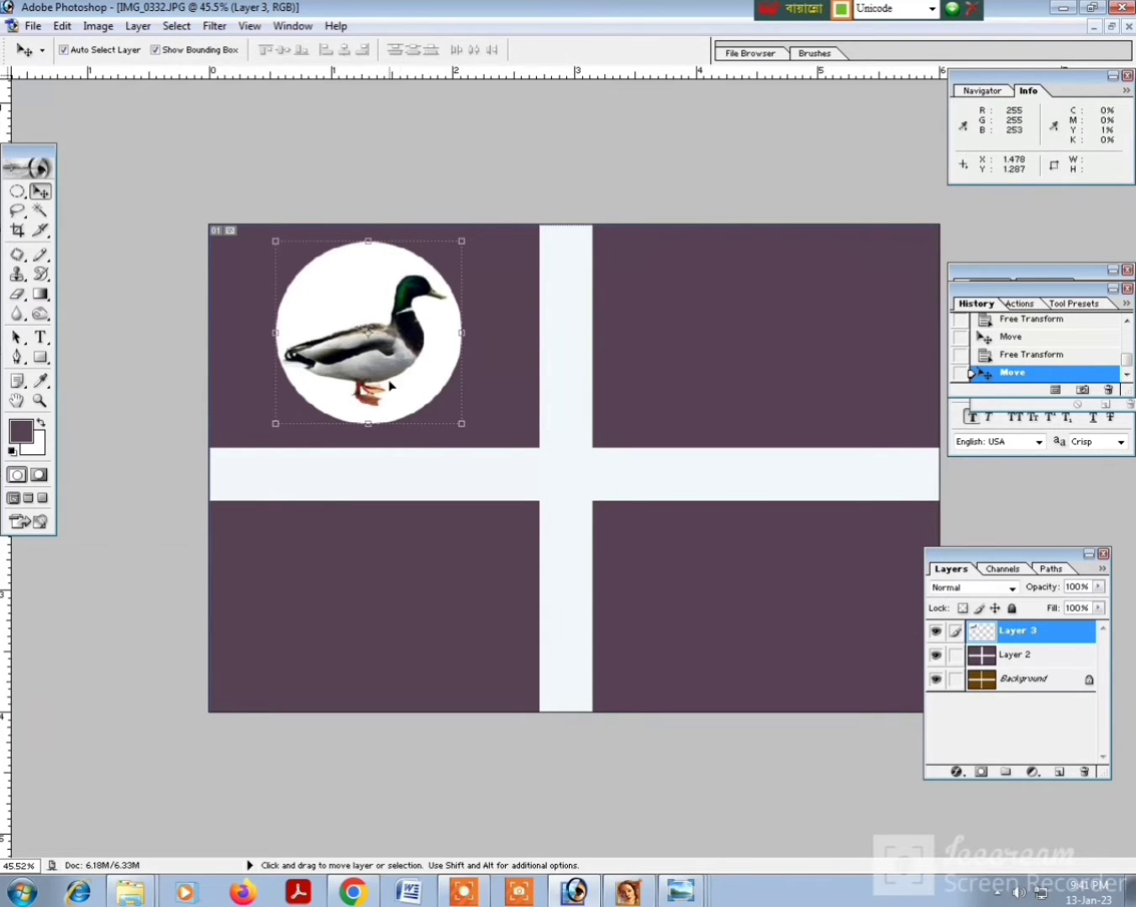
- Add a red outside Stroke layer style of 13 px to the duck oval
{"action": "left_click", "coordinate": [138, 26]}
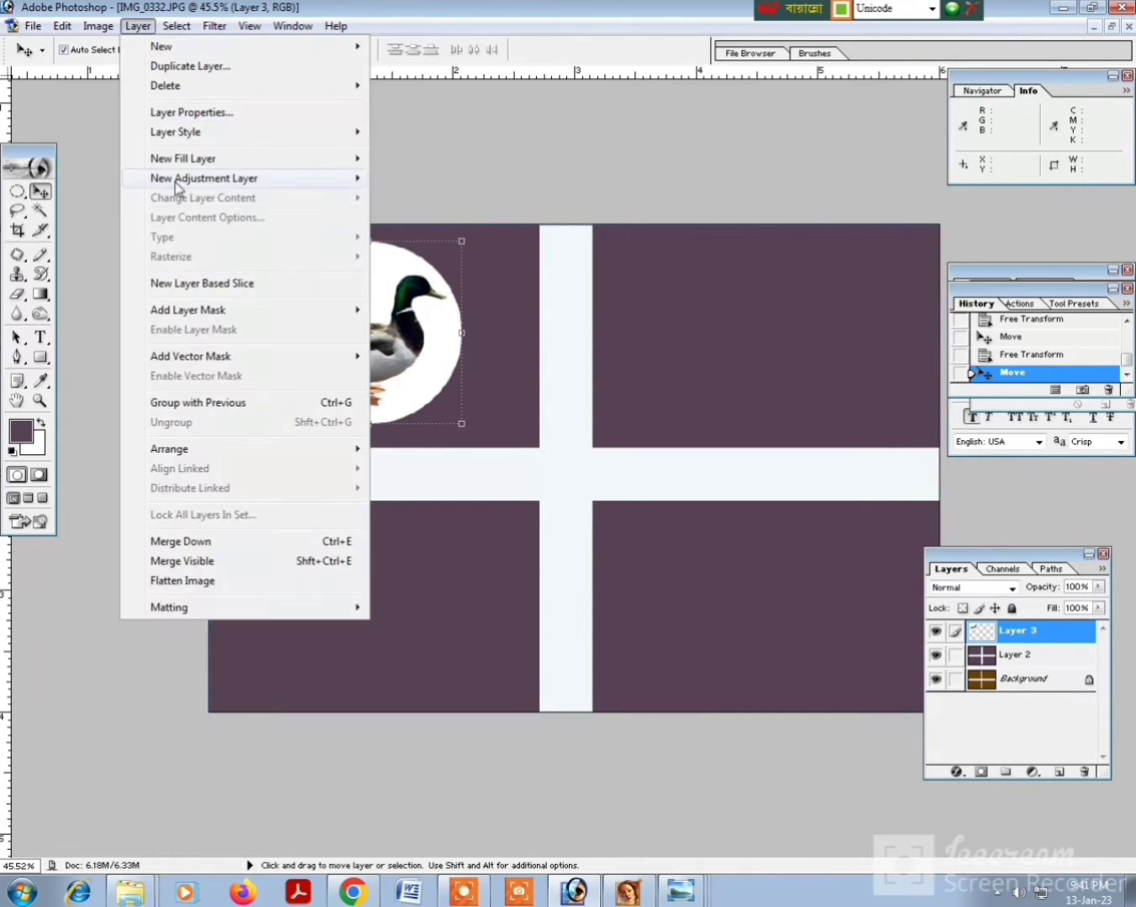
{"action": "mouse_move", "coordinate": [185, 132]}
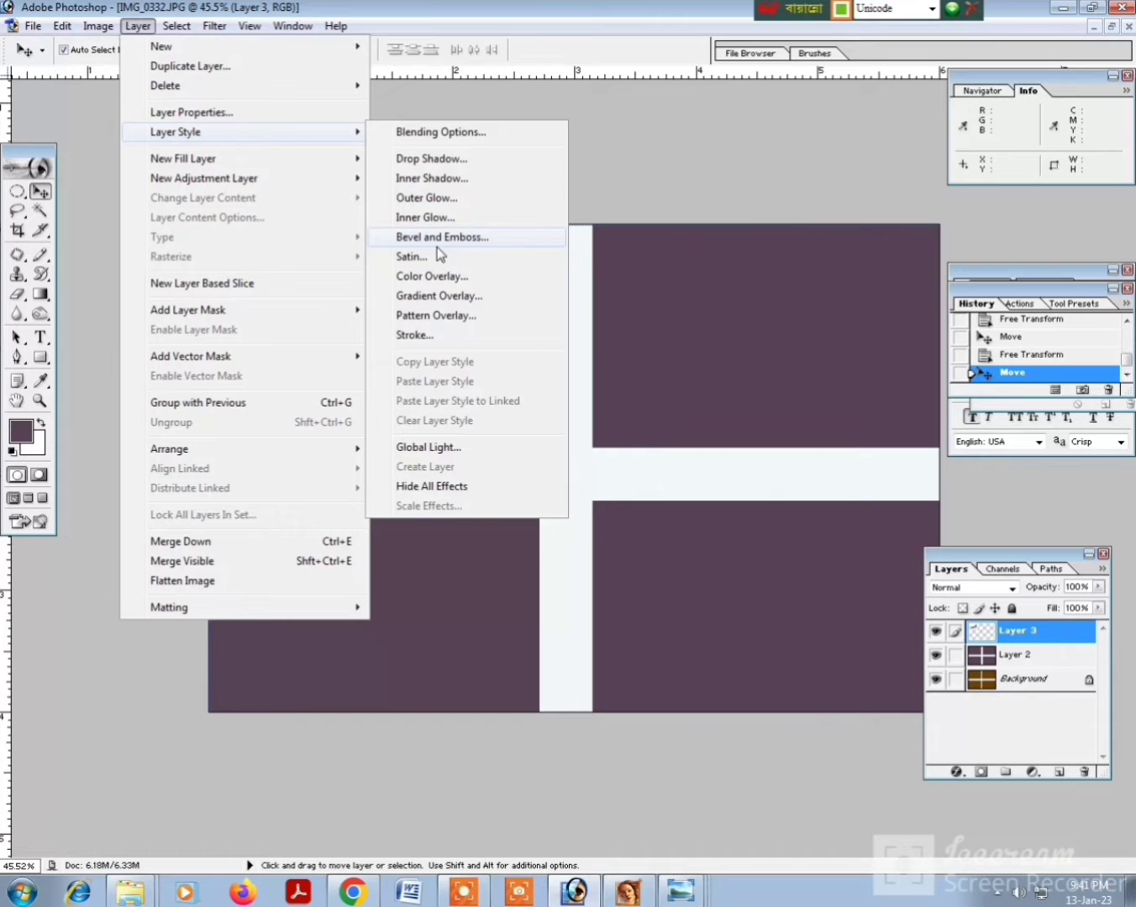
{"action": "left_click", "coordinate": [412, 334]}
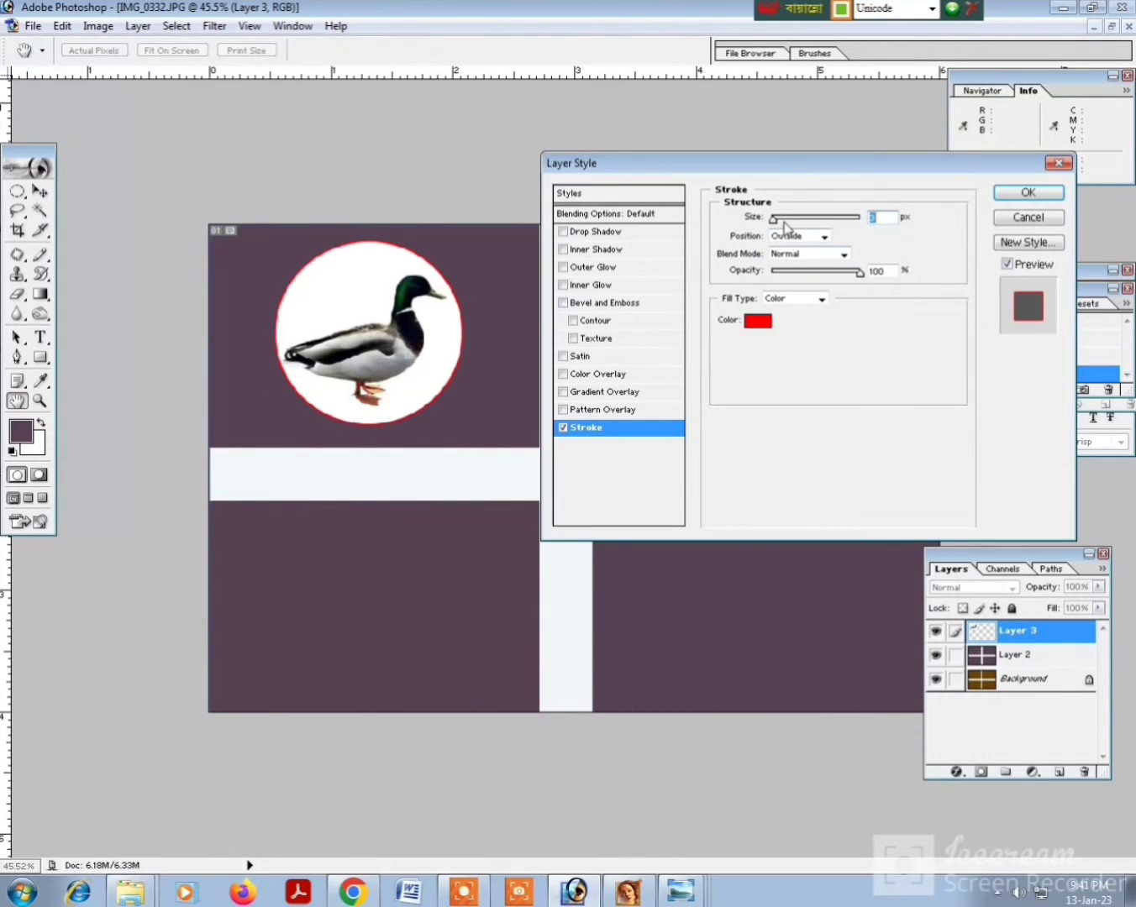
{"action": "left_click", "coordinate": [781, 220]}
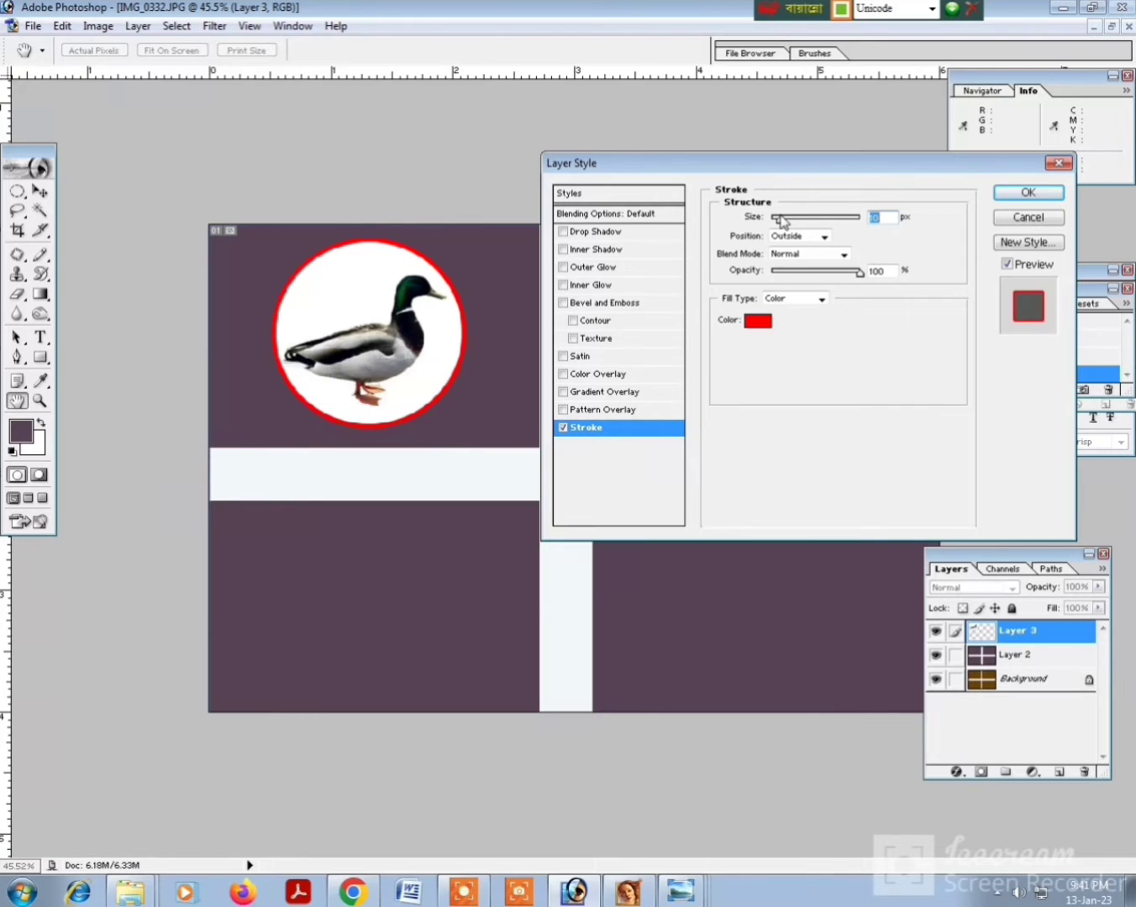
{"action": "left_click_drag", "start_coordinate": [781, 221], "coordinate": [782, 227]}
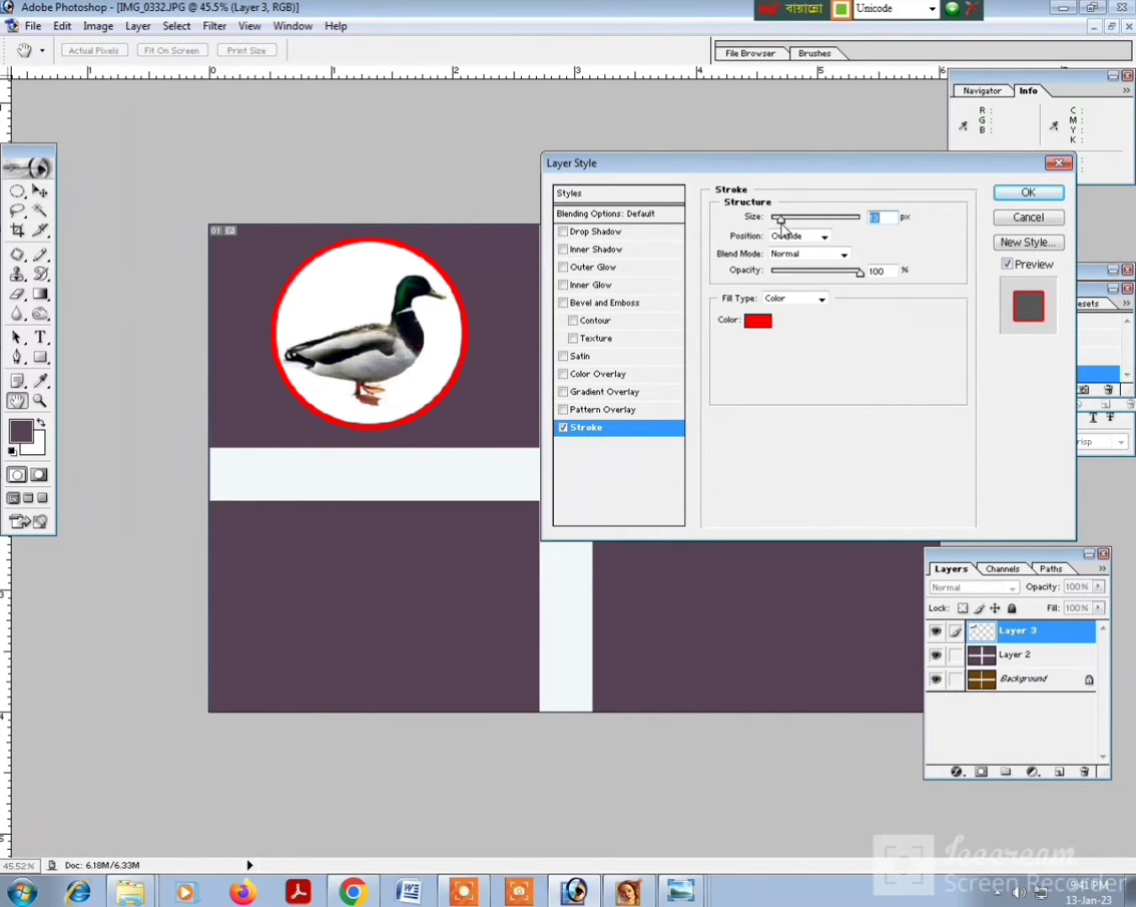
{"action": "key", "text": "Return"}
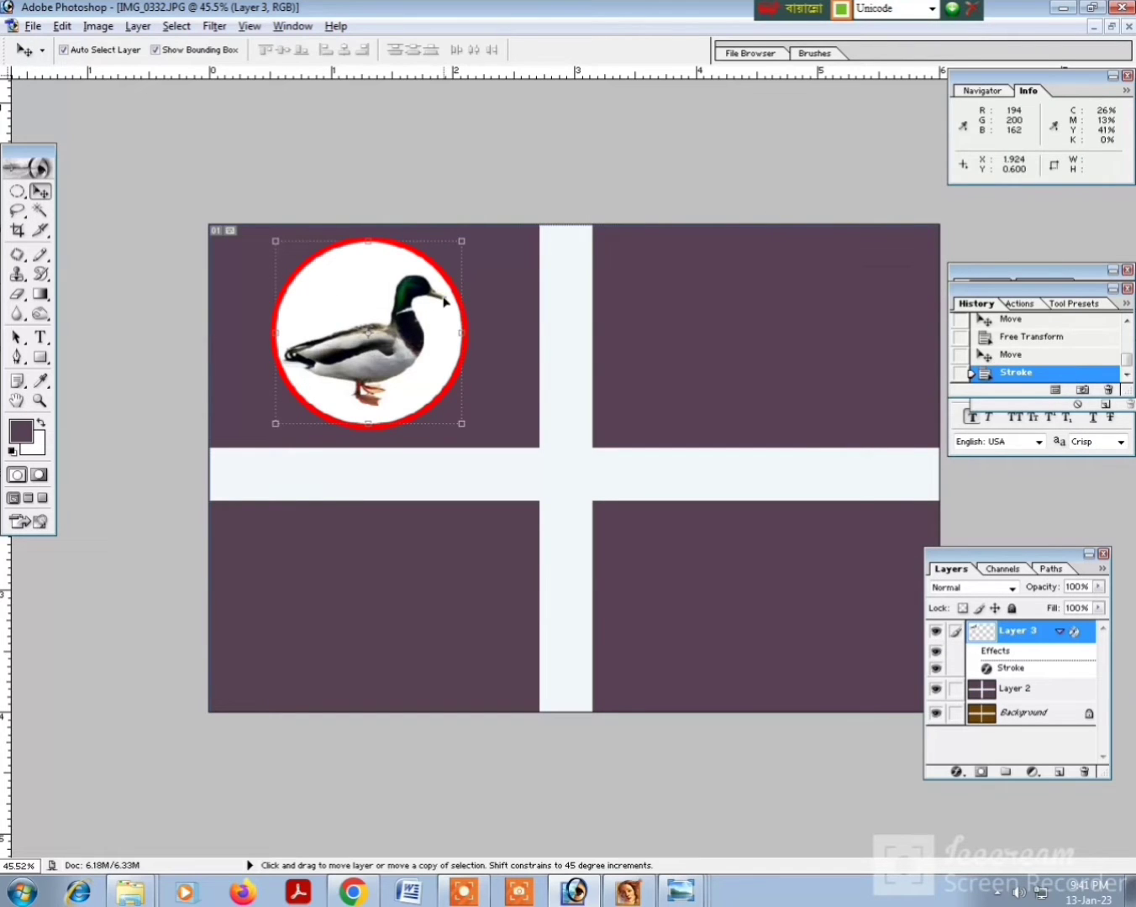
- Copy the red-bordered duck oval into the upper-right, lower-right and lower-left panels
{"action": "left_click_drag", "start_coordinate": [447, 303], "coordinate": [792, 558]}
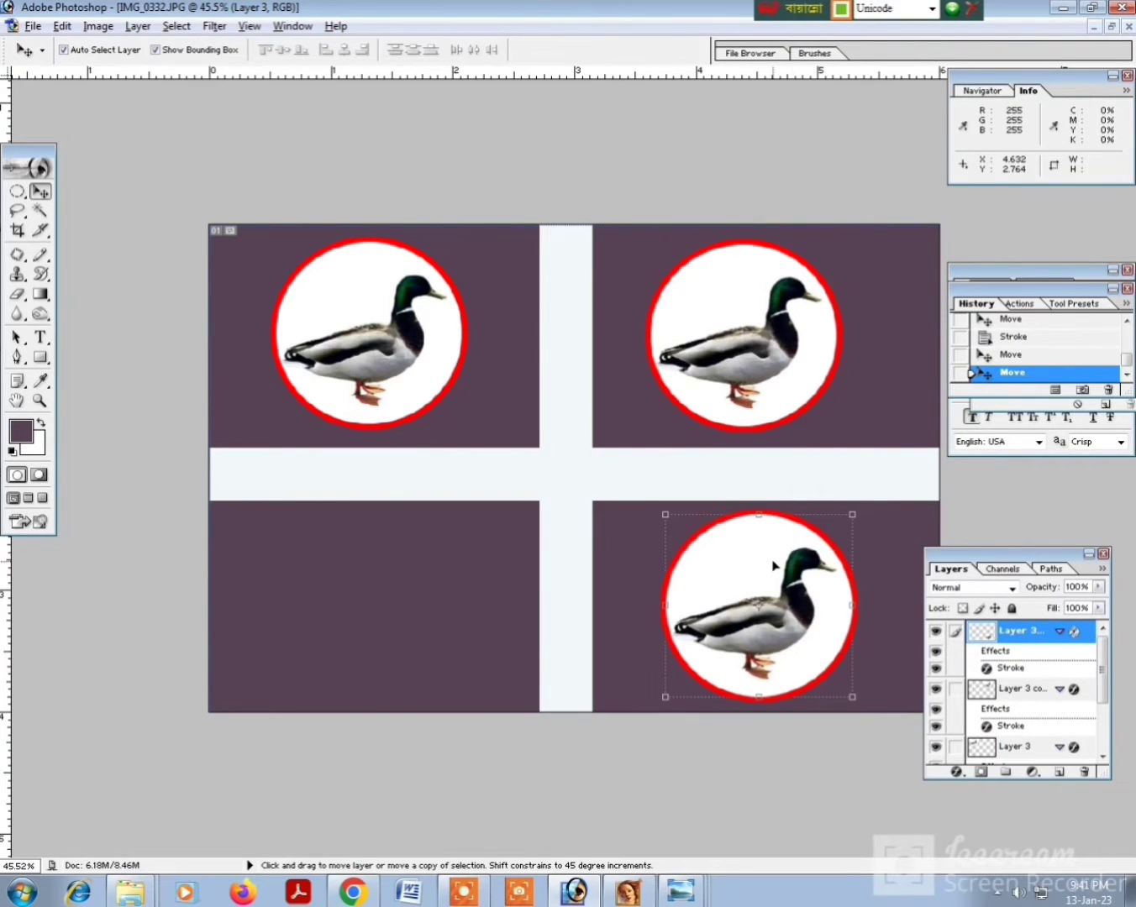
{"action": "left_click_drag", "start_coordinate": [380, 323], "coordinate": [386, 598]}
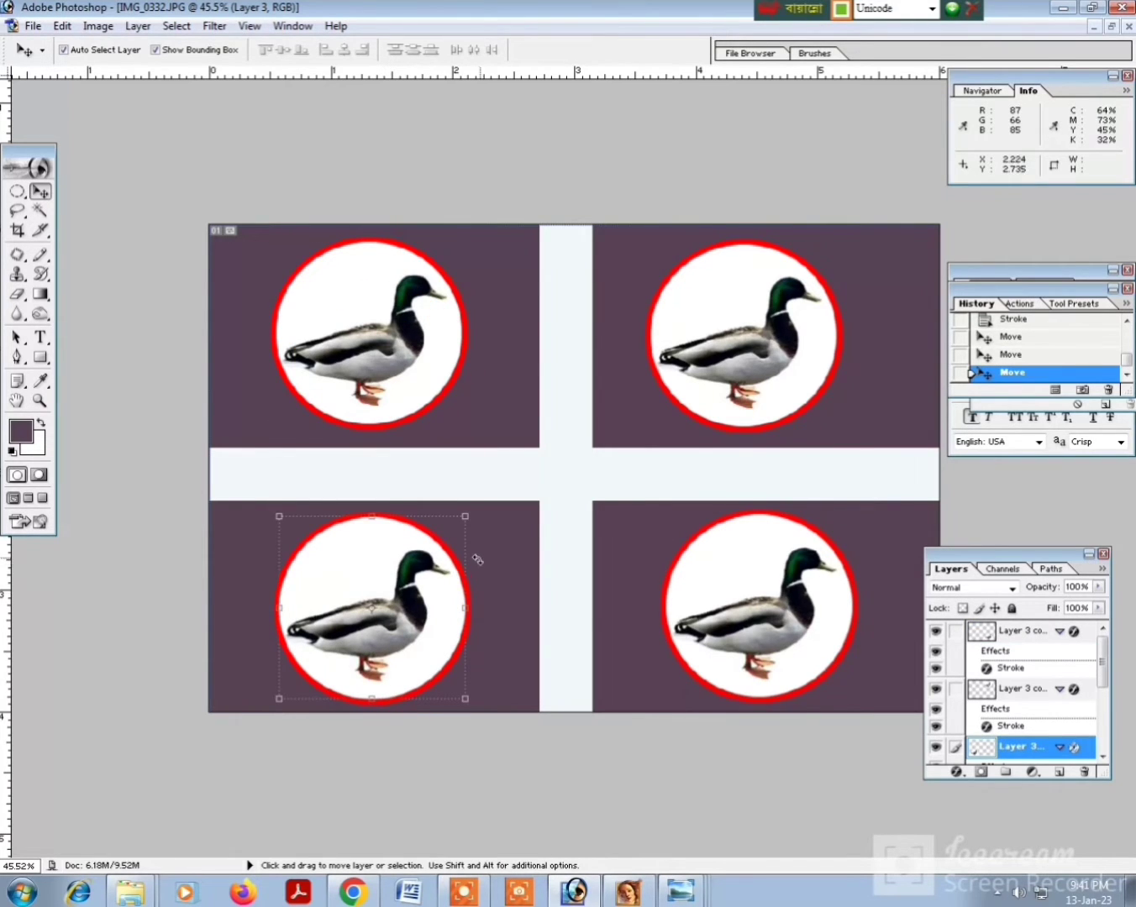
{"action": "left_click", "coordinate": [790, 461]}
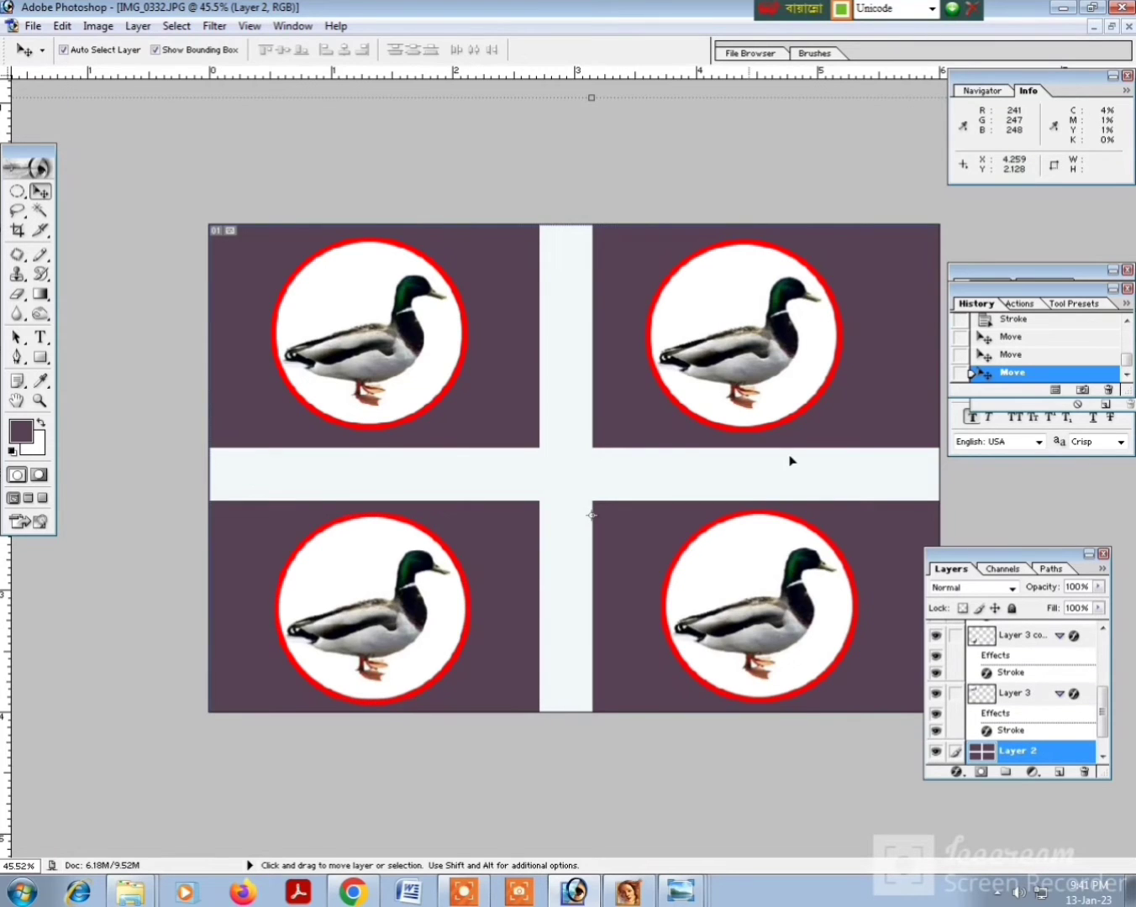
{"action": "left_click", "coordinate": [429, 344]}
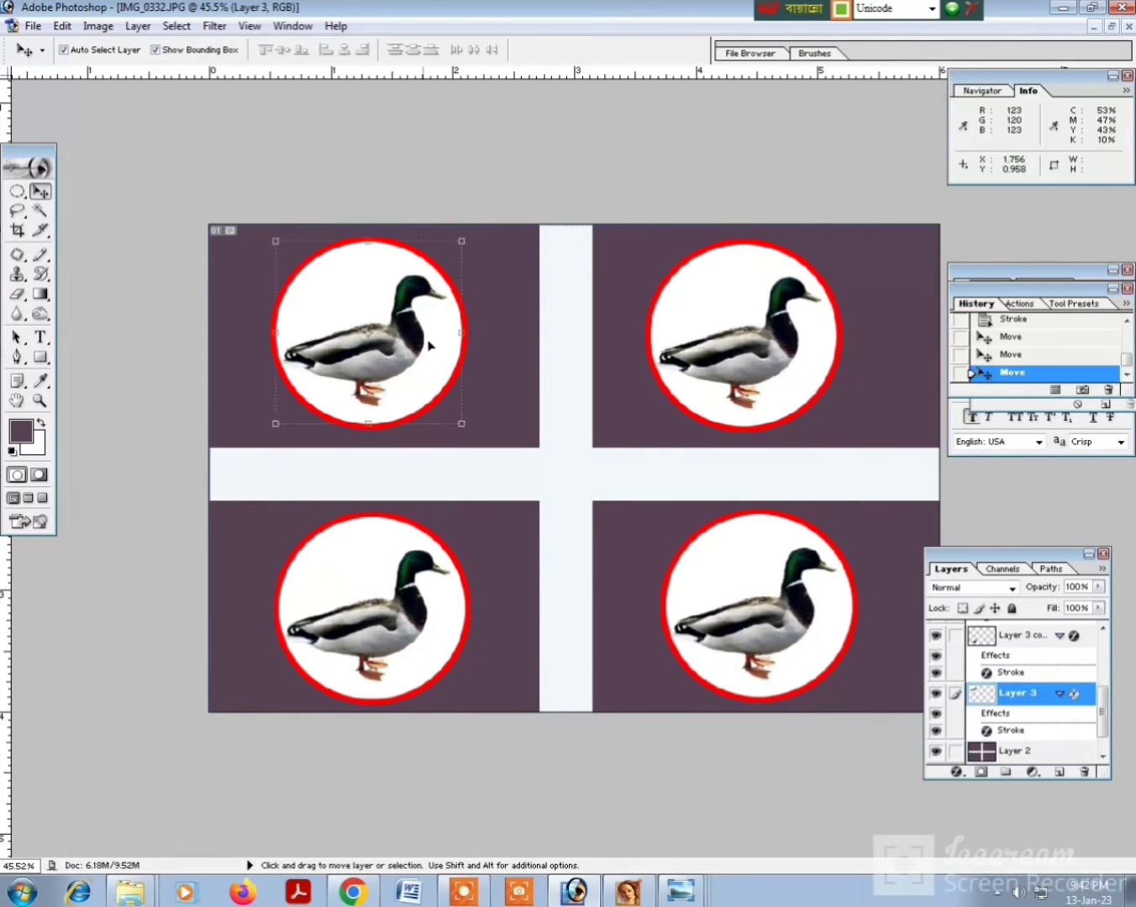
{"action": "left_click", "coordinate": [606, 603]}
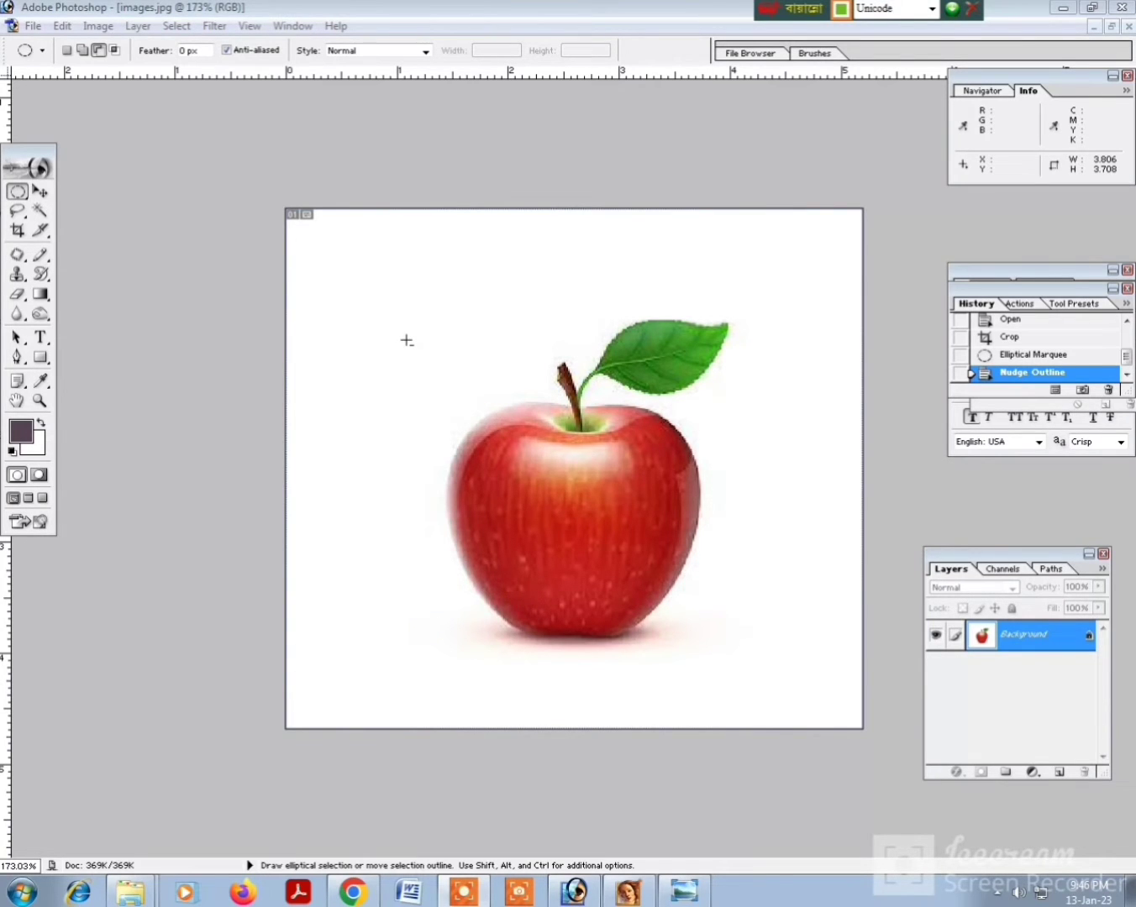
- Copy the elliptical apple selection from images.jpg into the upper-left panel of IMG_0332.JPG and maximize the layout
{"action": "left_click", "coordinate": [420, 280]}
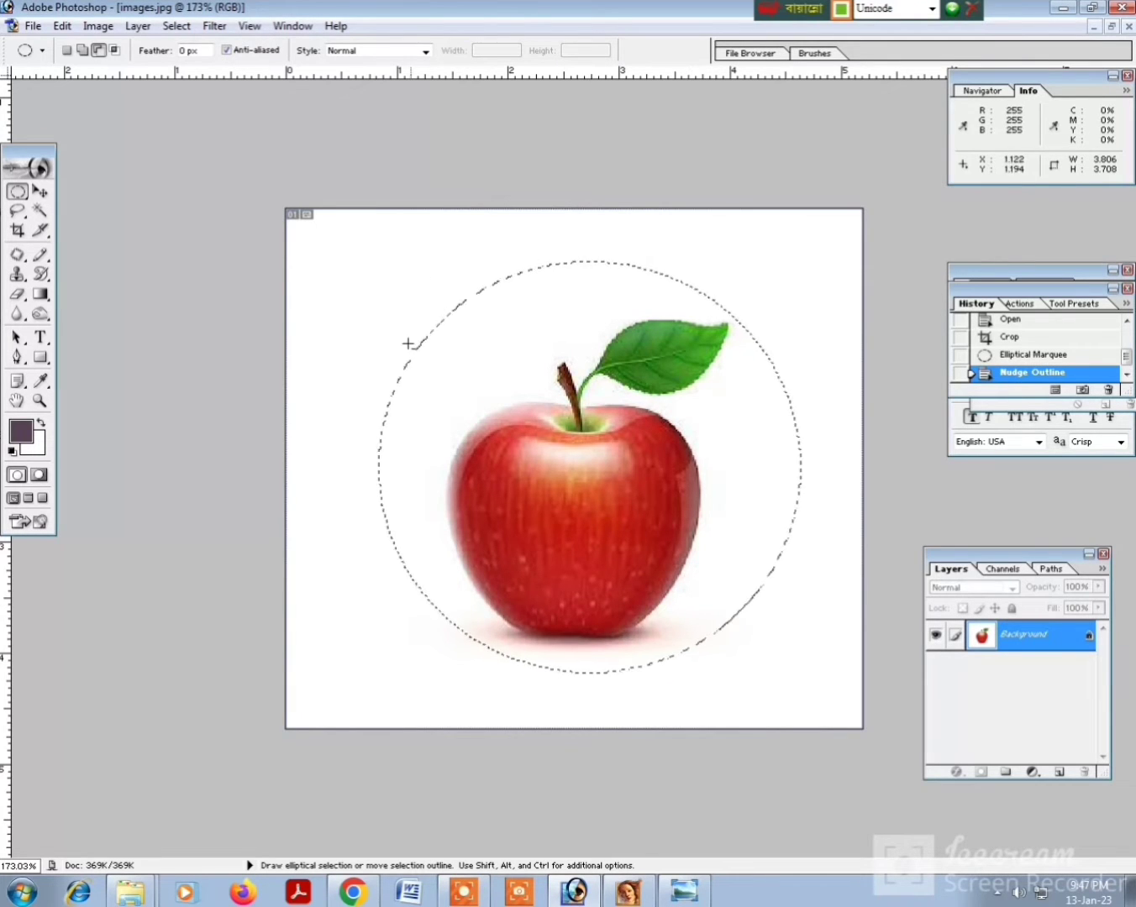
{"action": "left_click", "coordinate": [1112, 28]}
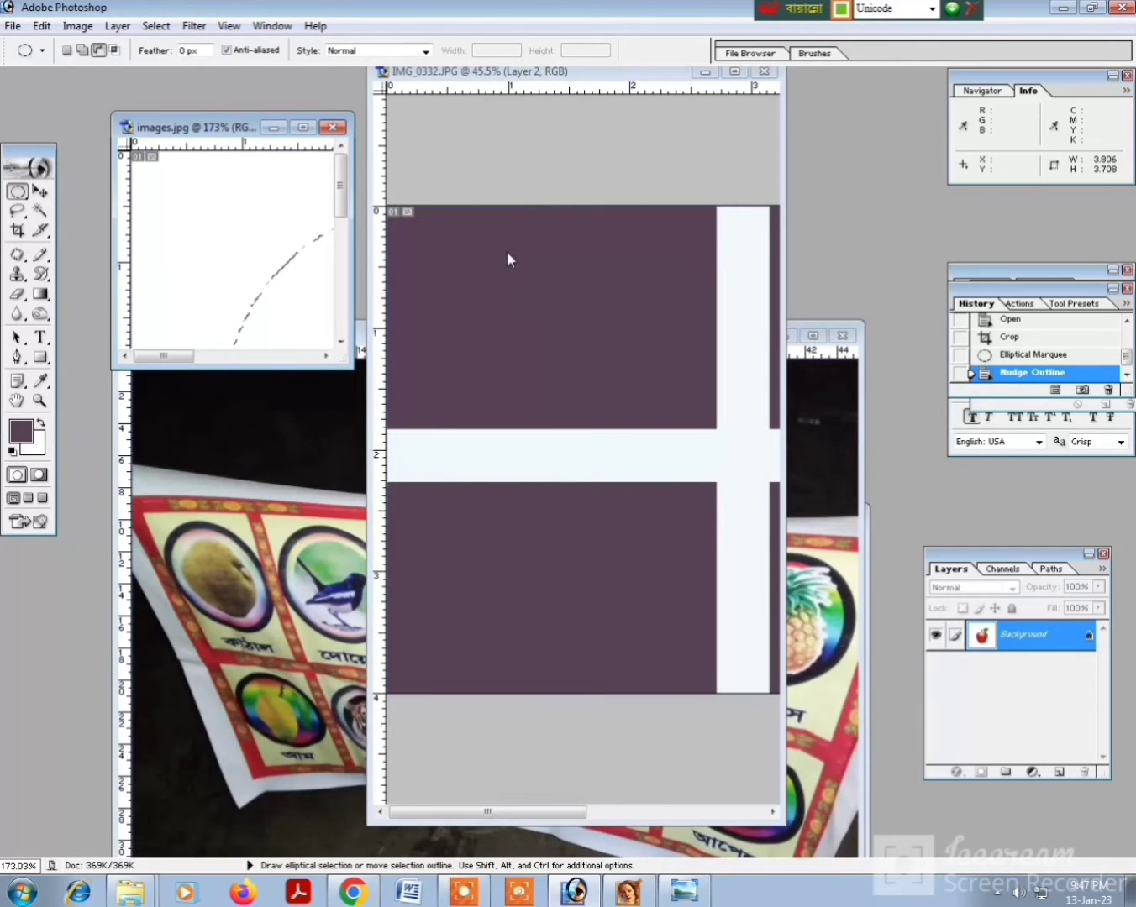
{"action": "left_click", "coordinate": [39, 191]}
{"action": "left_click_drag", "start_coordinate": [304, 299], "coordinate": [572, 303]}
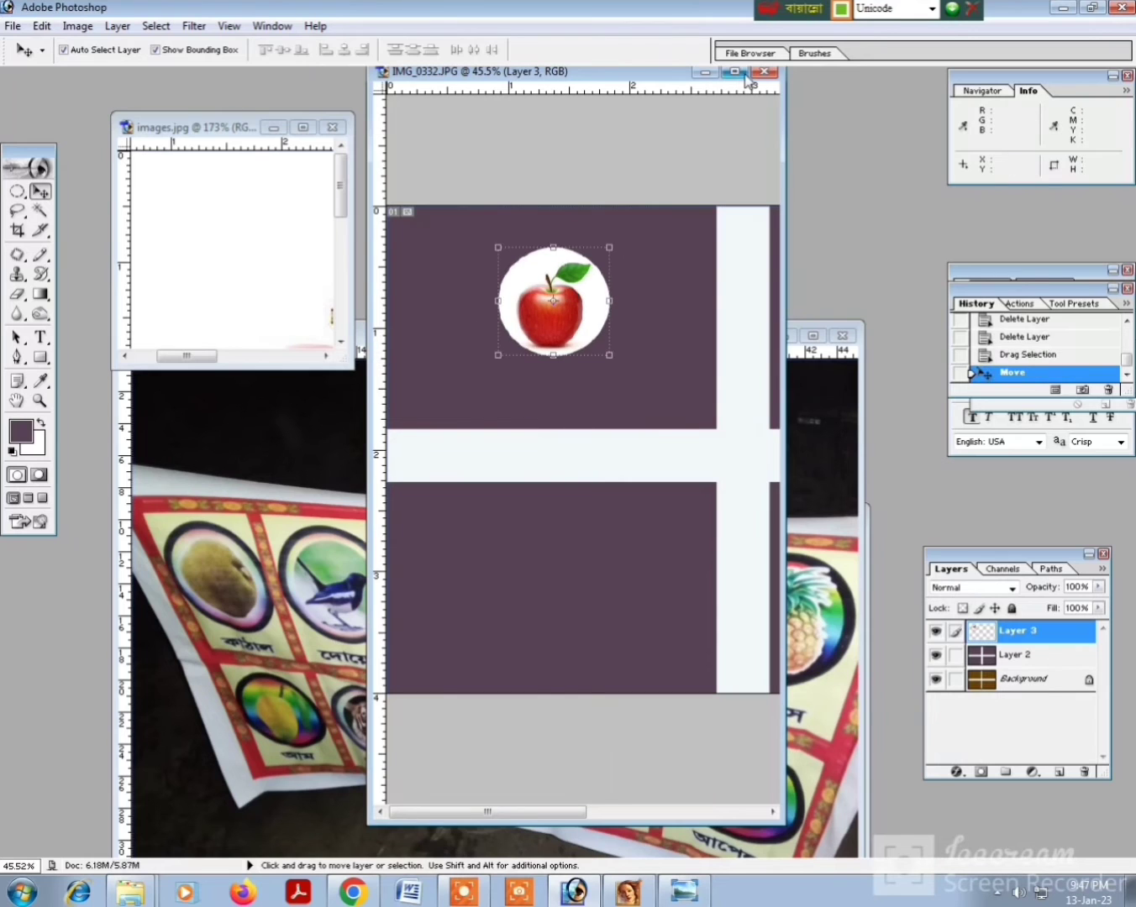
{"action": "left_click", "coordinate": [736, 72]}
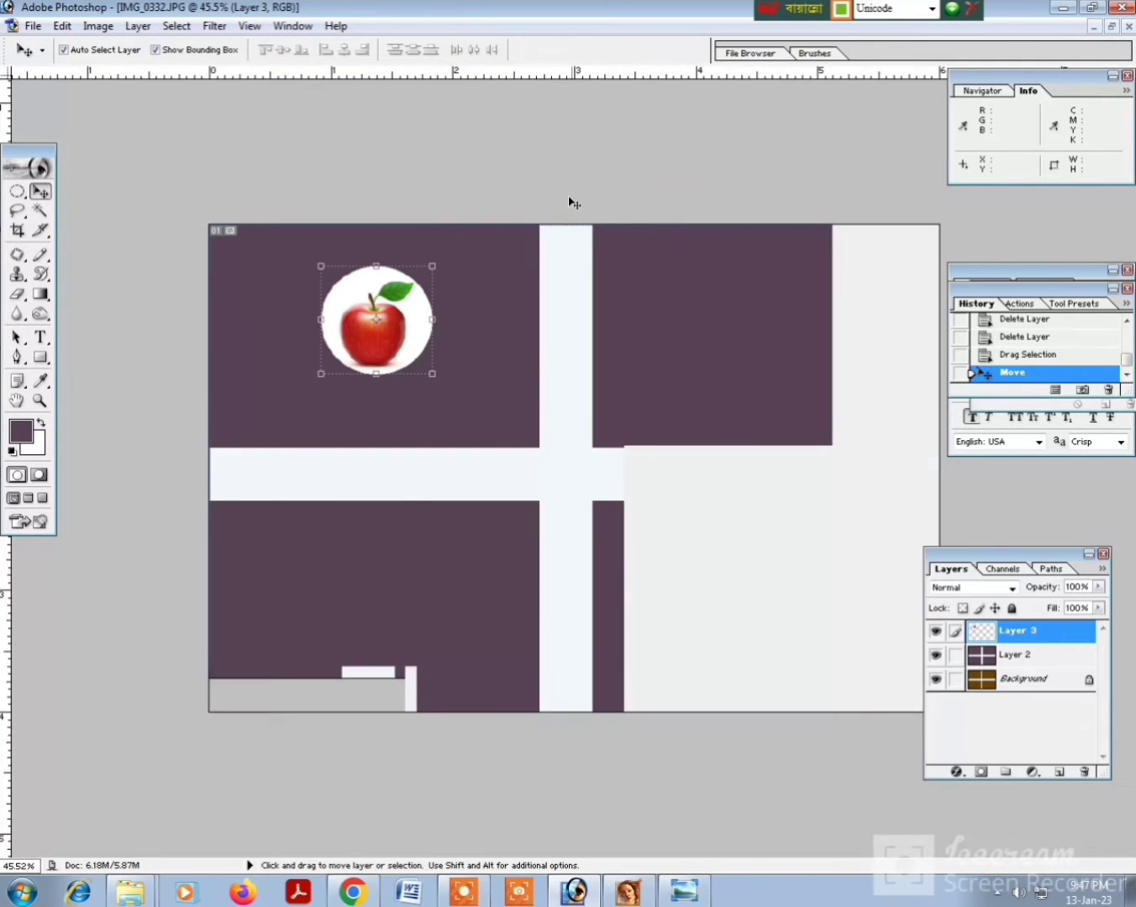
- Enlarge the apple oval proportionally about its center, first to 143.7% and again to 105.9%
{"action": "key", "text": "ctrl+0"}
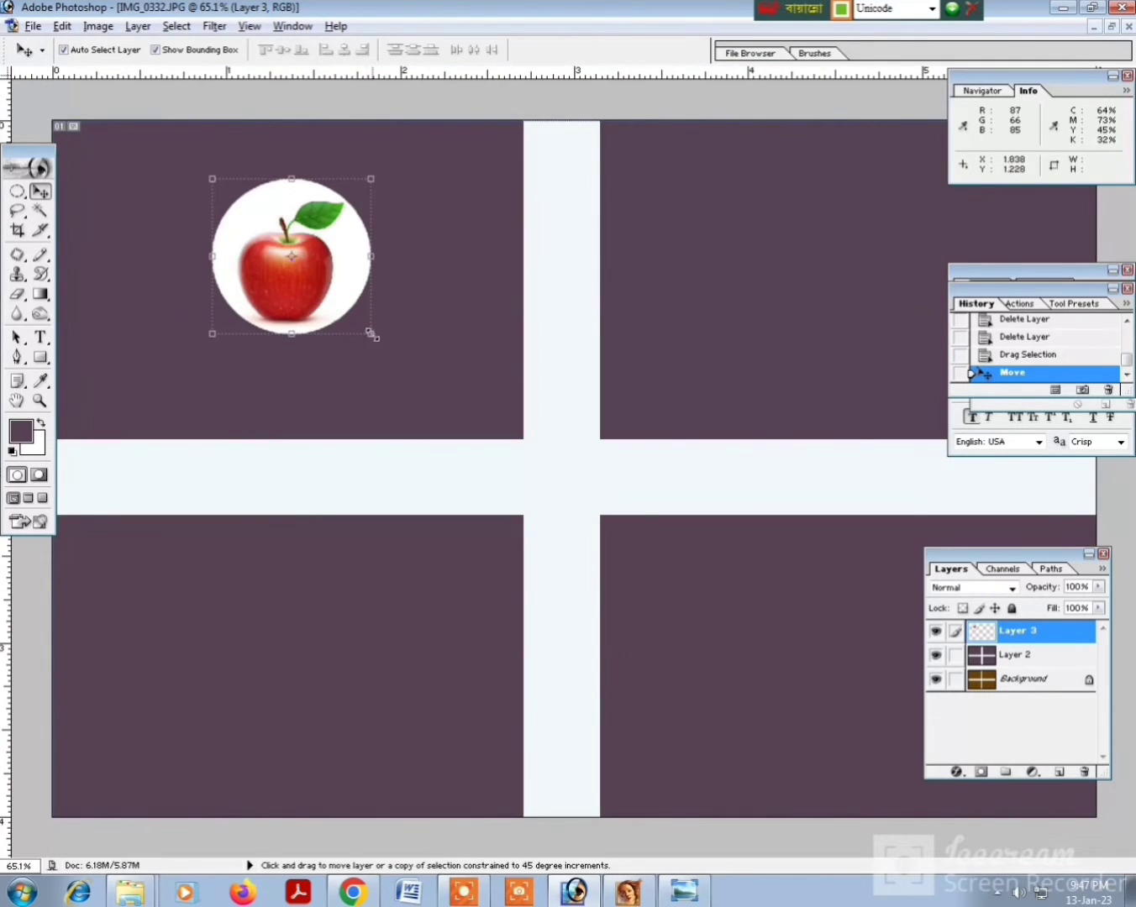
{"action": "left_click_drag", "start_coordinate": [370, 334], "coordinate": [406, 371]}
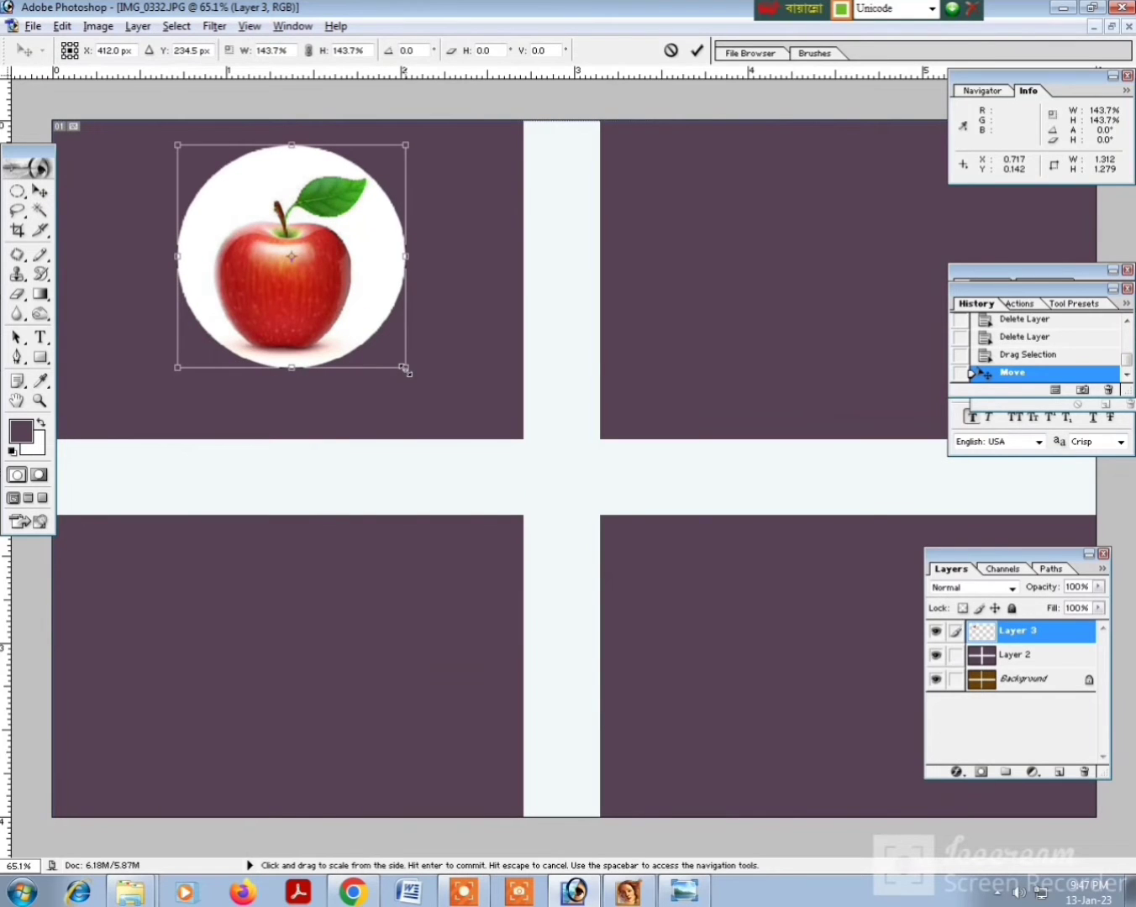
{"action": "key", "text": "Return"}
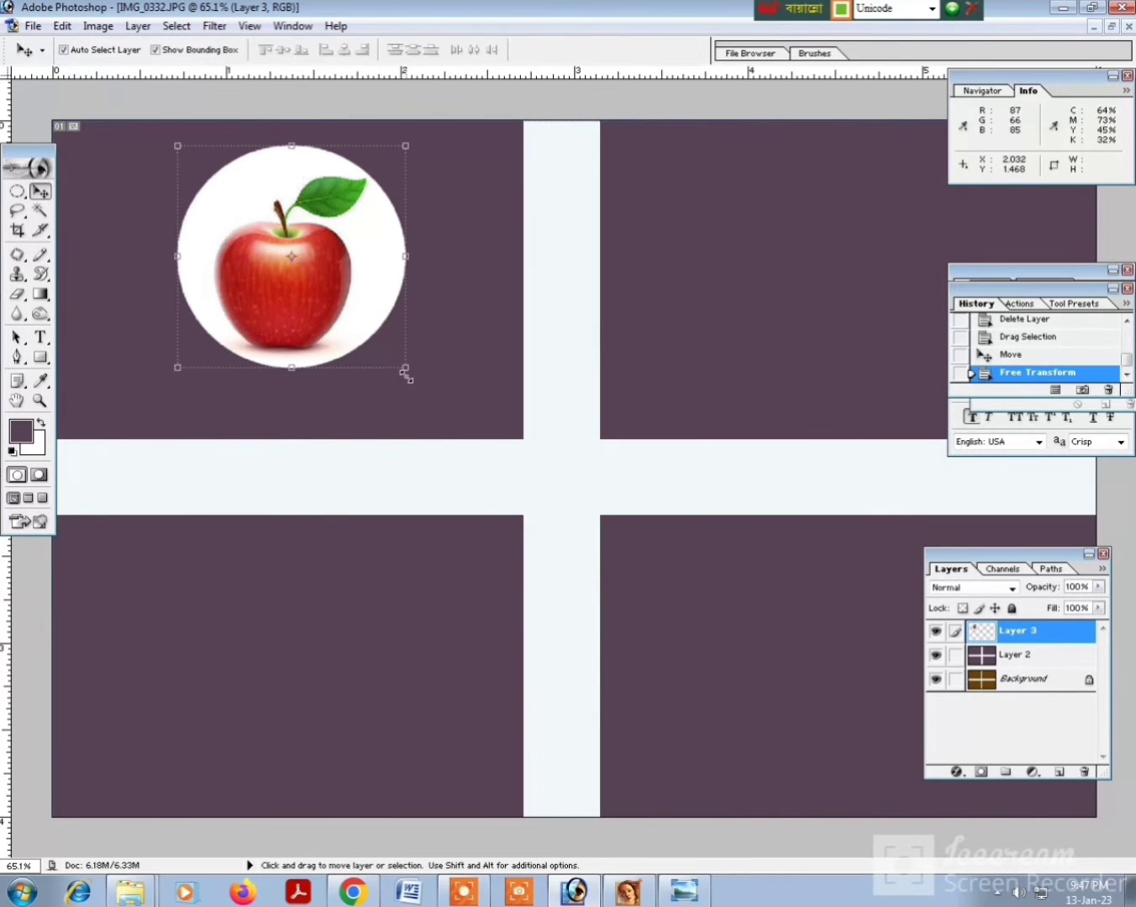
{"action": "mouse_move", "coordinate": [404, 372]}
{"action": "left_mouse_down"}
{"action": "mouse_move", "coordinate": [418, 386]}
{"action": "mouse_move", "coordinate": [412, 376]}
{"action": "left_mouse_up"}
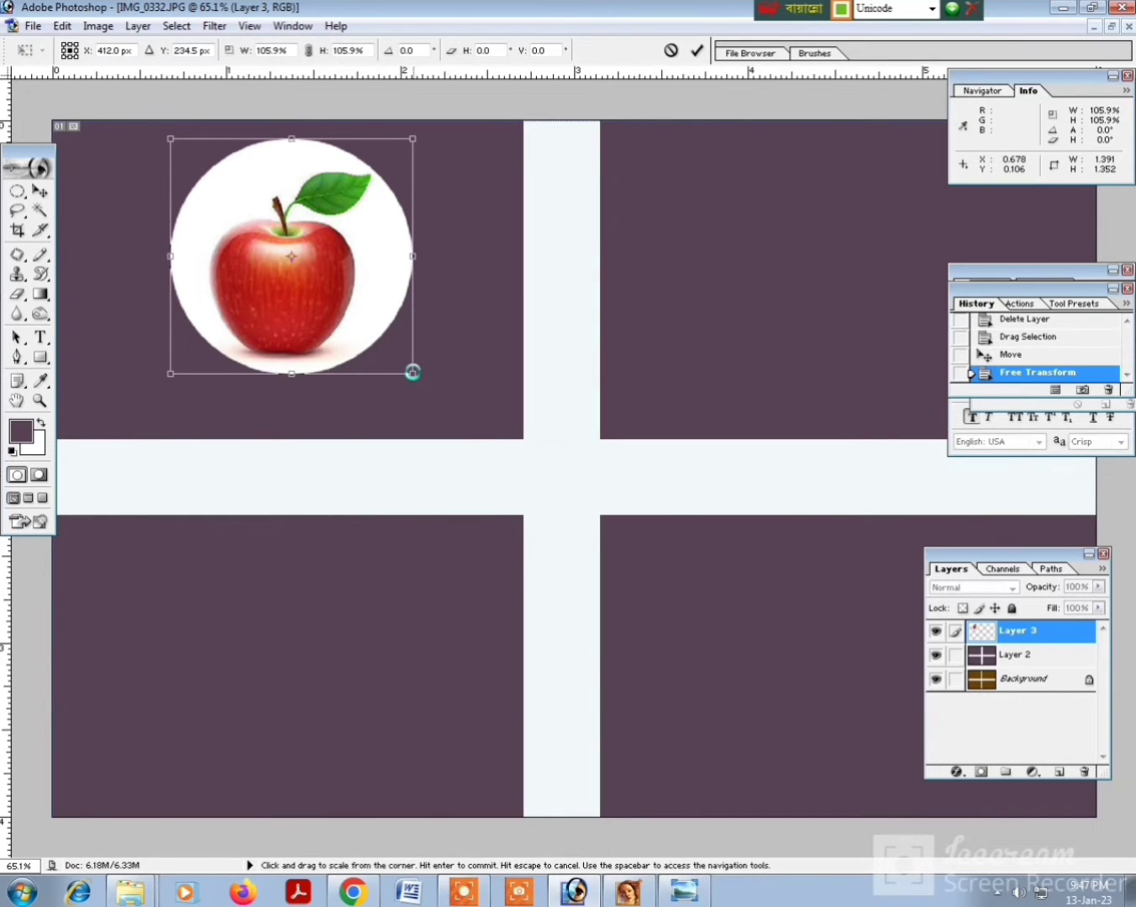
{"action": "key", "text": "Return"}
- Add a red outside Stroke layer style of 10 px to the apple oval
{"action": "left_click", "coordinate": [137, 26]}
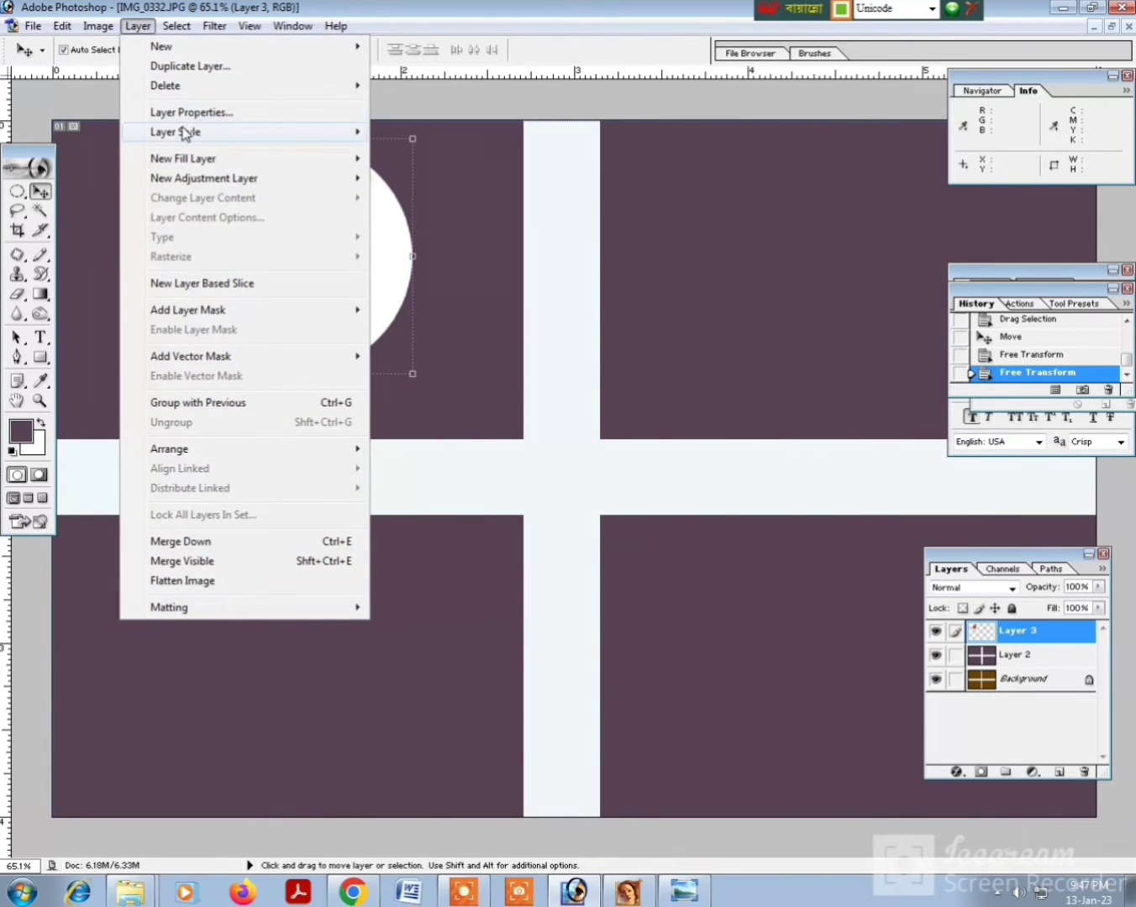
{"action": "mouse_move", "coordinate": [184, 134]}
{"action": "left_click", "coordinate": [420, 337]}
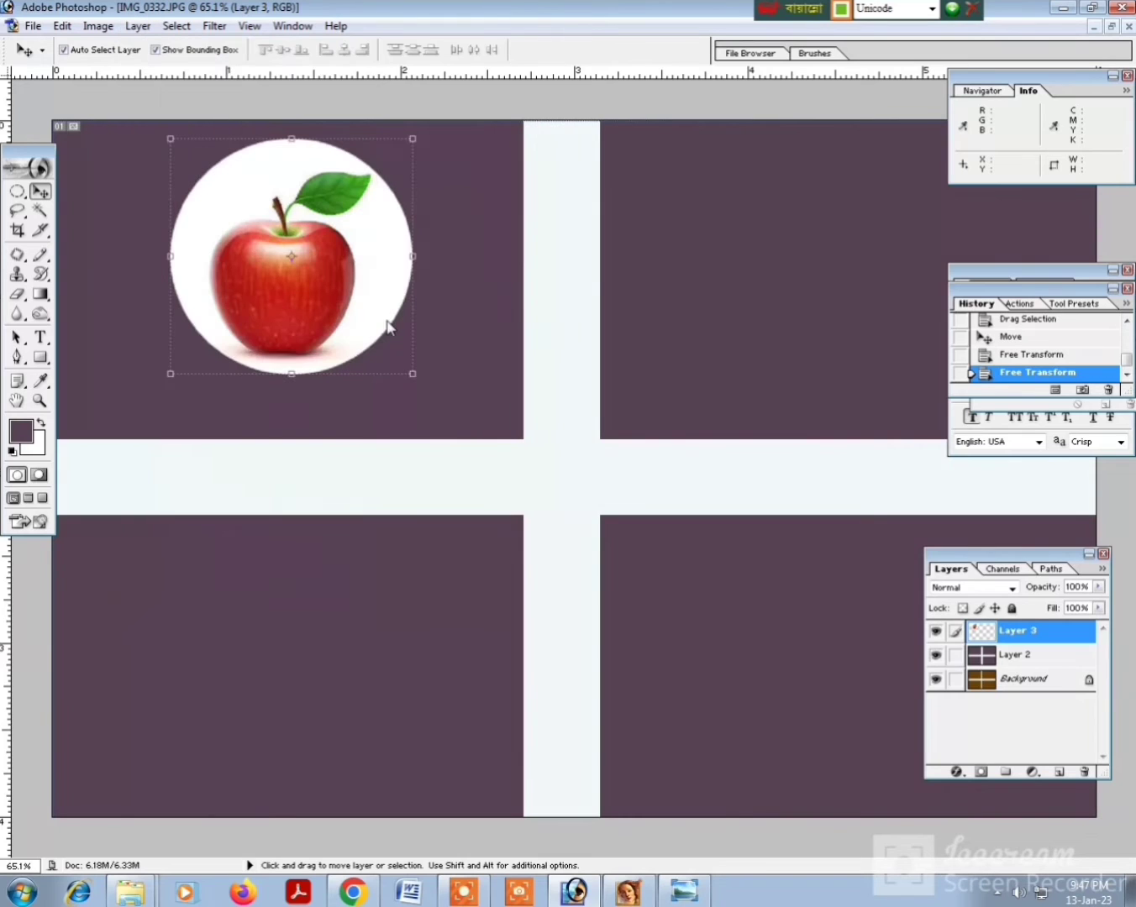
{"action": "key", "text": "h"}
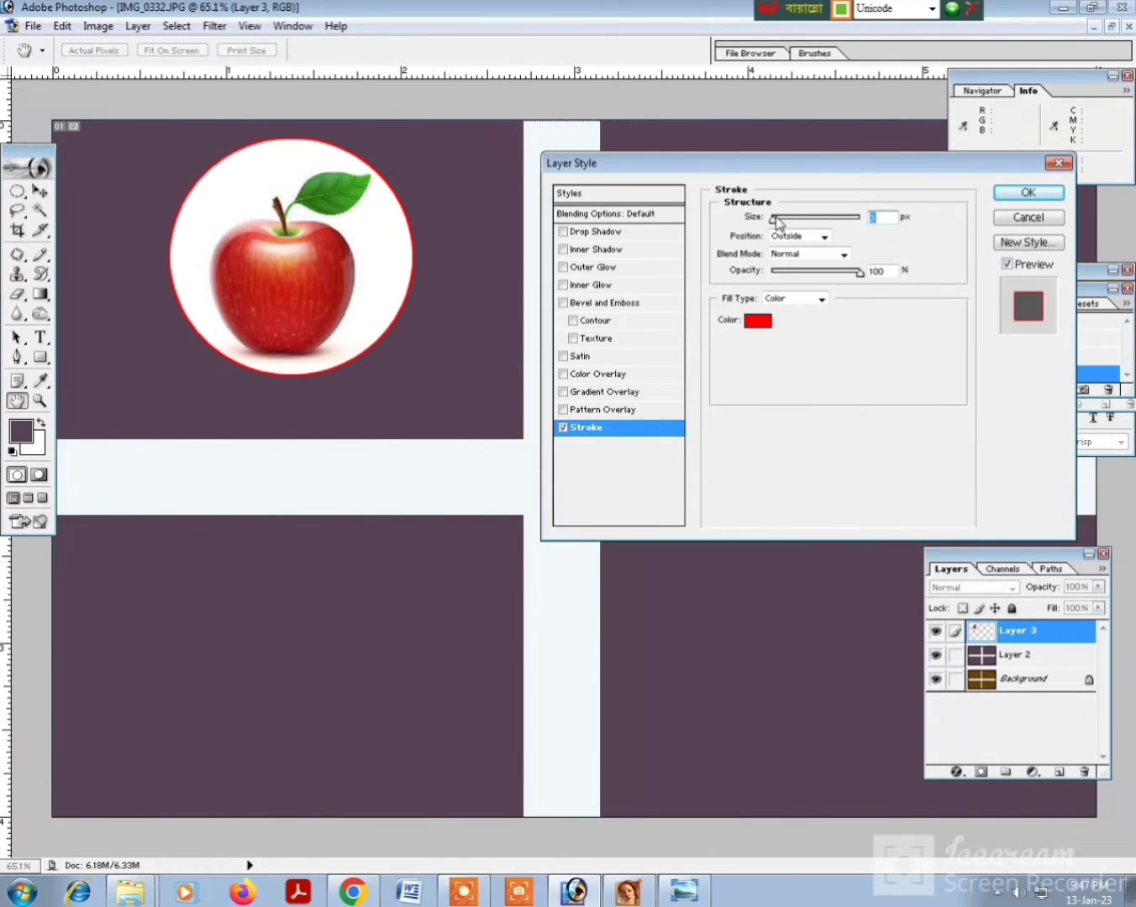
{"action": "left_click_drag", "start_coordinate": [777, 219], "coordinate": [783, 221]}
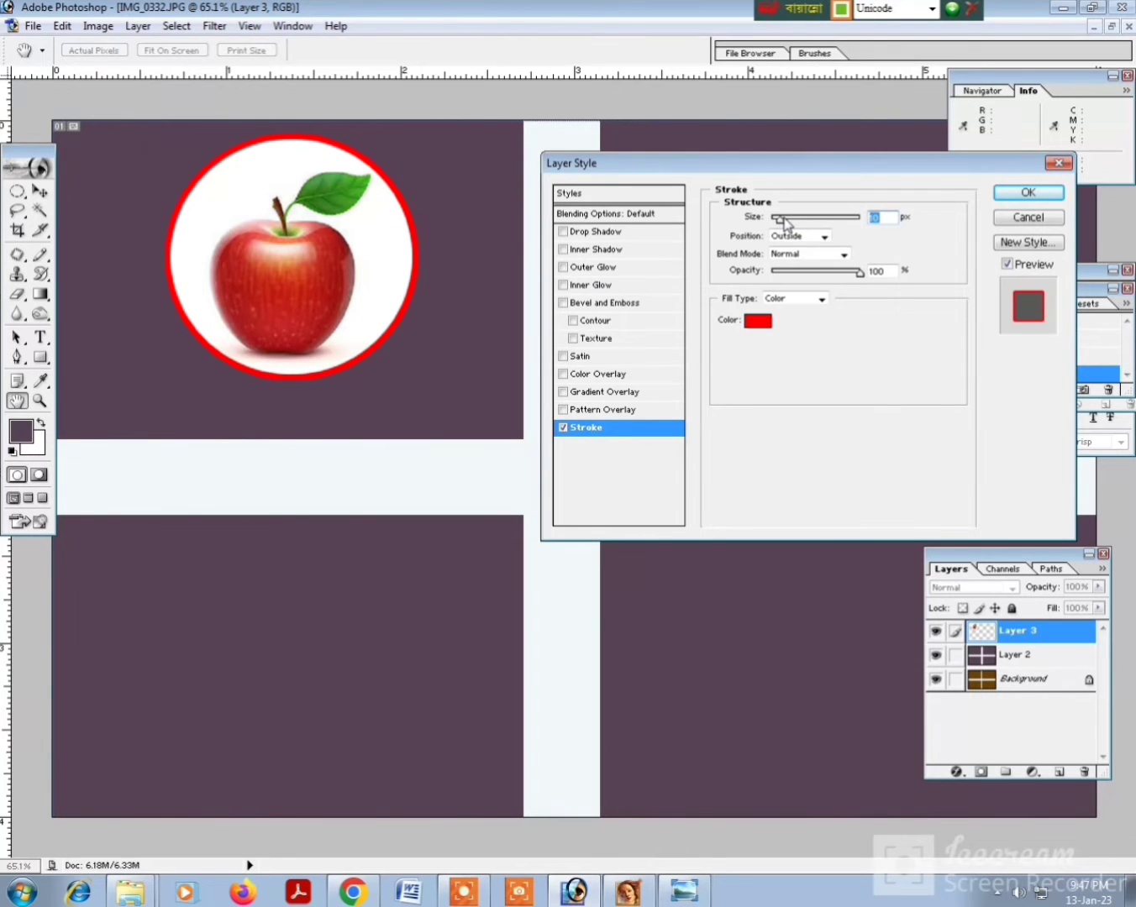
{"action": "key", "text": "Return"}
- Move the apple oval slightly down in the upper-left panel and copy it into the other three panels
{"action": "key", "text": "ctrl+0"}
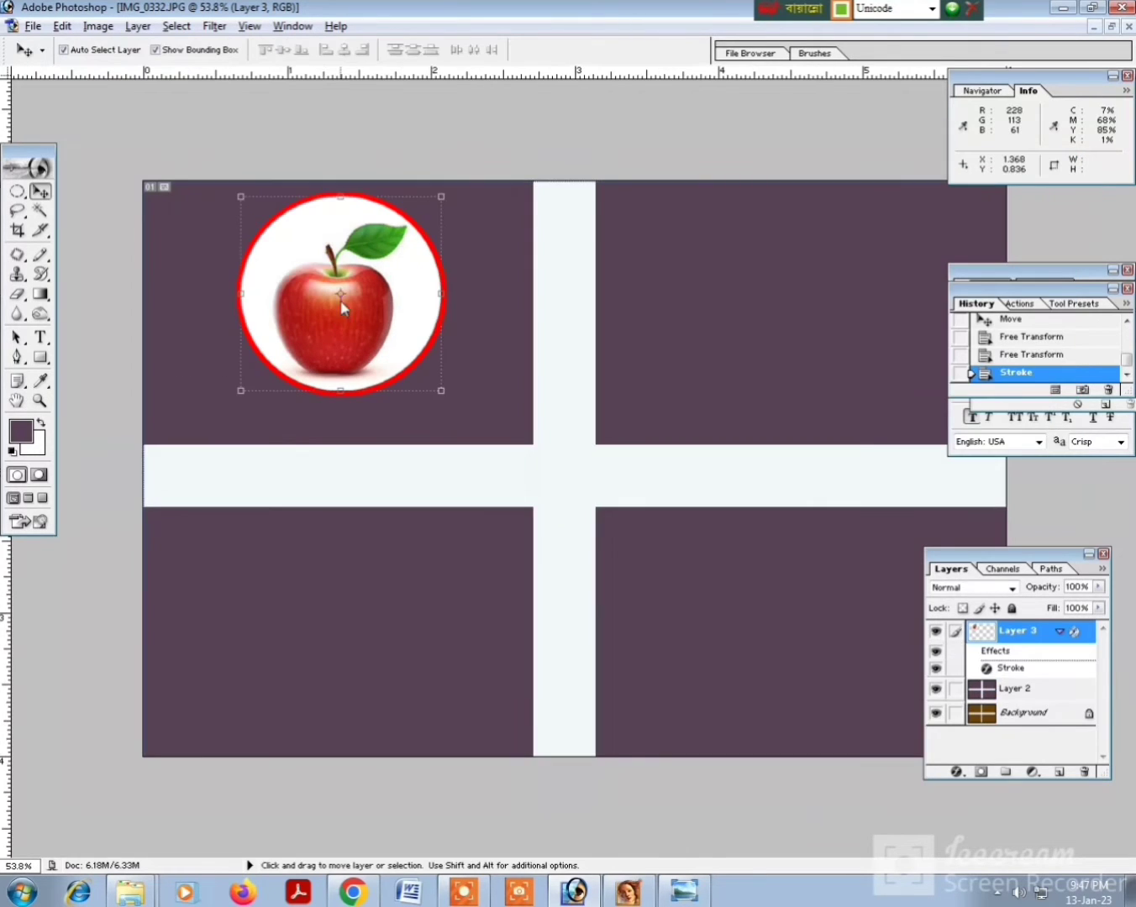
{"action": "left_click_drag", "start_coordinate": [349, 307], "coordinate": [347, 308]}
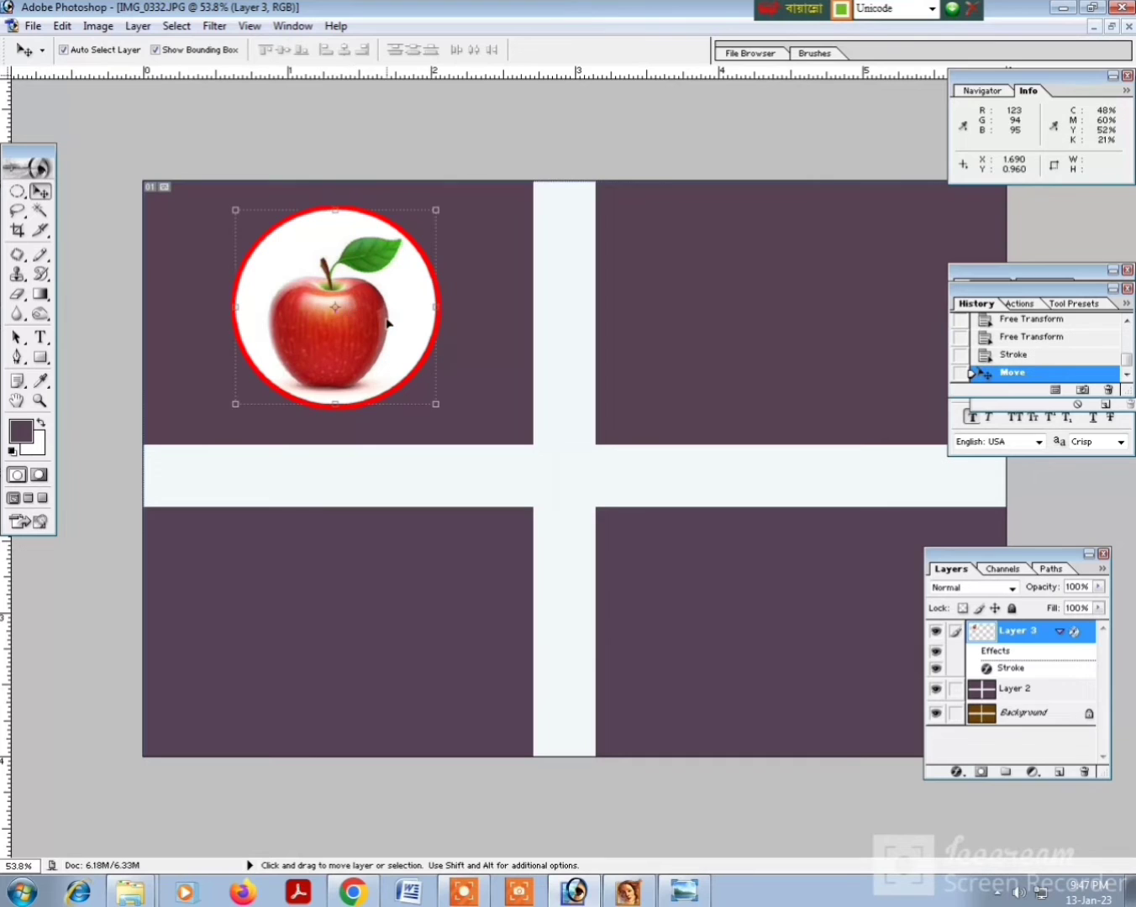
{"action": "left_click_drag", "start_coordinate": [588, 317], "coordinate": [363, 623]}
{"action": "key", "text": "Down"}
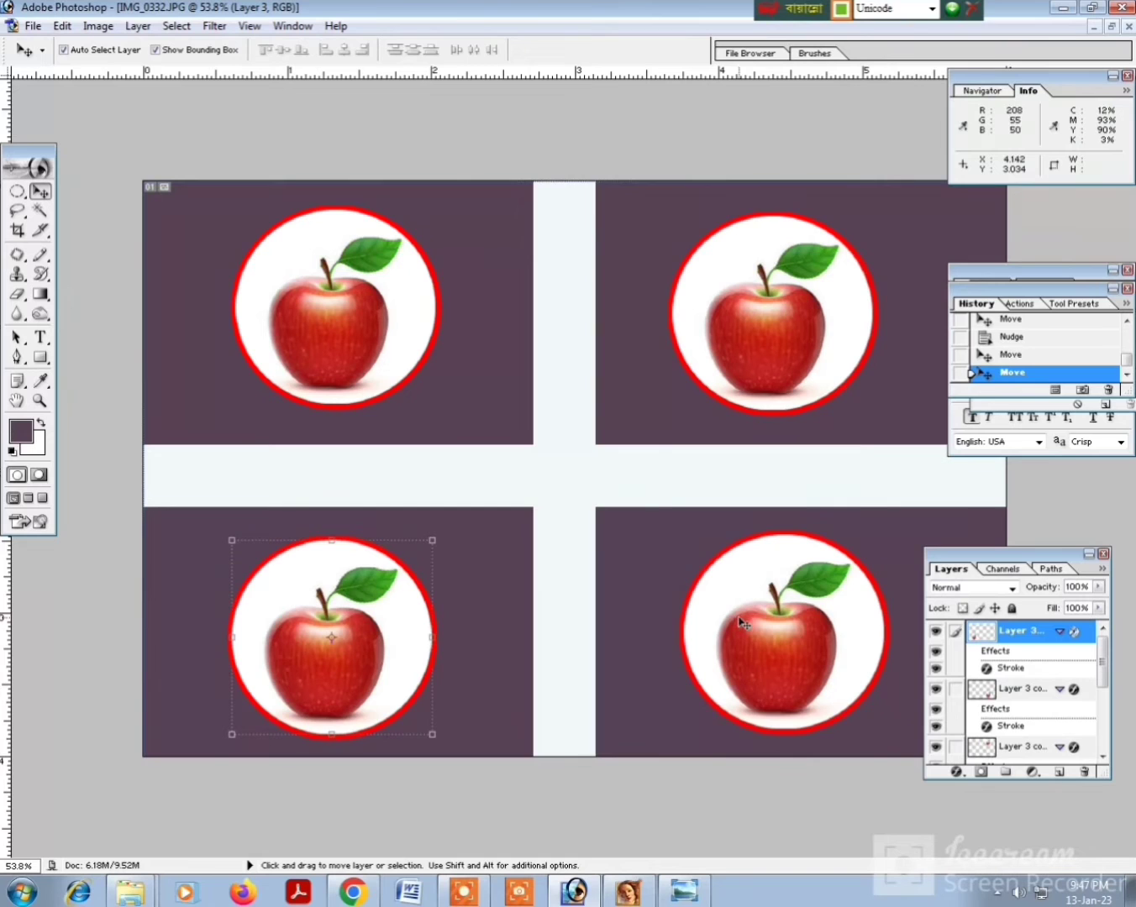
- Save the apple layout as a JPEG copy named 7 in New folder (3) with High quality, 9
{"action": "key", "text": "ctrl+shift+s"}
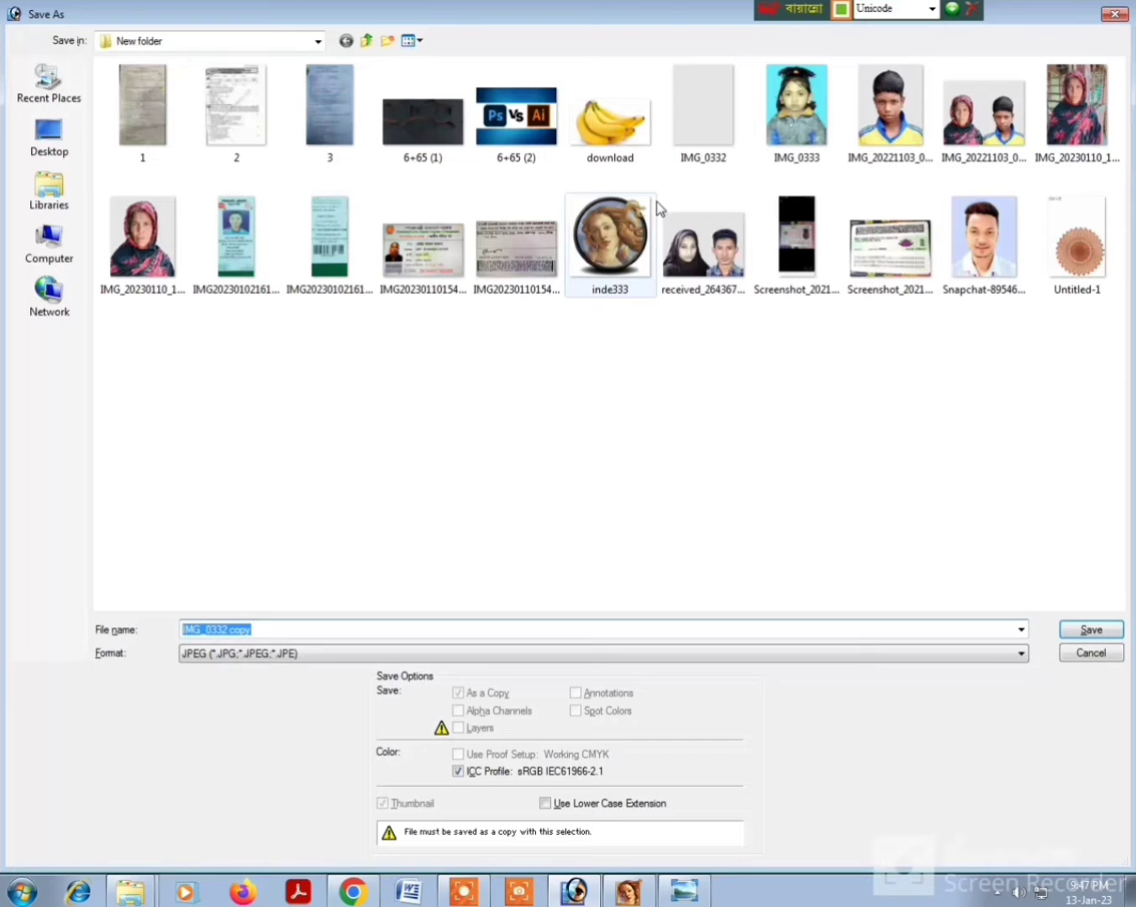
{"action": "left_click", "coordinate": [367, 40]}
{"action": "double_click", "coordinate": [356, 156]}
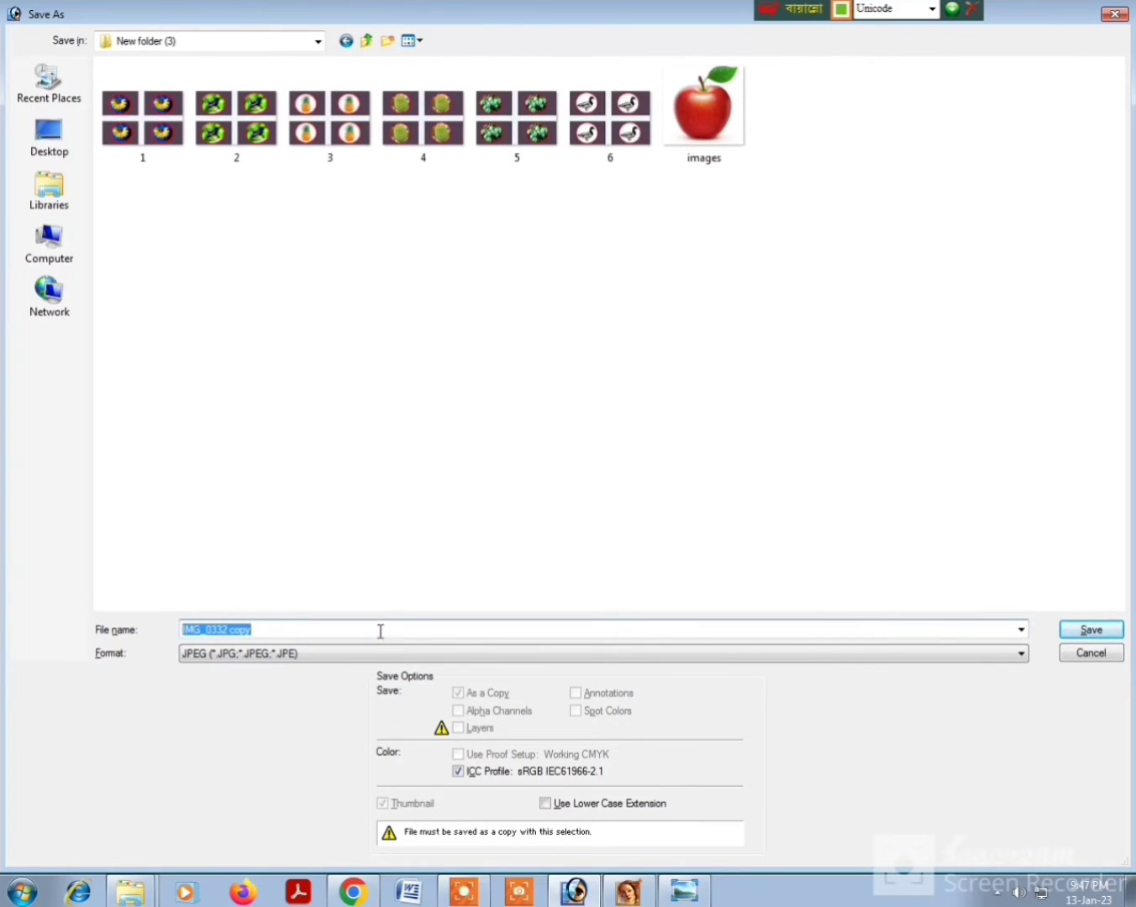
{"action": "type", "text": "7"}
{"action": "key", "text": "Return"}
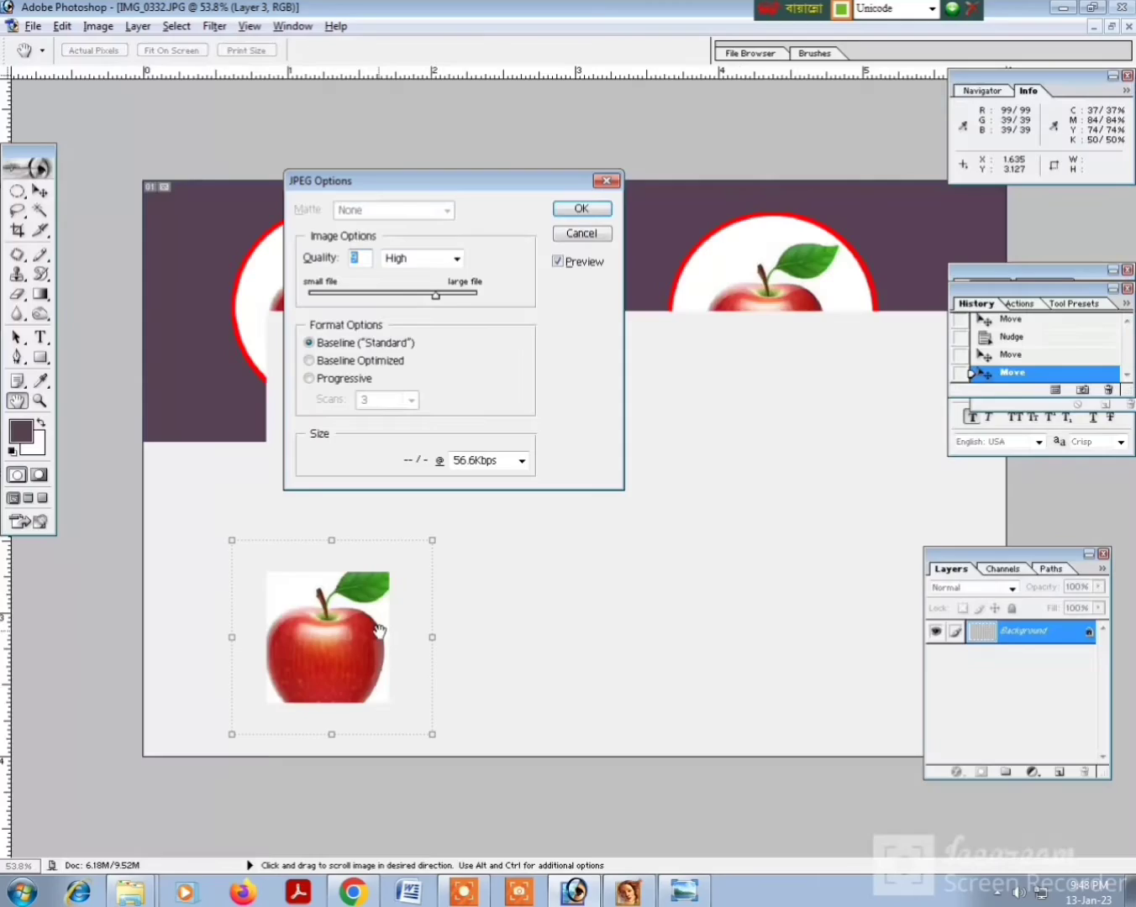
{"action": "key", "text": "Return"}
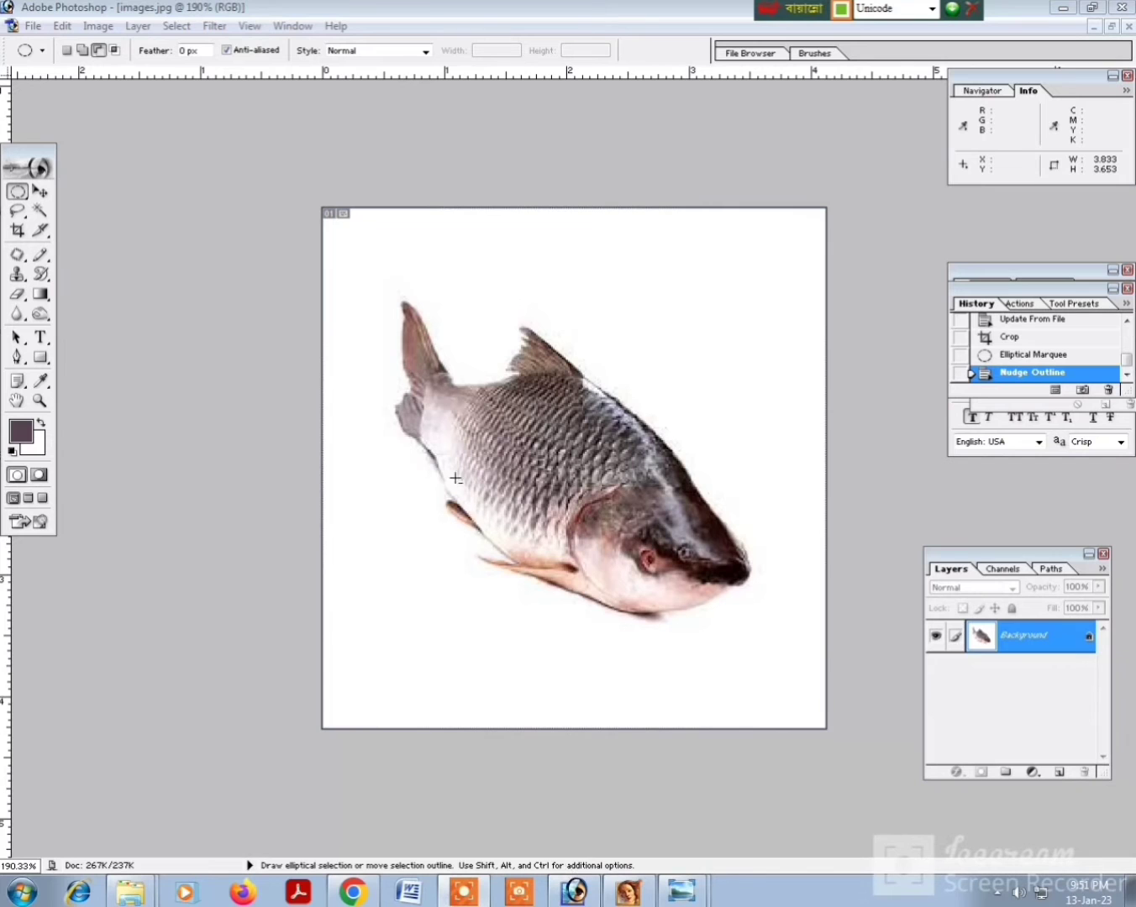
- Delete the four apple ovals from IMG_0332.JPG and copy the elliptical fish selection from images.jpg into its upper-left panel
{"action": "left_click", "coordinate": [458, 474]}
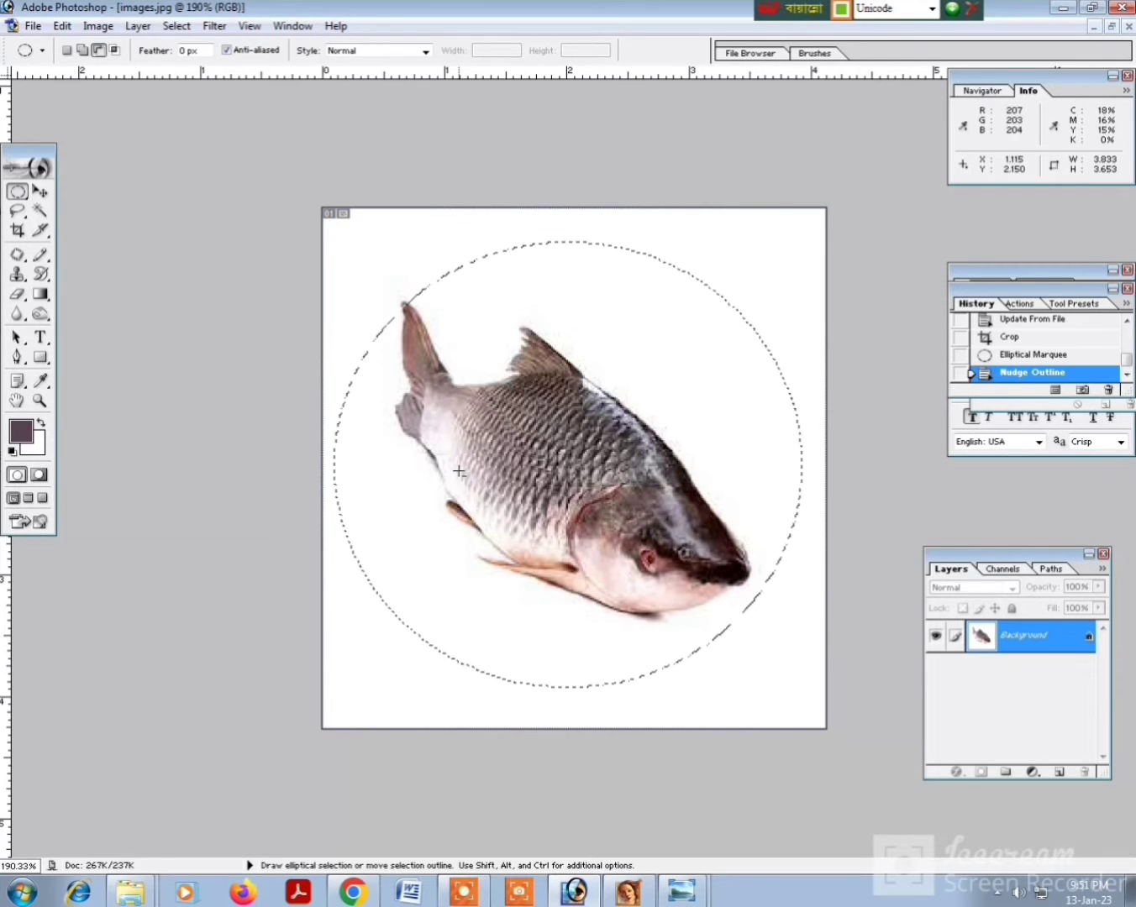
{"action": "left_click", "coordinate": [1112, 25]}
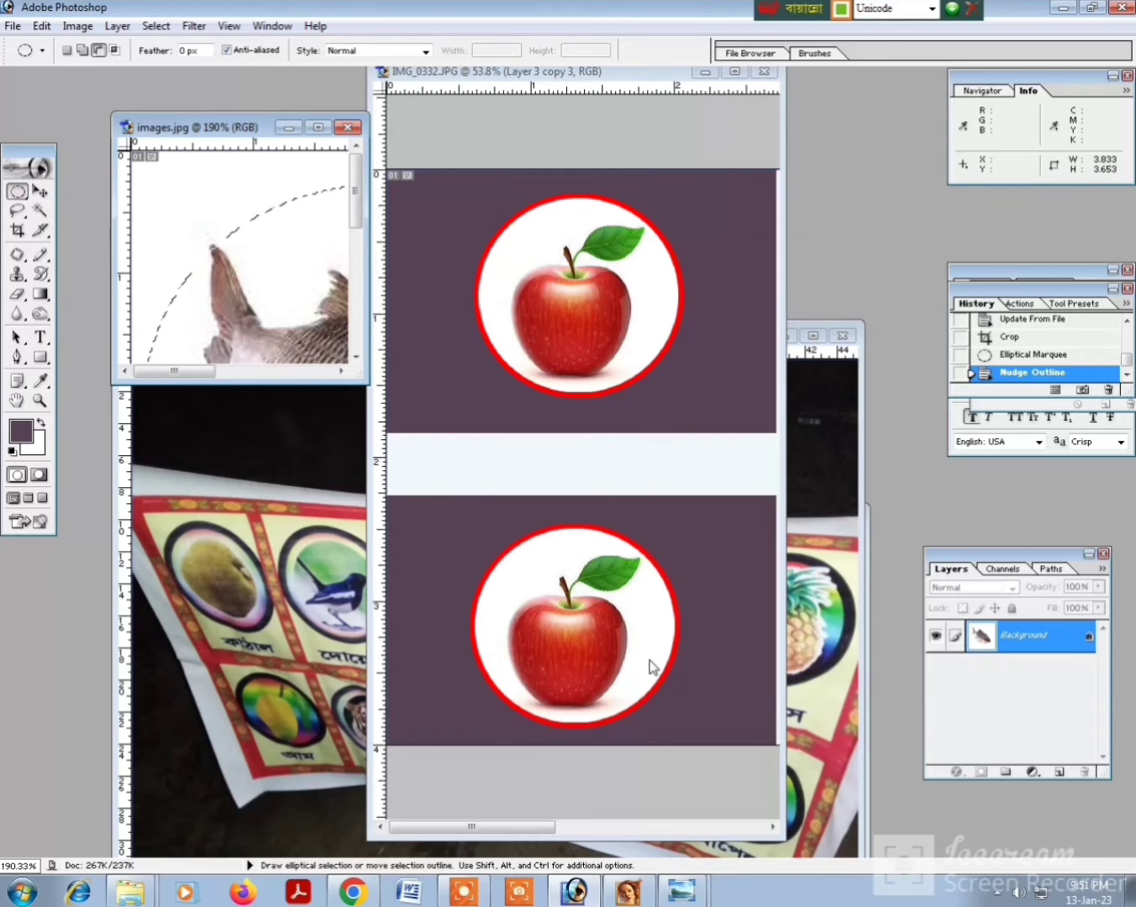
{"action": "left_click", "coordinate": [581, 289]}
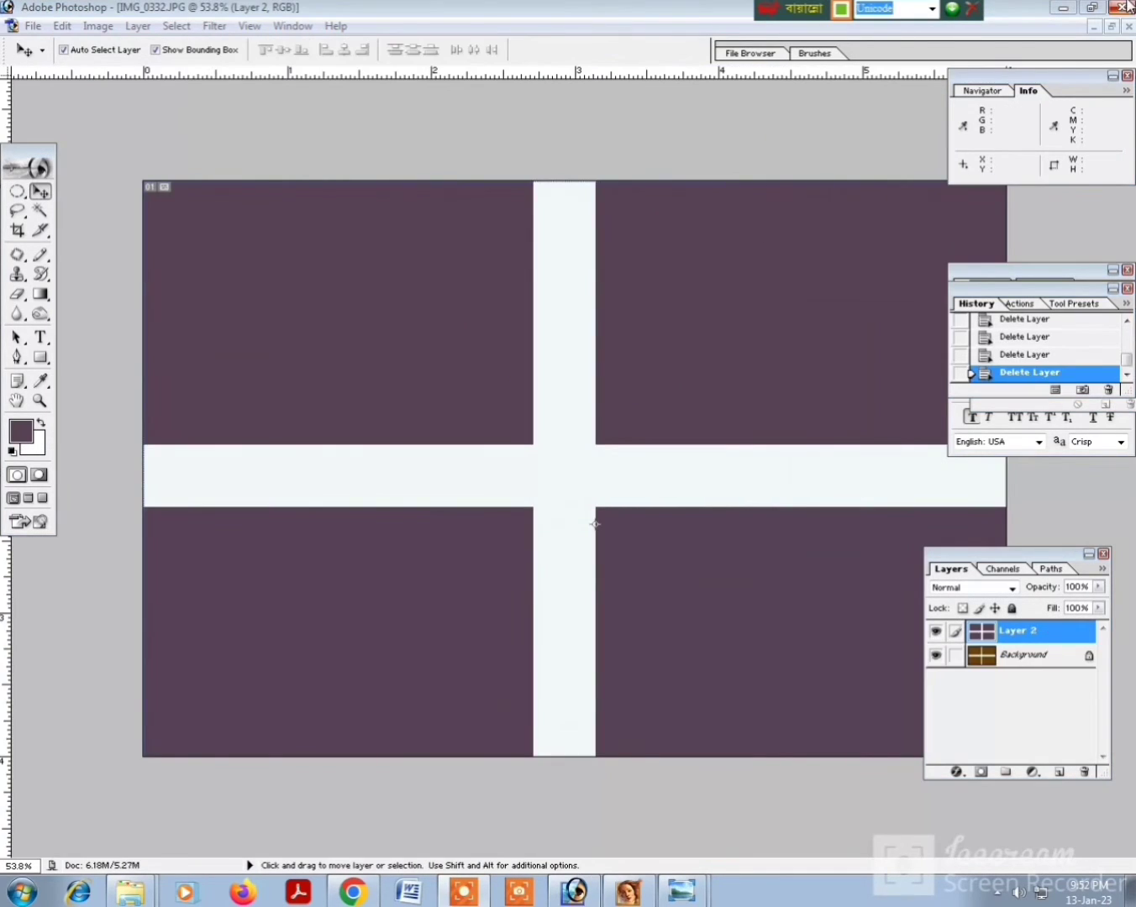
{"action": "left_click", "coordinate": [1111, 26]}
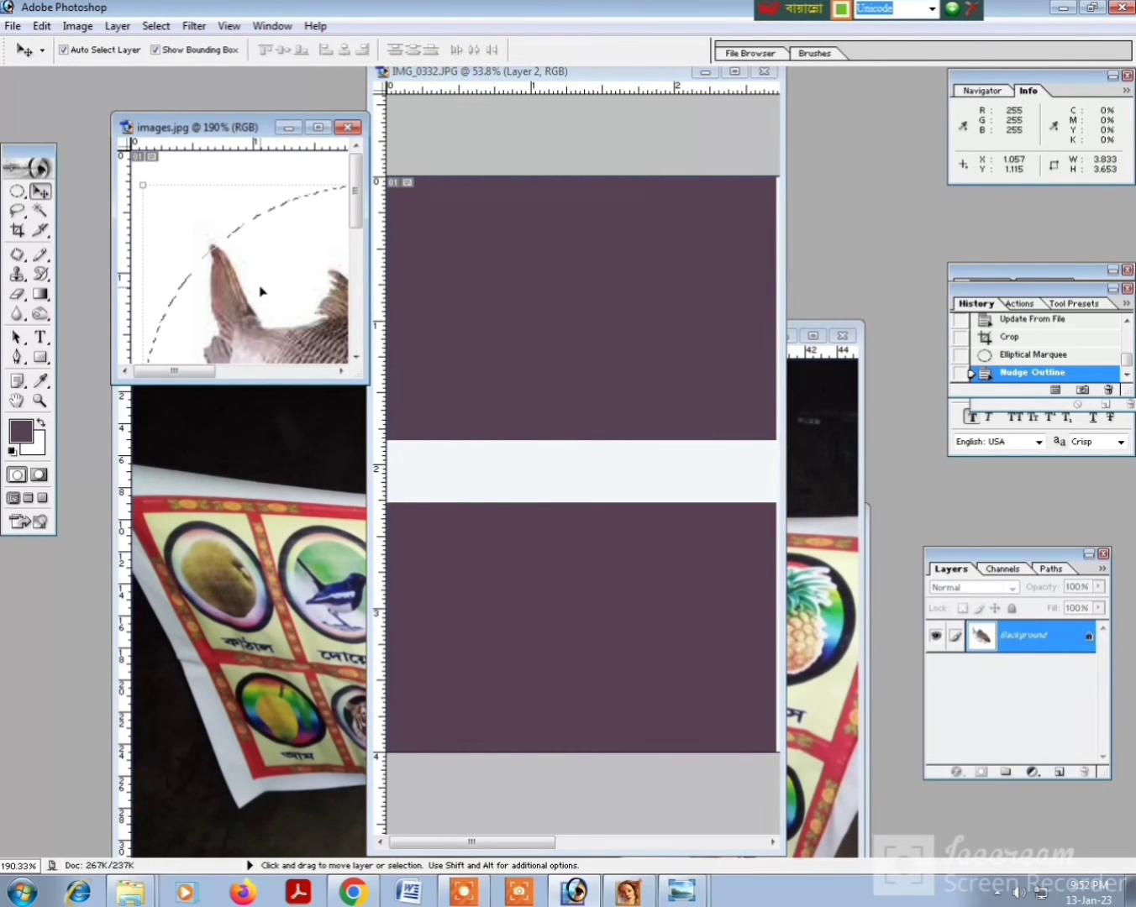
{"action": "left_click_drag", "start_coordinate": [259, 292], "coordinate": [528, 335]}
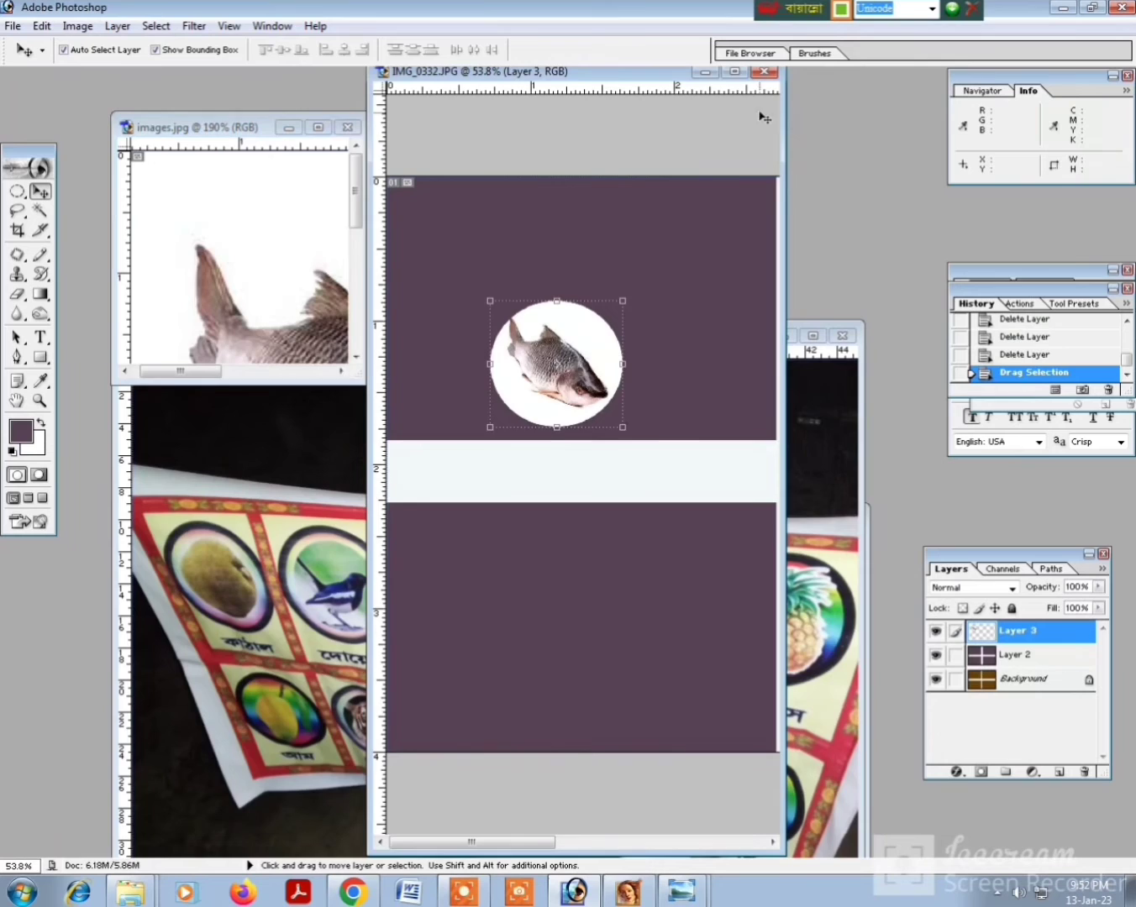
- Place the fish oval in the upper-left panel of IMG_0332.JPG and enlarge it proportionally to 150%
{"action": "left_click", "coordinate": [734, 71]}
{"action": "left_click_drag", "start_coordinate": [381, 431], "coordinate": [438, 409]}
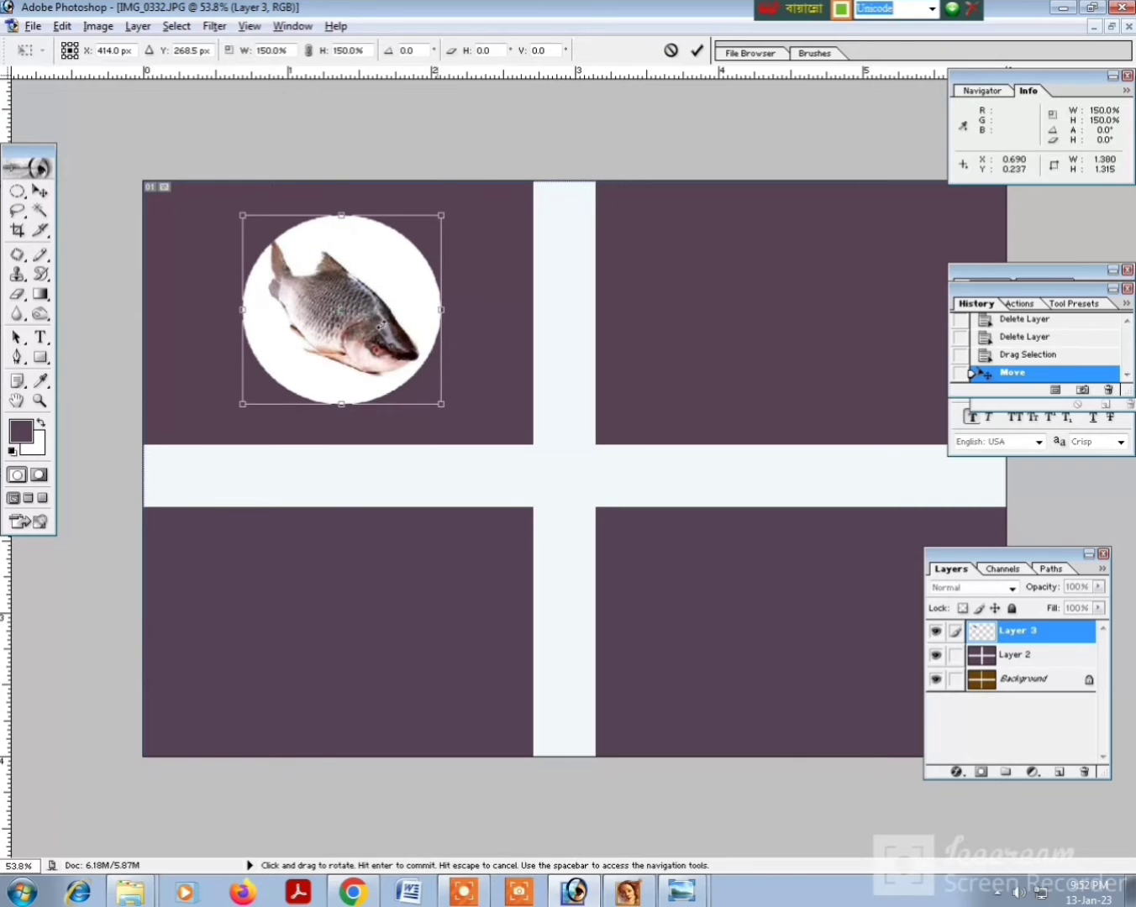
{"action": "key", "text": "Return"}
- Add a thick red outside Stroke layer style to the fish oval and copy it into the other three panels
{"action": "left_click", "coordinate": [138, 25]}
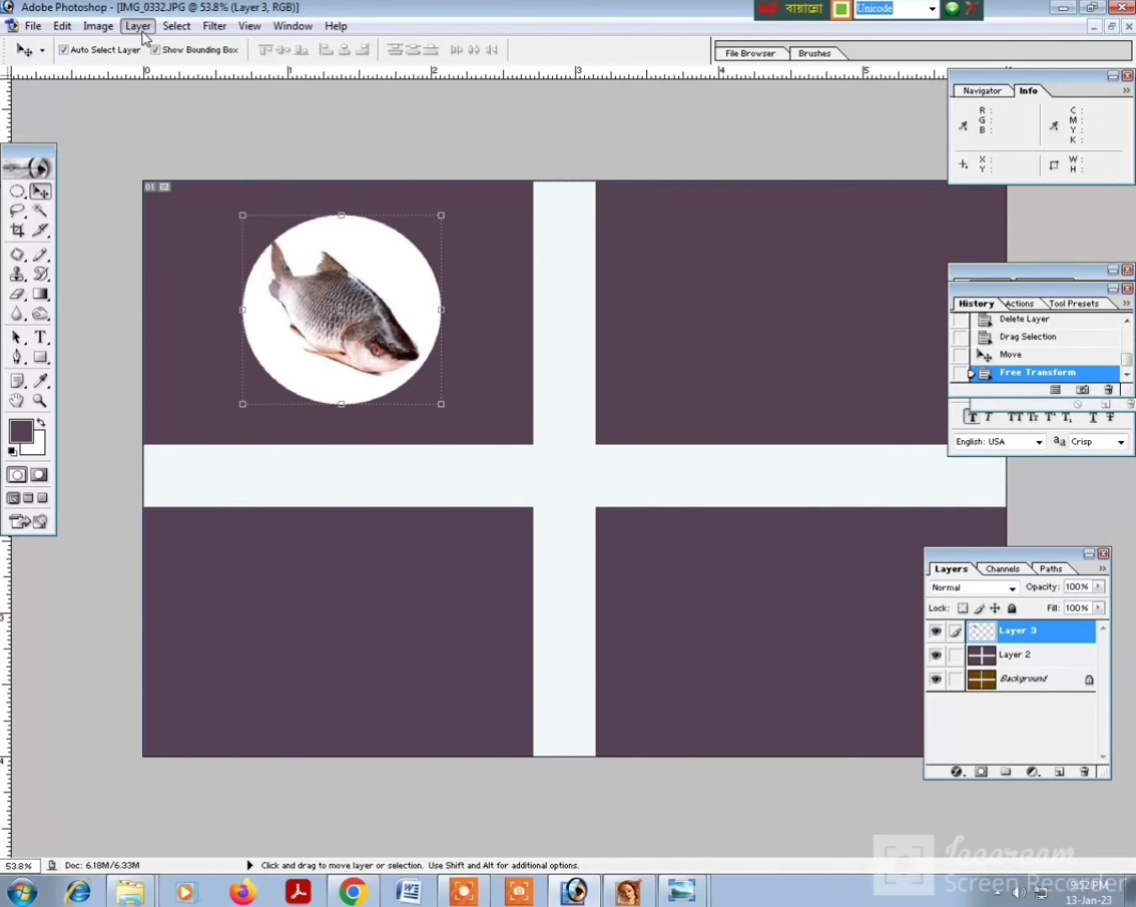
{"action": "mouse_move", "coordinate": [267, 133]}
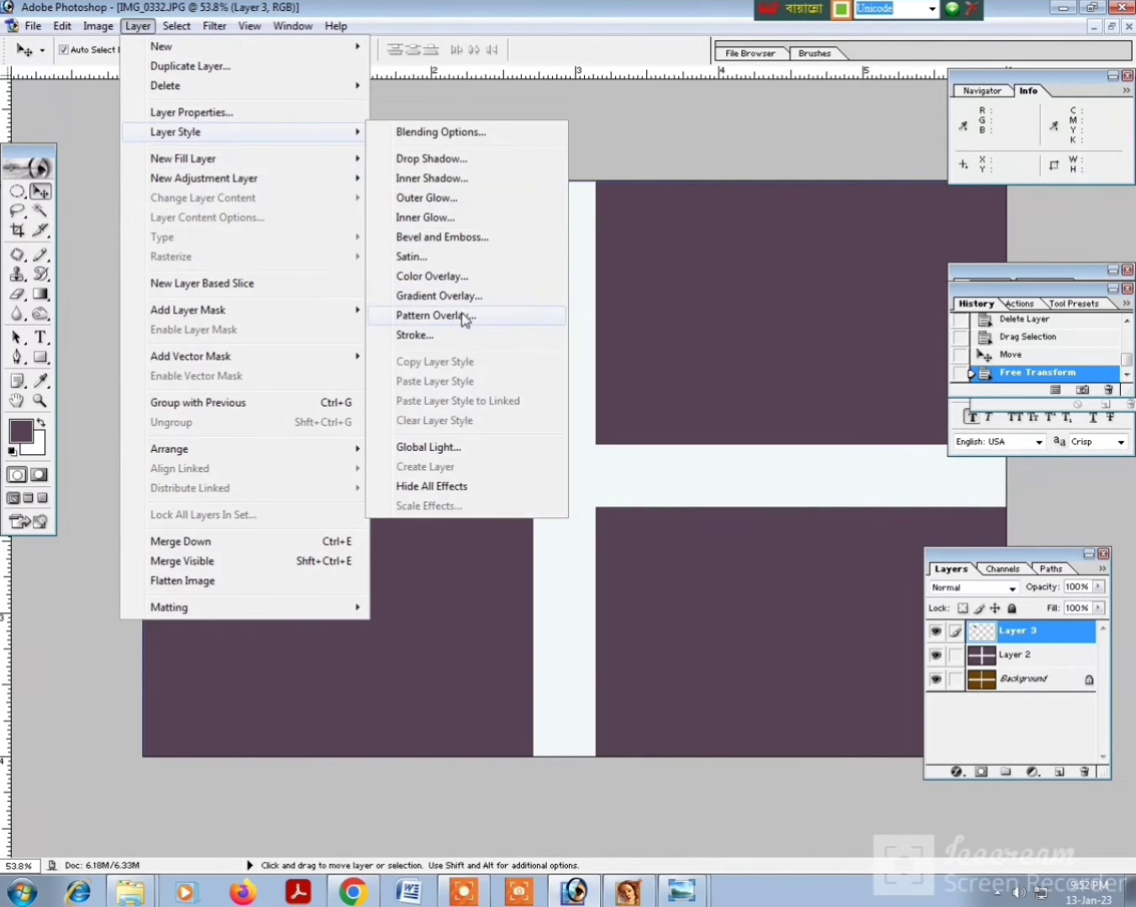
{"action": "left_click", "coordinate": [443, 335]}
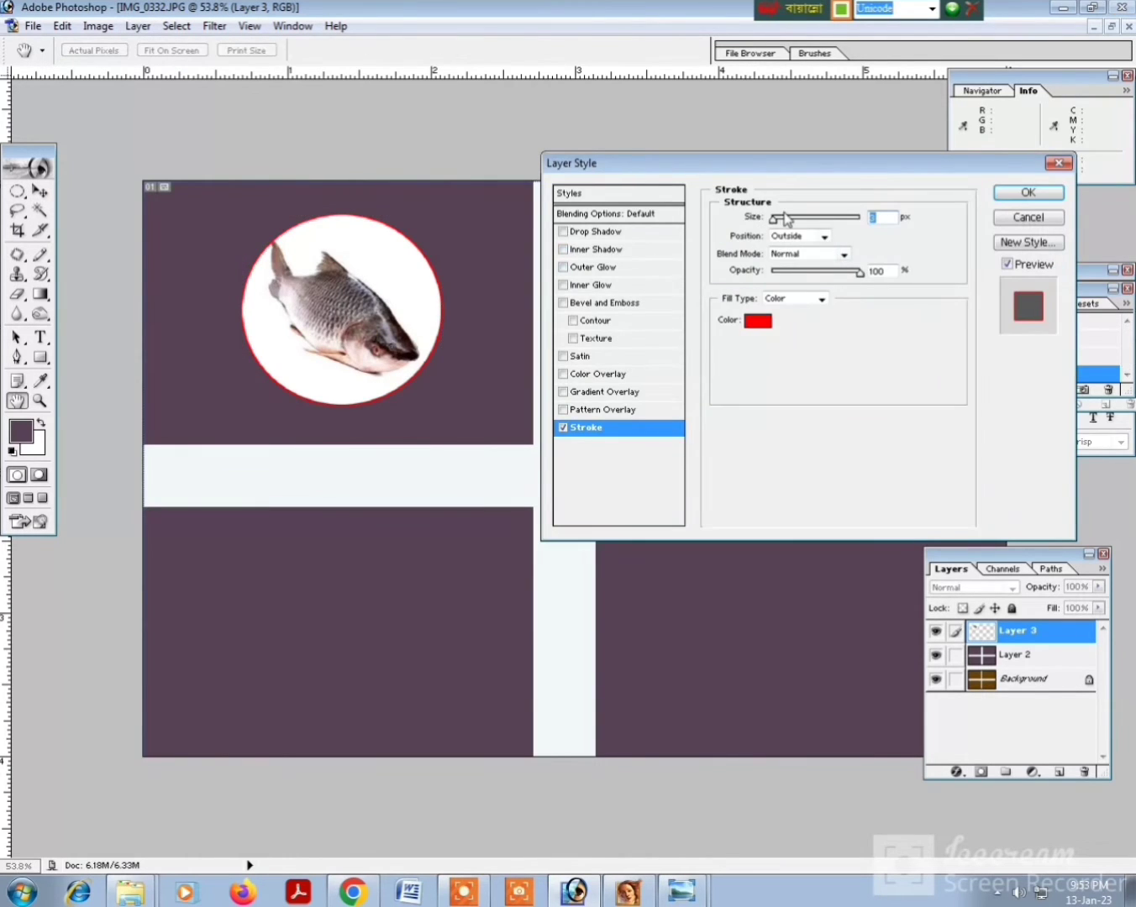
{"action": "left_click", "coordinate": [782, 220]}
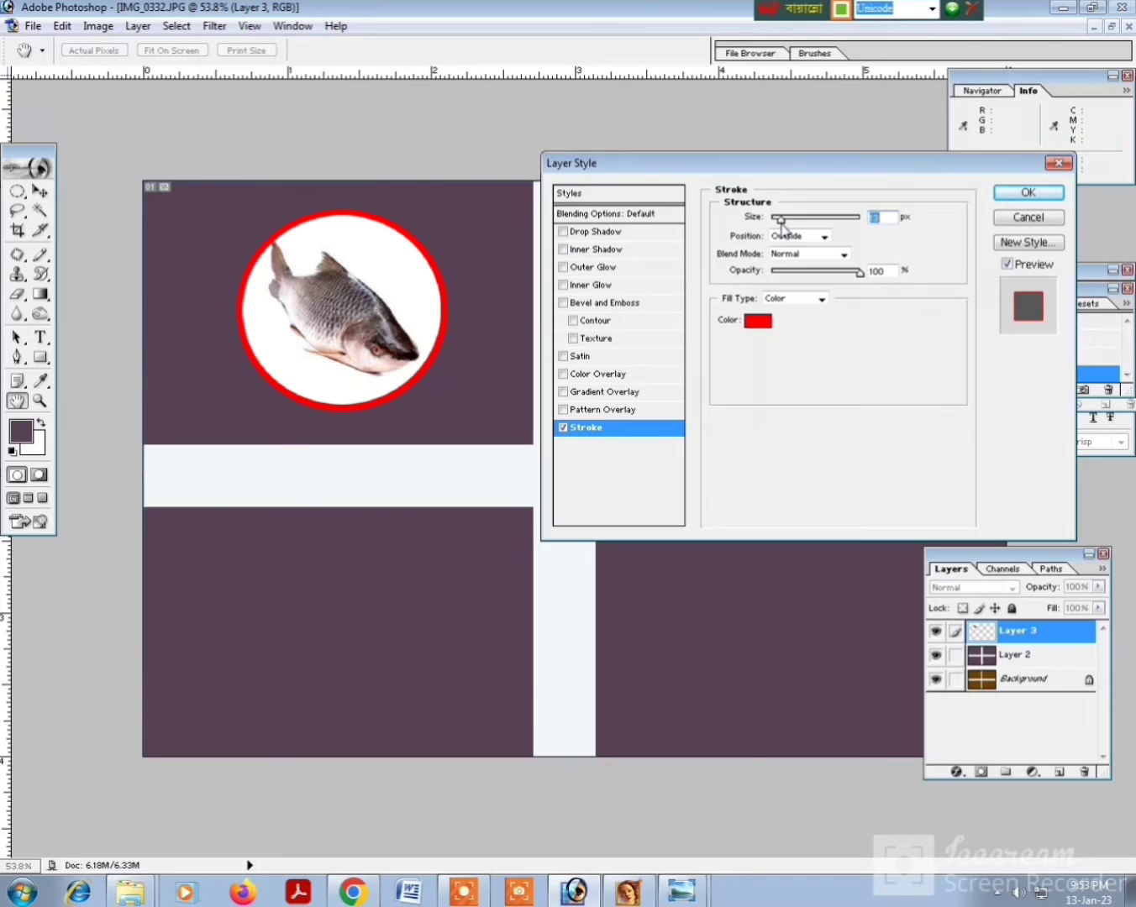
{"action": "key", "text": "Return"}
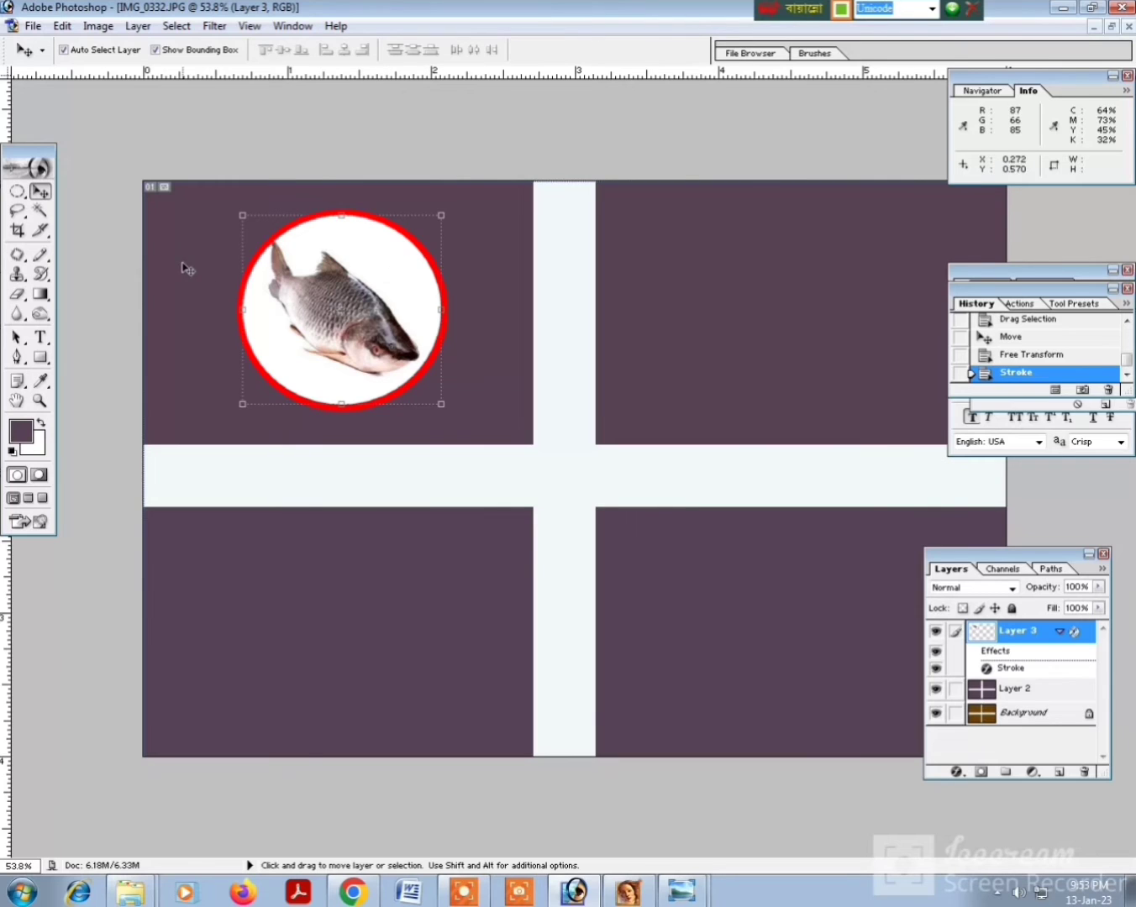
{"action": "left_click_drag", "start_coordinate": [339, 298], "coordinate": [331, 623]}
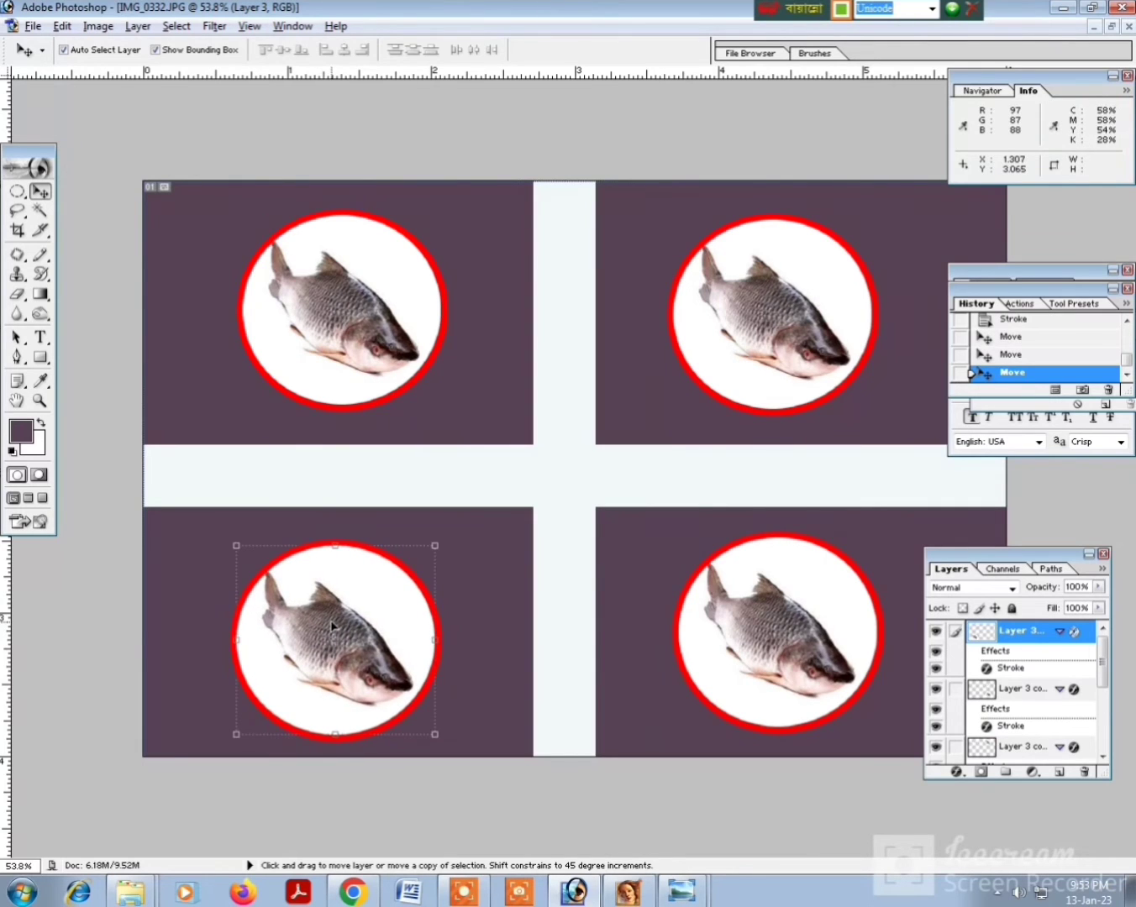
{"action": "key", "text": "alt"}
- Save the fish layout as a JPEG copy named 8 in New folder (3) on the Desktop with High quality, 9
{"action": "key", "text": "ctrl+shift+s"}
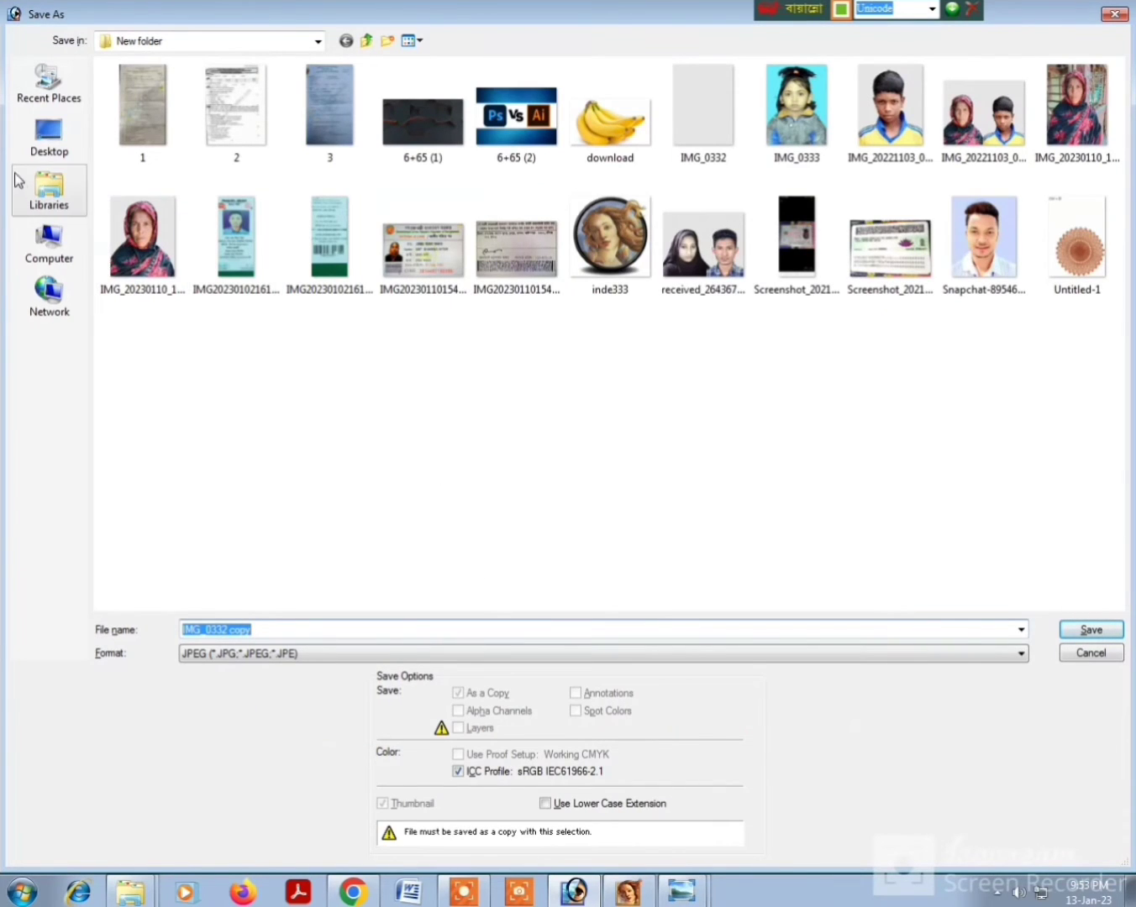
{"action": "left_click", "coordinate": [55, 146]}
{"action": "double_click", "coordinate": [393, 134]}
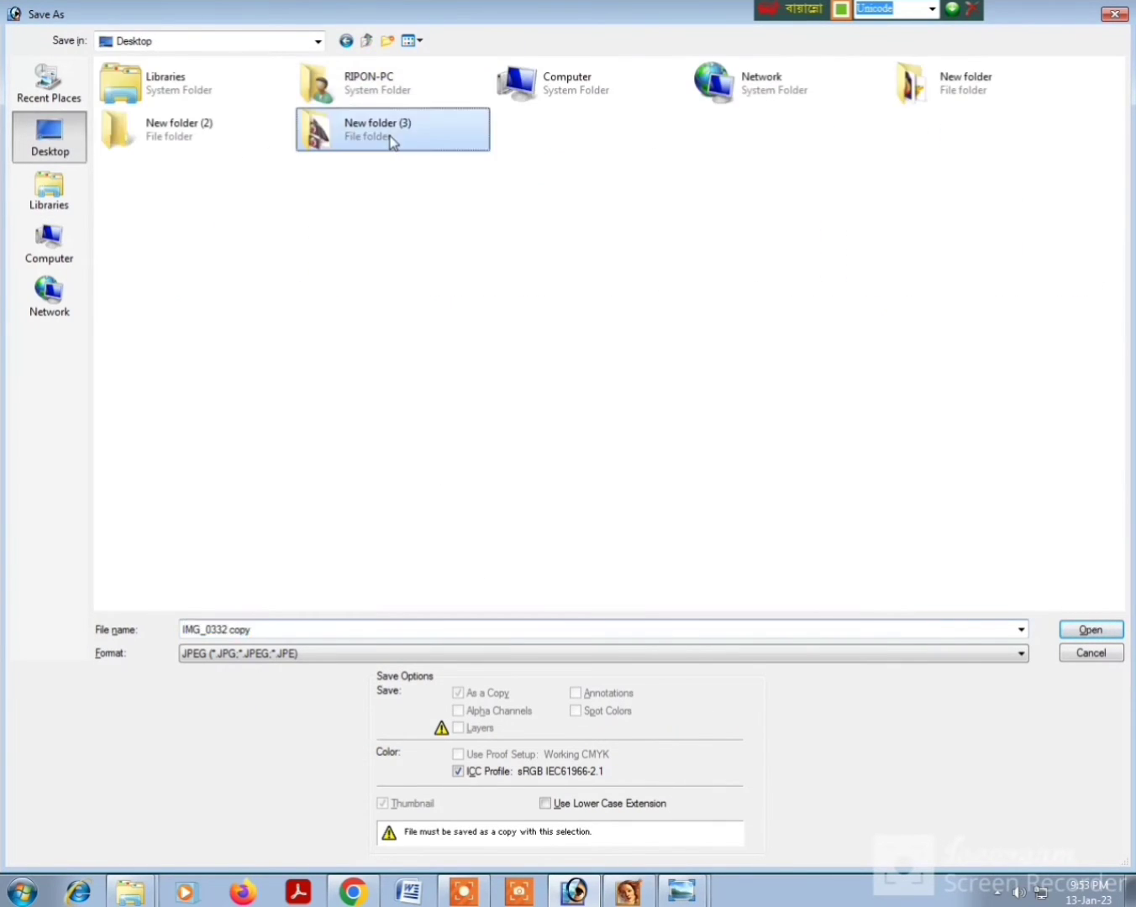
{"action": "left_click", "coordinate": [437, 628]}
{"action": "type", "text": "8"}
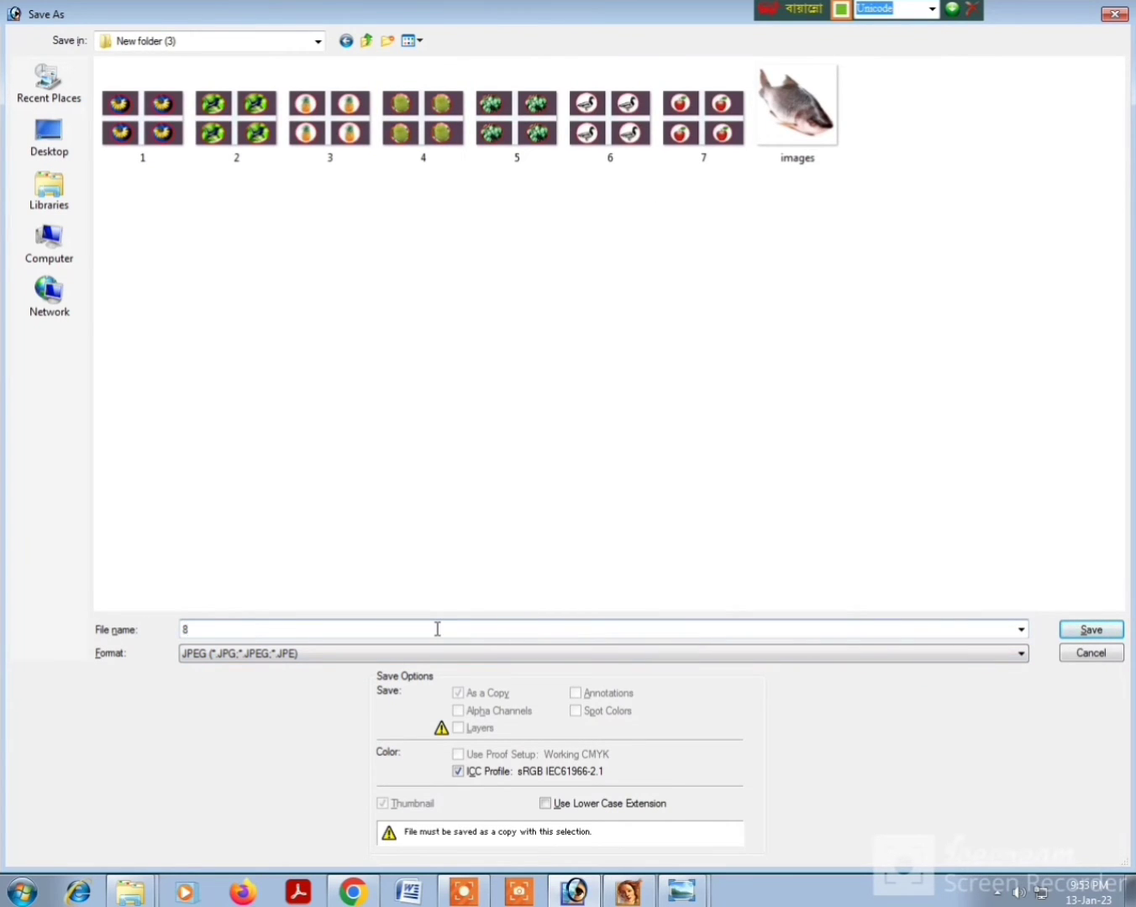
{"action": "key", "text": "Return"}
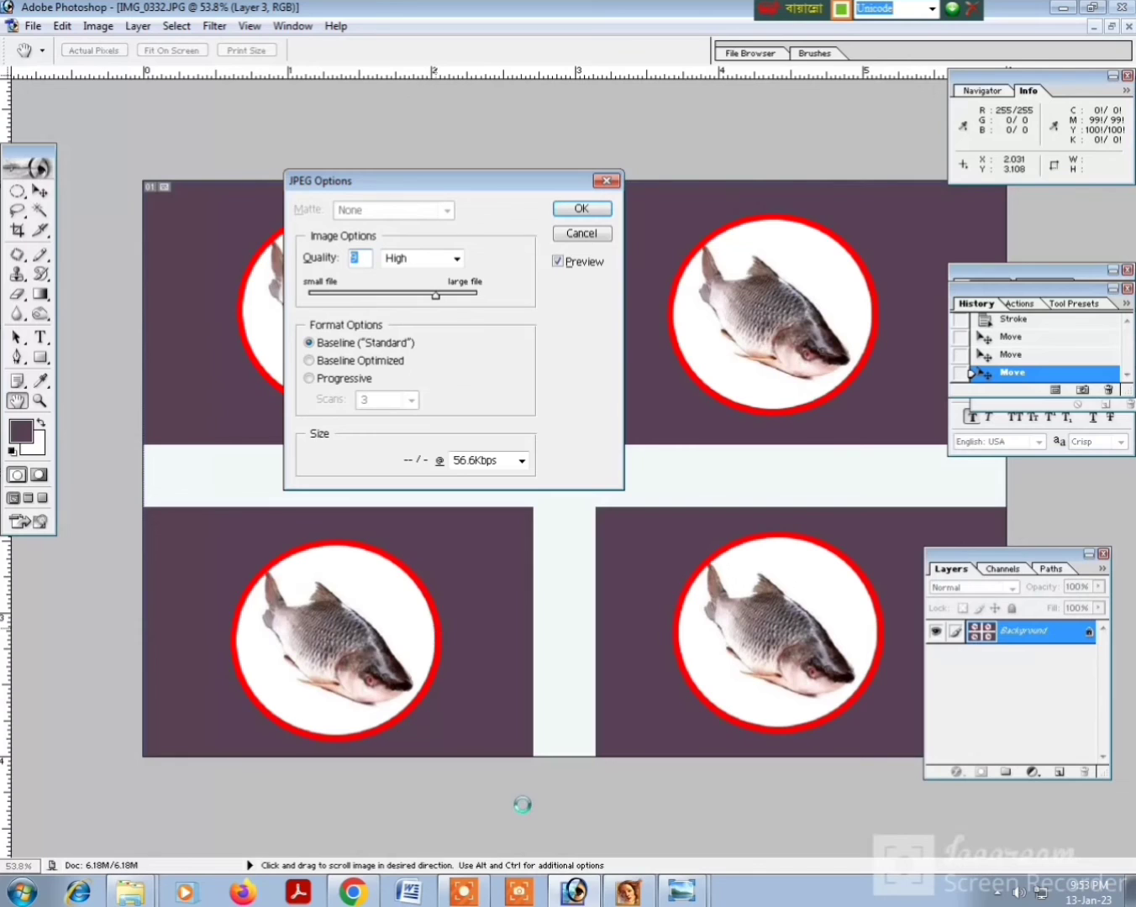
{"action": "key", "text": "Return"}
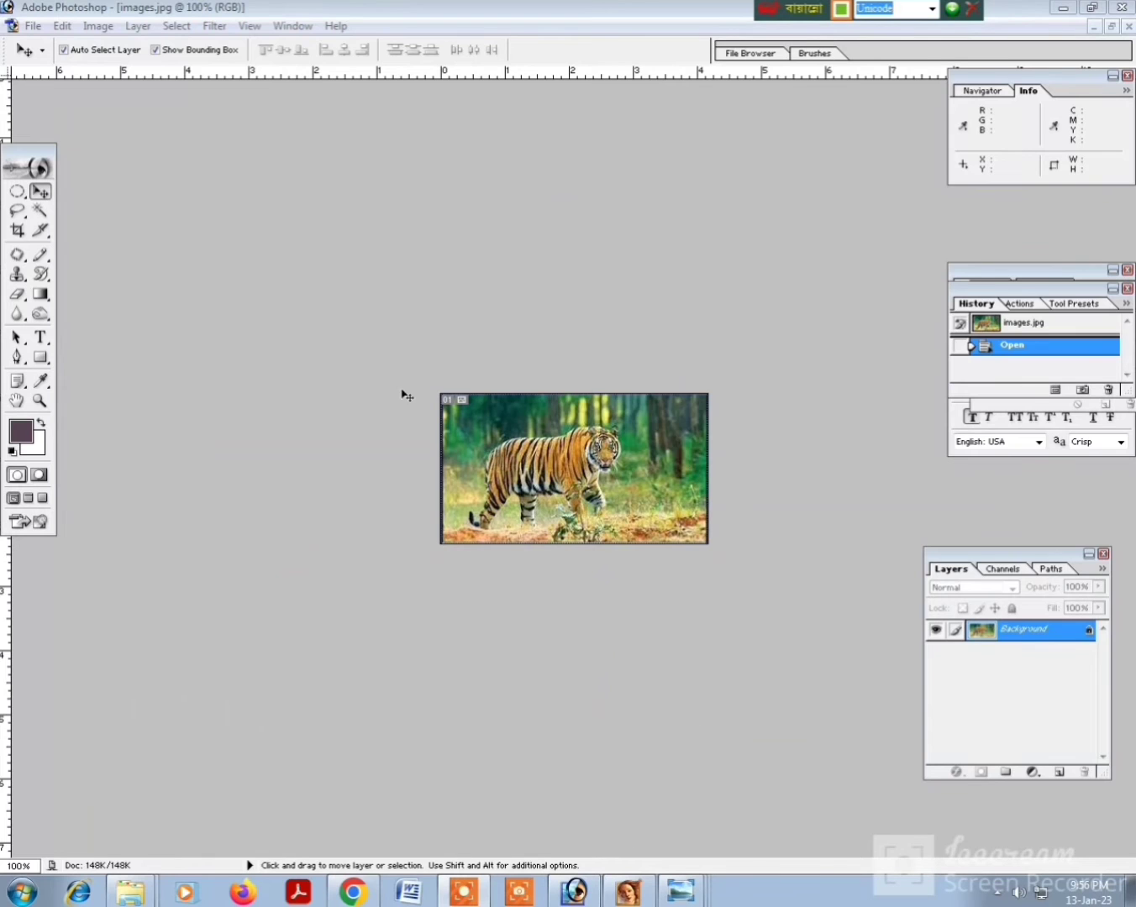
- Draw an elliptical selection about 2.54 wide and 2.33 high around the tiger in images.jpg and nudge its outline
{"action": "key", "text": "ctrl+0"}
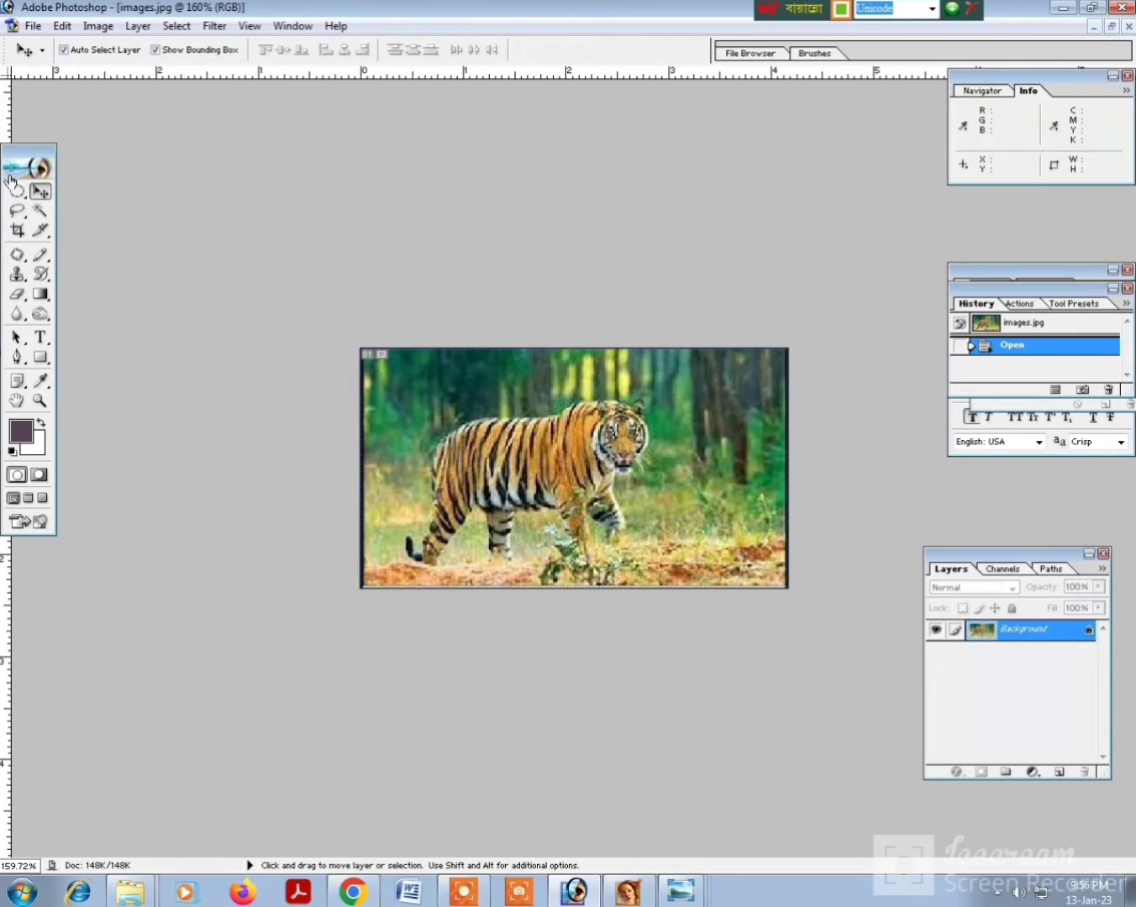
{"action": "left_click", "coordinate": [16, 192]}
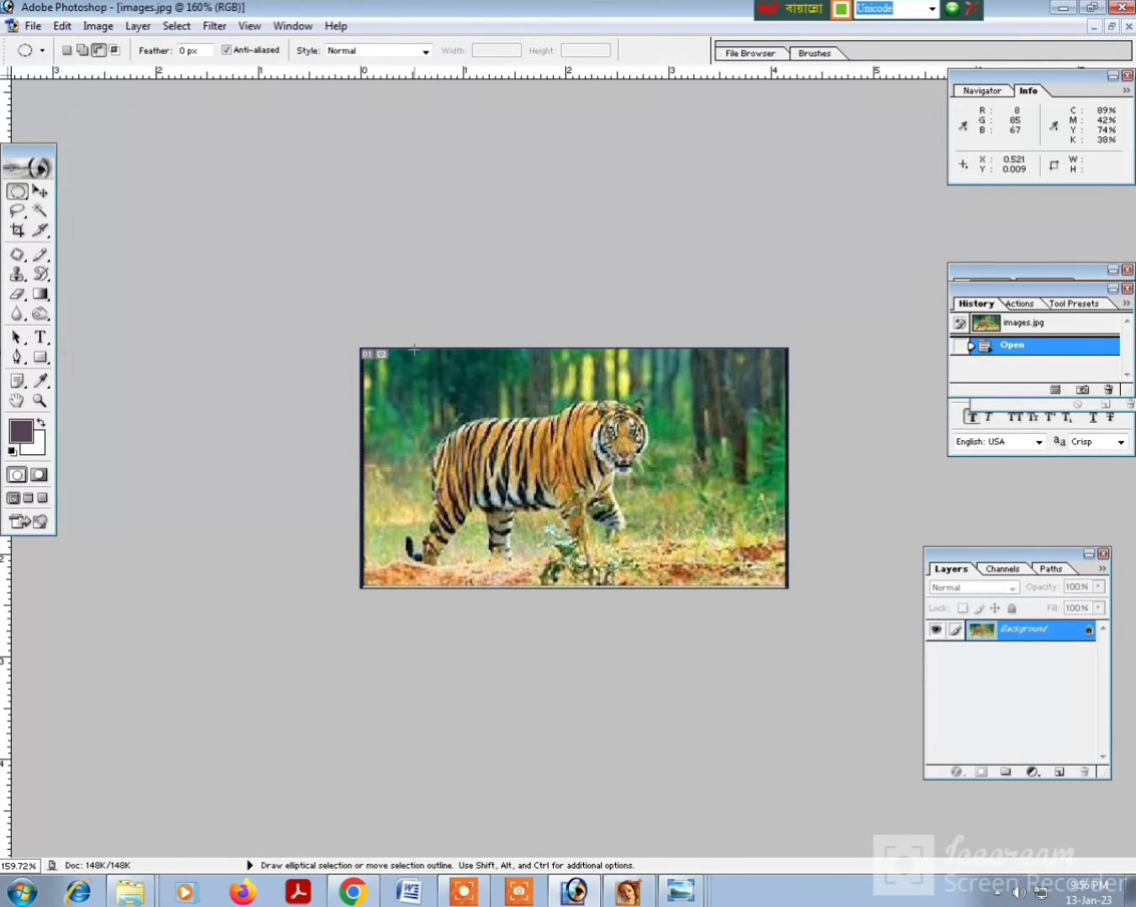
{"action": "left_click_drag", "start_coordinate": [415, 349], "coordinate": [672, 598]}
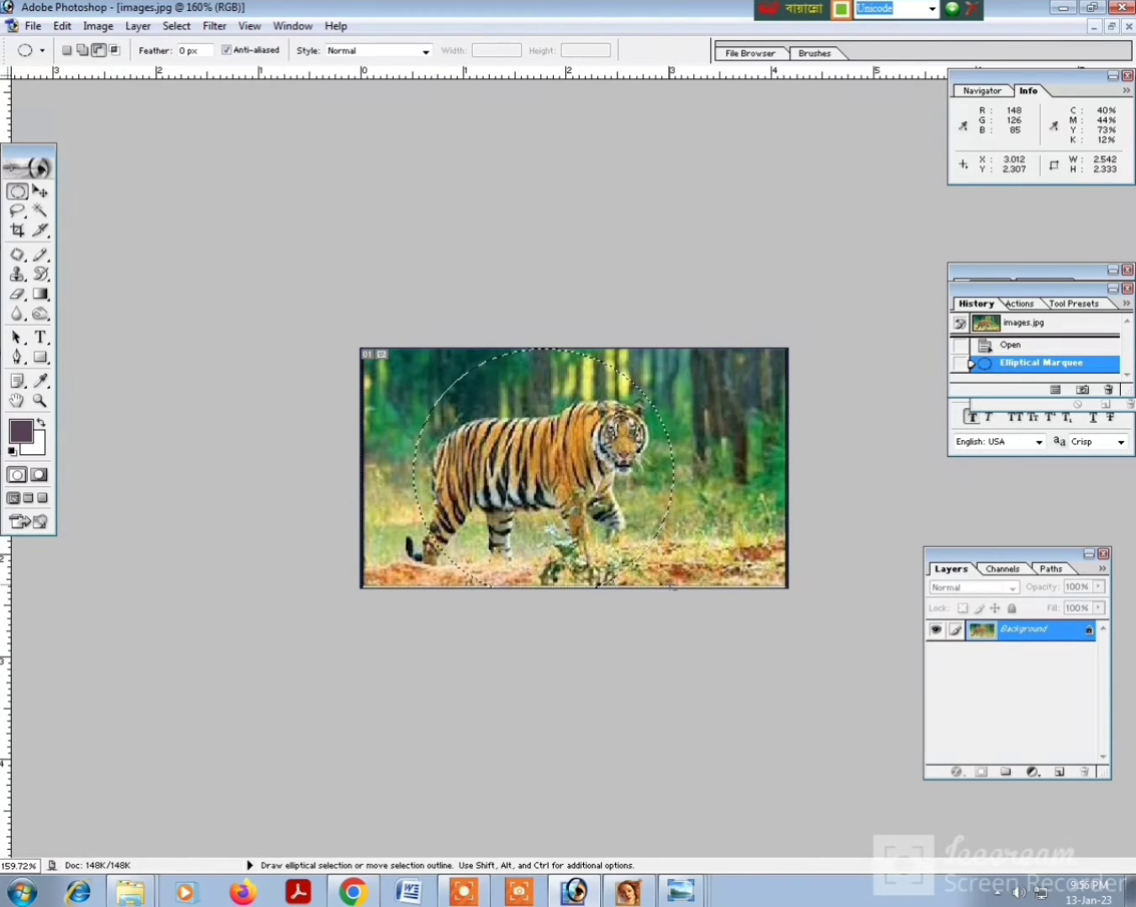
{"action": "key", "text": "Right"}
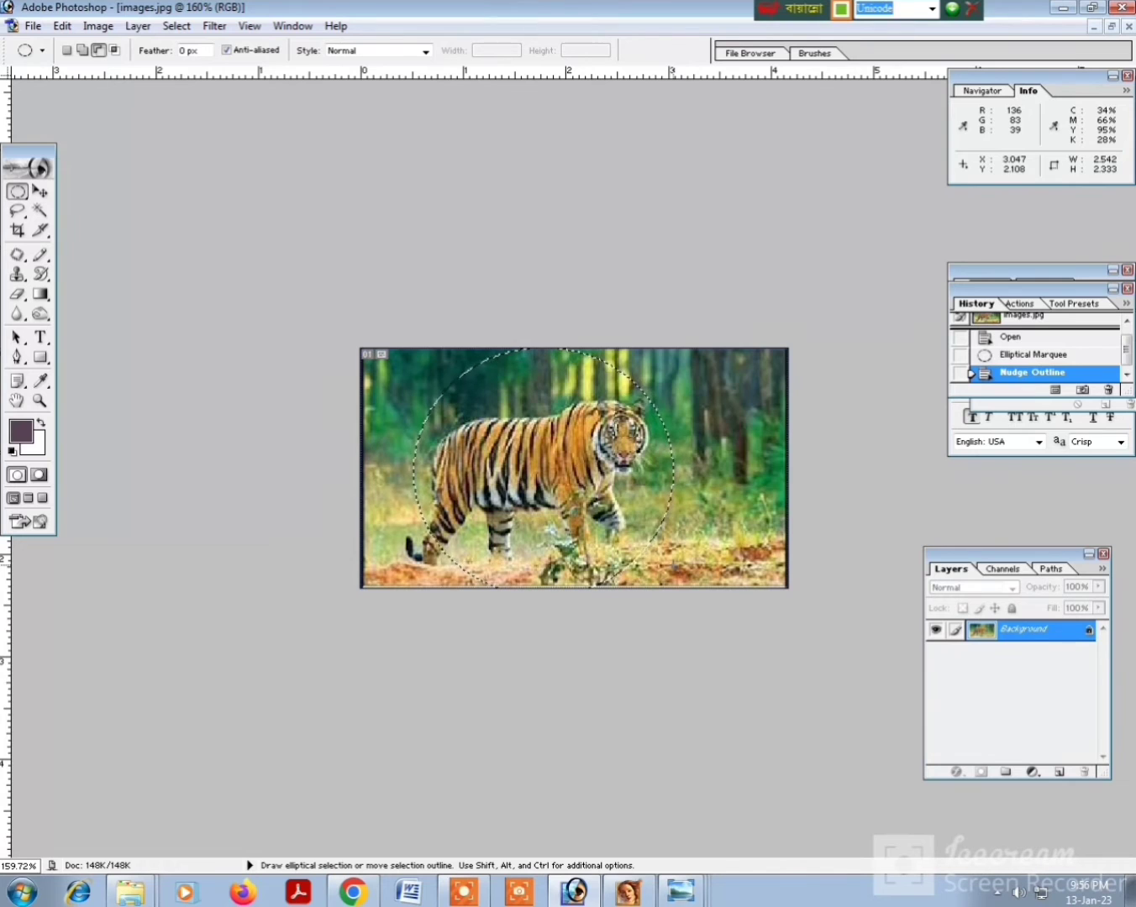
{"action": "key", "text": "Return"}
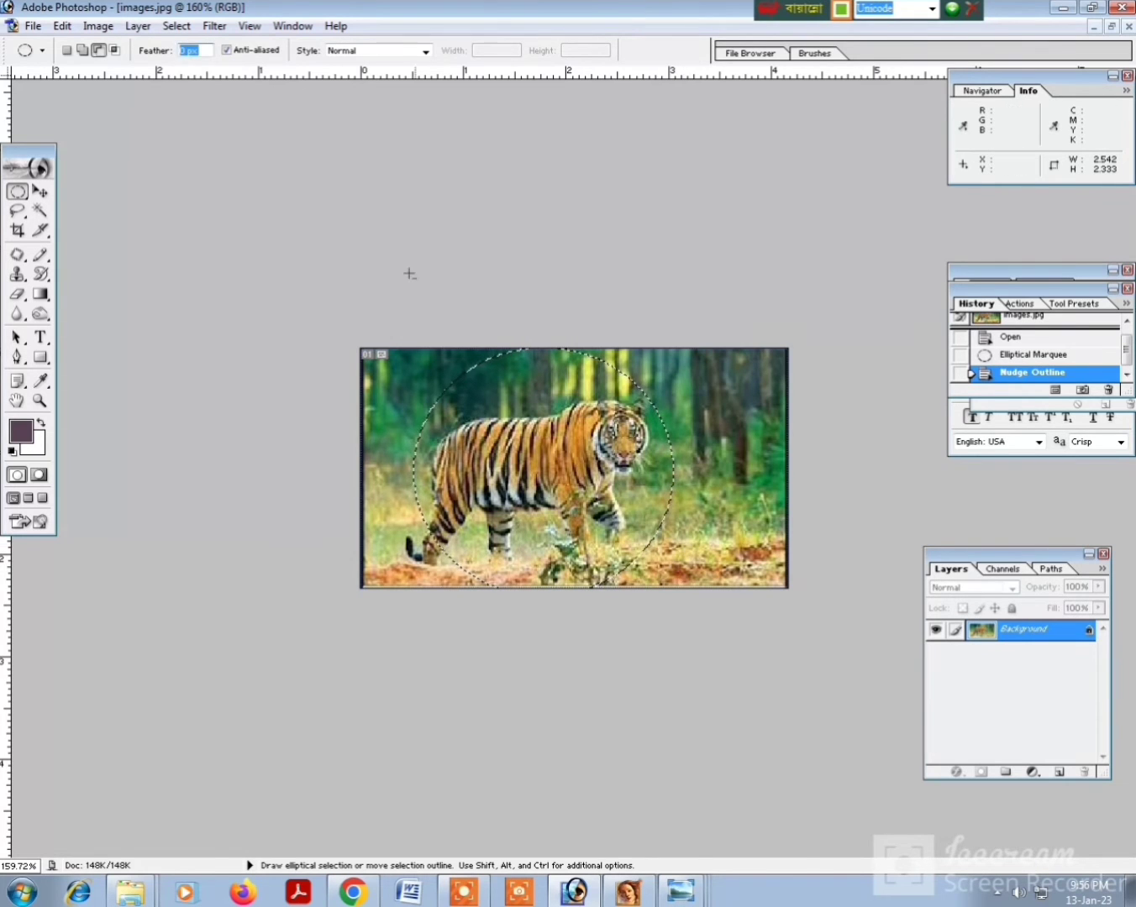
- Copy the elliptical tiger selection from images.jpg into the upper-left panel of IMG_0332.JPG
{"action": "left_click", "coordinate": [1112, 27]}
{"action": "left_click", "coordinate": [40, 191]}
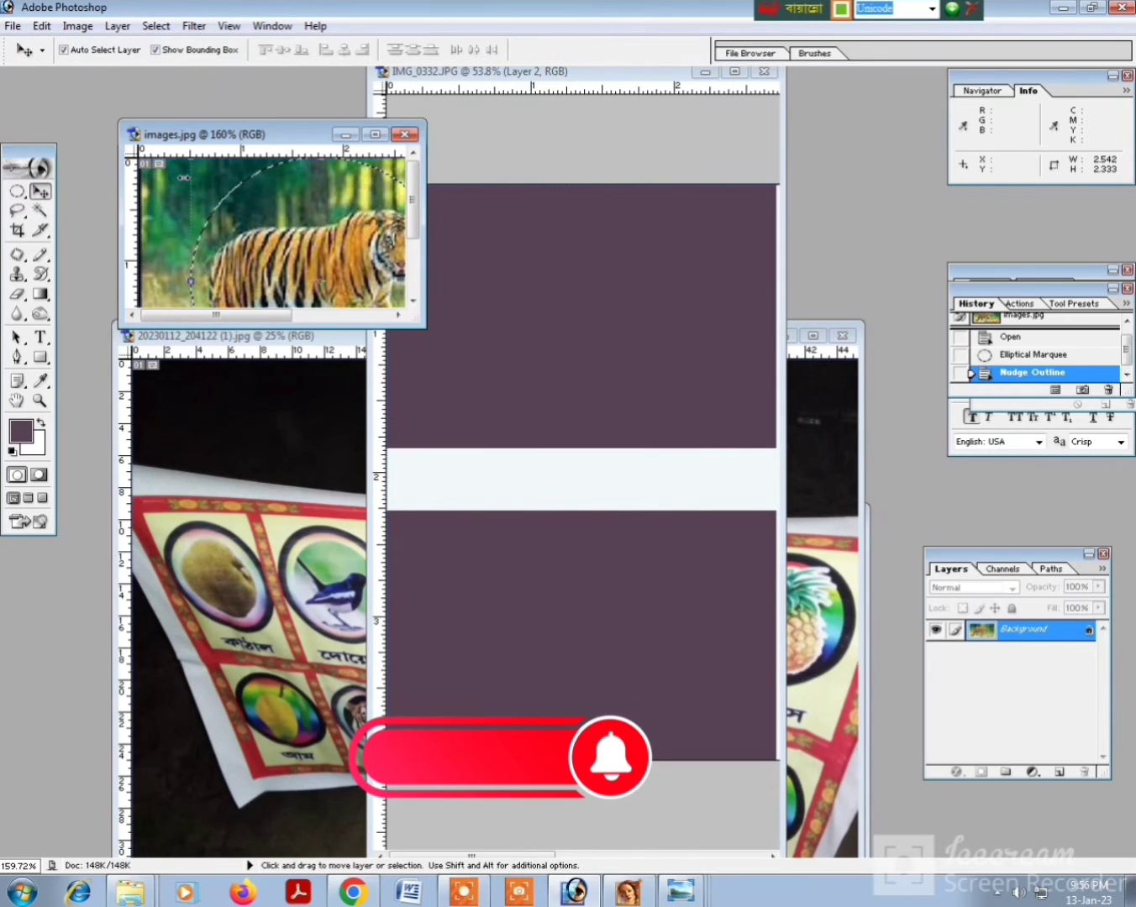
{"action": "left_click_drag", "start_coordinate": [286, 209], "coordinate": [574, 331]}
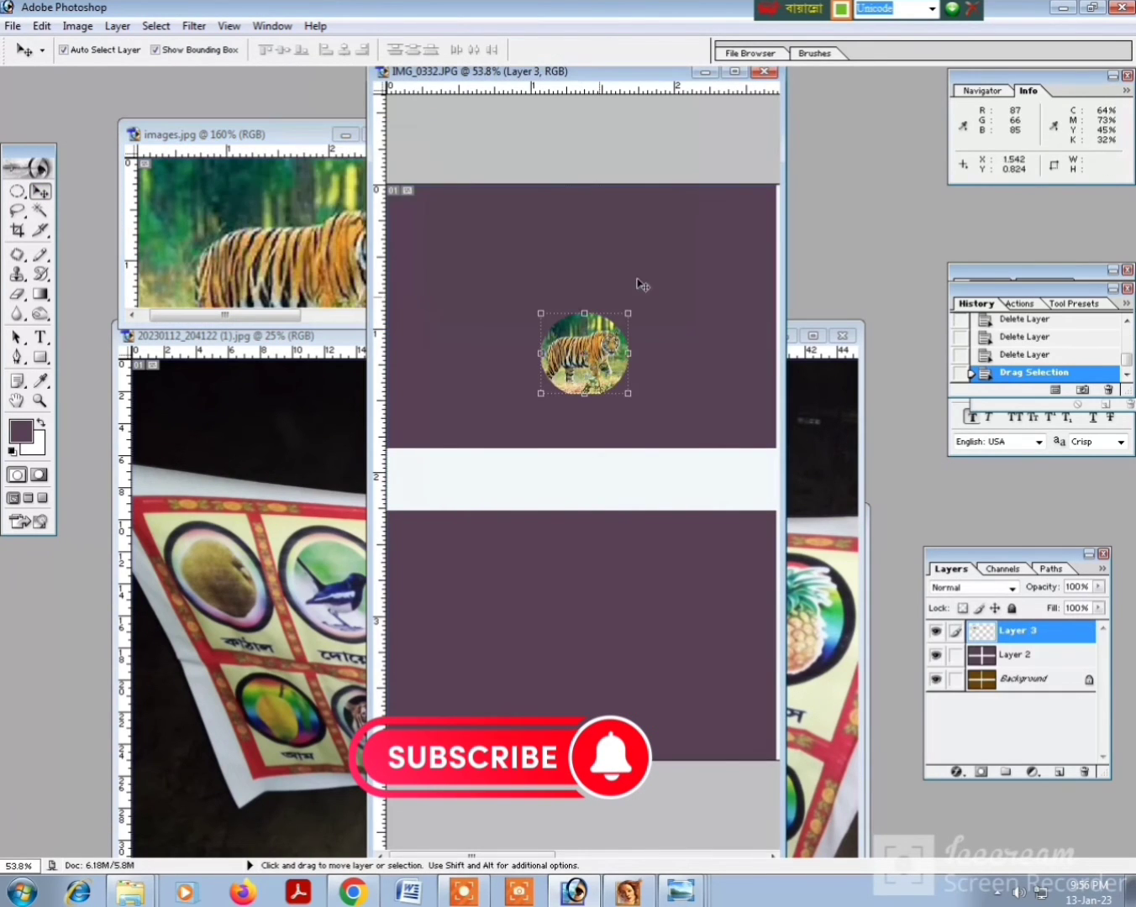
- Enlarge the tiger oval proportionally to about 236% and move it slightly up within the upper-left panel
{"action": "double_click", "coordinate": [737, 72]}
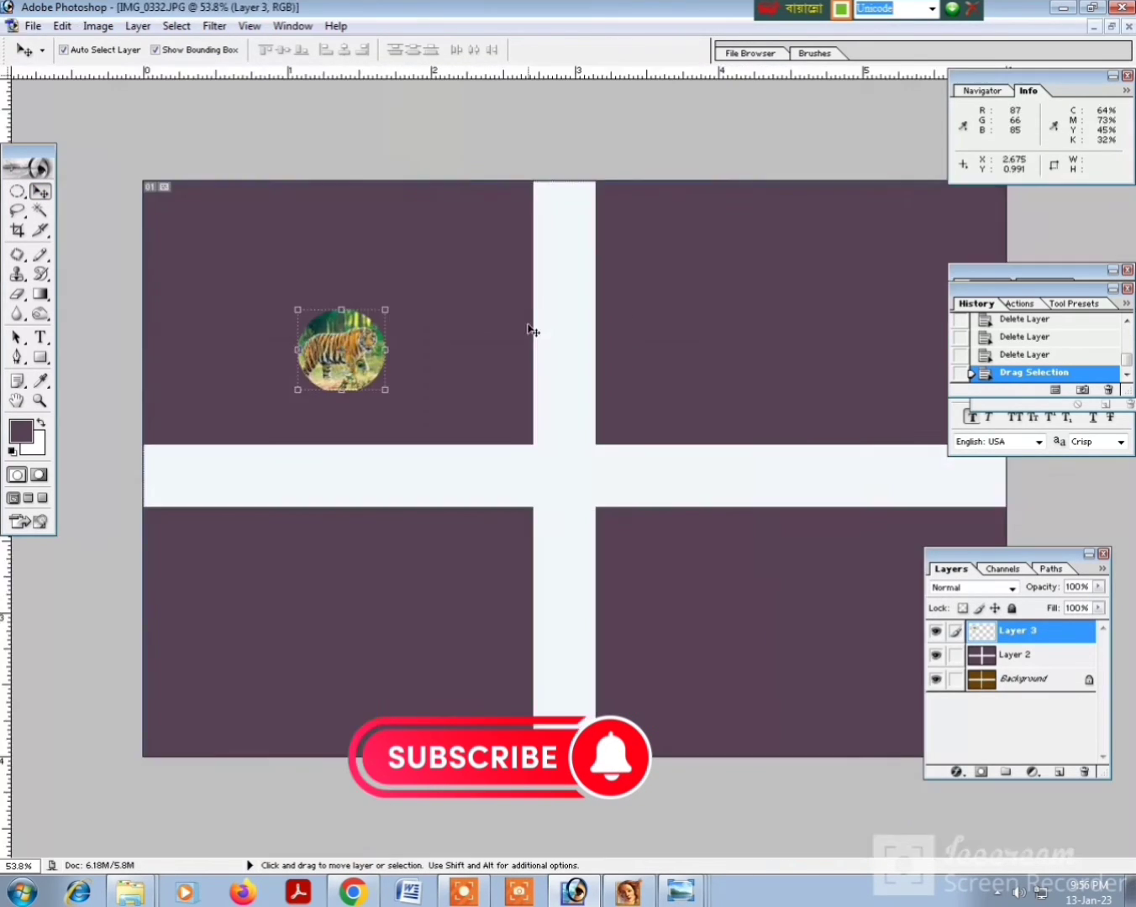
{"action": "left_click_drag", "start_coordinate": [384, 392], "coordinate": [437, 451]}
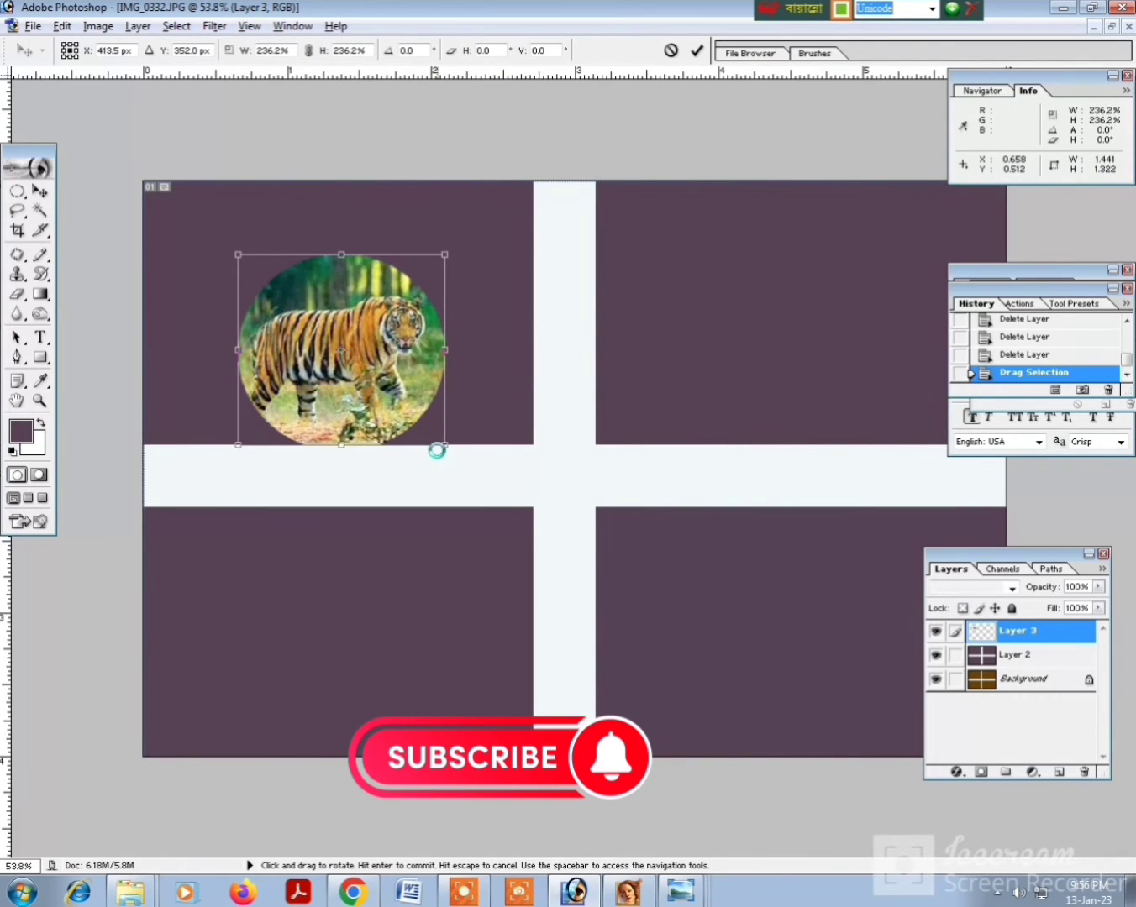
{"action": "key", "text": "Return"}
{"action": "left_click_drag", "start_coordinate": [399, 373], "coordinate": [396, 352]}
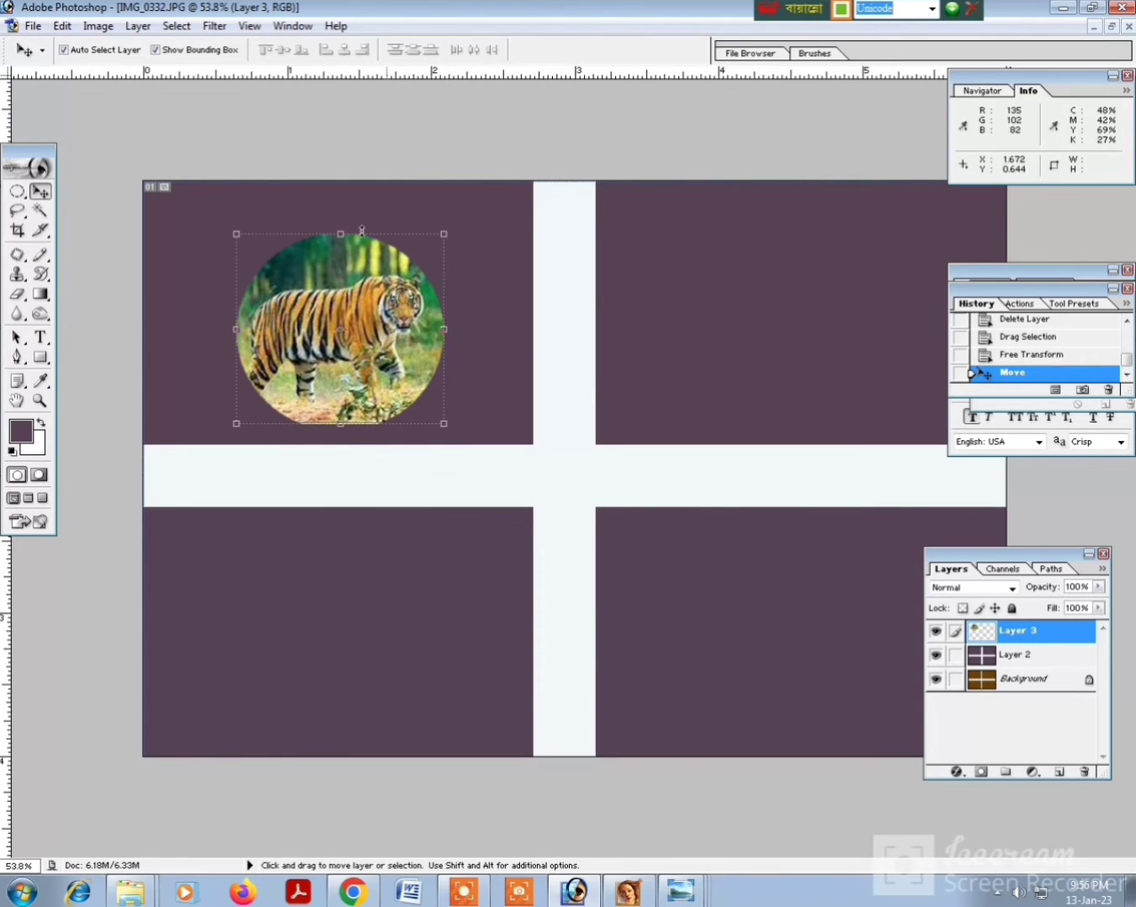
- Add a thick red outside Stroke layer style to the tiger oval
{"action": "left_click", "coordinate": [137, 27]}
{"action": "left_click", "coordinate": [137, 27]}
{"action": "left_click", "coordinate": [136, 28]}
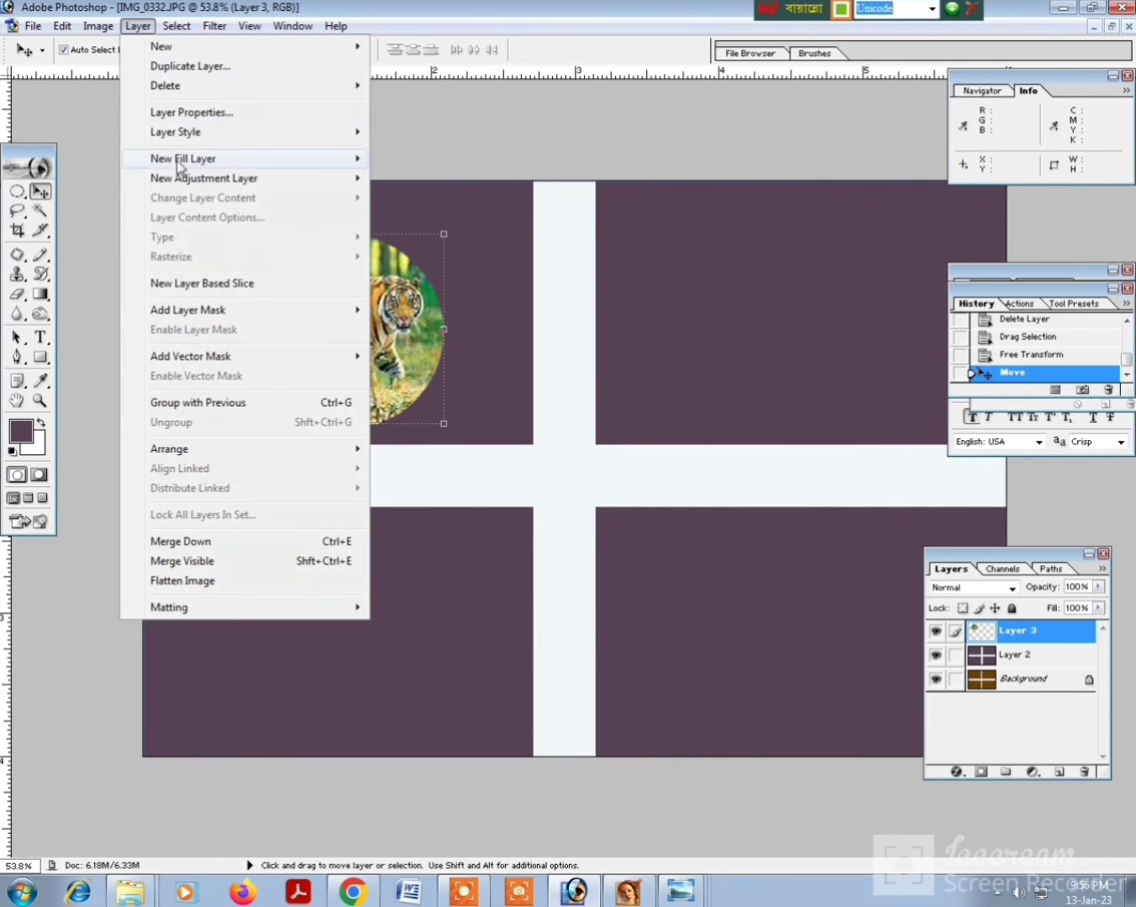
{"action": "mouse_move", "coordinate": [189, 145]}
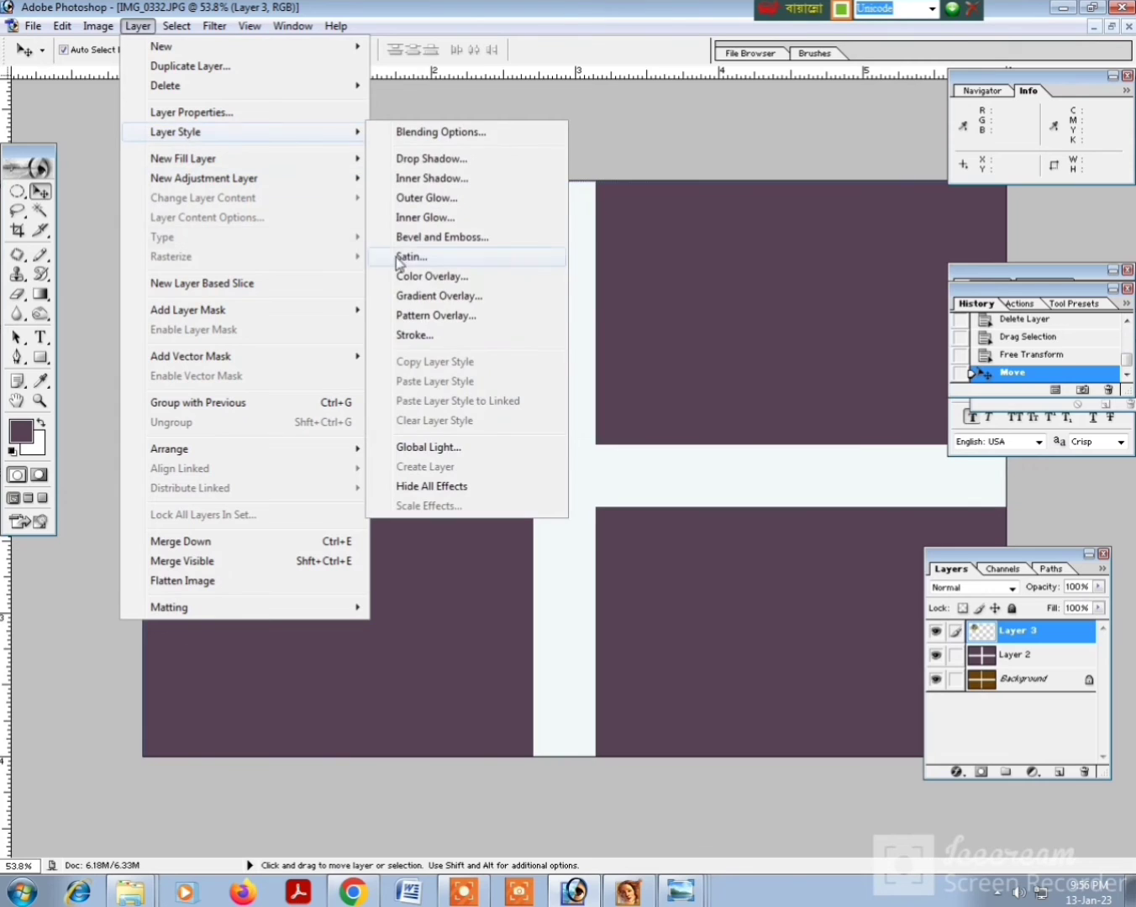
{"action": "left_click", "coordinate": [427, 334]}
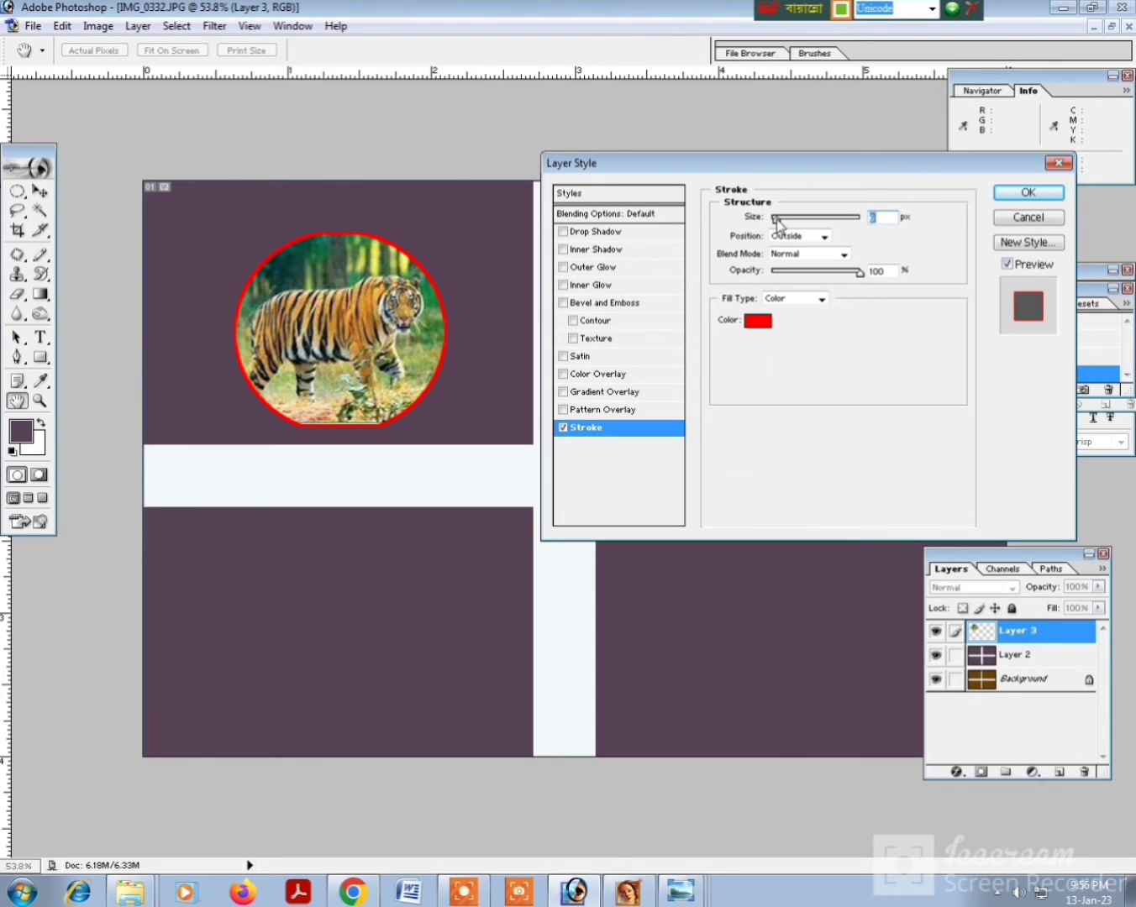
{"action": "left_click_drag", "start_coordinate": [778, 220], "coordinate": [781, 223]}
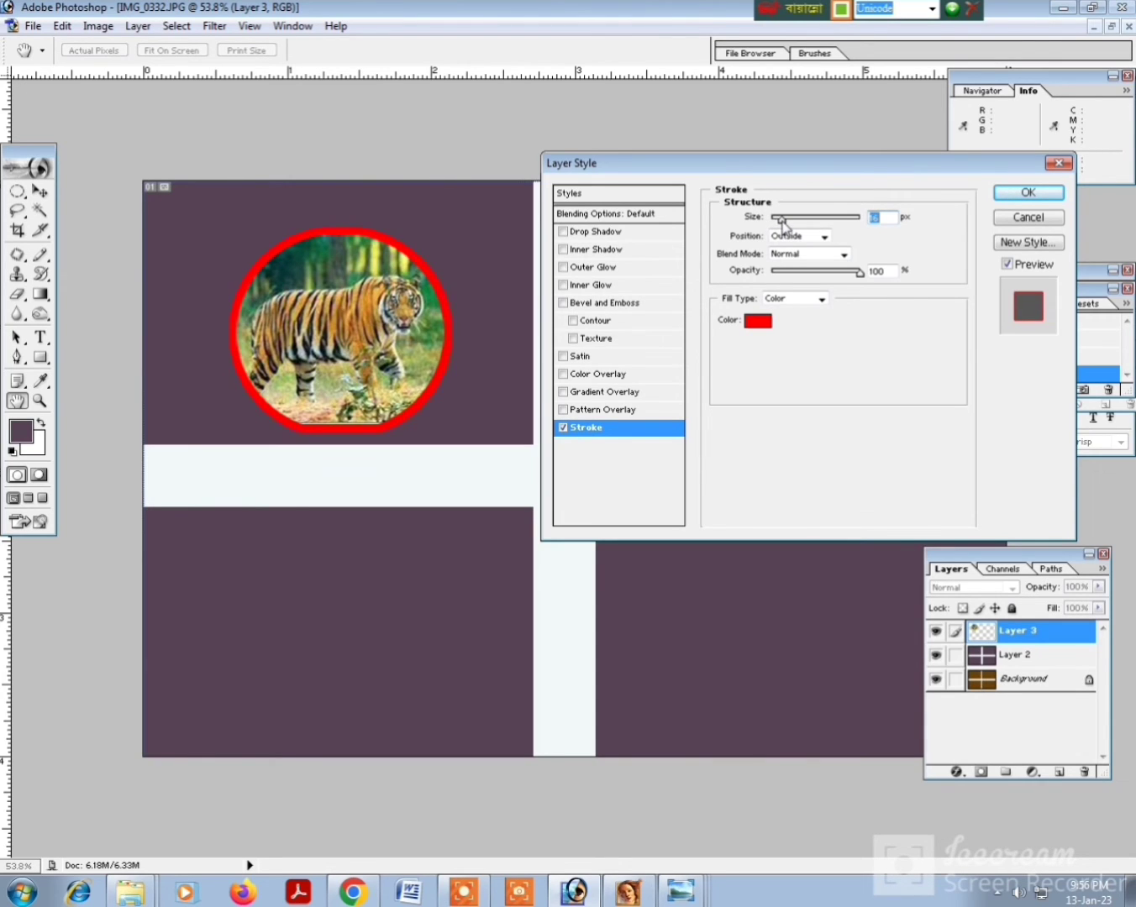
{"action": "key", "text": "Return"}
- Nudge the tiger oval slightly up within the upper-left panel
{"action": "key", "text": "v"}
{"action": "key", "text": "ctrl+0"}
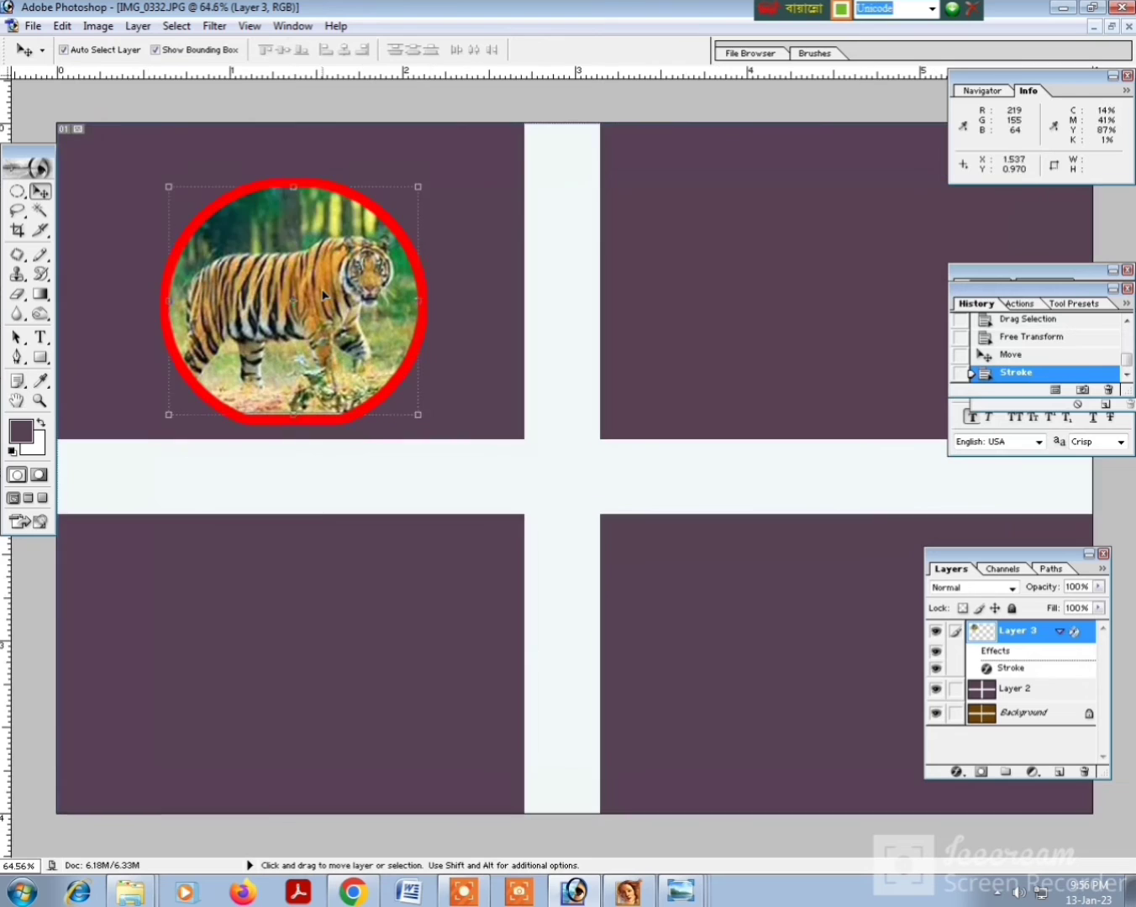
{"action": "key", "text": "Up"}
{"action": "key", "text": "Up"}
{"action": "key", "text": "Up"}
{"action": "key", "text": "Up"}
{"action": "key", "text": "Up"}
{"action": "key", "text": "Up"}
{"action": "key", "text": "Up"}
{"action": "key", "text": "Up"}
{"action": "key", "text": "Up"}
{"action": "key", "text": "Up"}
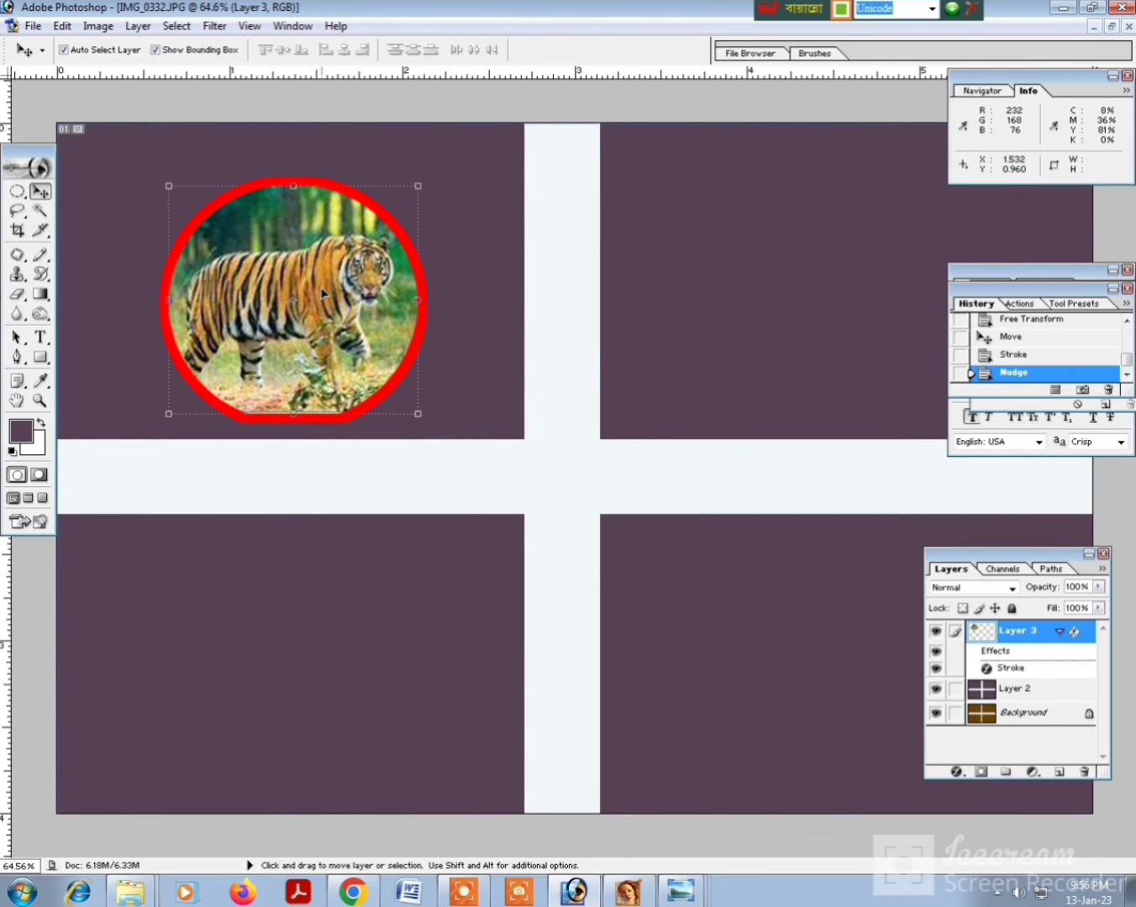
- Copy the tiger oval into the other three panels, nudging the lower-right copy slightly right
{"action": "left_click_drag", "start_coordinate": [329, 288], "coordinate": [847, 660]}
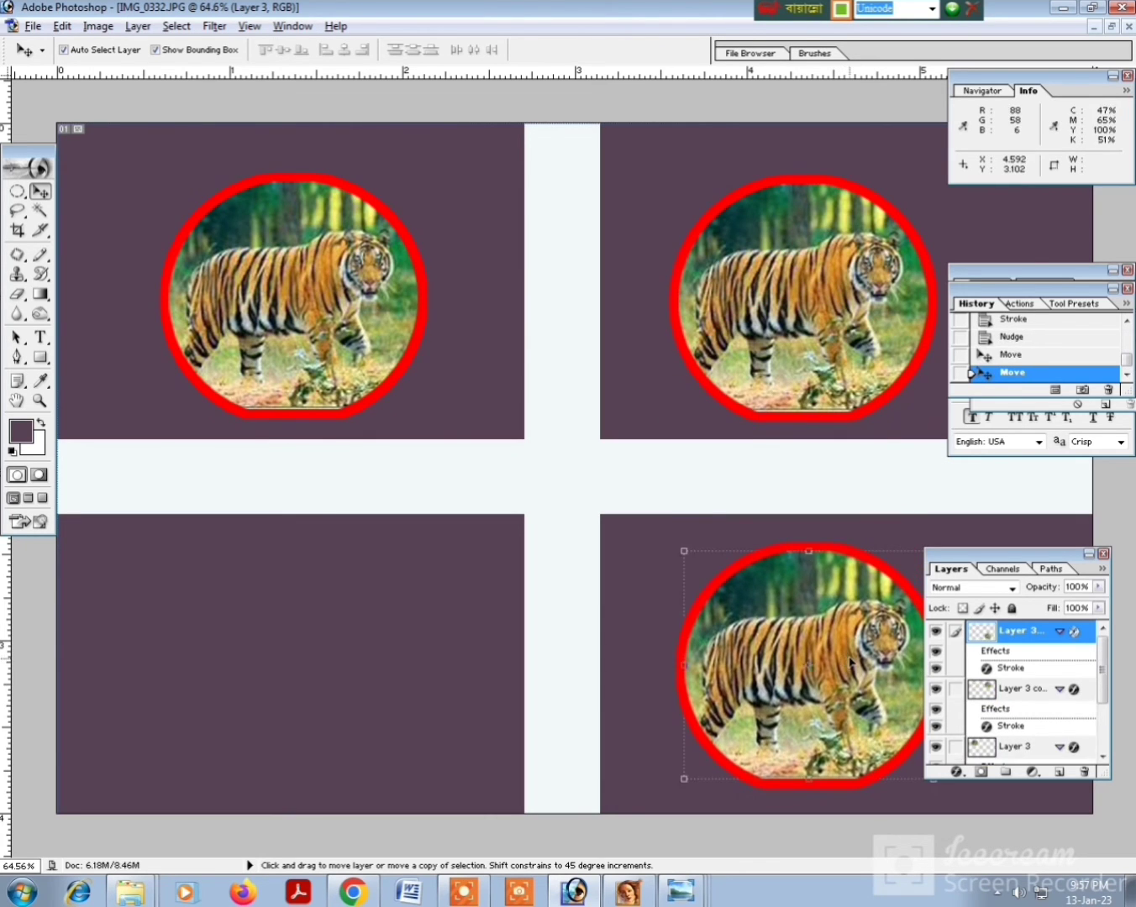
{"action": "key", "text": "Right"}
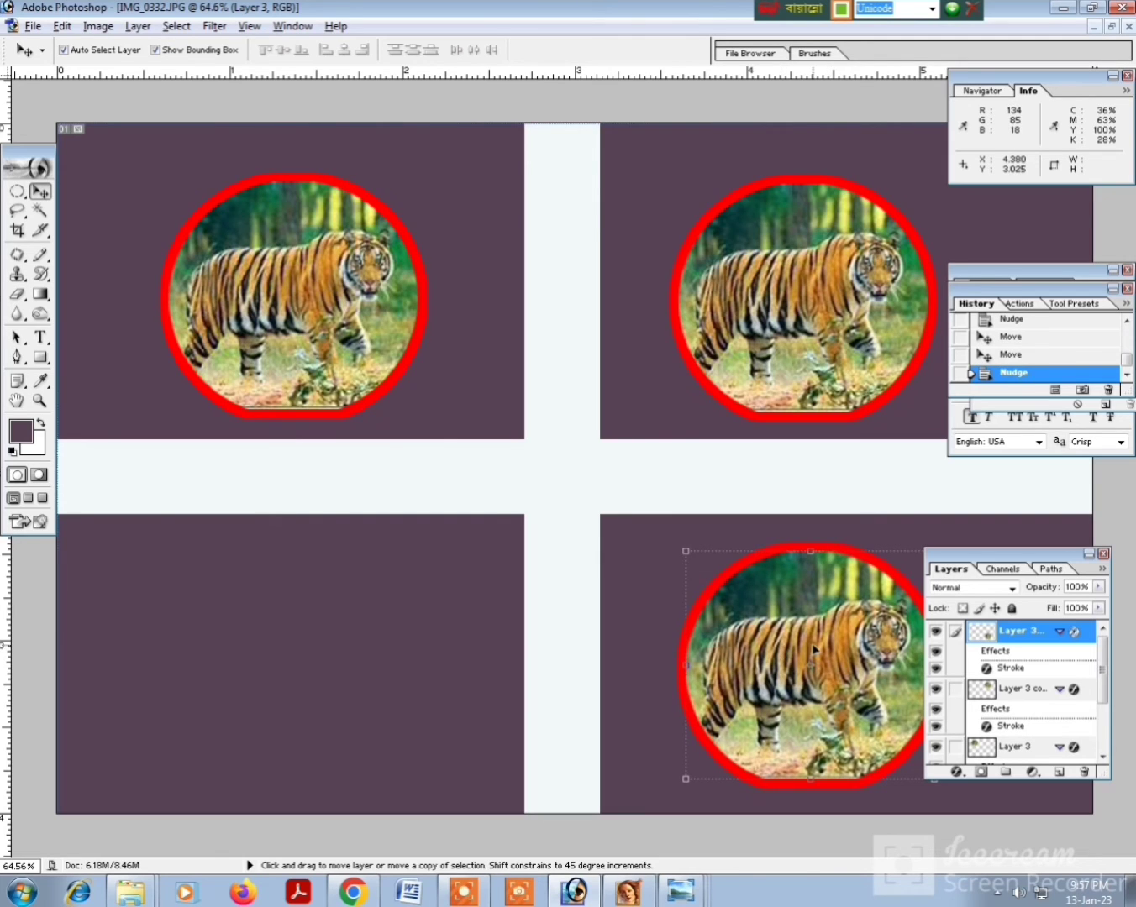
{"action": "left_click_drag", "start_coordinate": [813, 645], "coordinate": [293, 652]}
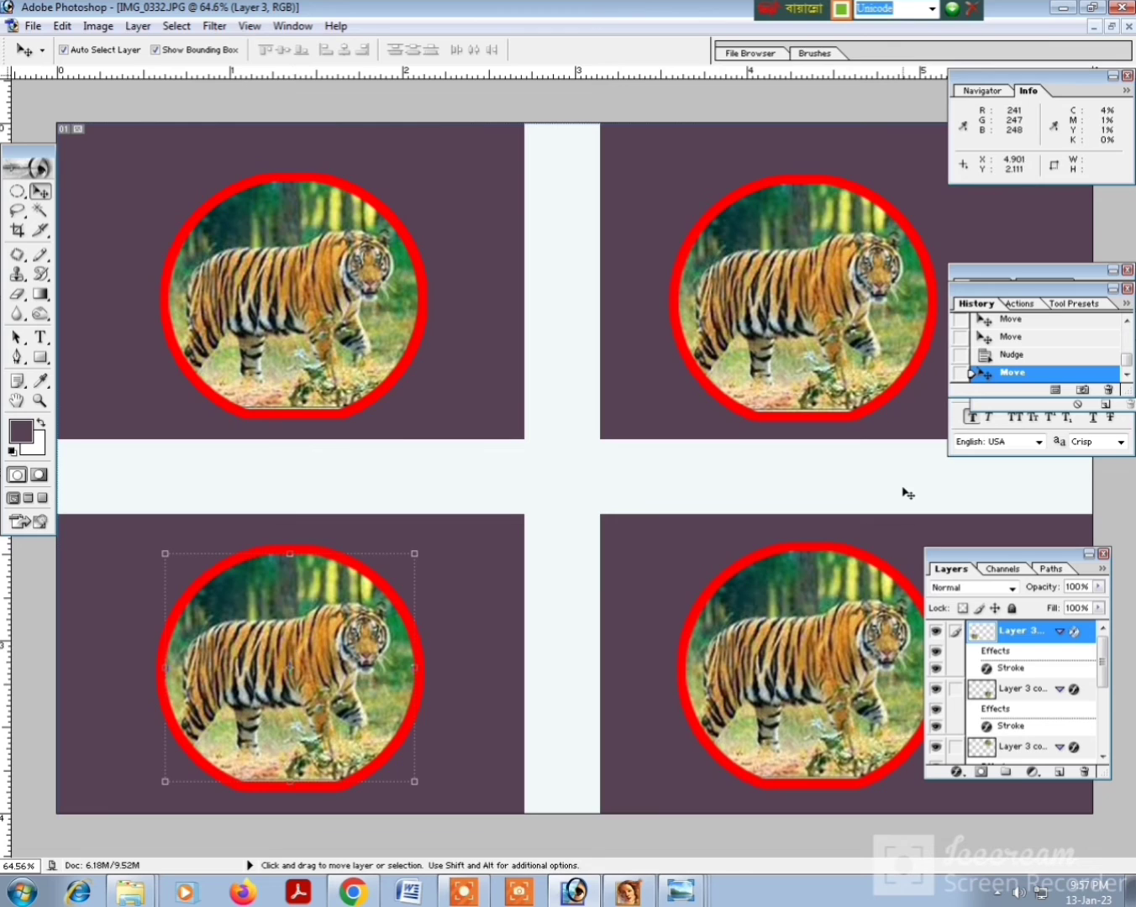
- Nudge the lower-left tiger oval slightly right to line it up beneath the upper-left one
{"action": "scroll", "coordinate": [723, 469], "scroll_direction": "down", "scroll_amount": 3}
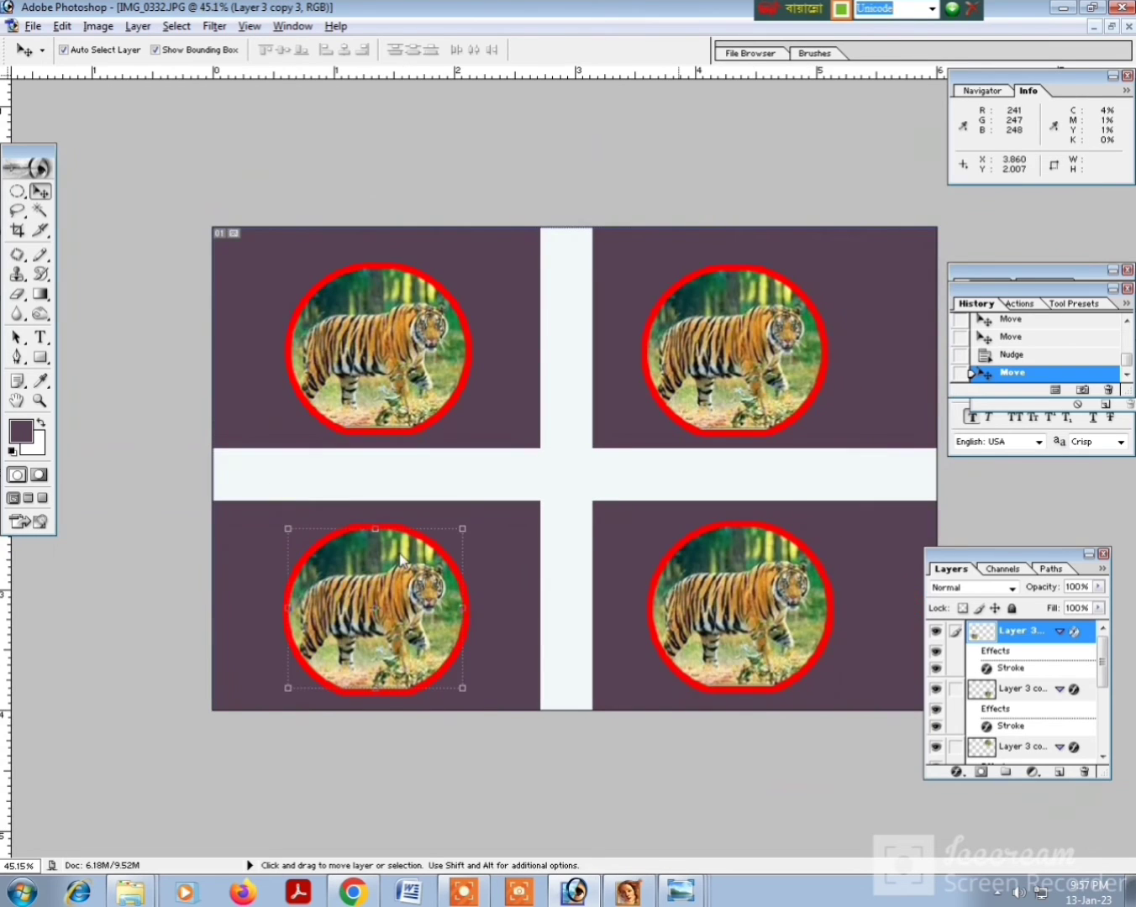
{"action": "left_click", "coordinate": [536, 550]}
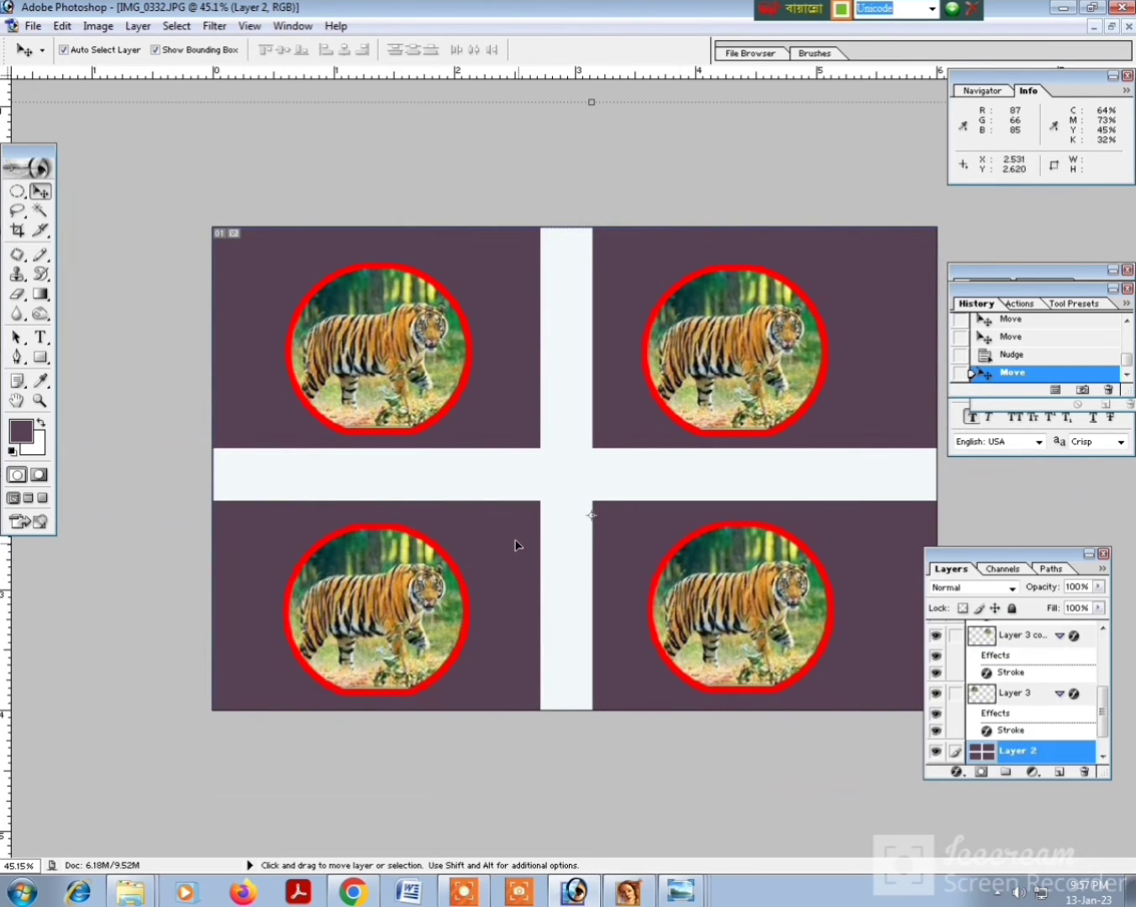
{"action": "left_click", "coordinate": [394, 568]}
{"action": "key", "text": "Right"}
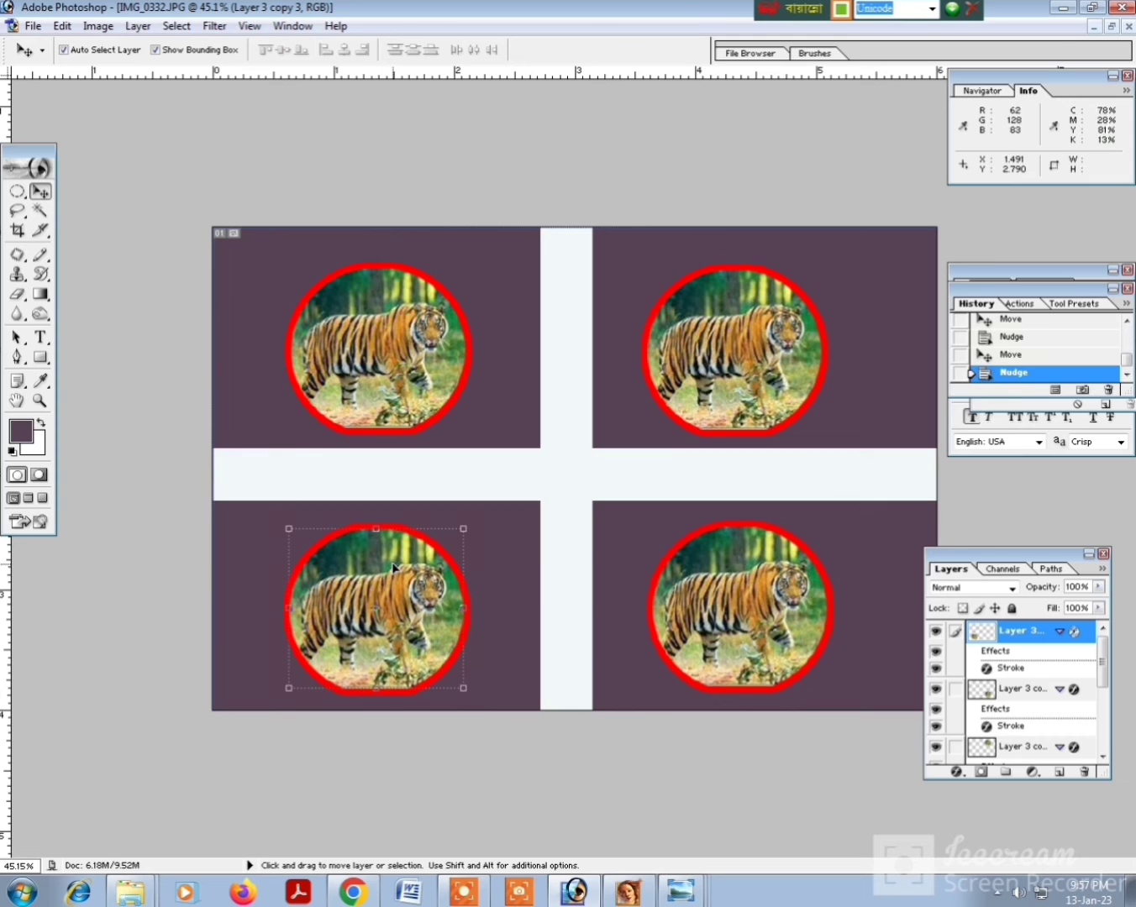
- Save the tiger layout as a JPEG copy named 9 in the desktop's New folder (3), accepting the default JPEG options
{"action": "left_click", "coordinate": [727, 562]}
{"action": "left_click", "coordinate": [756, 375]}
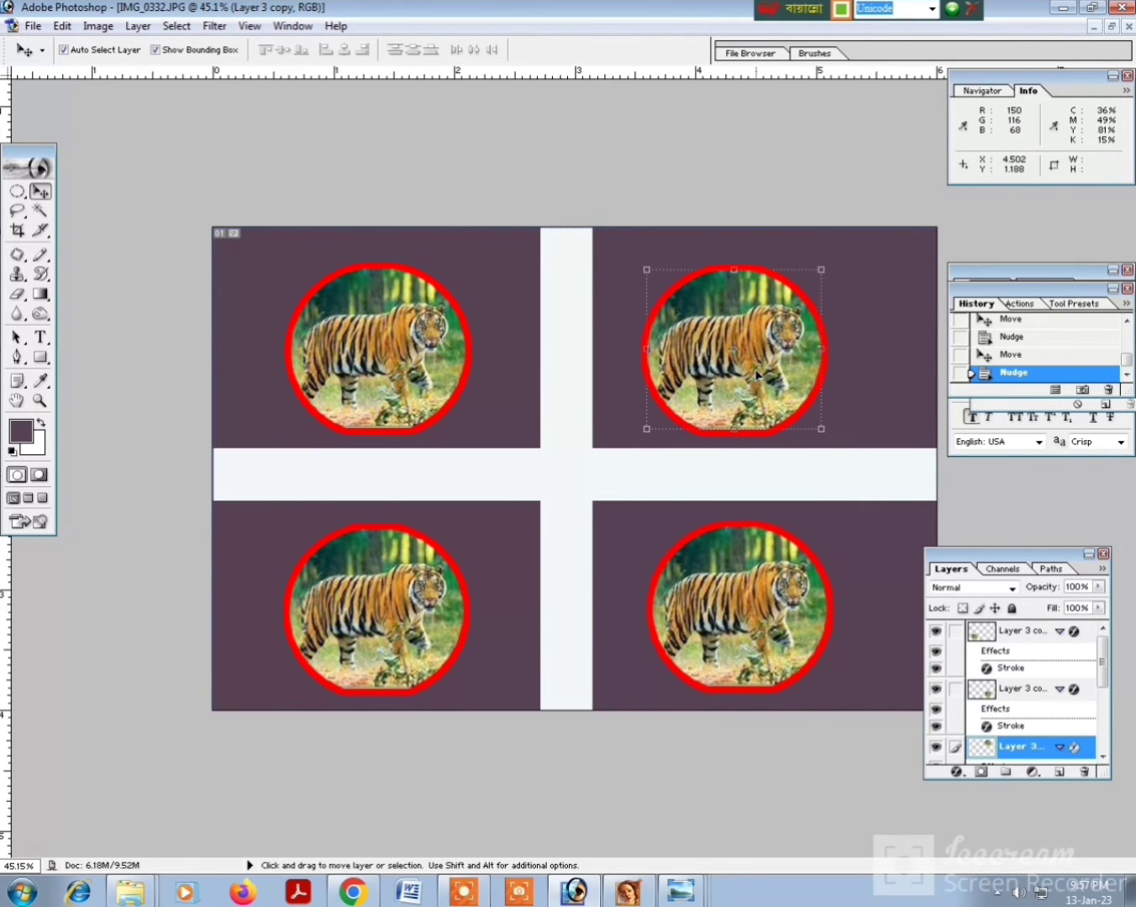
{"action": "key", "text": "alt"}
{"action": "key", "text": "ctrl+alt+s"}
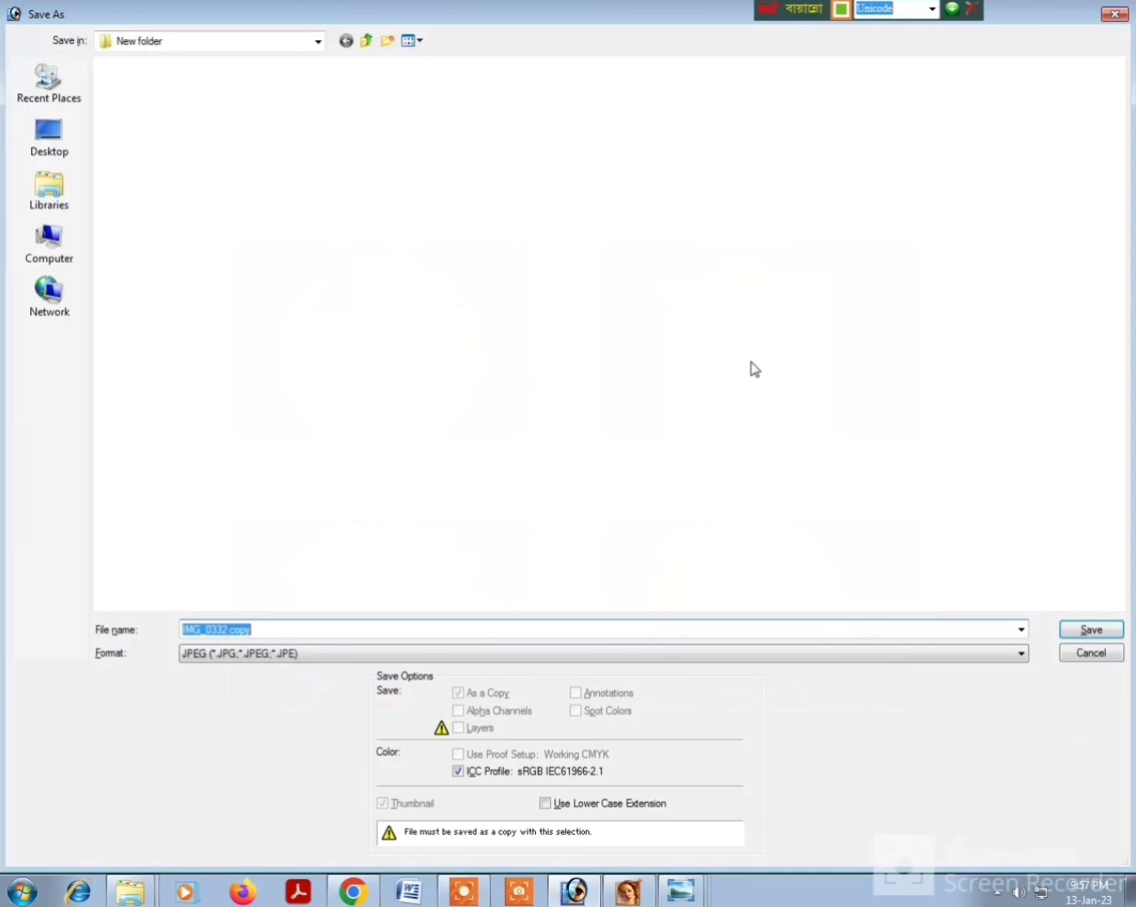
{"action": "left_click", "coordinate": [55, 147]}
{"action": "left_click", "coordinate": [387, 127]}
{"action": "double_click", "coordinate": [388, 127]}
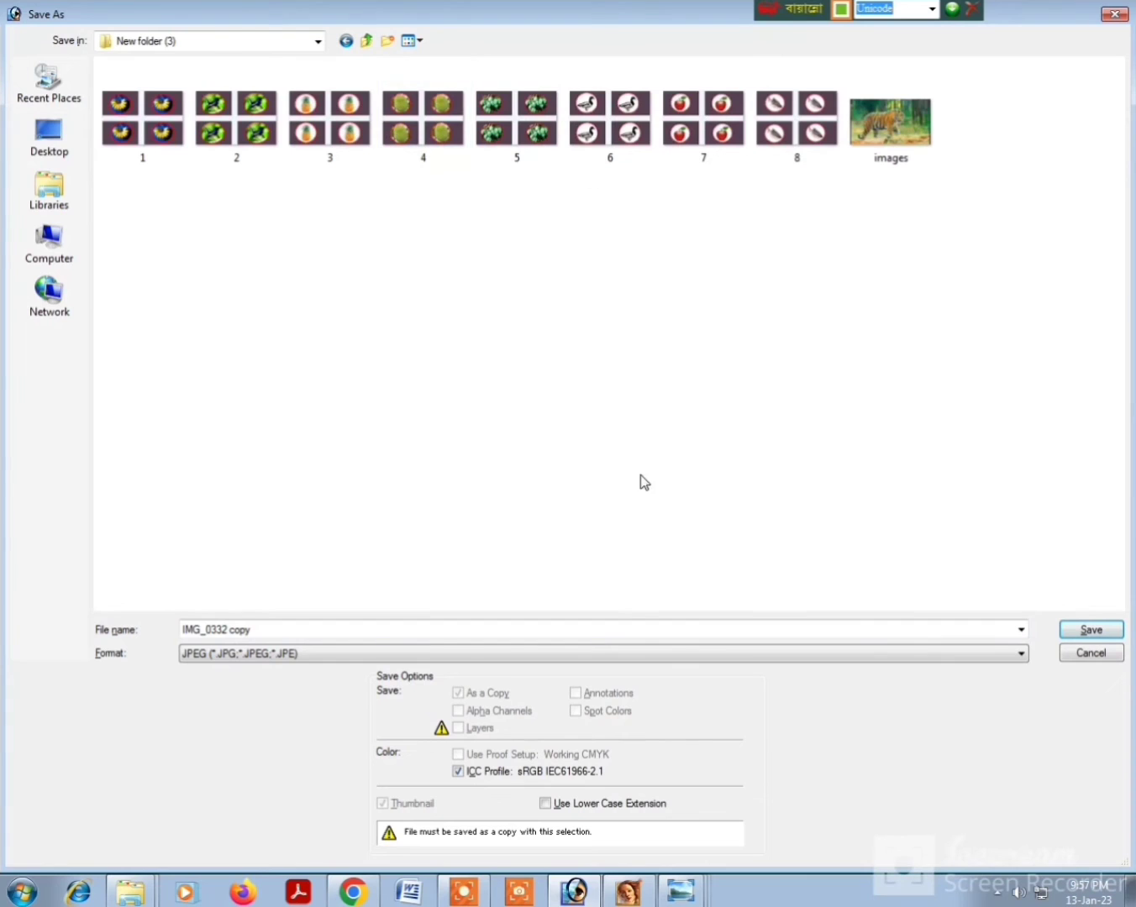
{"action": "left_click", "coordinate": [513, 626]}
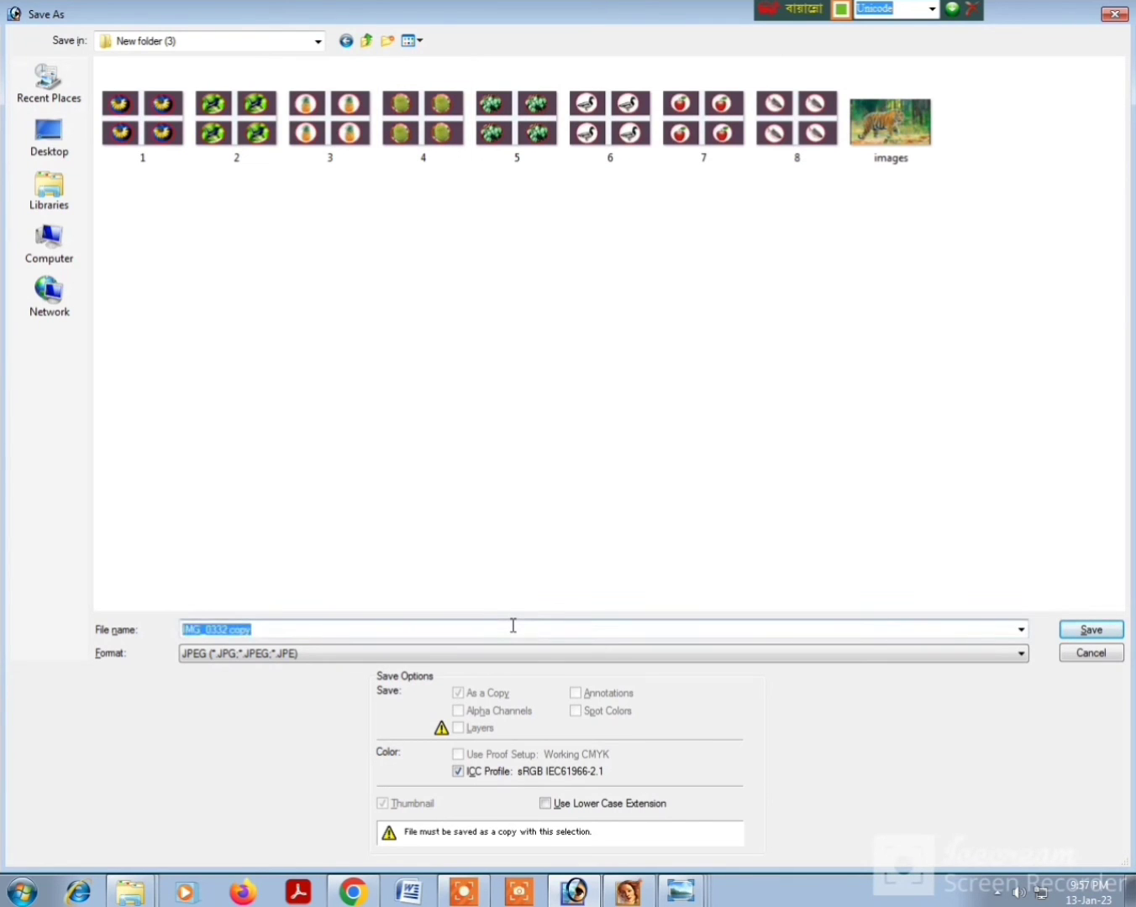
{"action": "type", "text": "9"}
{"action": "key", "text": "Return"}
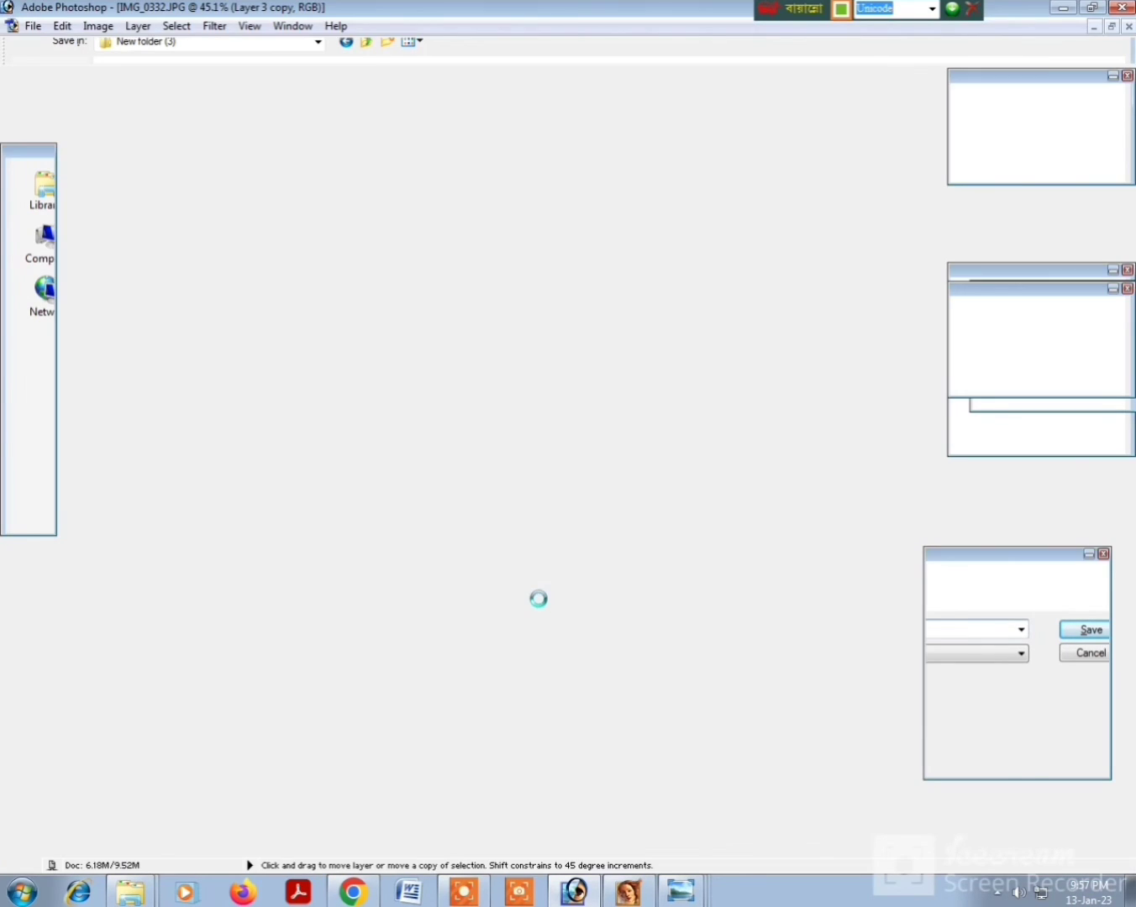
{"action": "key", "text": "Return"}
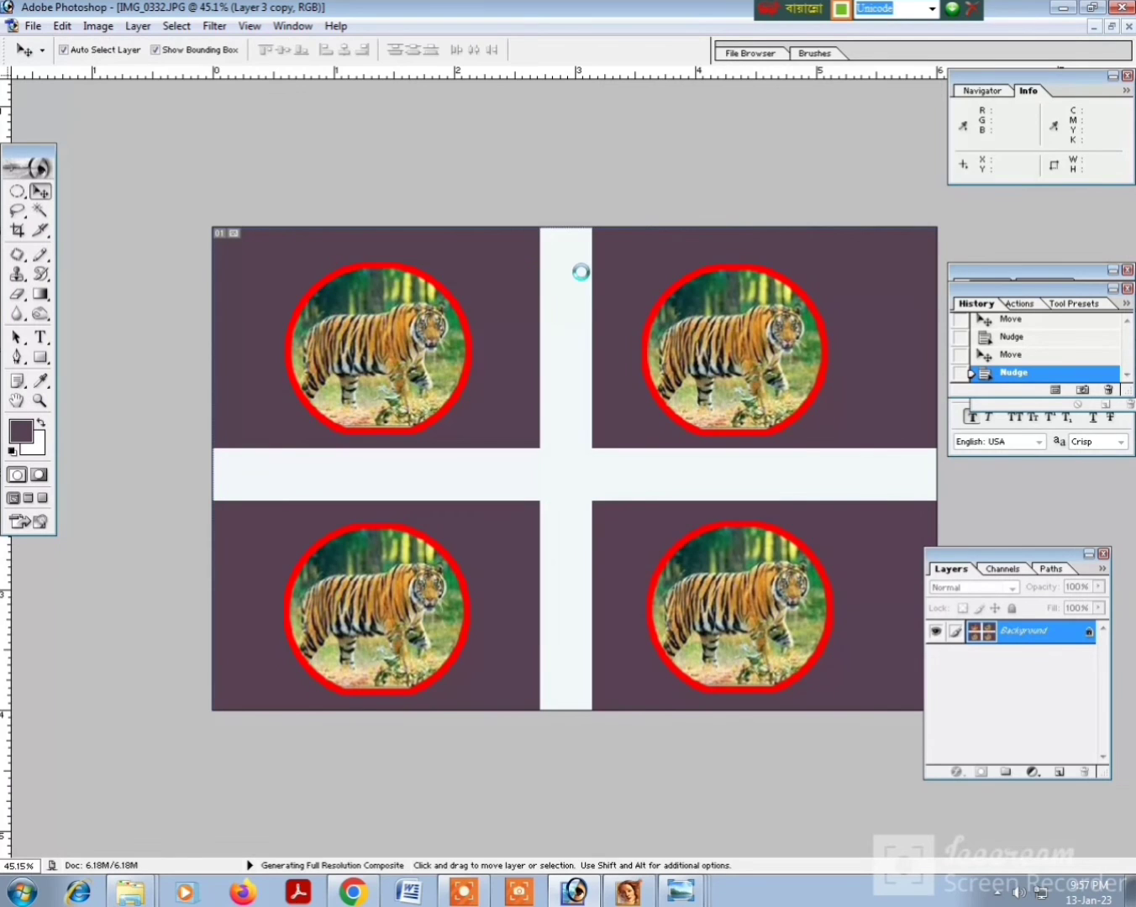
- Return to the floating document windows and close the tiger source image images.jpg
{"action": "left_click", "coordinate": [1112, 27]}
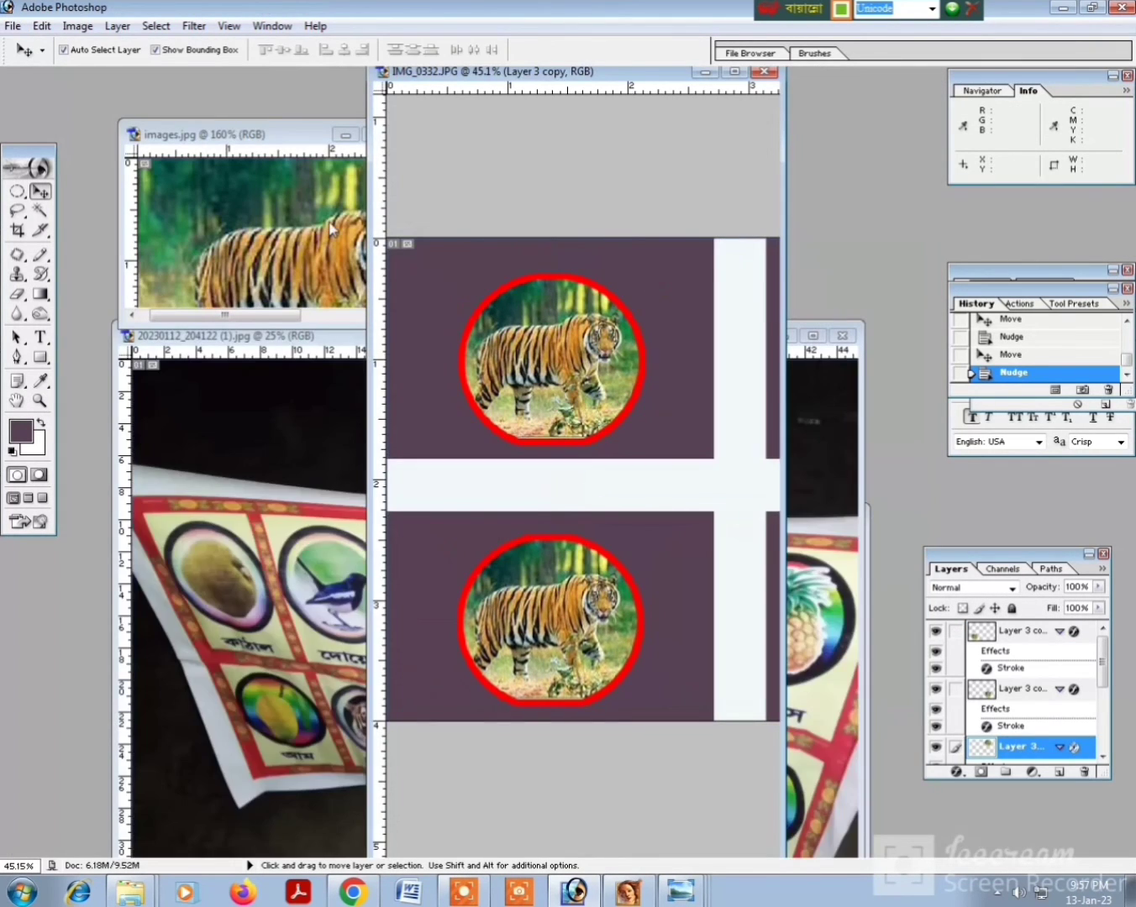
{"action": "left_click", "coordinate": [241, 220]}
{"action": "left_click", "coordinate": [406, 136]}
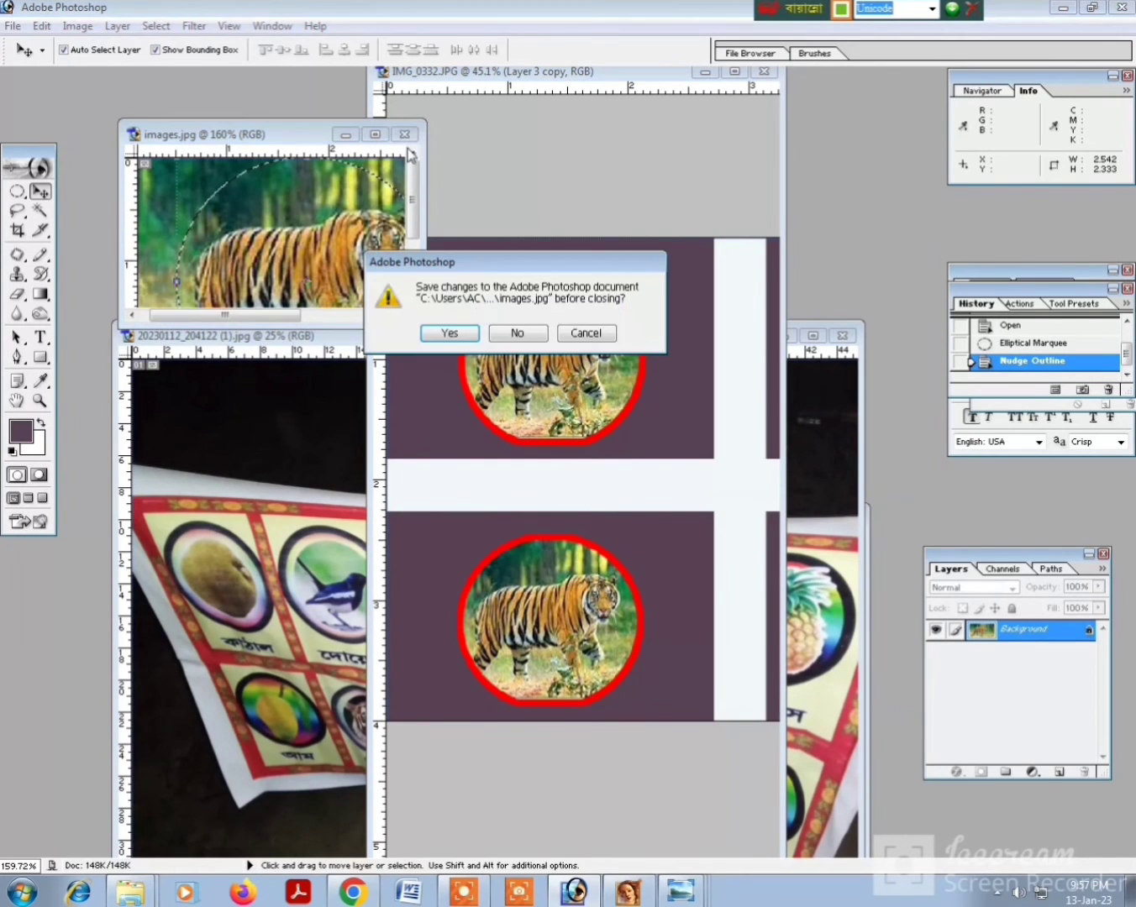
{"action": "left_click", "coordinate": [465, 896]}
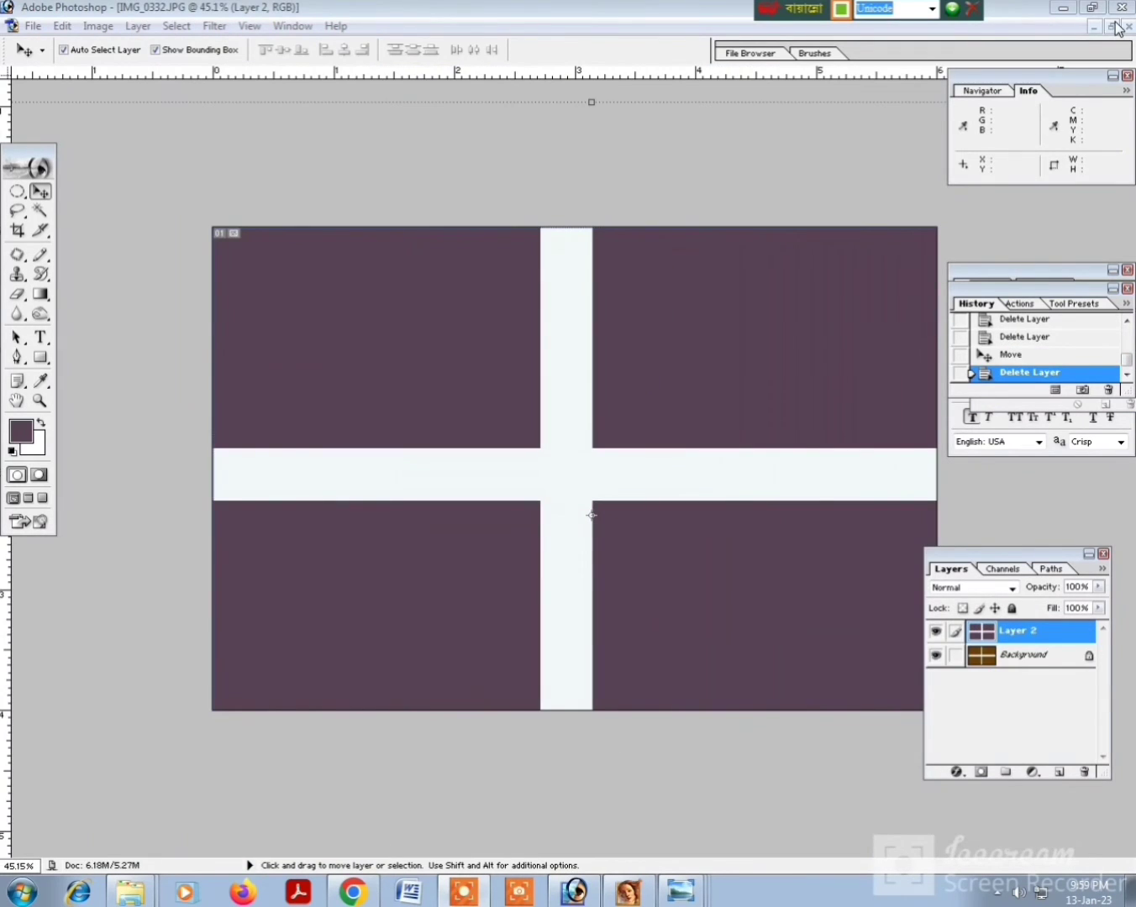
- Draw an elliptical selection about 2.63 by 2.33 around the large lotus flower in images.jpg
{"action": "left_click", "coordinate": [1114, 26]}
{"action": "left_click", "coordinate": [341, 160]}
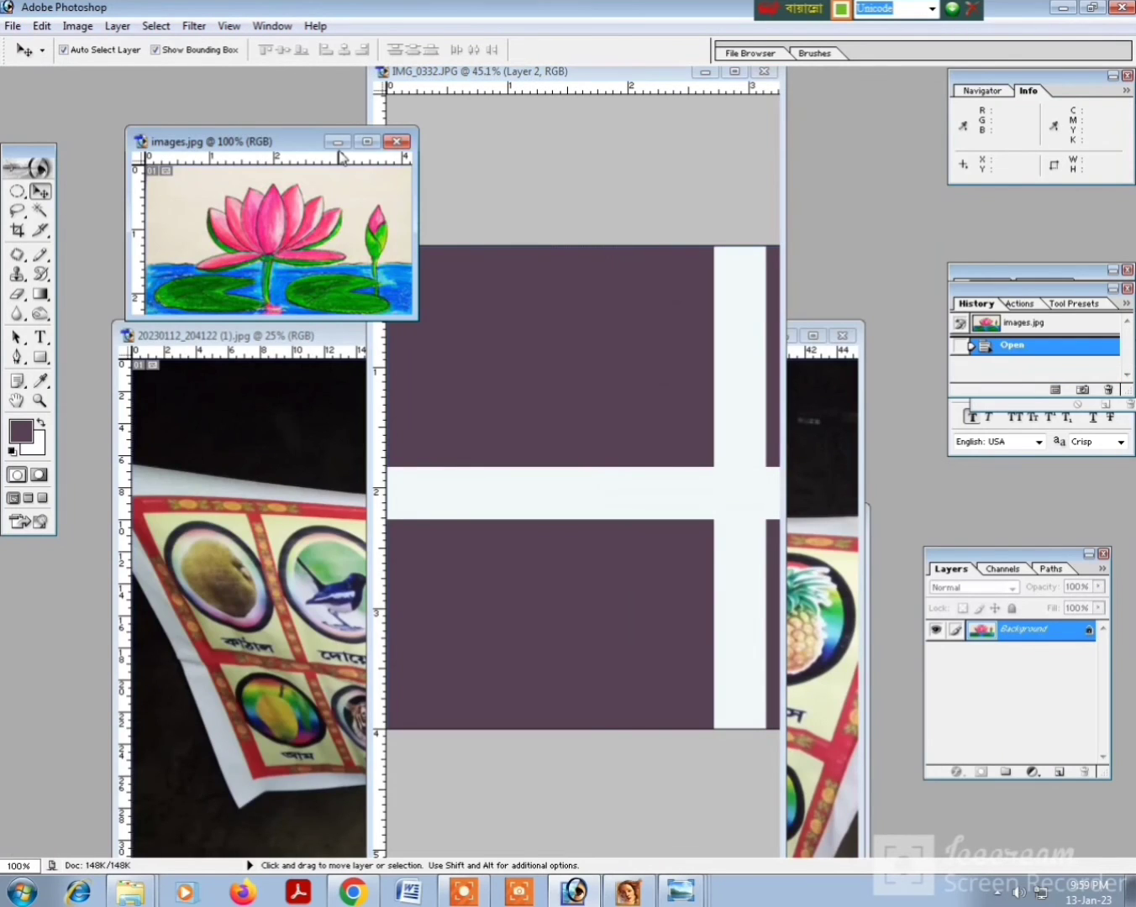
{"action": "left_click", "coordinate": [361, 141]}
{"action": "left_click", "coordinate": [17, 192]}
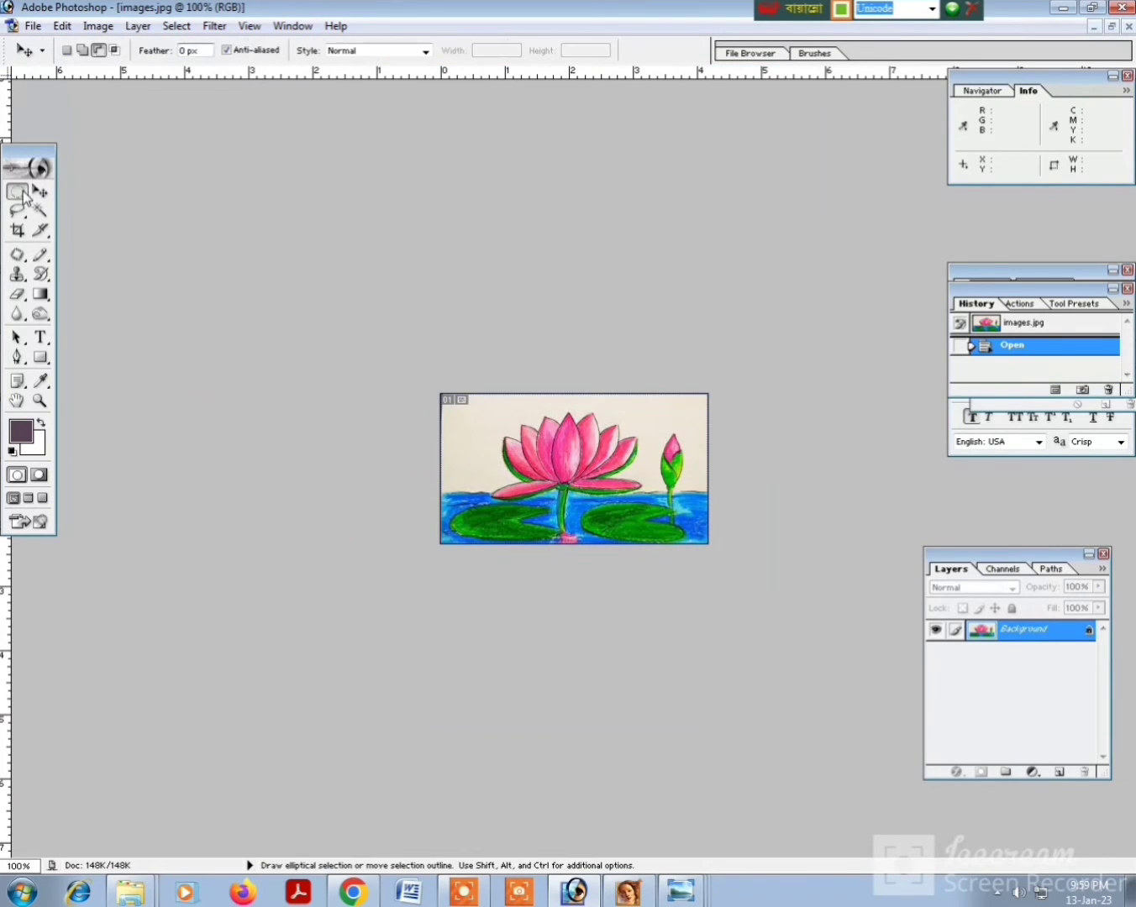
{"action": "left_click_drag", "start_coordinate": [484, 394], "coordinate": [653, 545]}
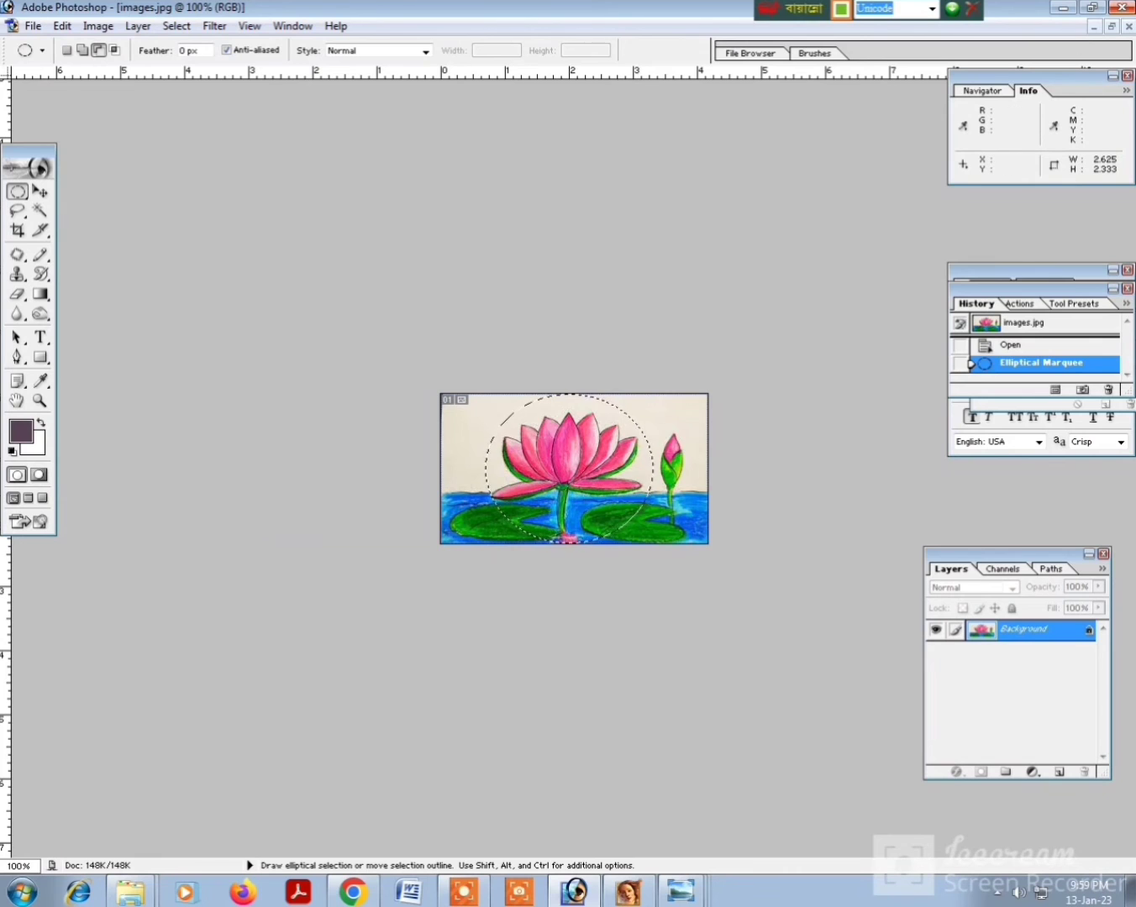
- Transfer the selected lotus oval into the upper-left panel of IMG_0332.JPG and maximize that document
{"action": "left_click", "coordinate": [1112, 27]}
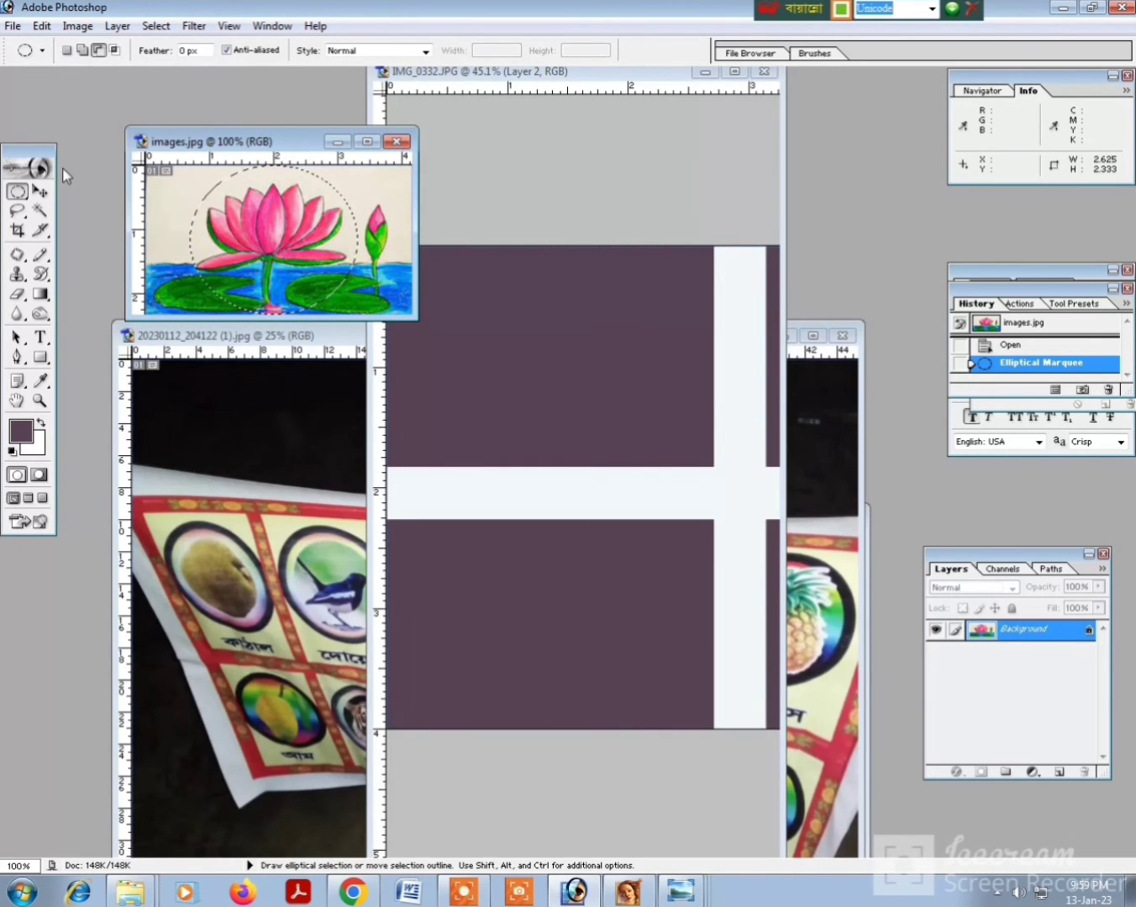
{"action": "left_click", "coordinate": [39, 192]}
{"action": "left_click_drag", "start_coordinate": [263, 249], "coordinate": [547, 392]}
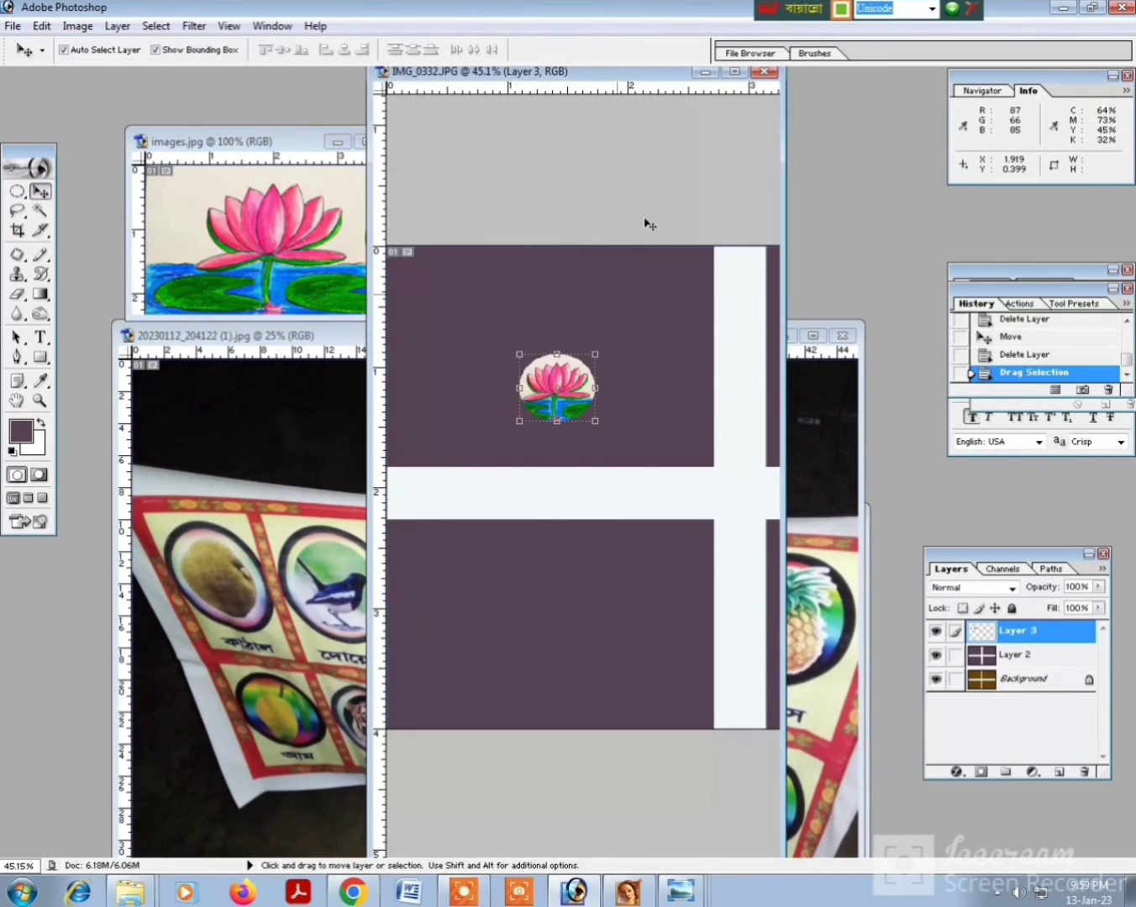
{"action": "left_click", "coordinate": [734, 72]}
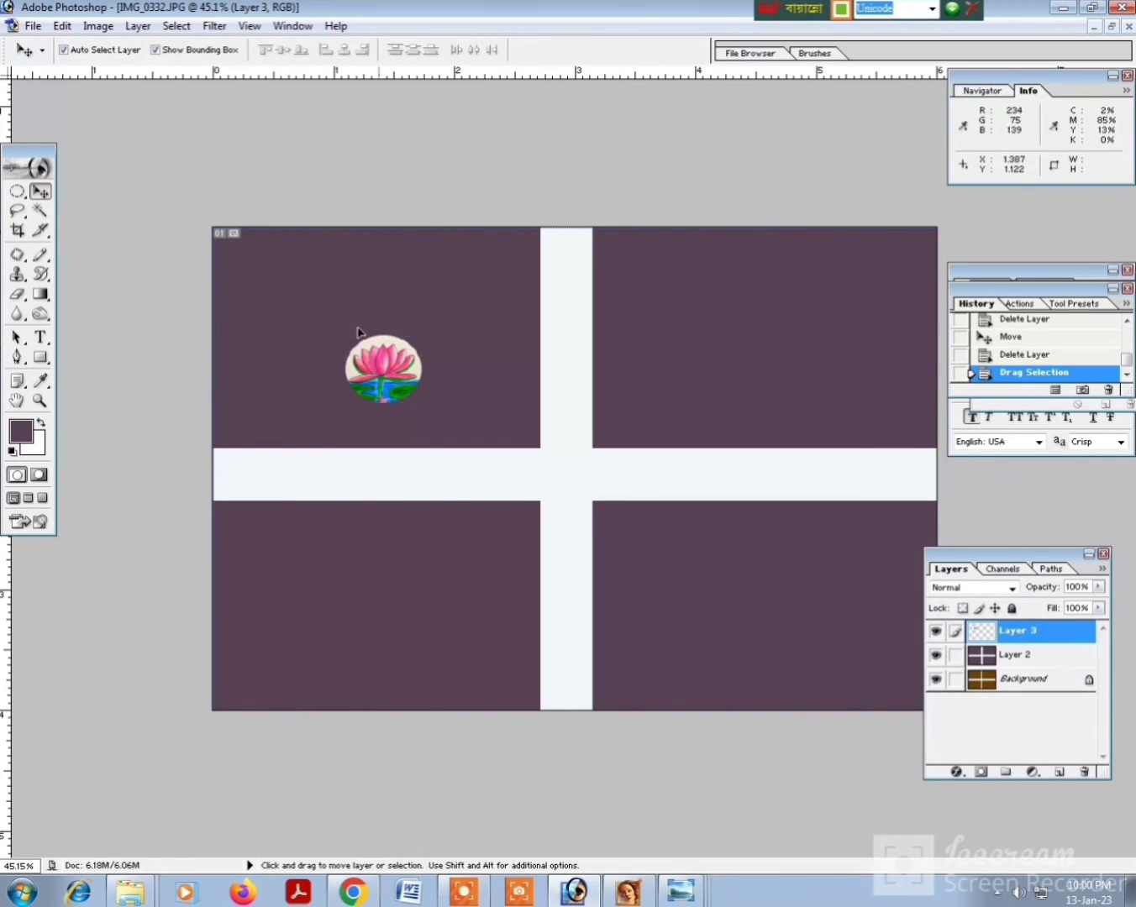
- Move the lotus oval up and left in the upper-left panel and enlarge it to nearly the panel's height
{"action": "left_click_drag", "start_coordinate": [377, 365], "coordinate": [336, 304]}
{"action": "left_click_drag", "start_coordinate": [383, 343], "coordinate": [441, 400]}
{"action": "key", "text": "Return"}
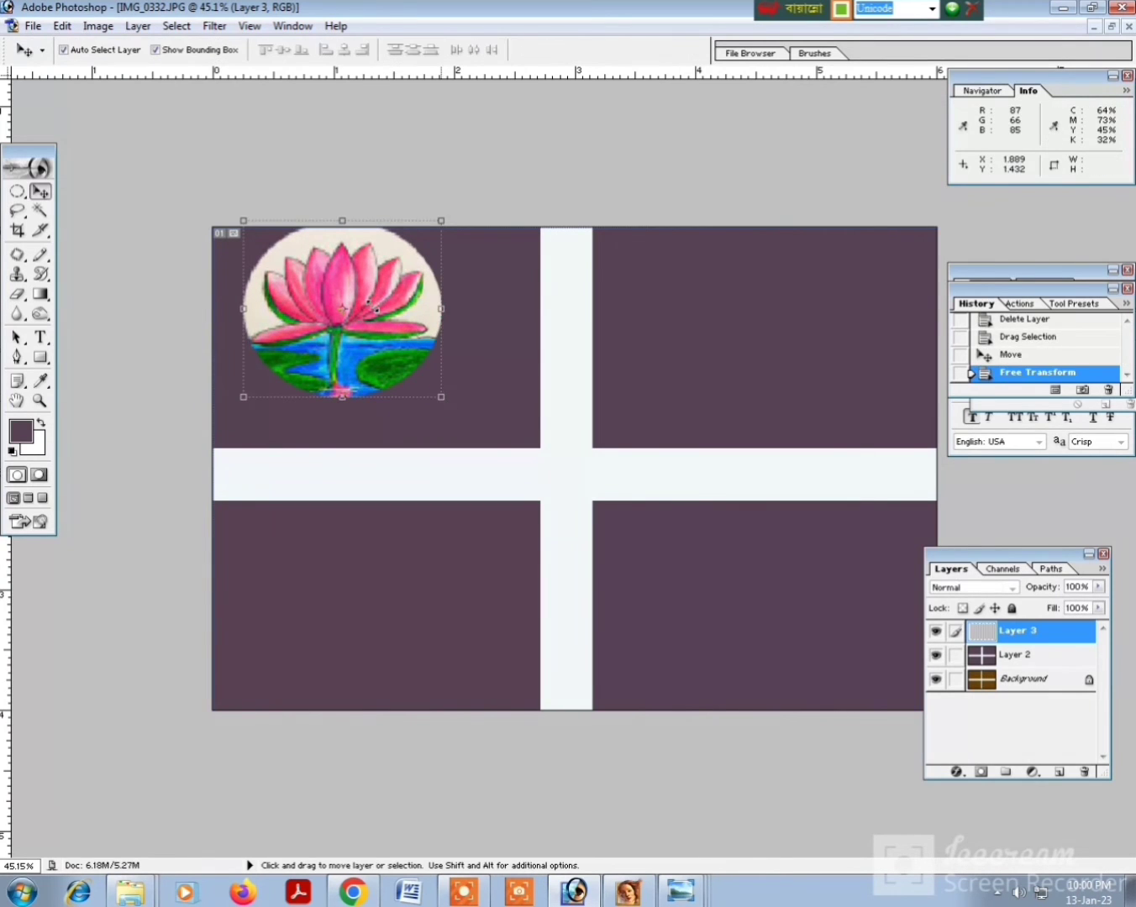
- Shift the lotus oval fully inside the upper-left panel and scale it to about 103% width and 109% height
{"action": "left_click_drag", "start_coordinate": [338, 261], "coordinate": [352, 287]}
{"action": "left_click_drag", "start_coordinate": [459, 332], "coordinate": [447, 334]}
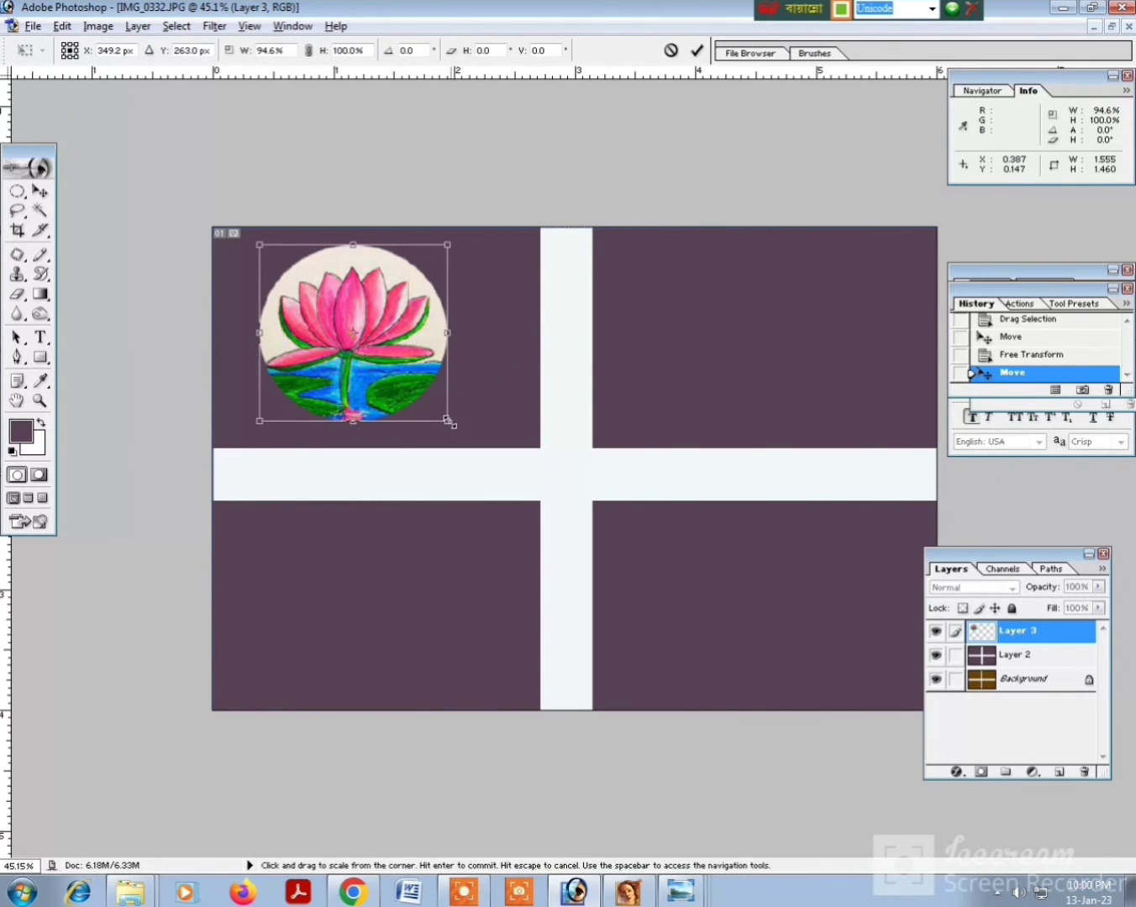
{"action": "left_click_drag", "start_coordinate": [448, 421], "coordinate": [456, 428]}
{"action": "key", "text": "Return"}
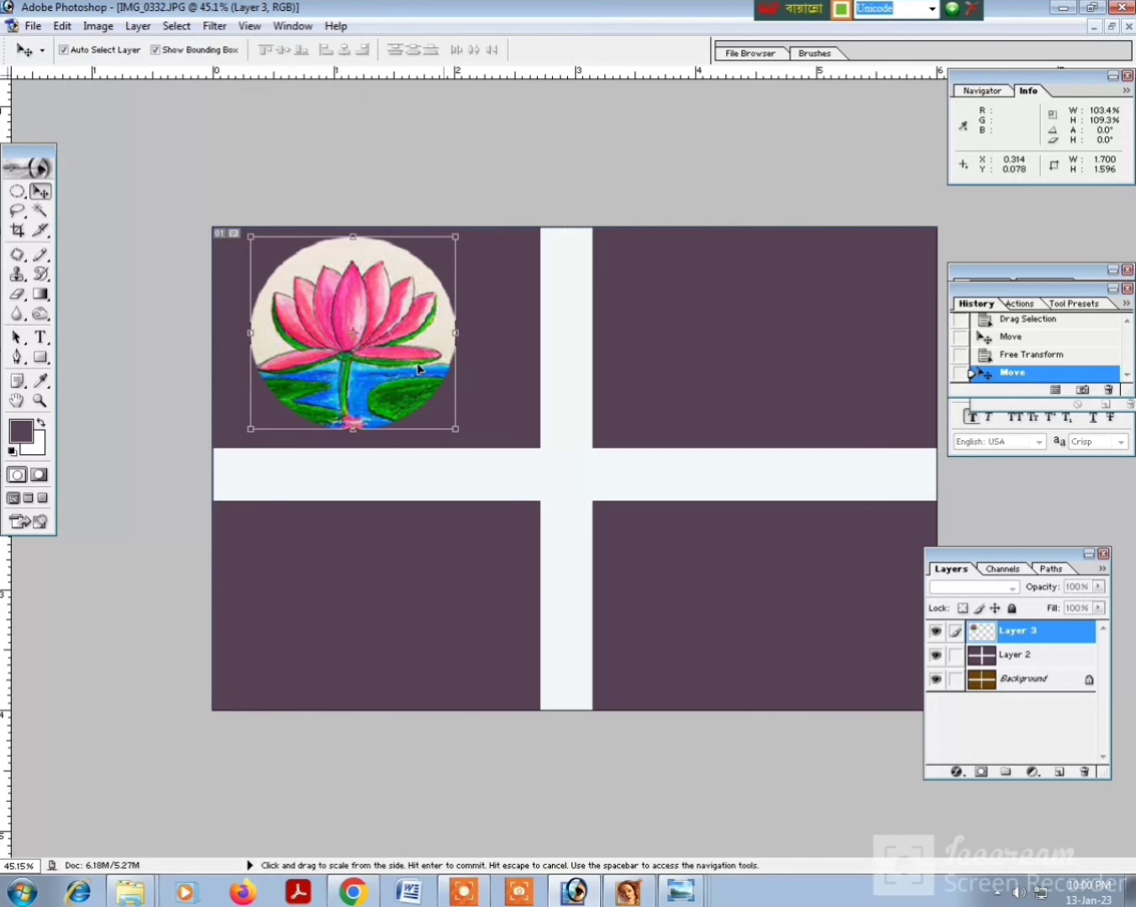
- Move the lotus oval slightly right and down, and scale it proportionally to about 94%
{"action": "left_click_drag", "start_coordinate": [412, 322], "coordinate": [422, 329]}
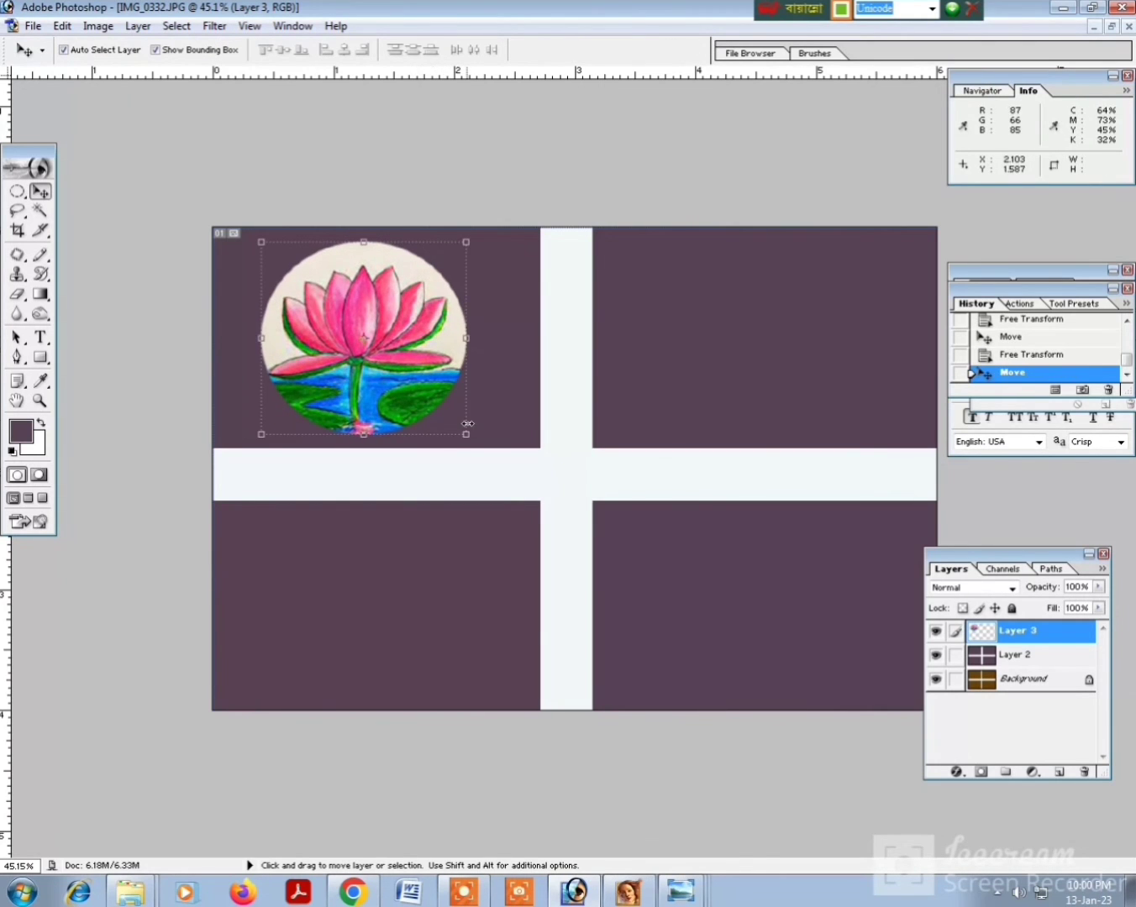
{"action": "left_click_drag", "start_coordinate": [467, 433], "coordinate": [465, 429]}
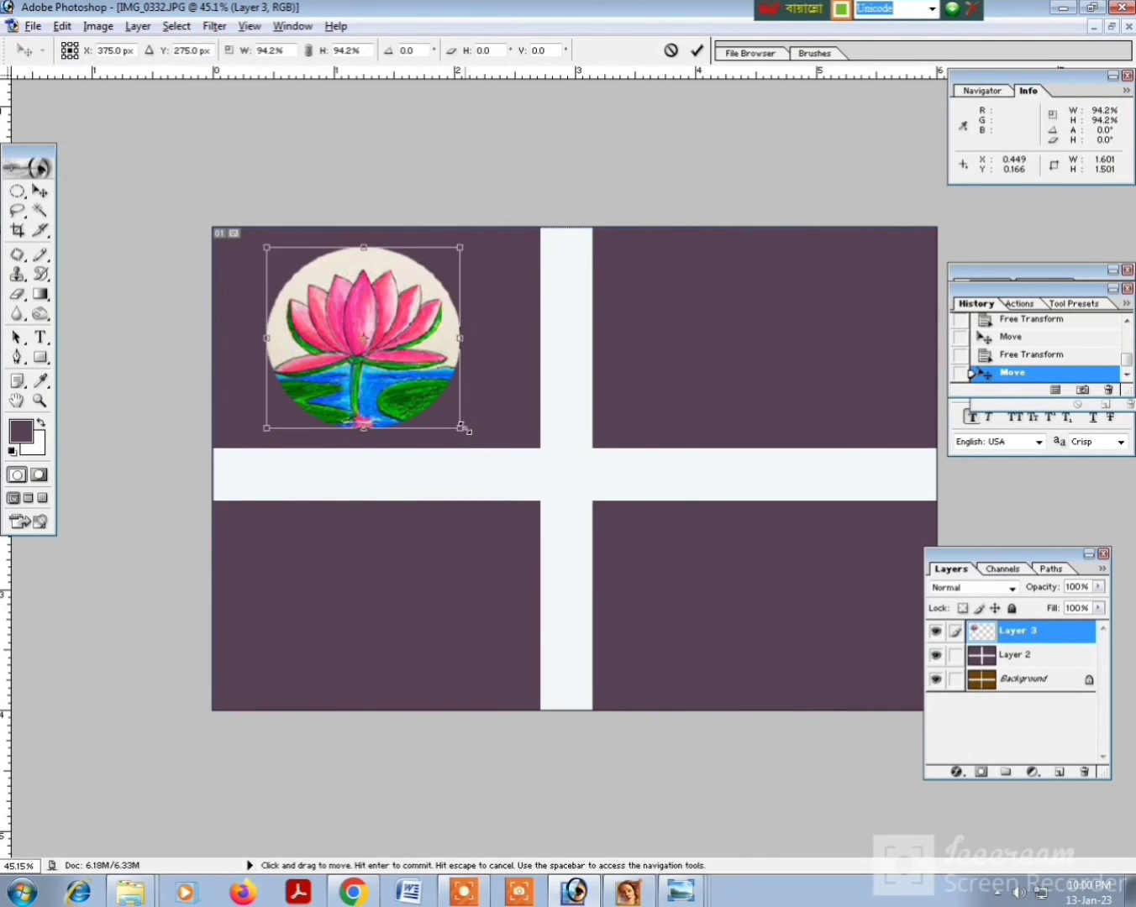
{"action": "key", "text": "Return"}
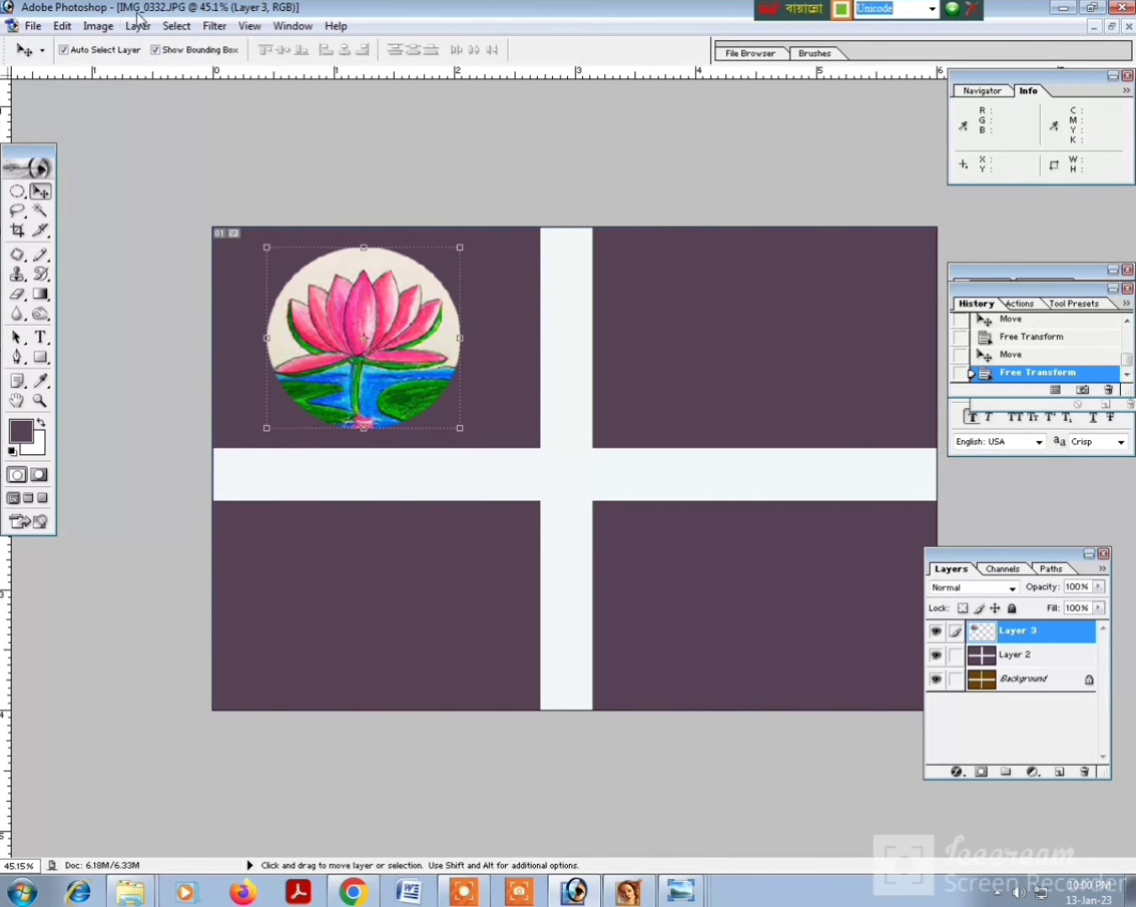
- Add a thick red outside Stroke layer style to the lotus oval
{"action": "left_click", "coordinate": [136, 27]}
{"action": "mouse_move", "coordinate": [193, 130]}
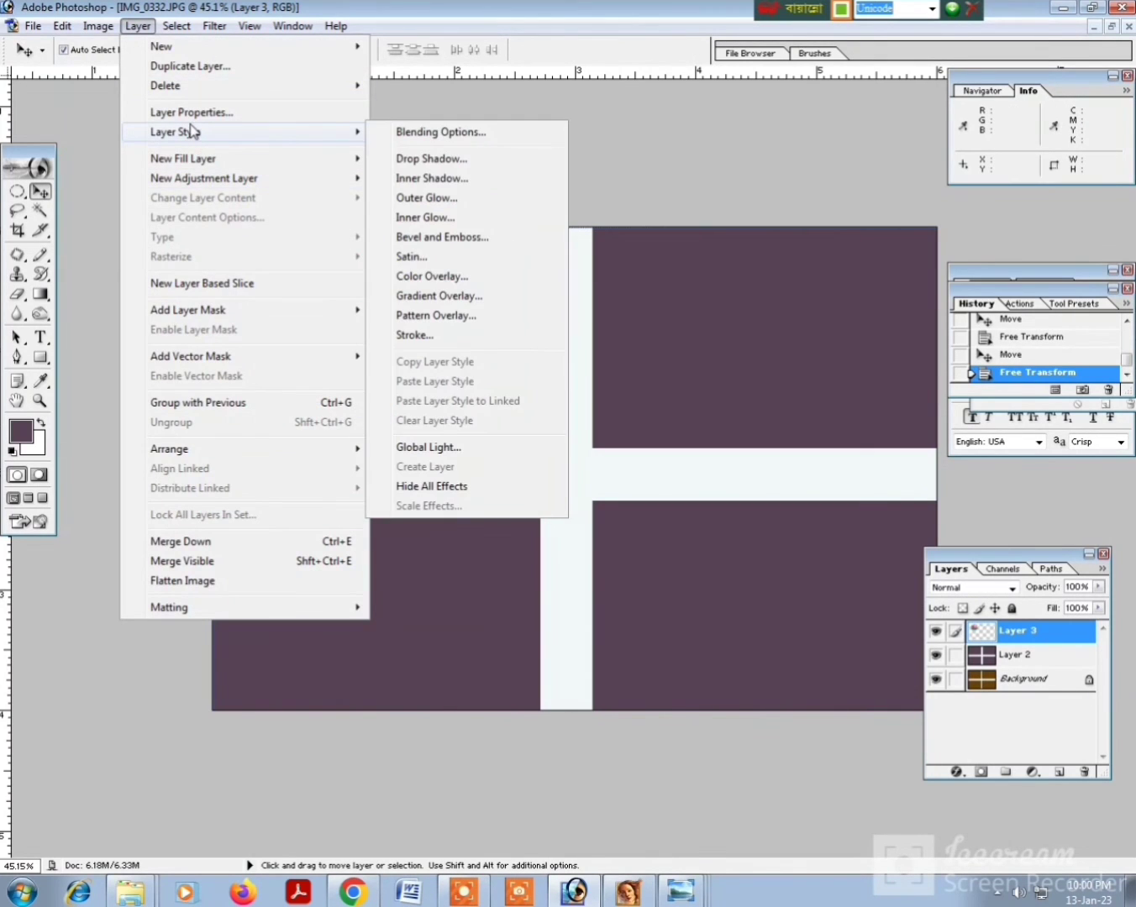
{"action": "left_click", "coordinate": [408, 335]}
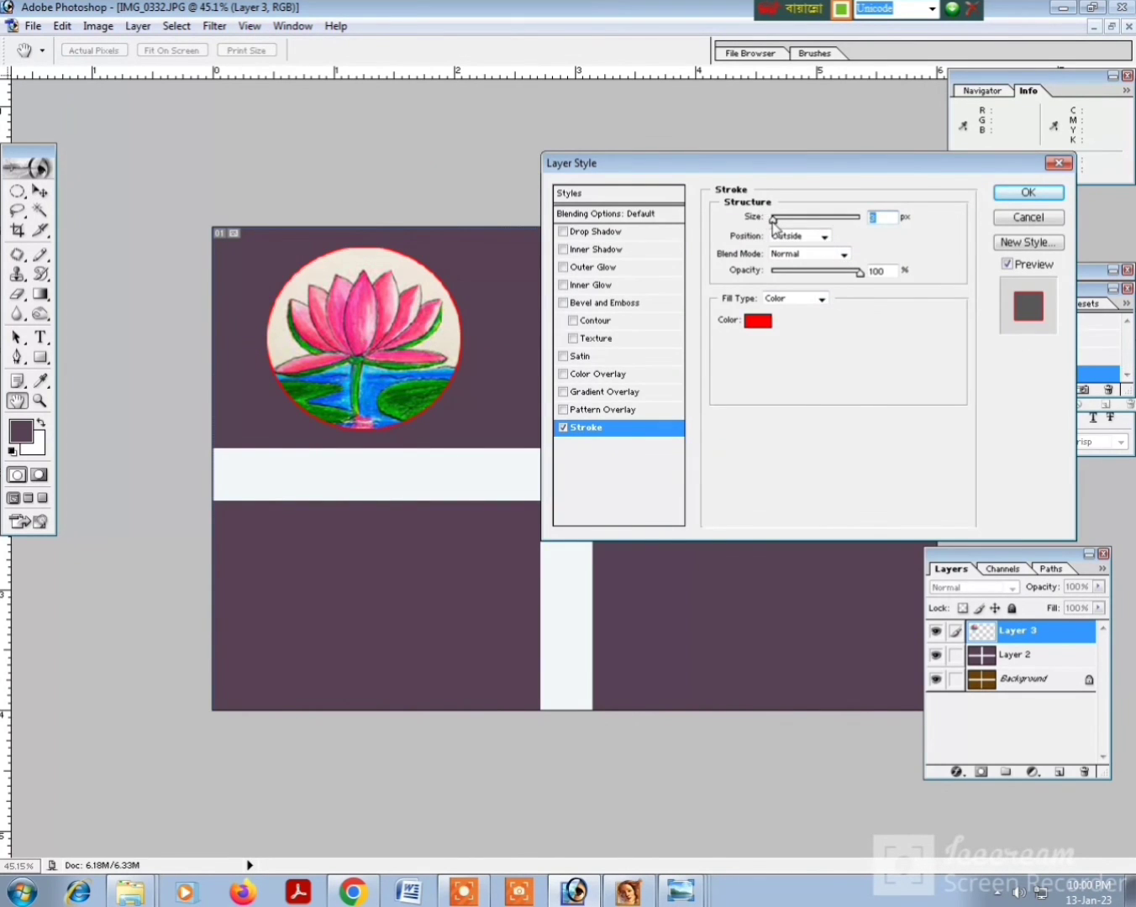
{"action": "left_click_drag", "start_coordinate": [773, 221], "coordinate": [783, 239]}
{"action": "key", "text": "Return"}
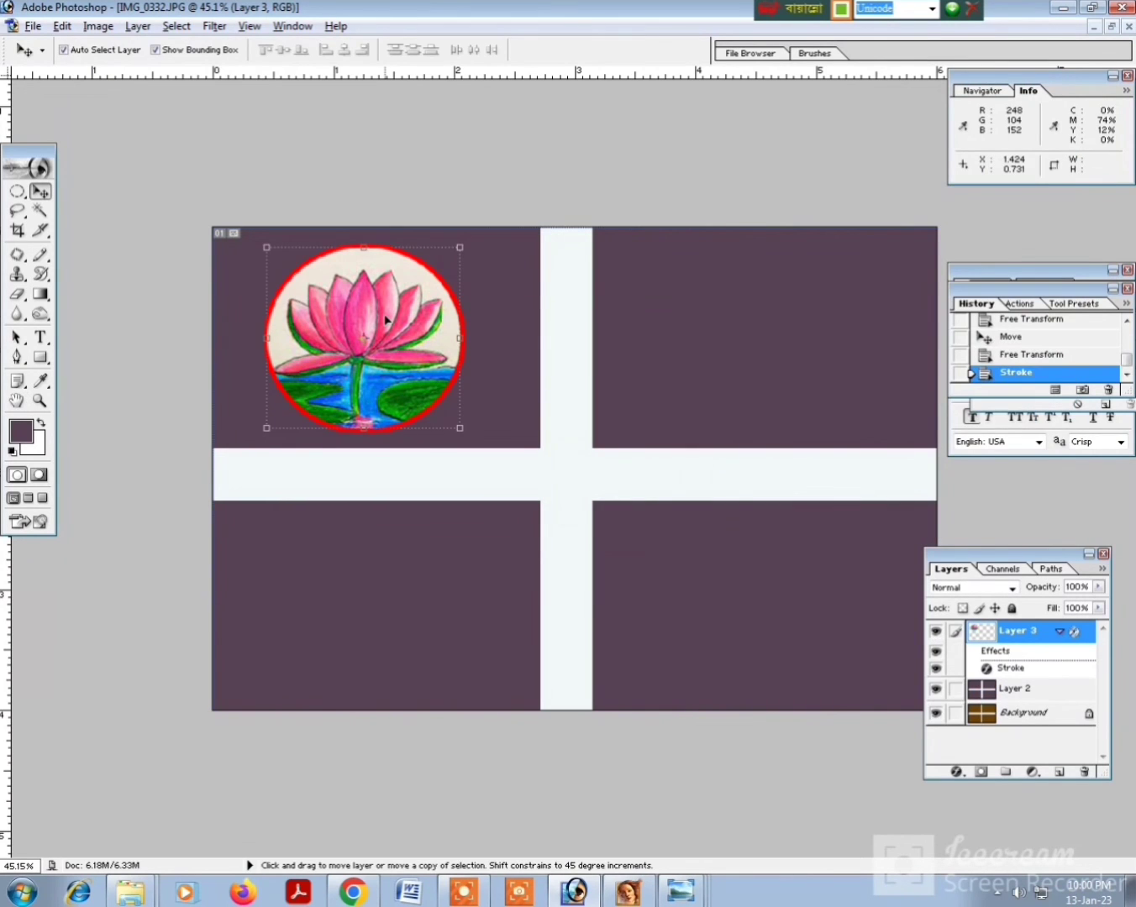
- Copy the lotus oval into the upper-right and lower-right panels, nudging the first copy up and the second down
{"action": "left_click_drag", "start_coordinate": [388, 320], "coordinate": [773, 326]}
{"action": "key", "text": "Up"}
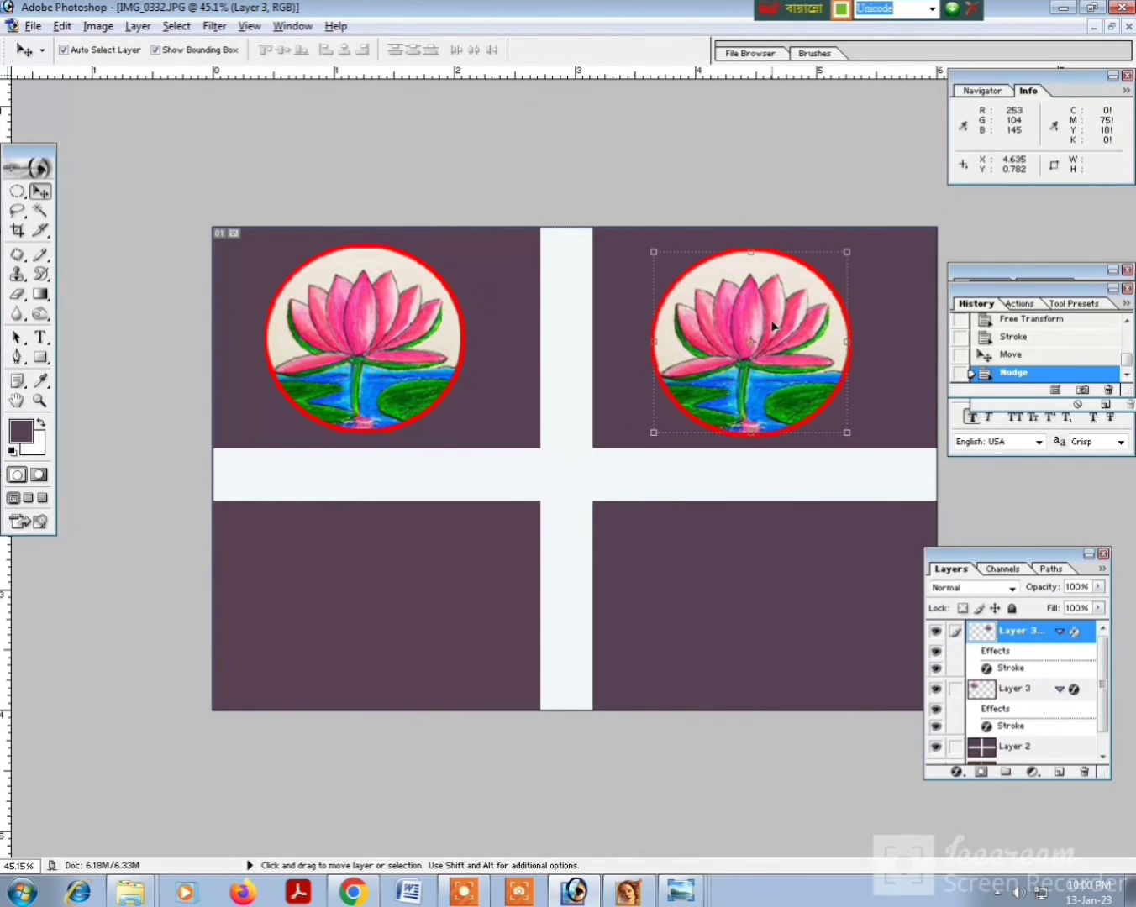
{"action": "key", "text": "Up"}
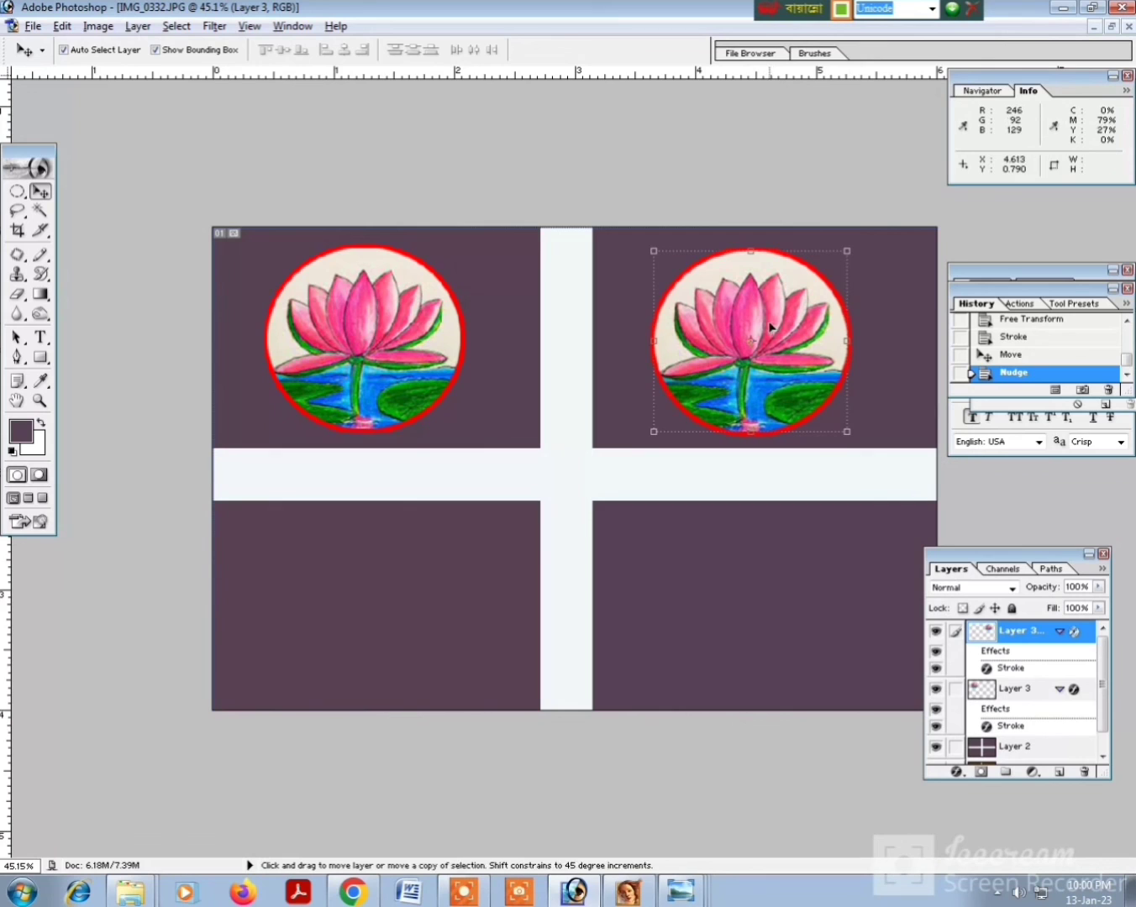
{"action": "left_click_drag", "start_coordinate": [769, 326], "coordinate": [778, 586]}
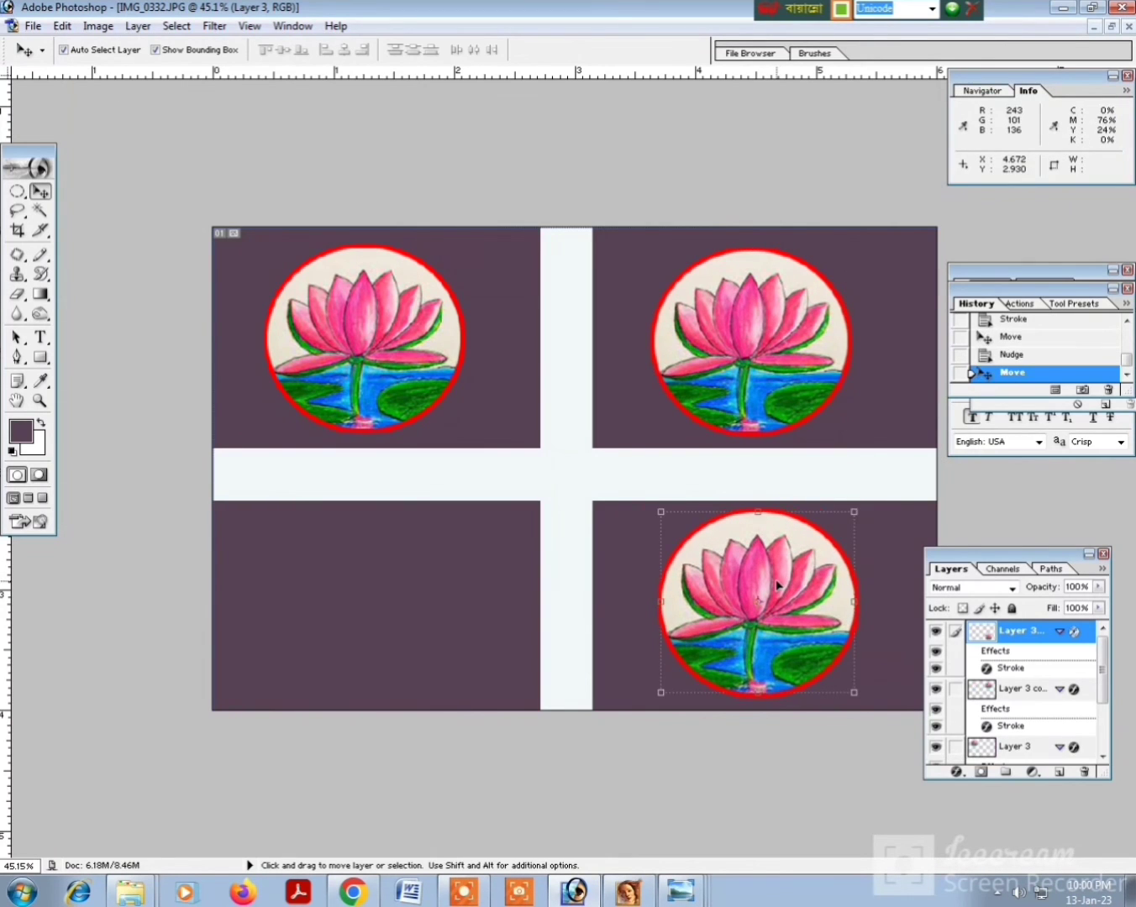
{"action": "key", "text": "Down"}
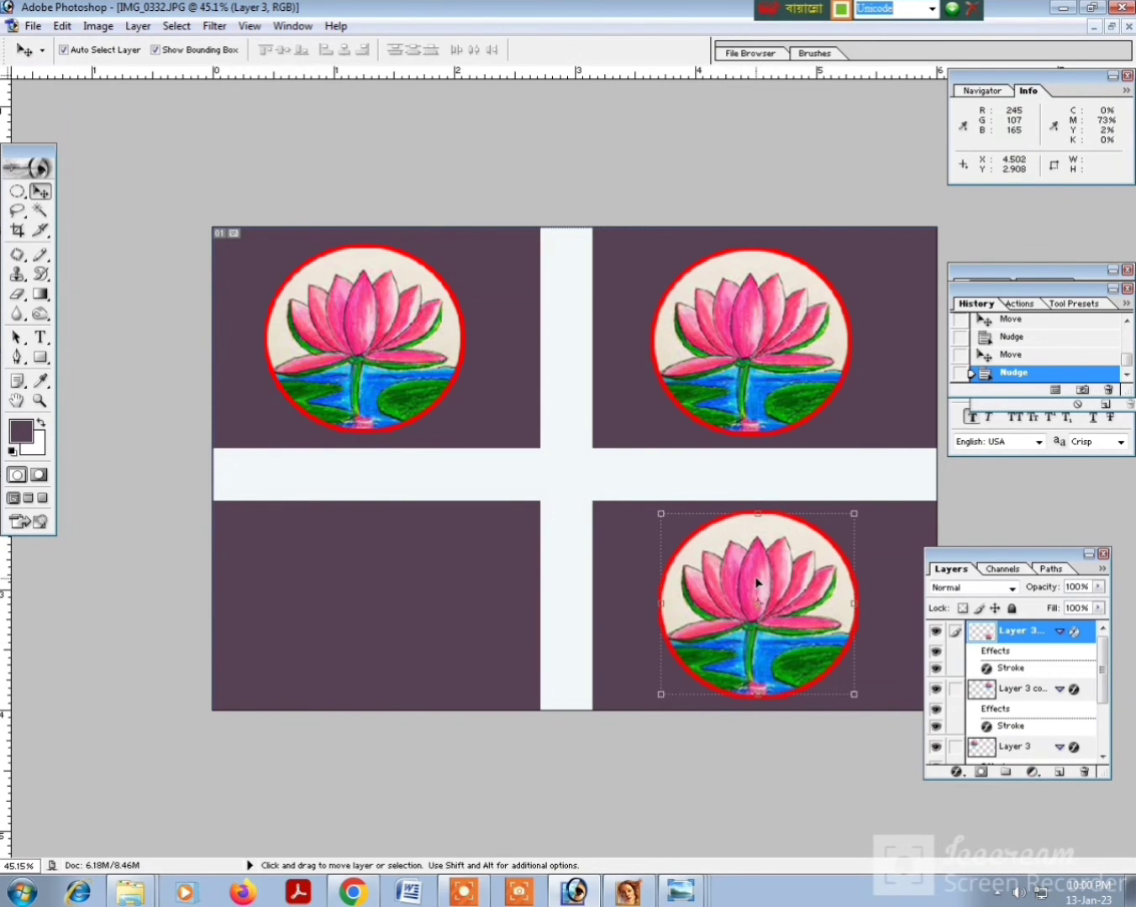
- Copy the lotus oval into the lower-left panel, nudge it slightly left and select the panel background layer
{"action": "left_click_drag", "start_coordinate": [757, 582], "coordinate": [379, 583]}
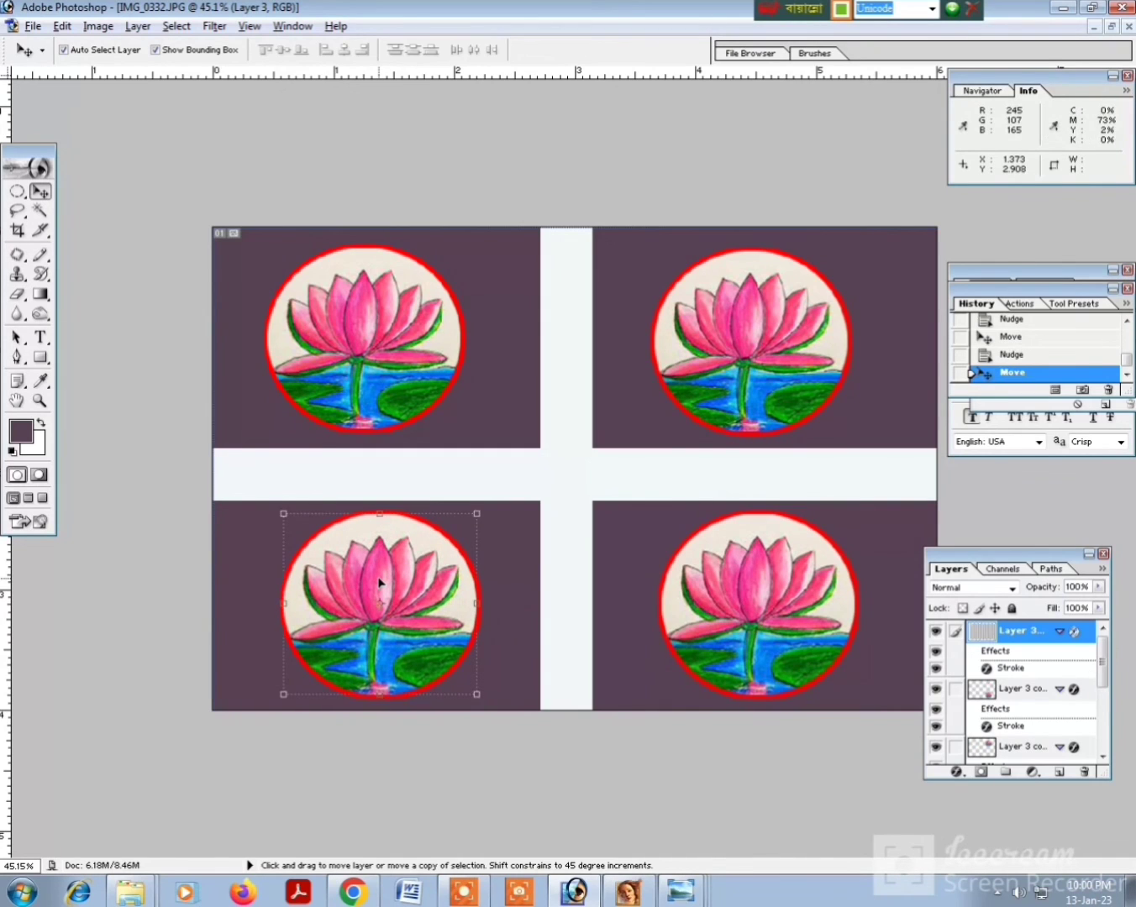
{"action": "key", "text": "Left"}
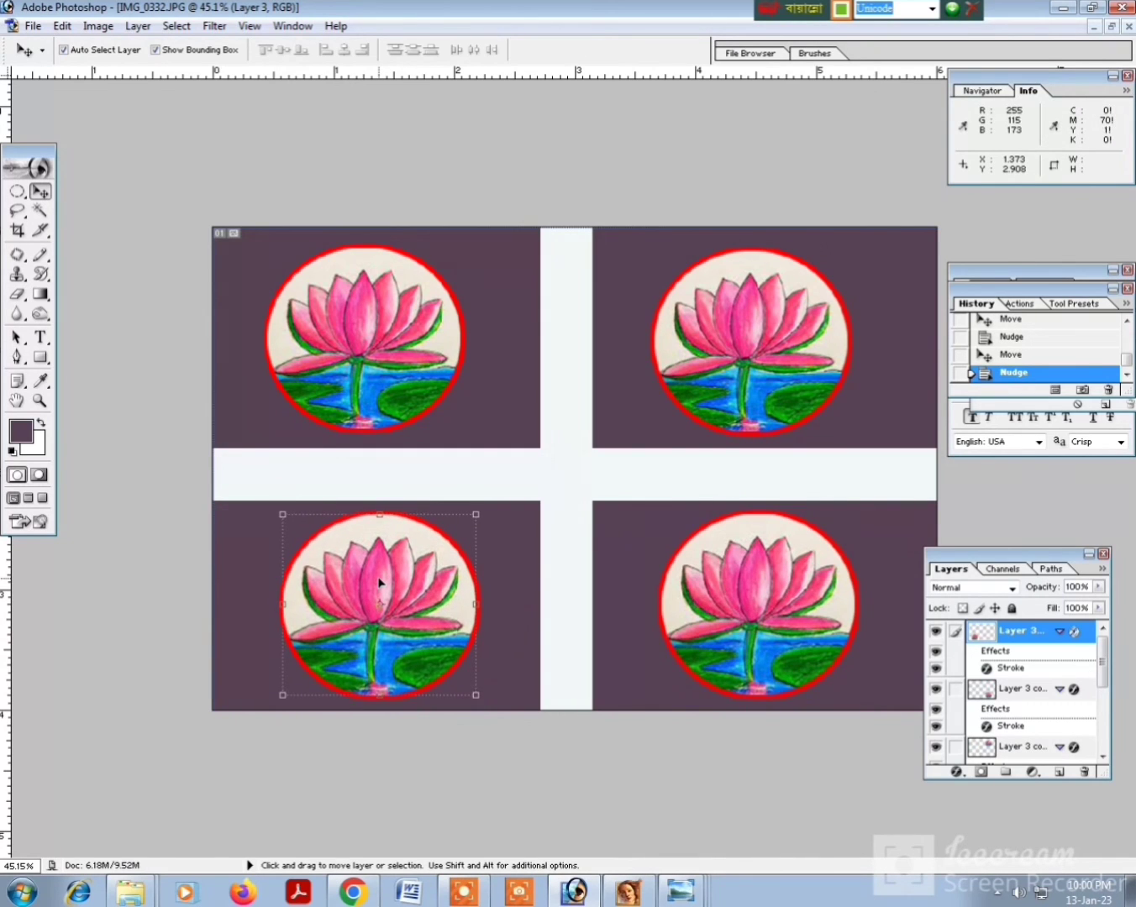
{"action": "left_click", "coordinate": [646, 552]}
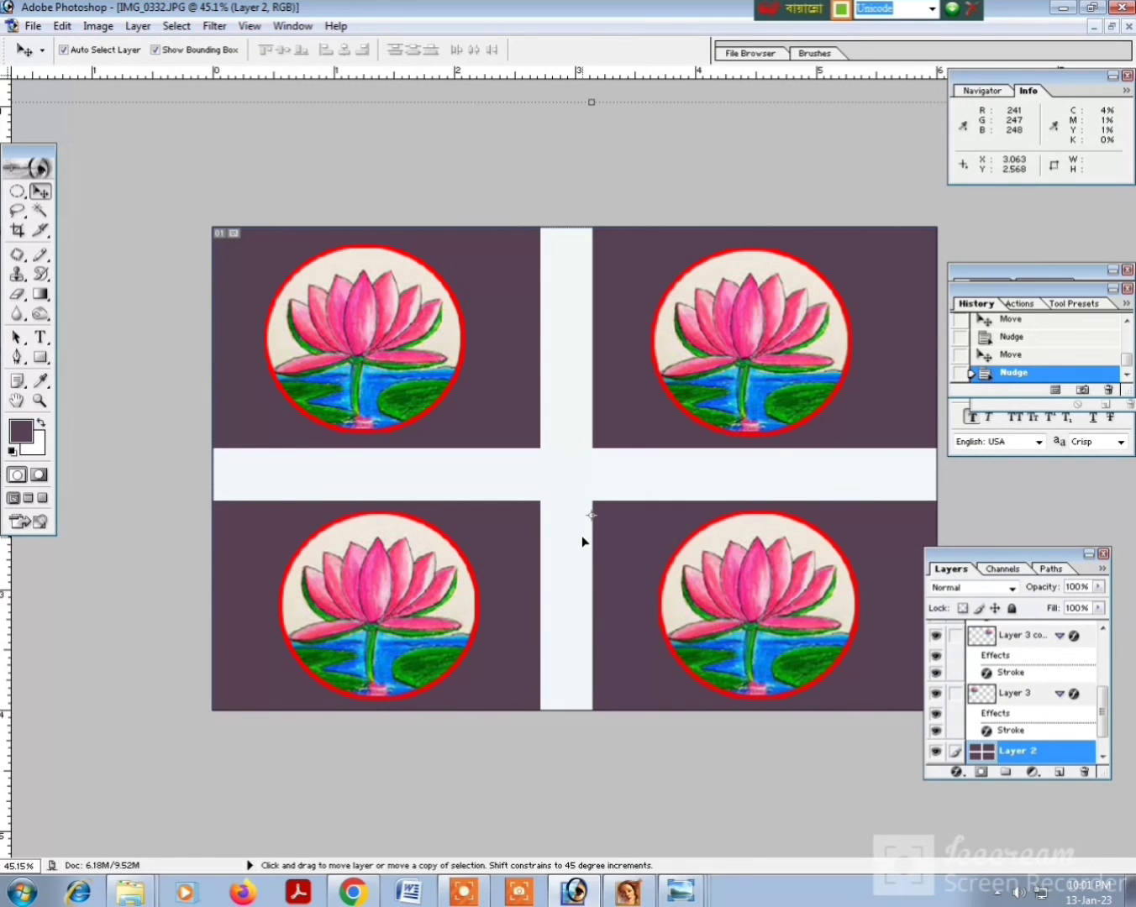
- Save the lotus layout as a JPEG copy named 10 in the desktop's New folder (3), accepting the default JPEG options
{"action": "key", "text": "ctrl+alt+s"}
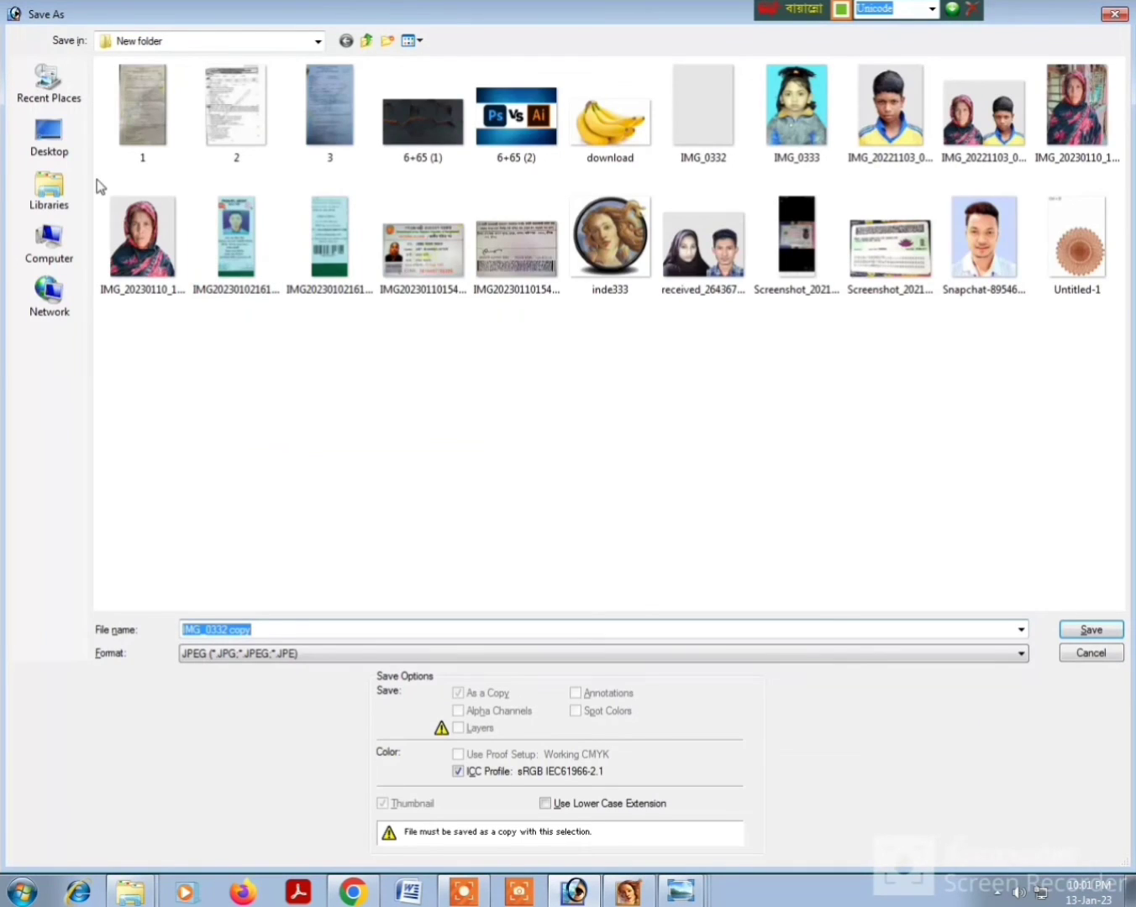
{"action": "left_click", "coordinate": [29, 132]}
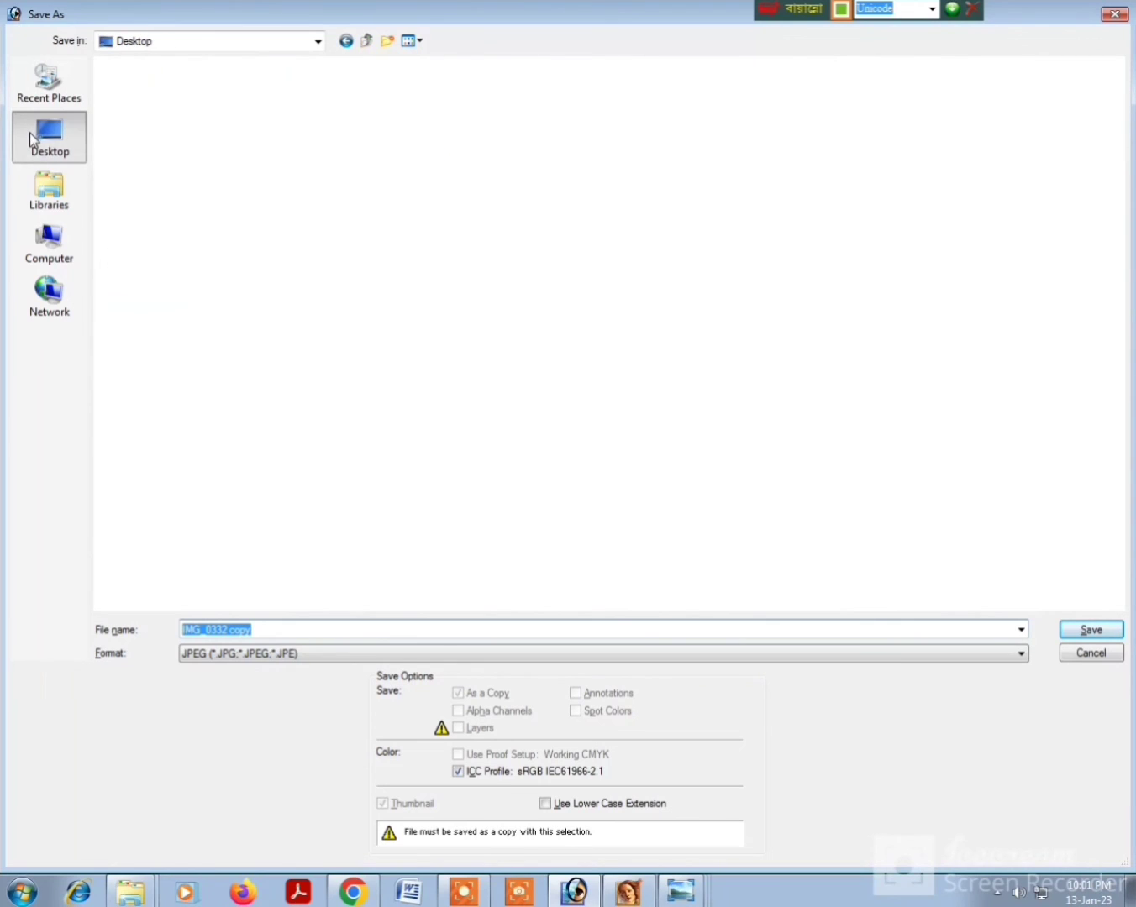
{"action": "left_click", "coordinate": [411, 127]}
{"action": "double_click", "coordinate": [411, 128]}
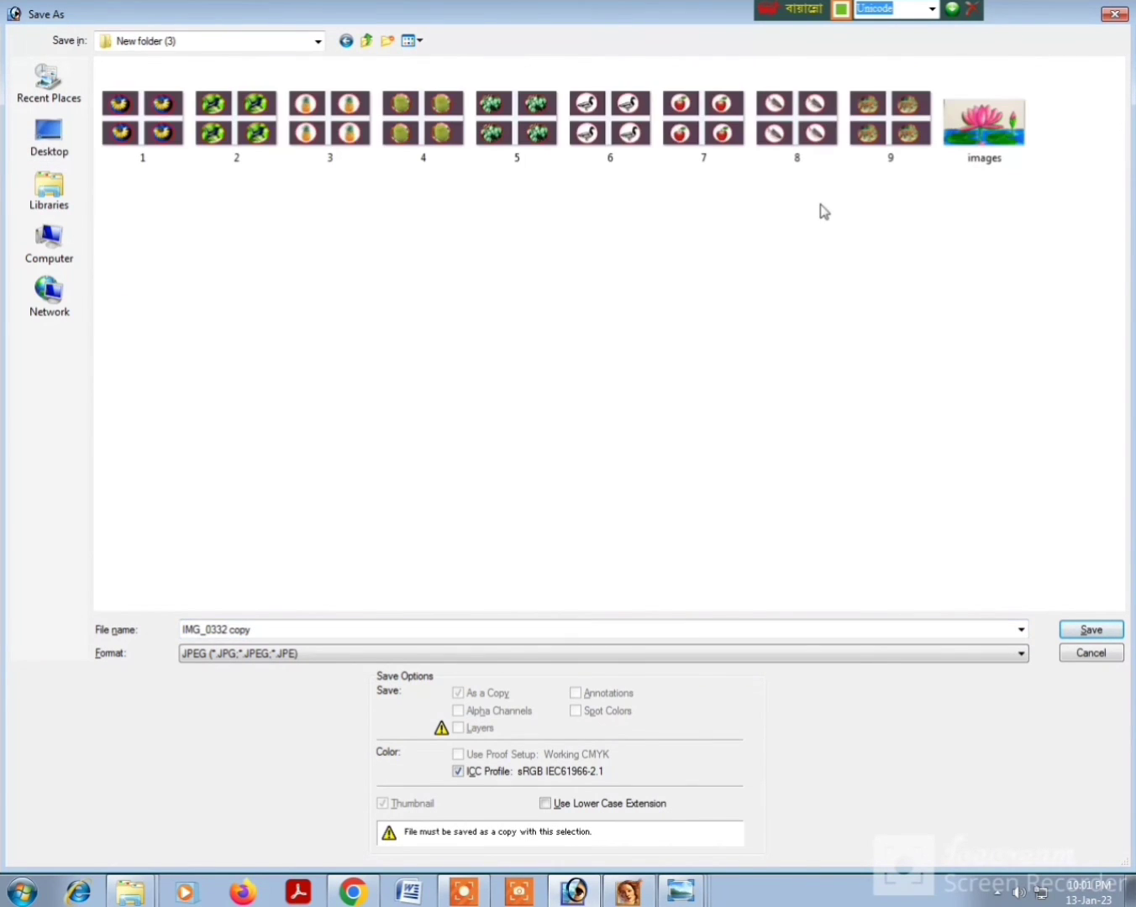
{"action": "left_click", "coordinate": [476, 633]}
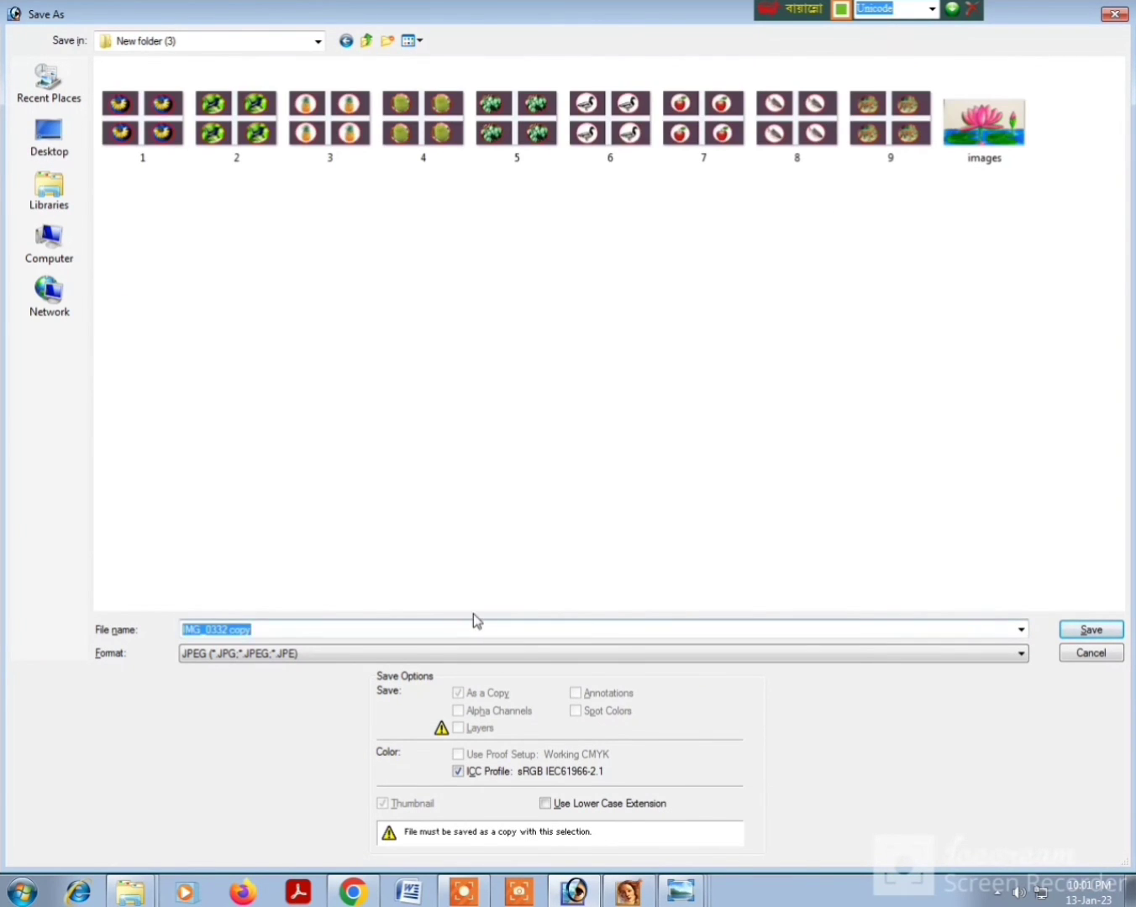
{"action": "type", "text": "10"}
{"action": "key", "text": "Return"}
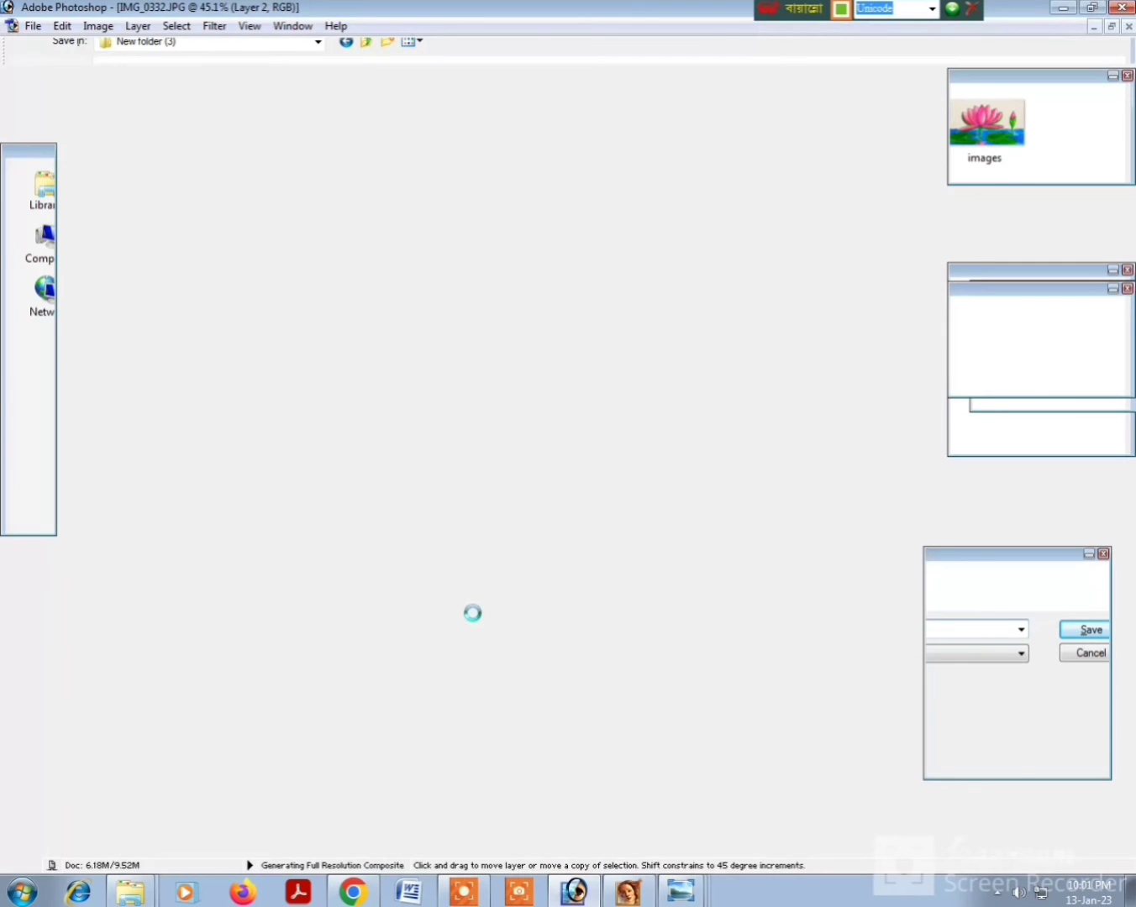
{"action": "key", "text": "Return"}
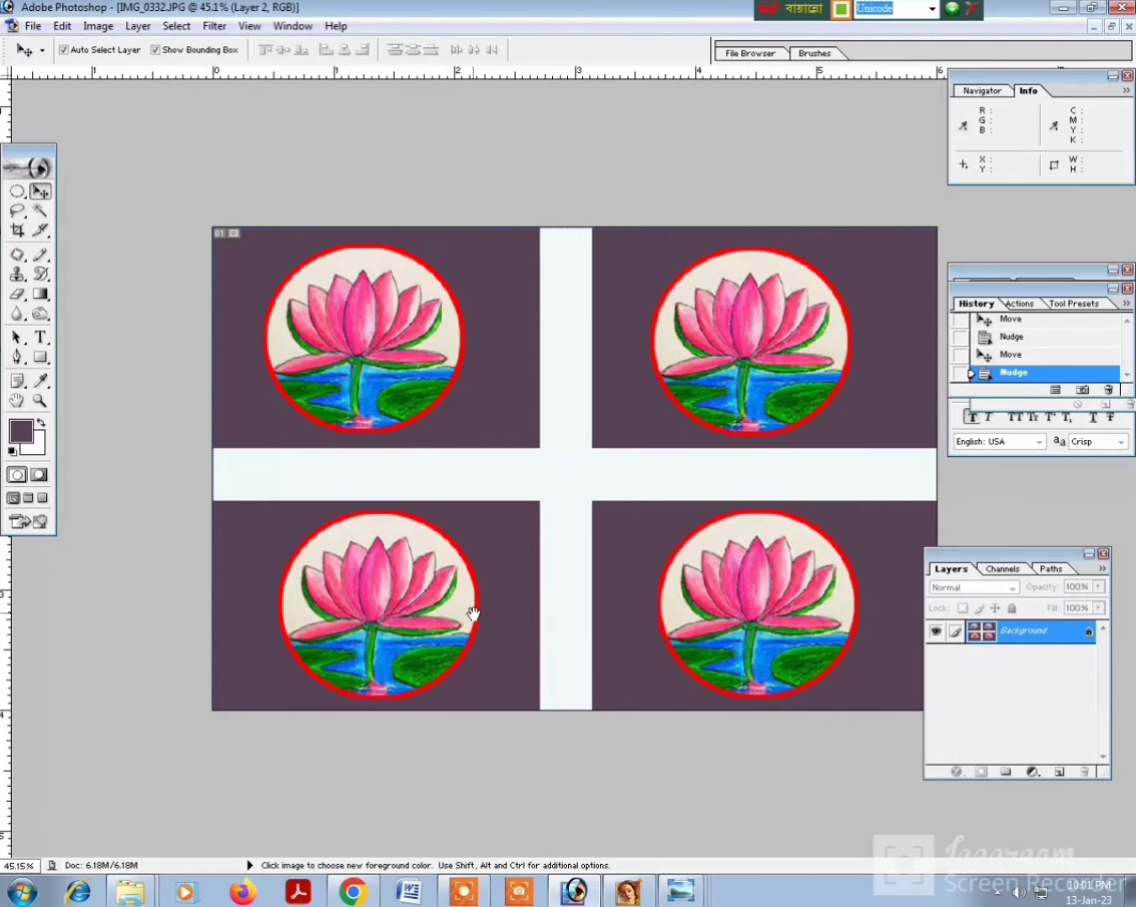